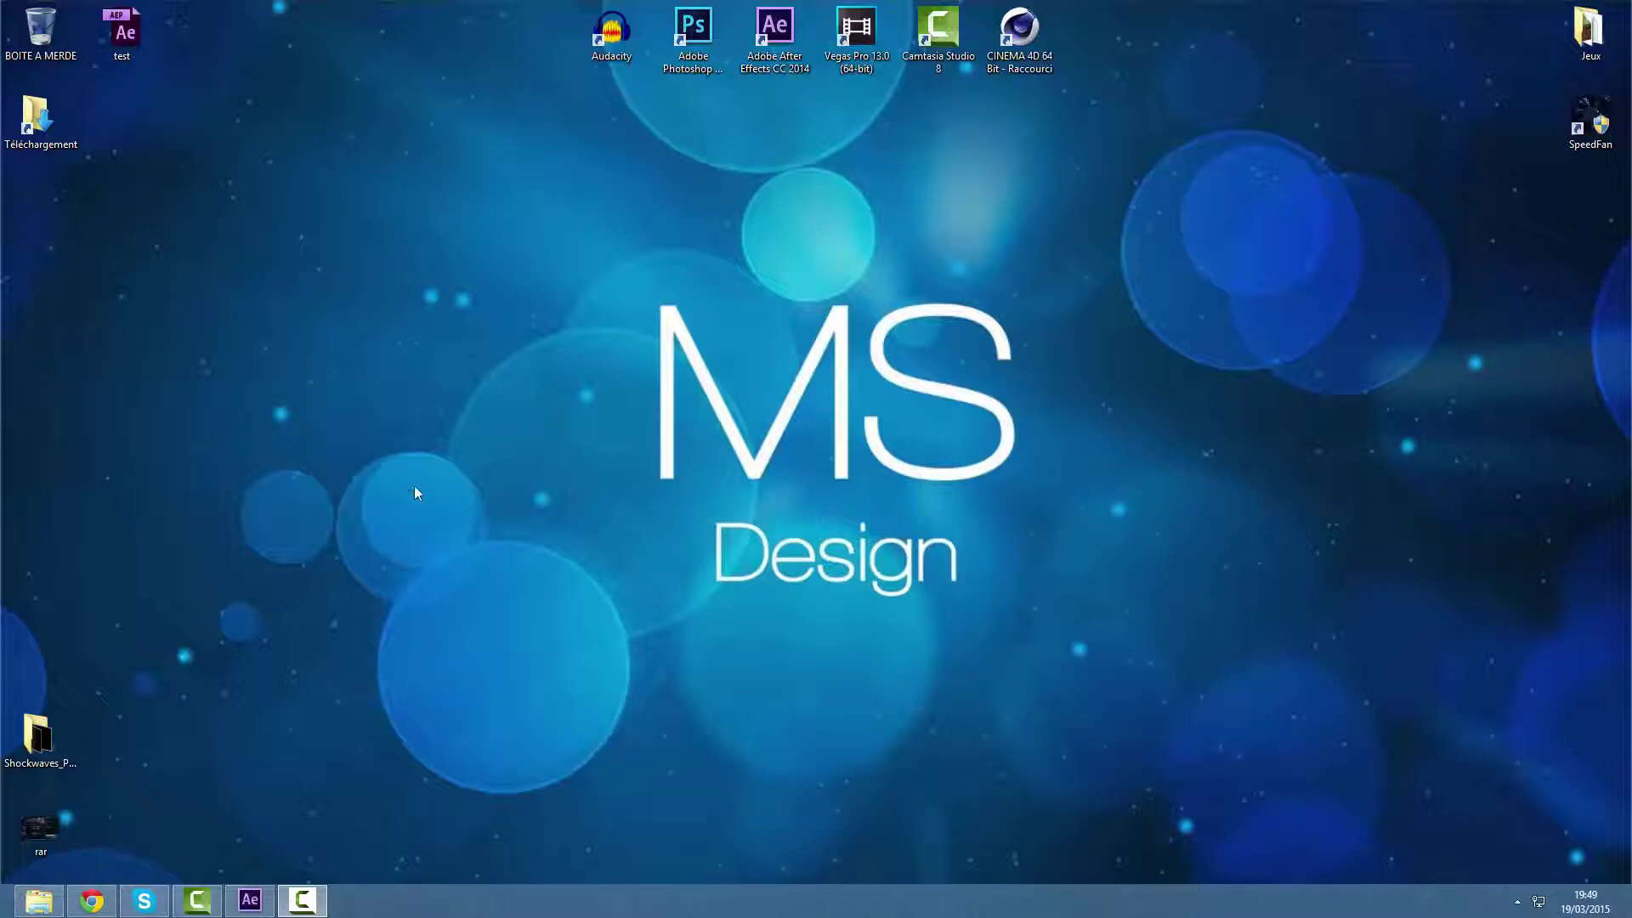
Open the Shockwave clips folder and preview the Shockwave_01 clip.
left_click(40, 902)
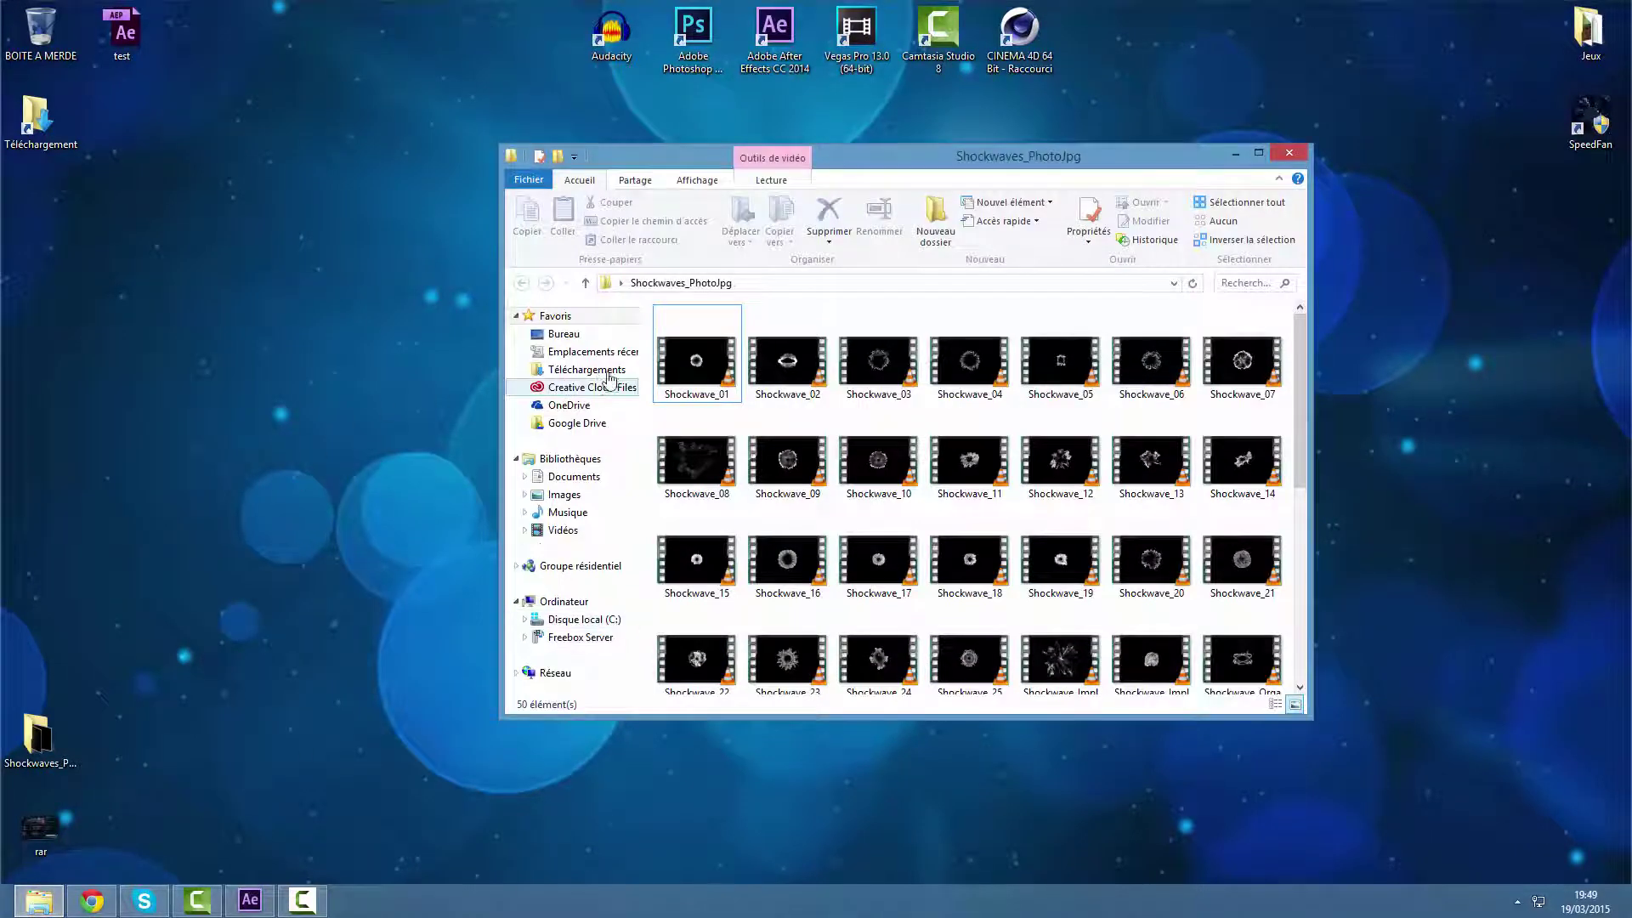
left_click(690, 378)
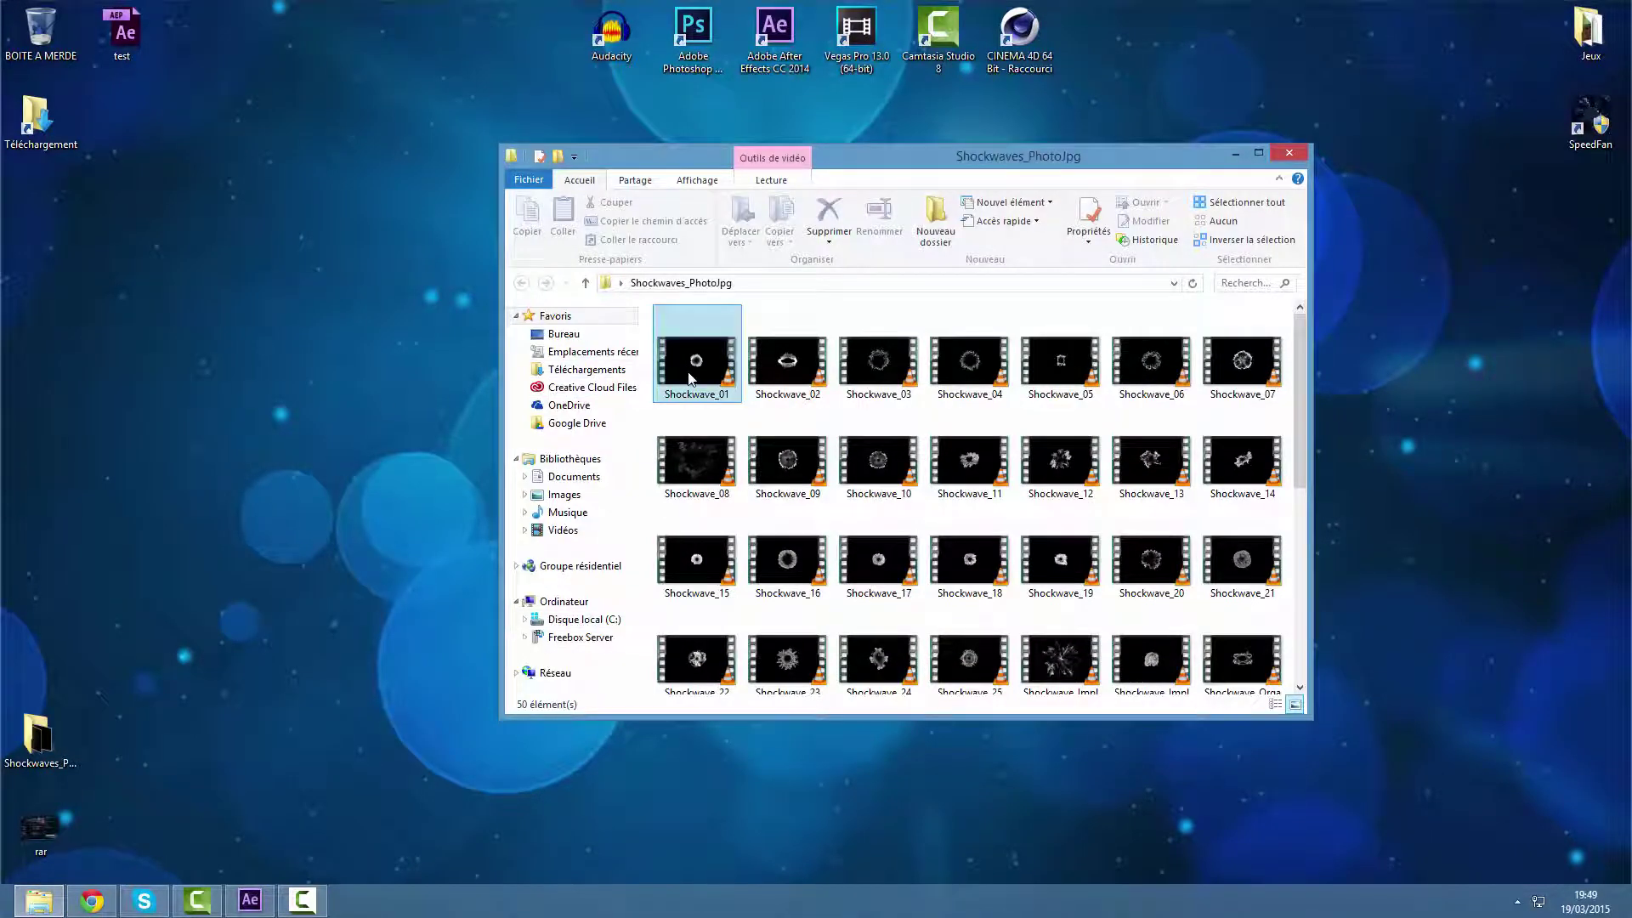
left_click(427, 379)
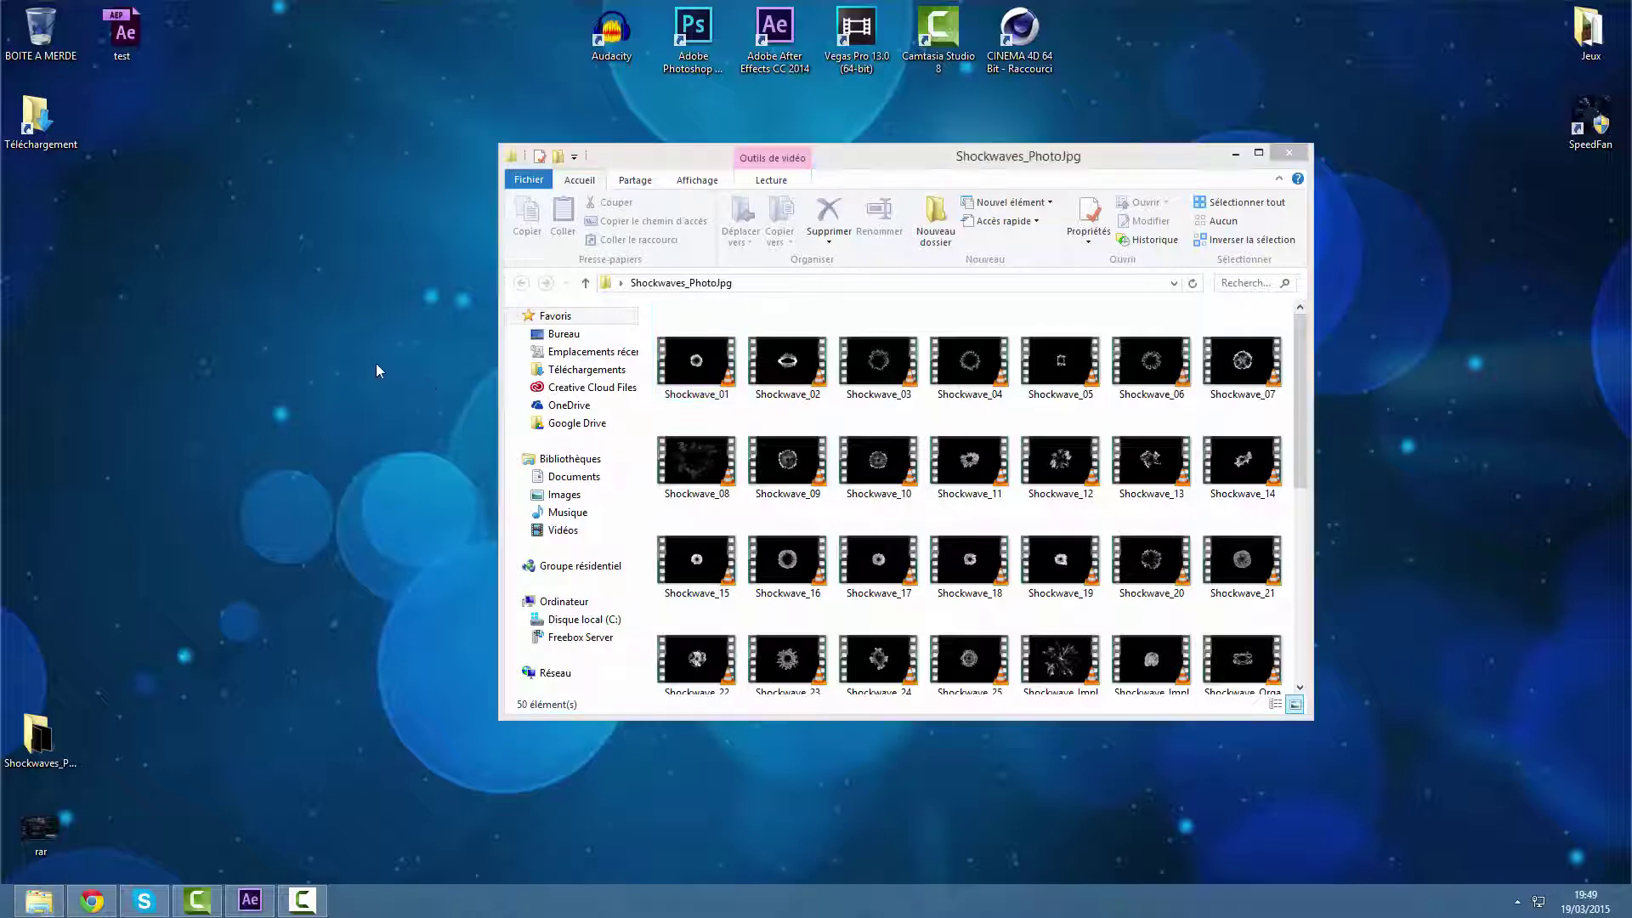
left_click(704, 363)
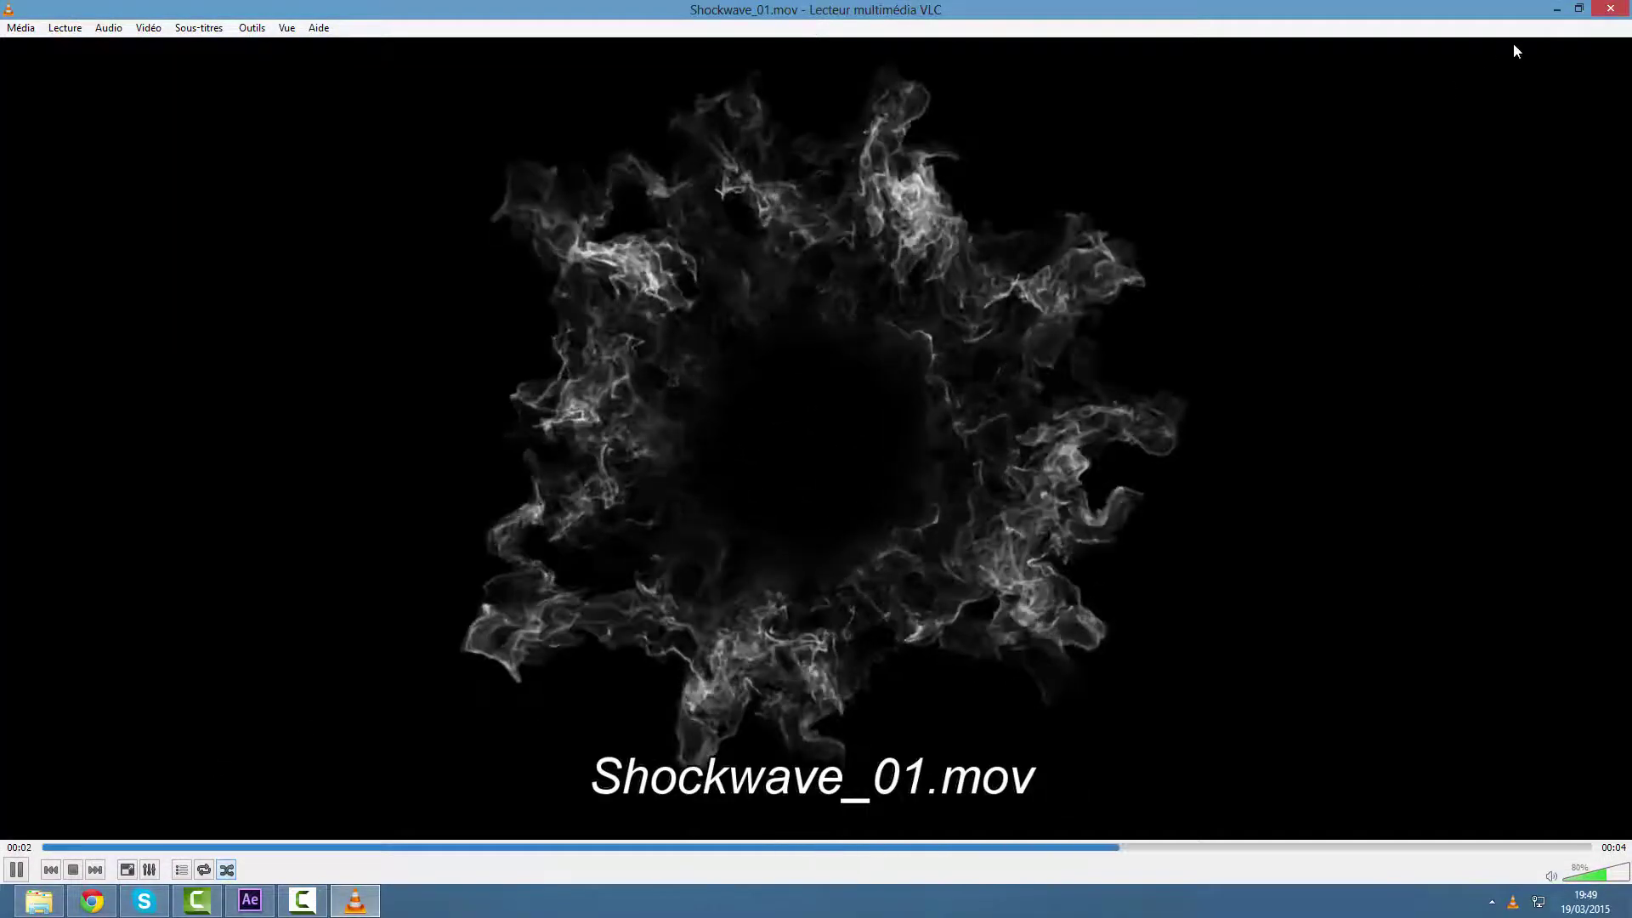
left_click(1610, 9)
Browse the Shockwave_12 and Shockwave_11 clips and preview Shockwave_Smoke_04.
left_click(1043, 450)
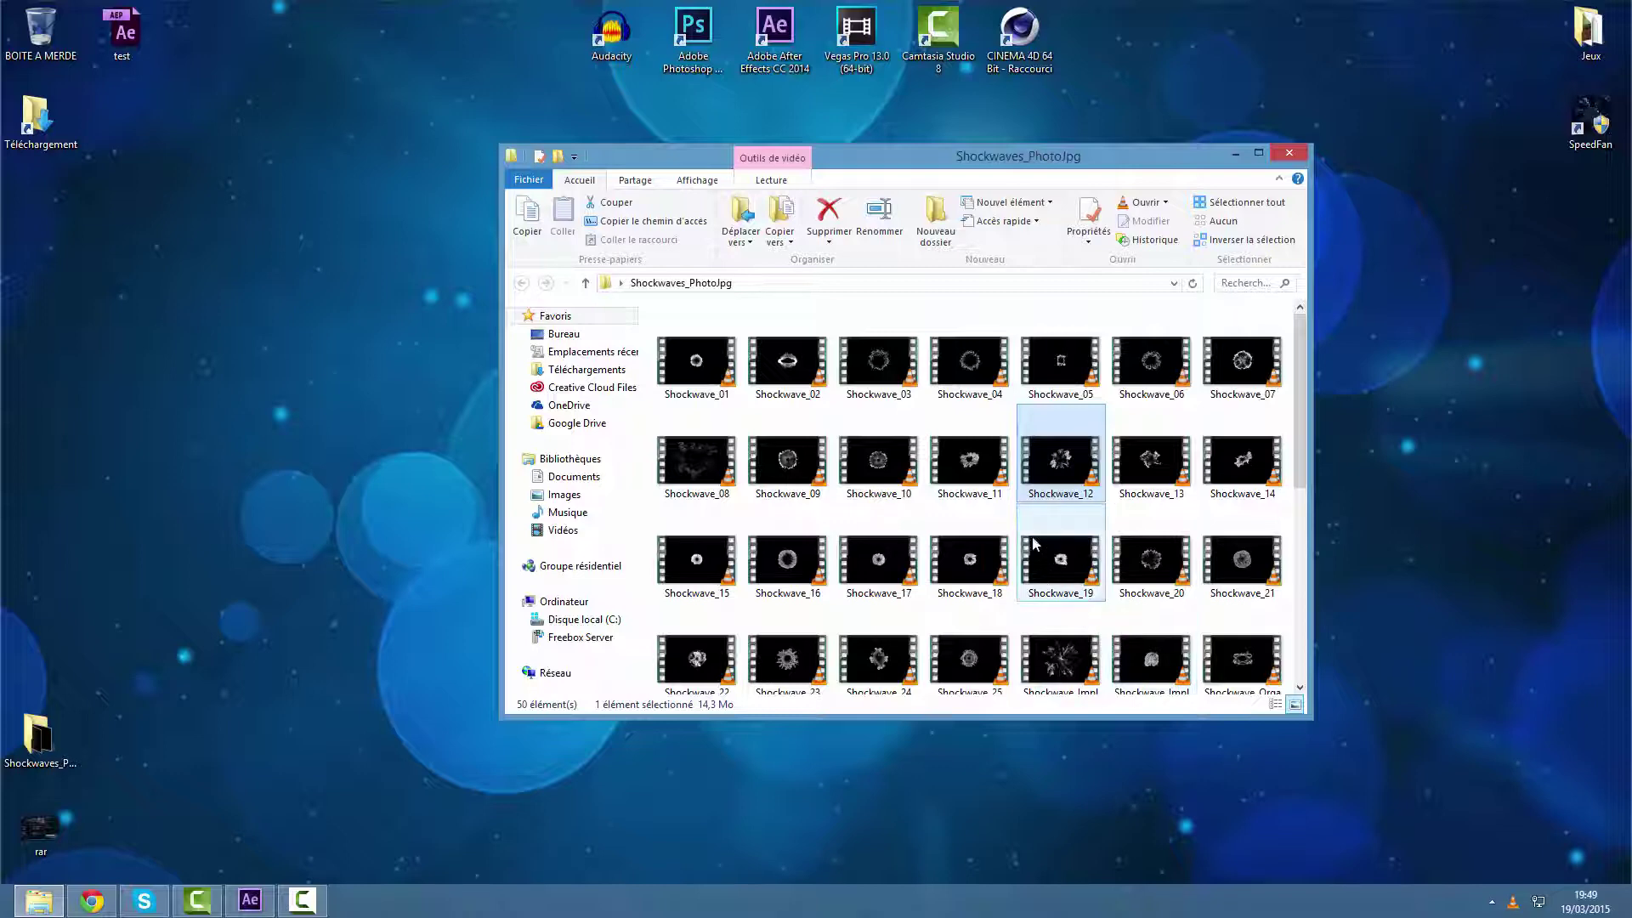
mouse_move(1025, 533)
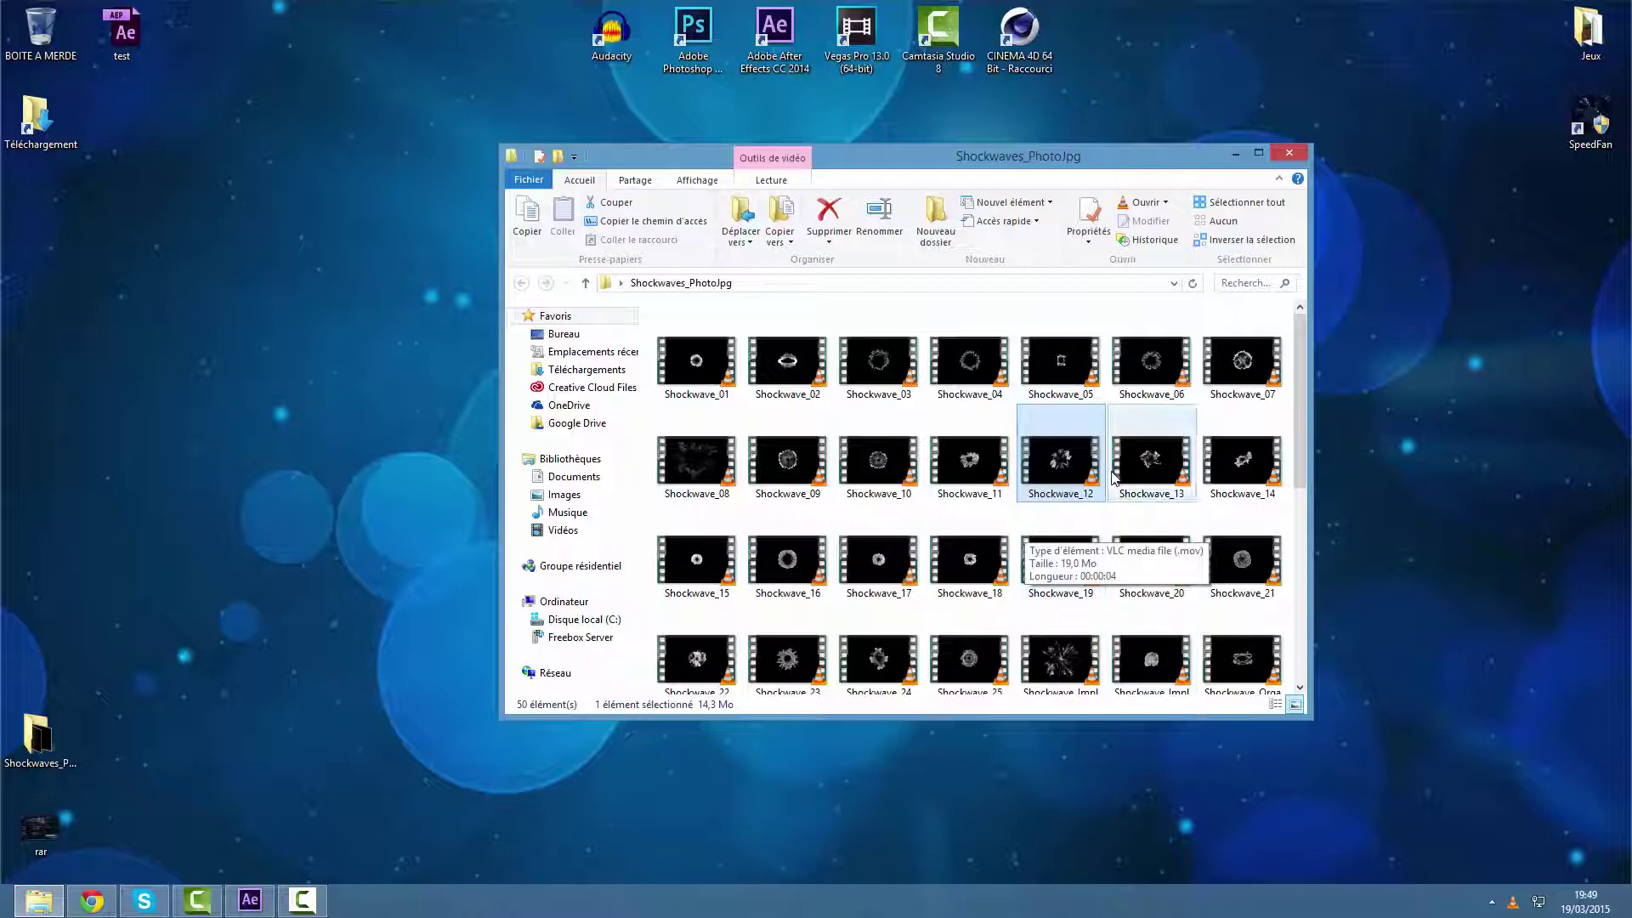
mouse_move(1053, 460)
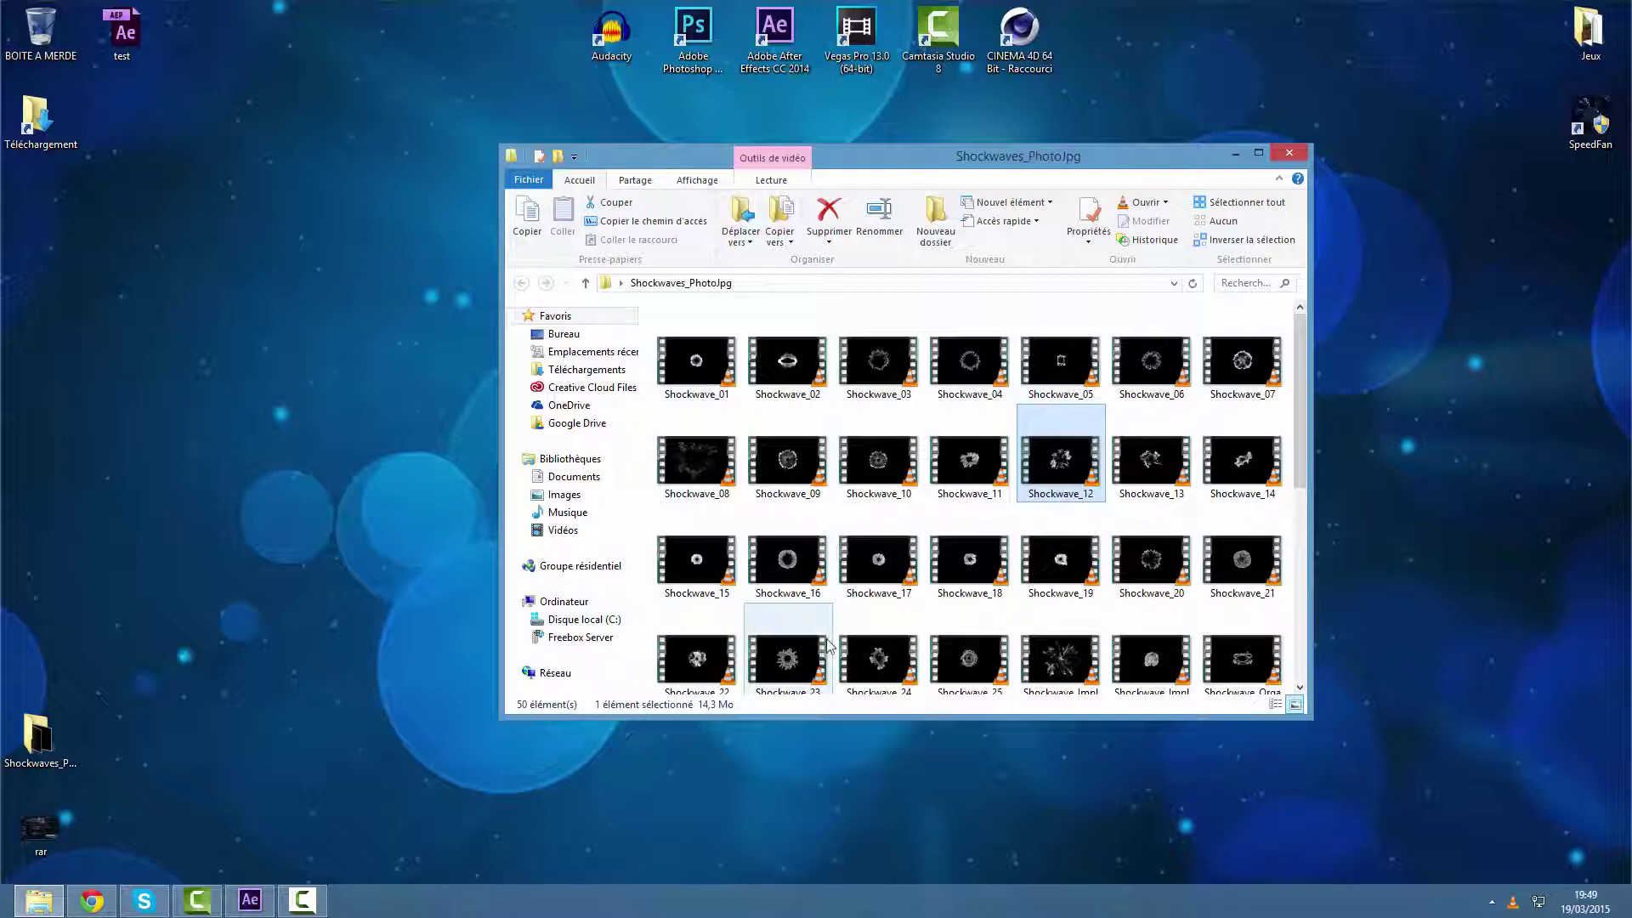
left_click(974, 459)
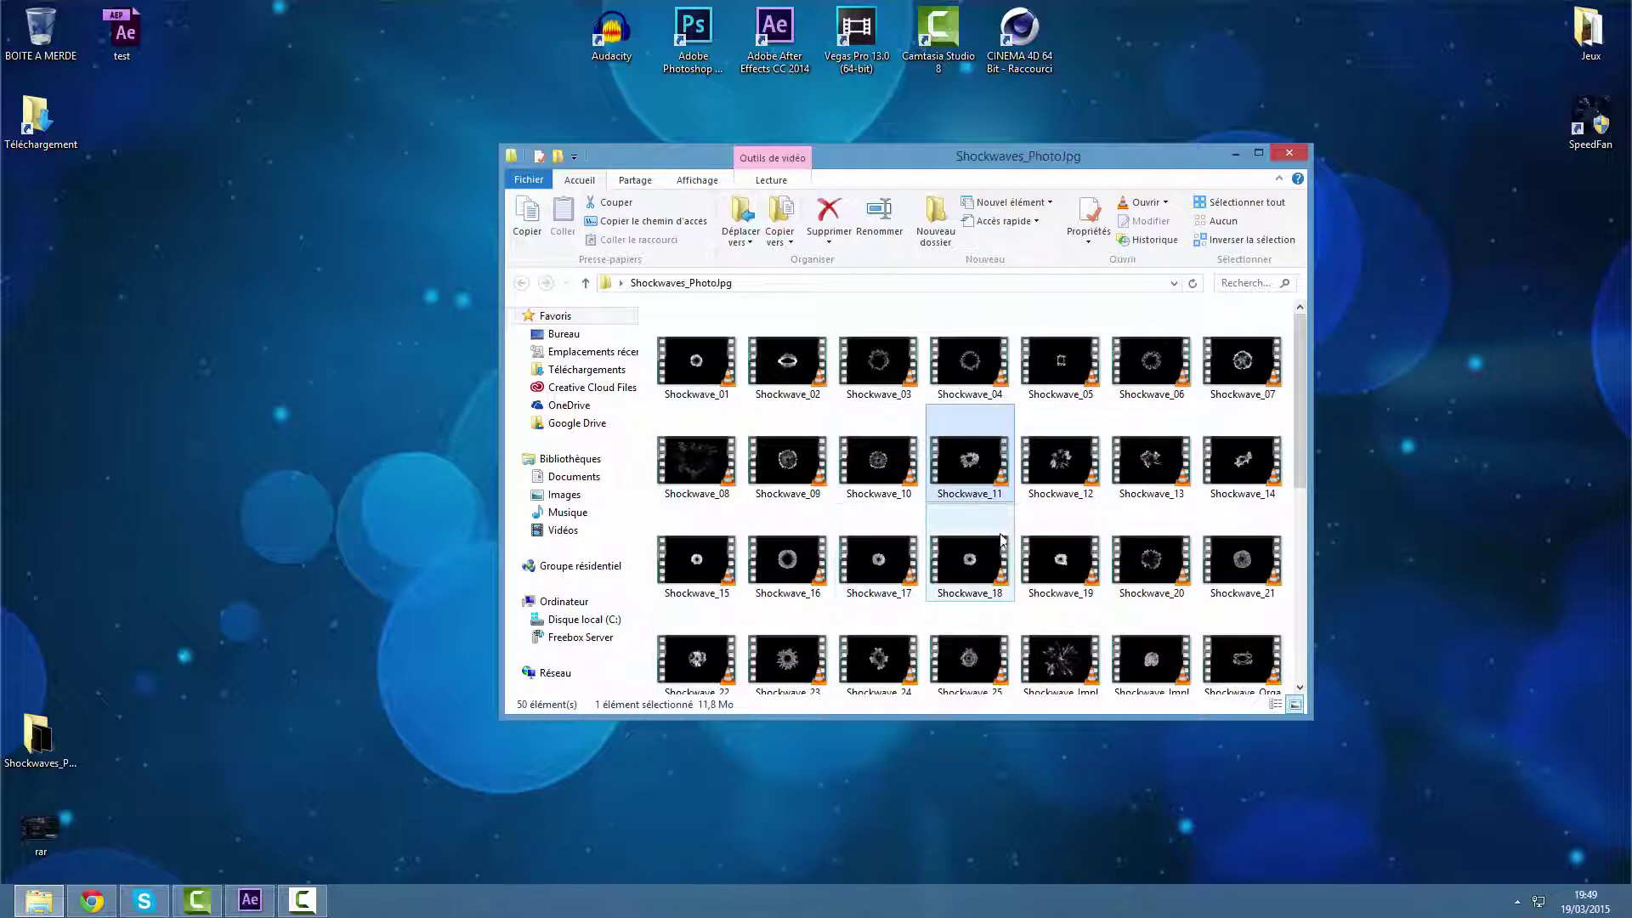
scroll(944, 527, "down", 5)
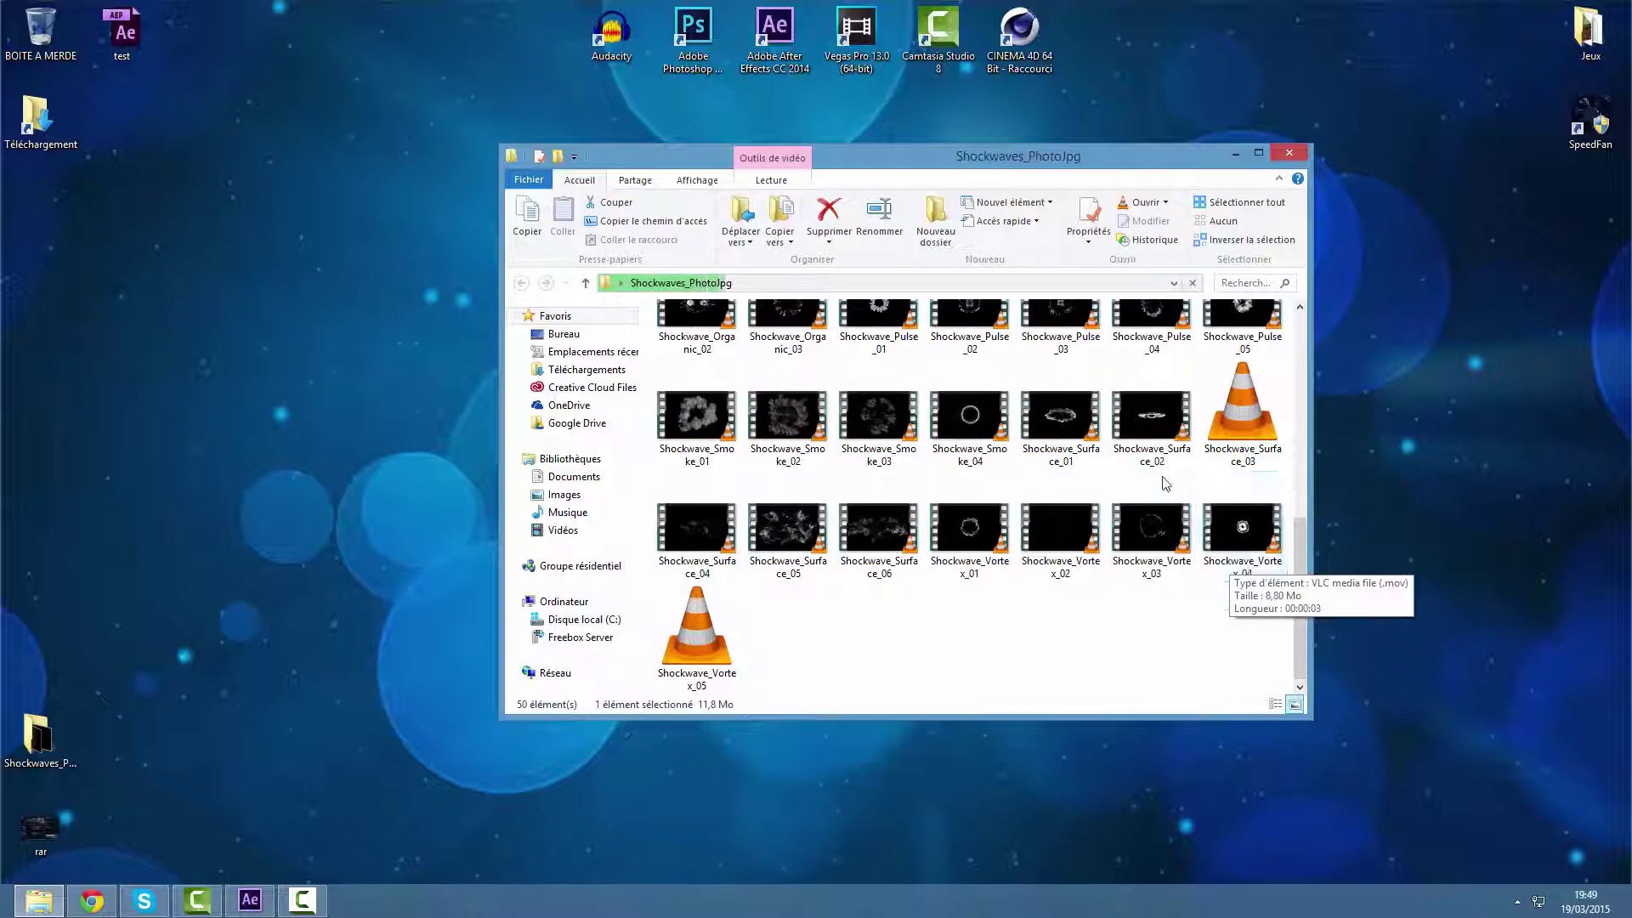
double_click(976, 428)
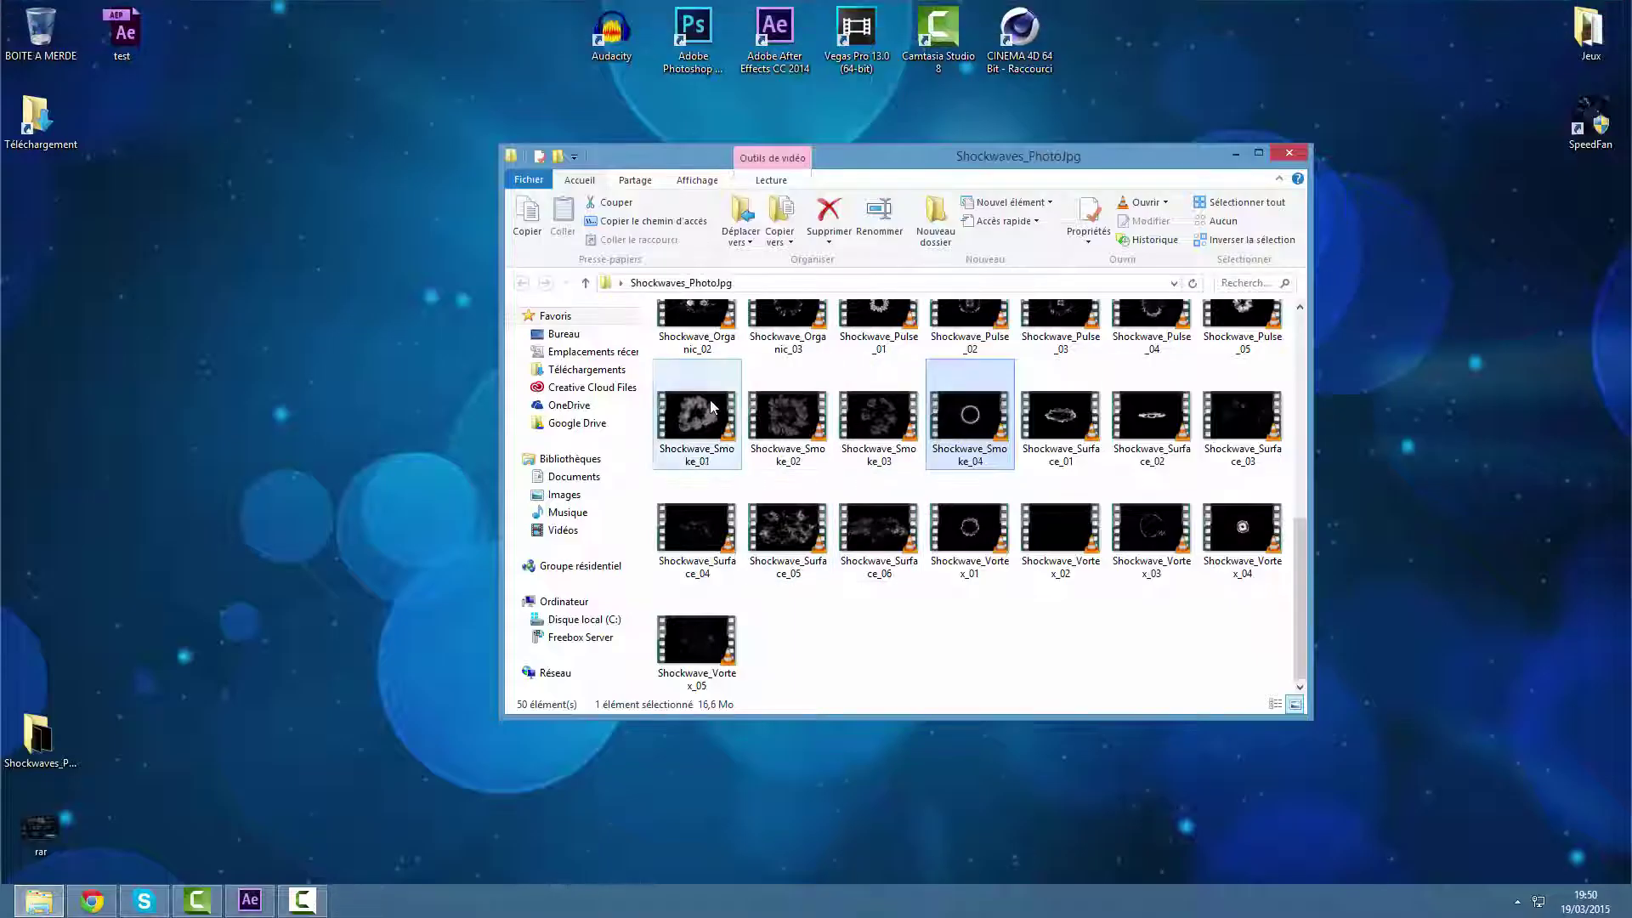
Preview the Shockwave_07 clip, then close the Shockwave clips folder.
left_click(712, 408)
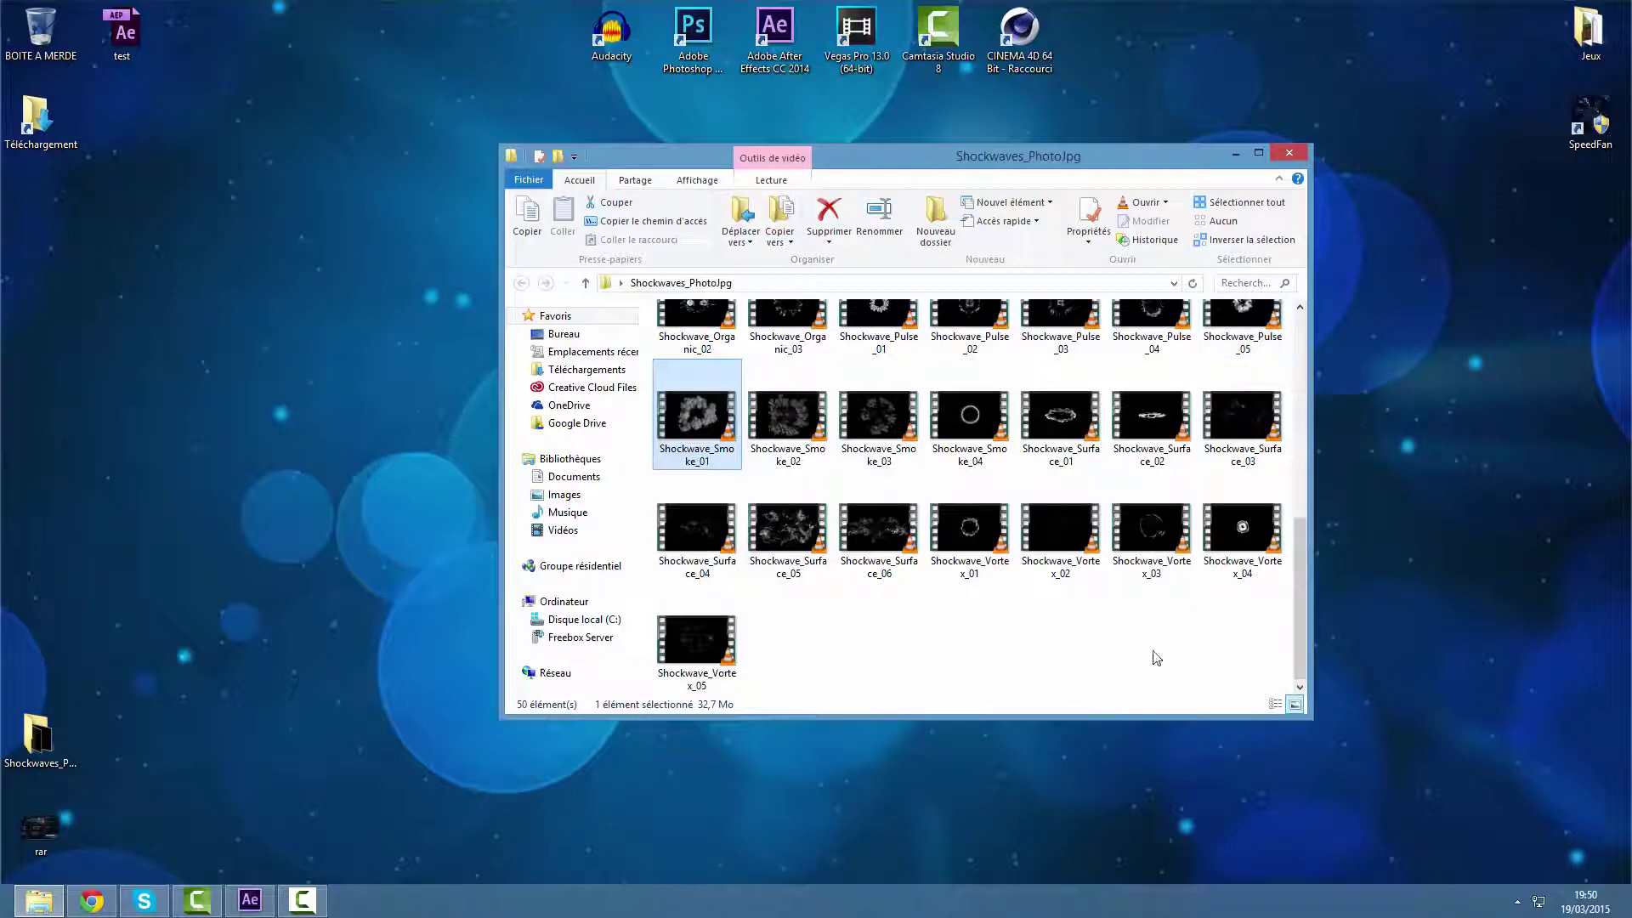
scroll(1071, 450, "up", 5)
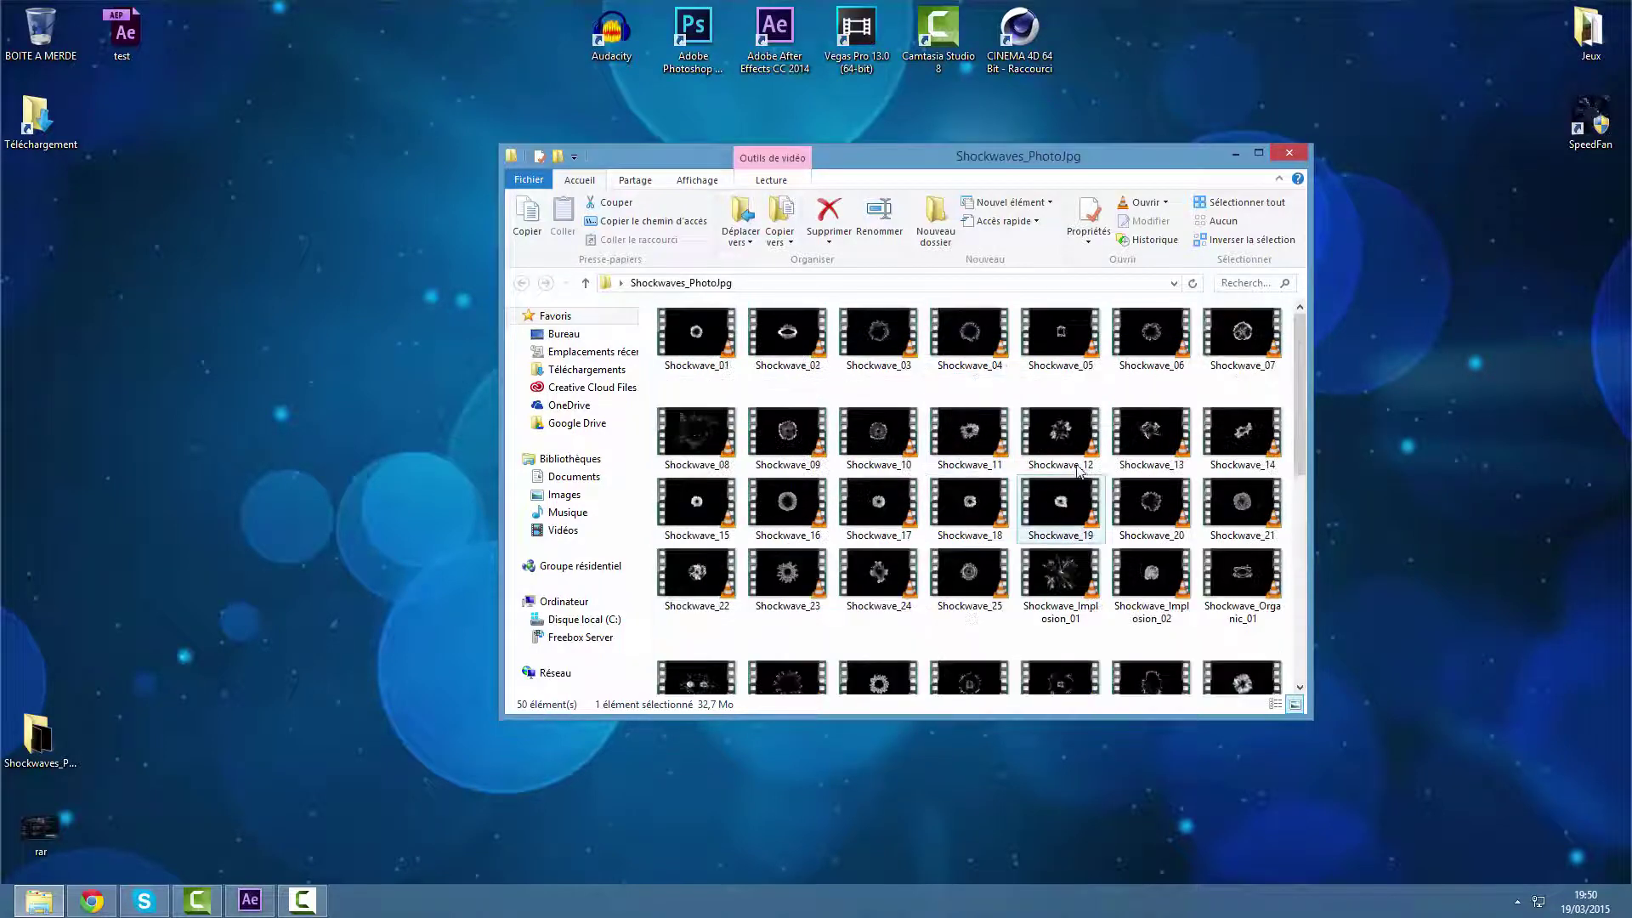
left_click(967, 431)
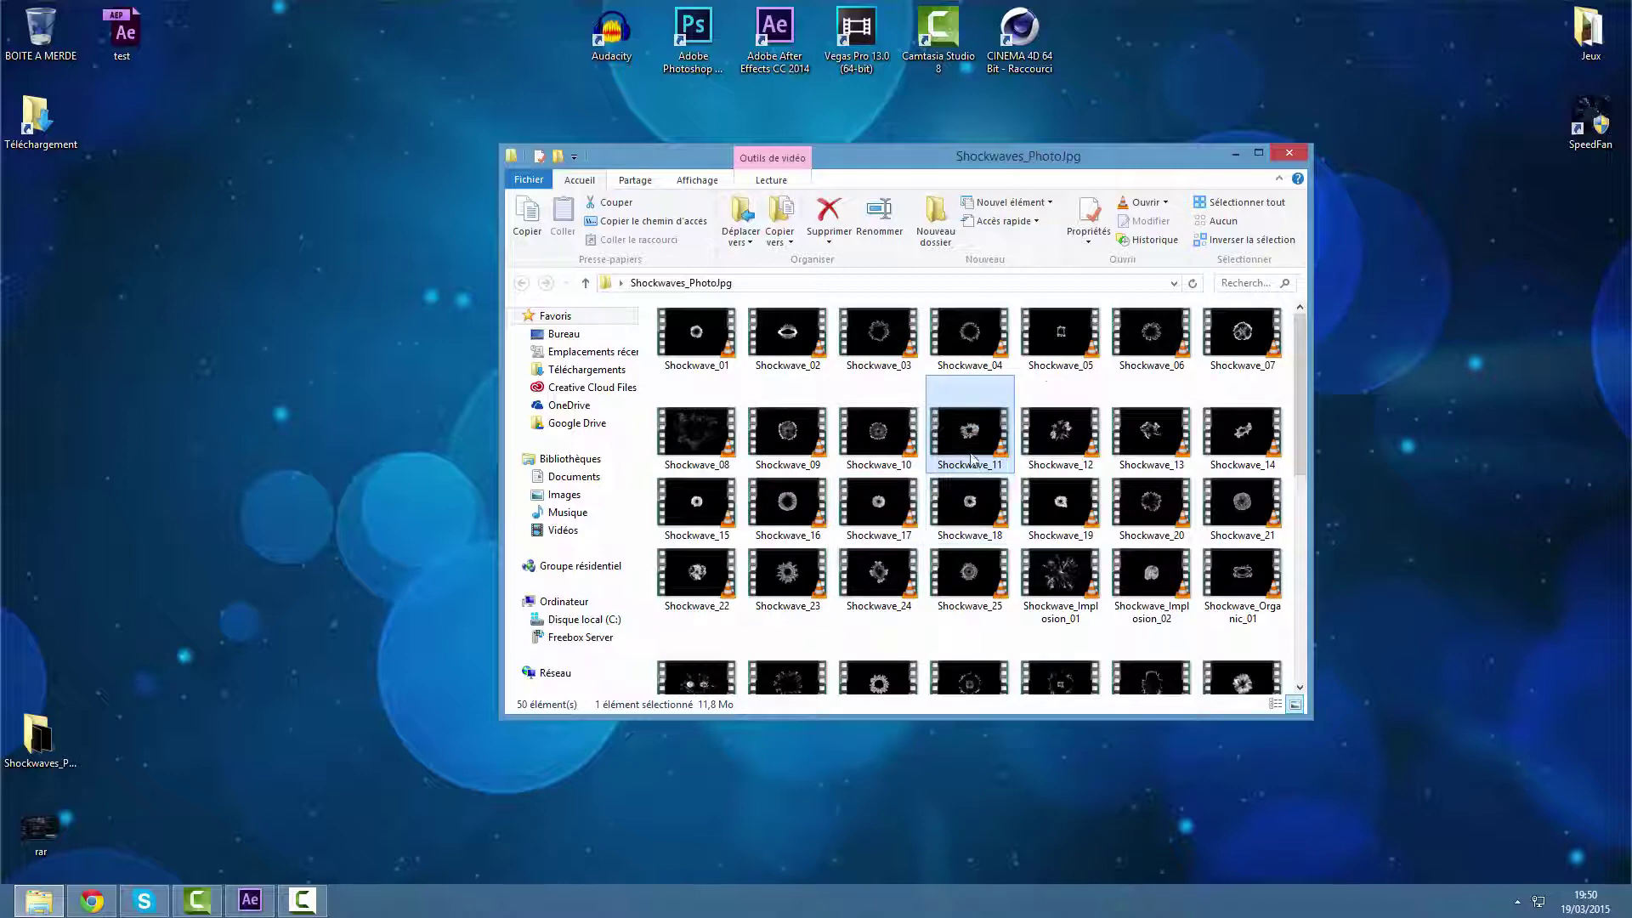
double_click(1221, 328)
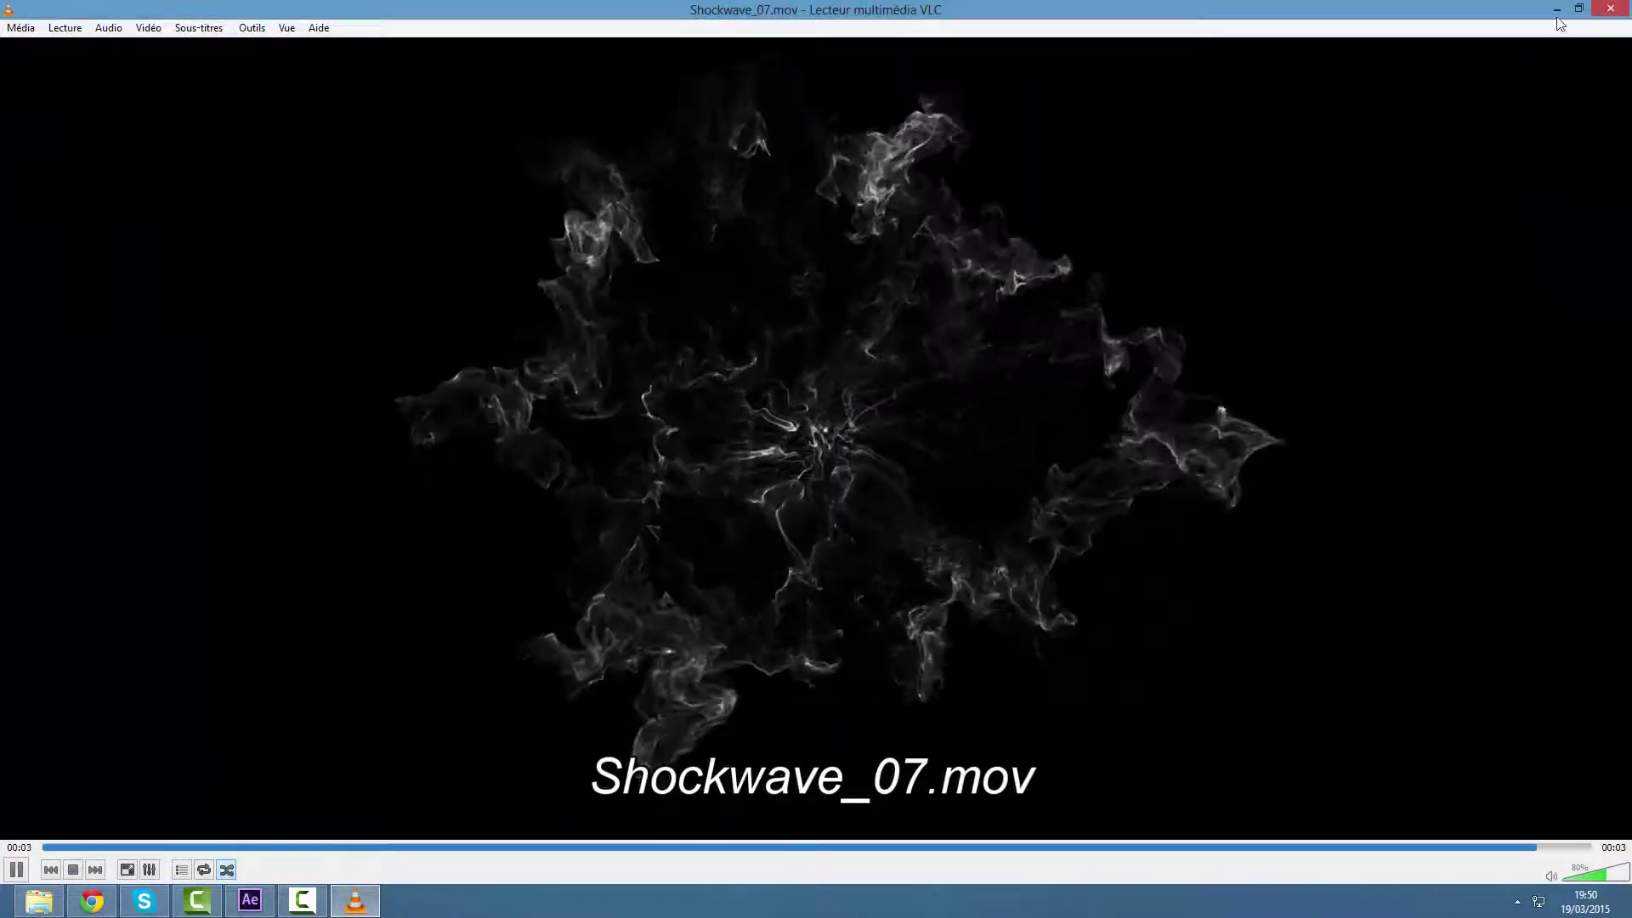
left_click(1610, 10)
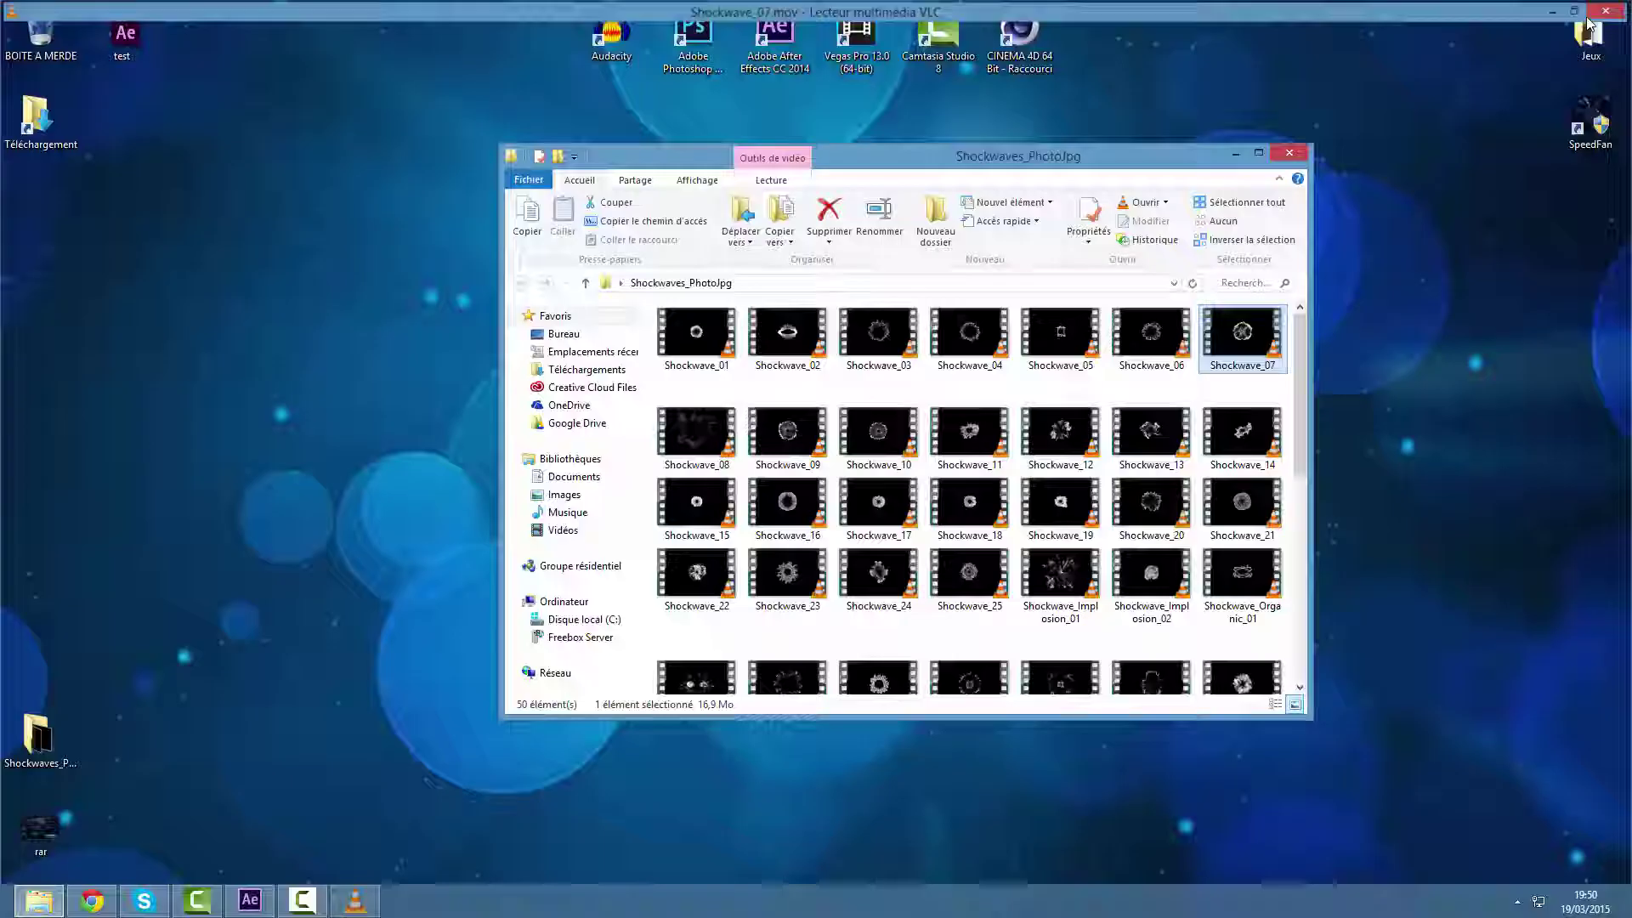
left_click(1286, 153)
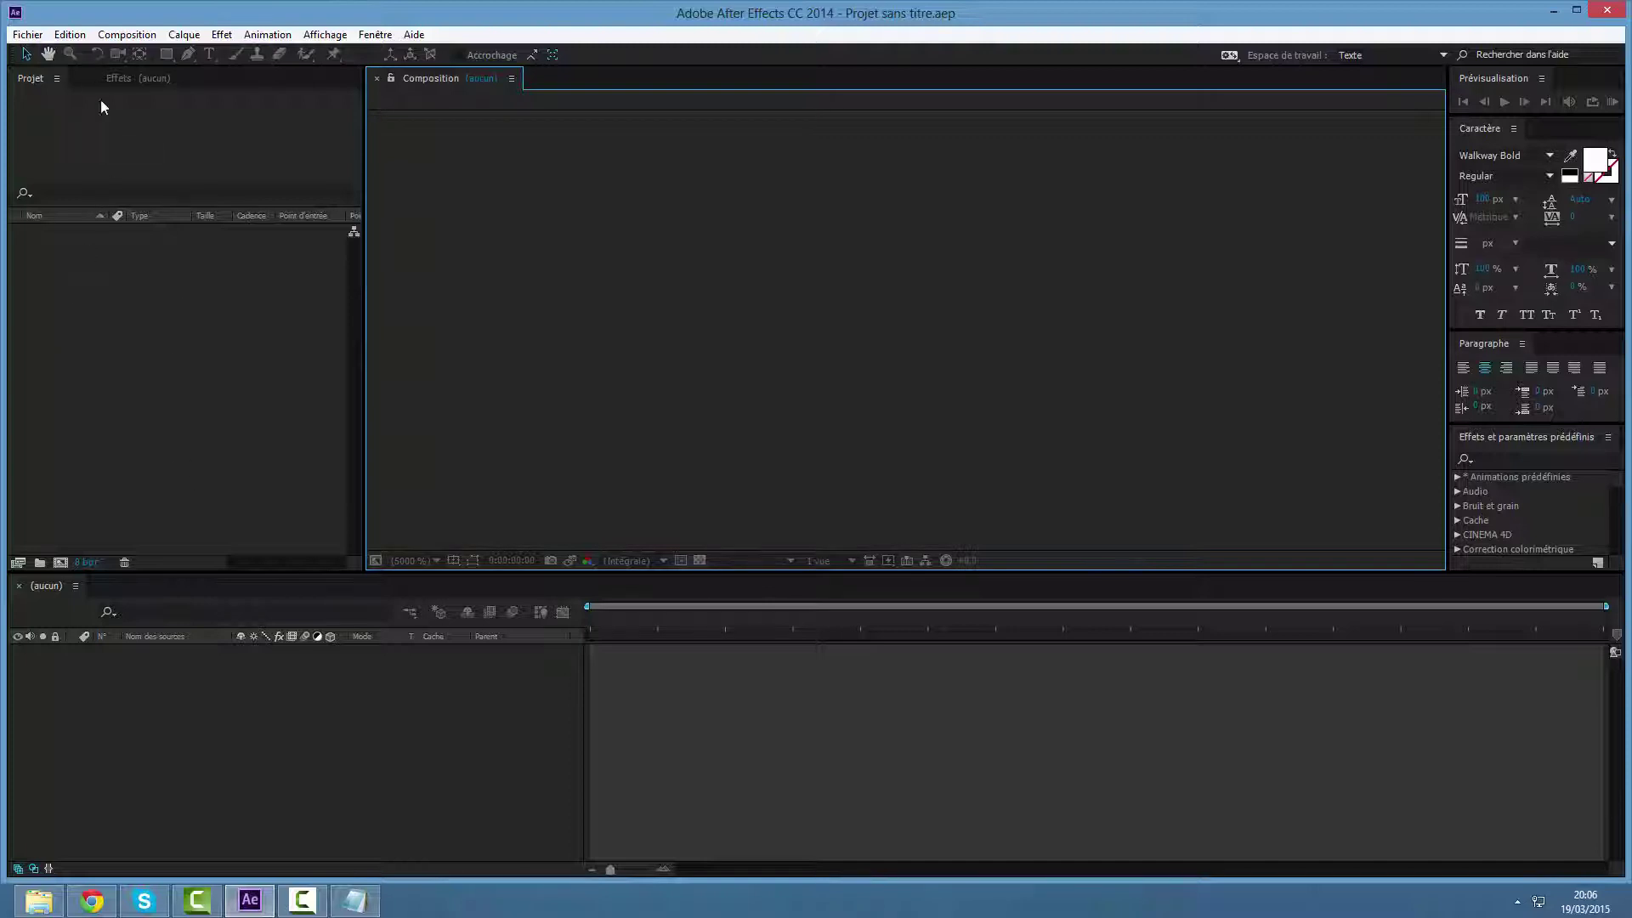
From the Project panel, create a new HDTV 1080 29.97 composition lasting 0;00;15;00.
left_click(119, 461)
left_click(127, 700)
left_click(92, 280)
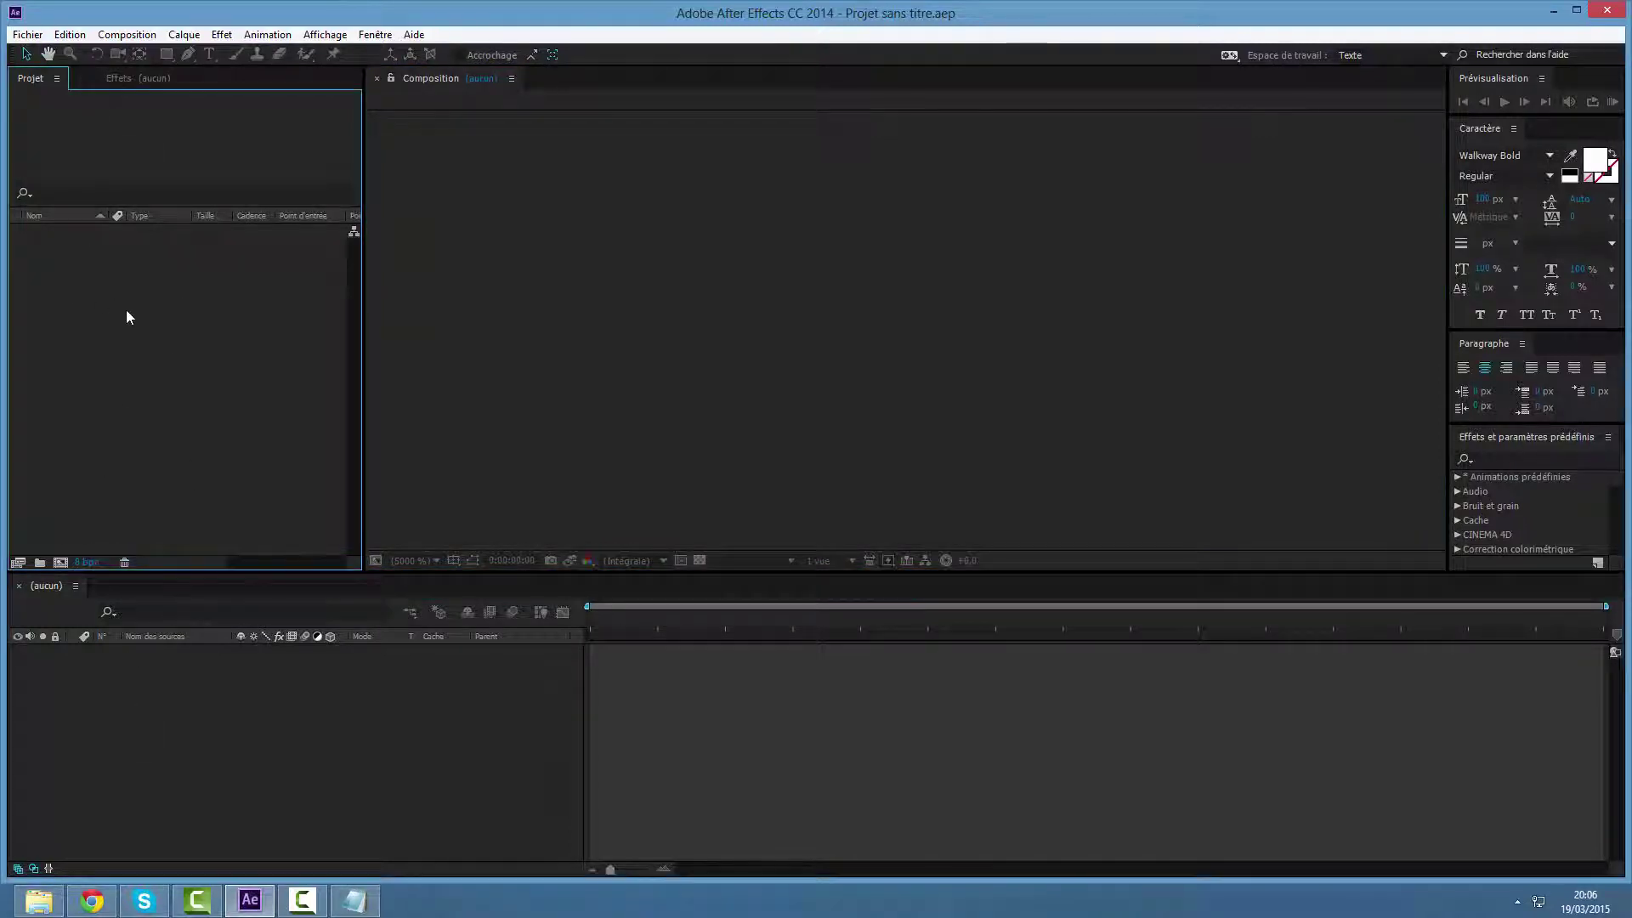
right_click(93, 280)
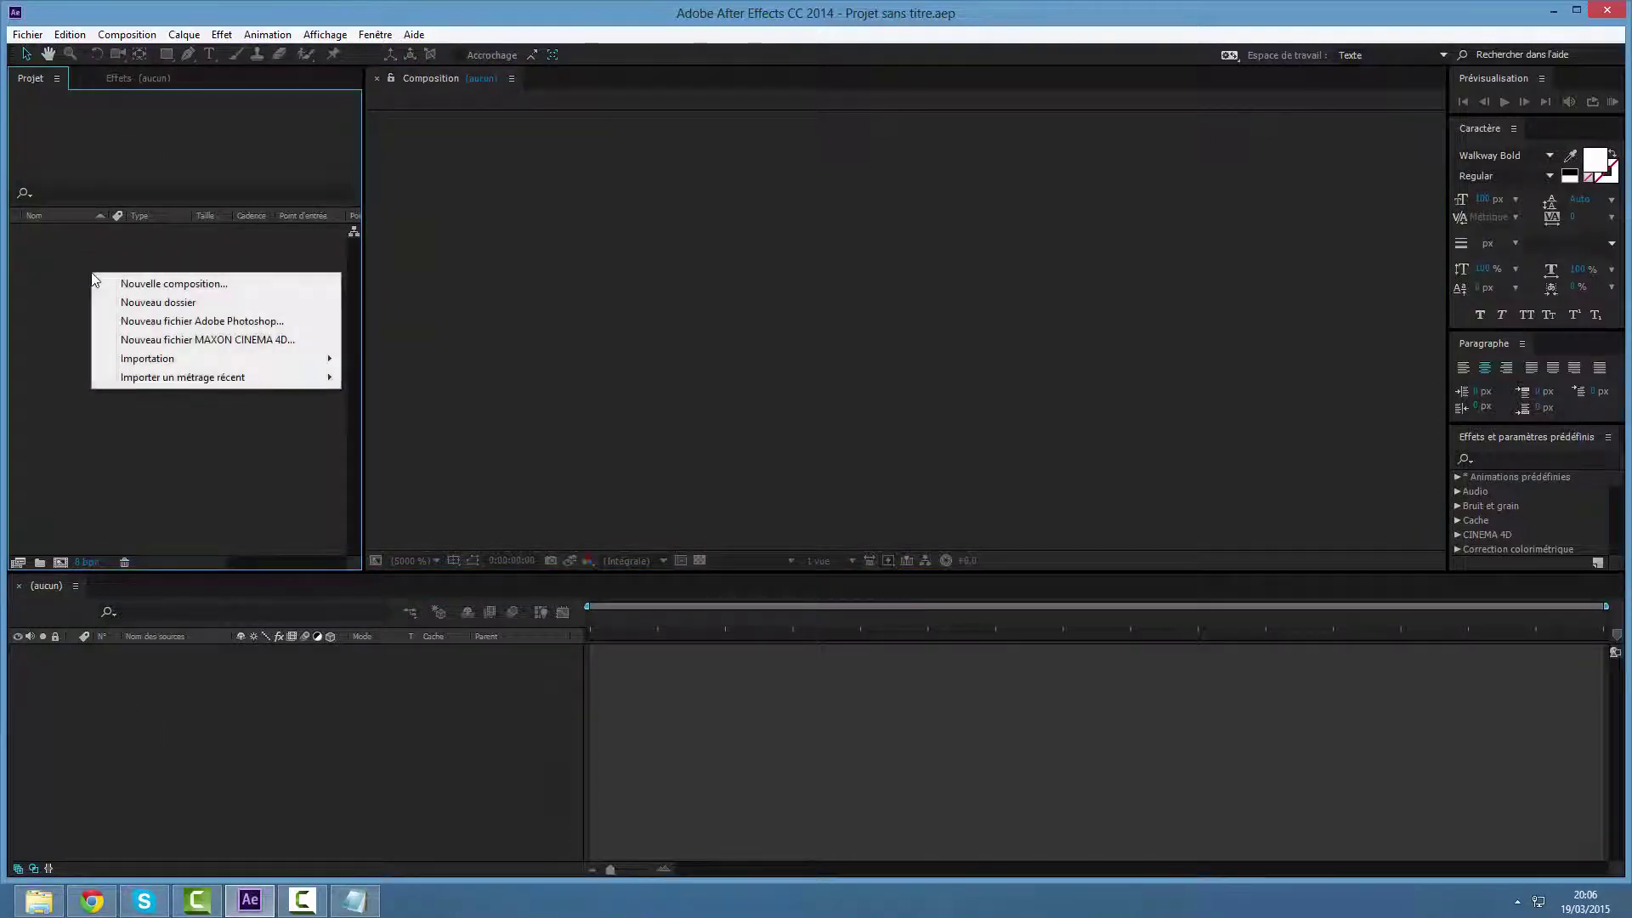
left_click(143, 289)
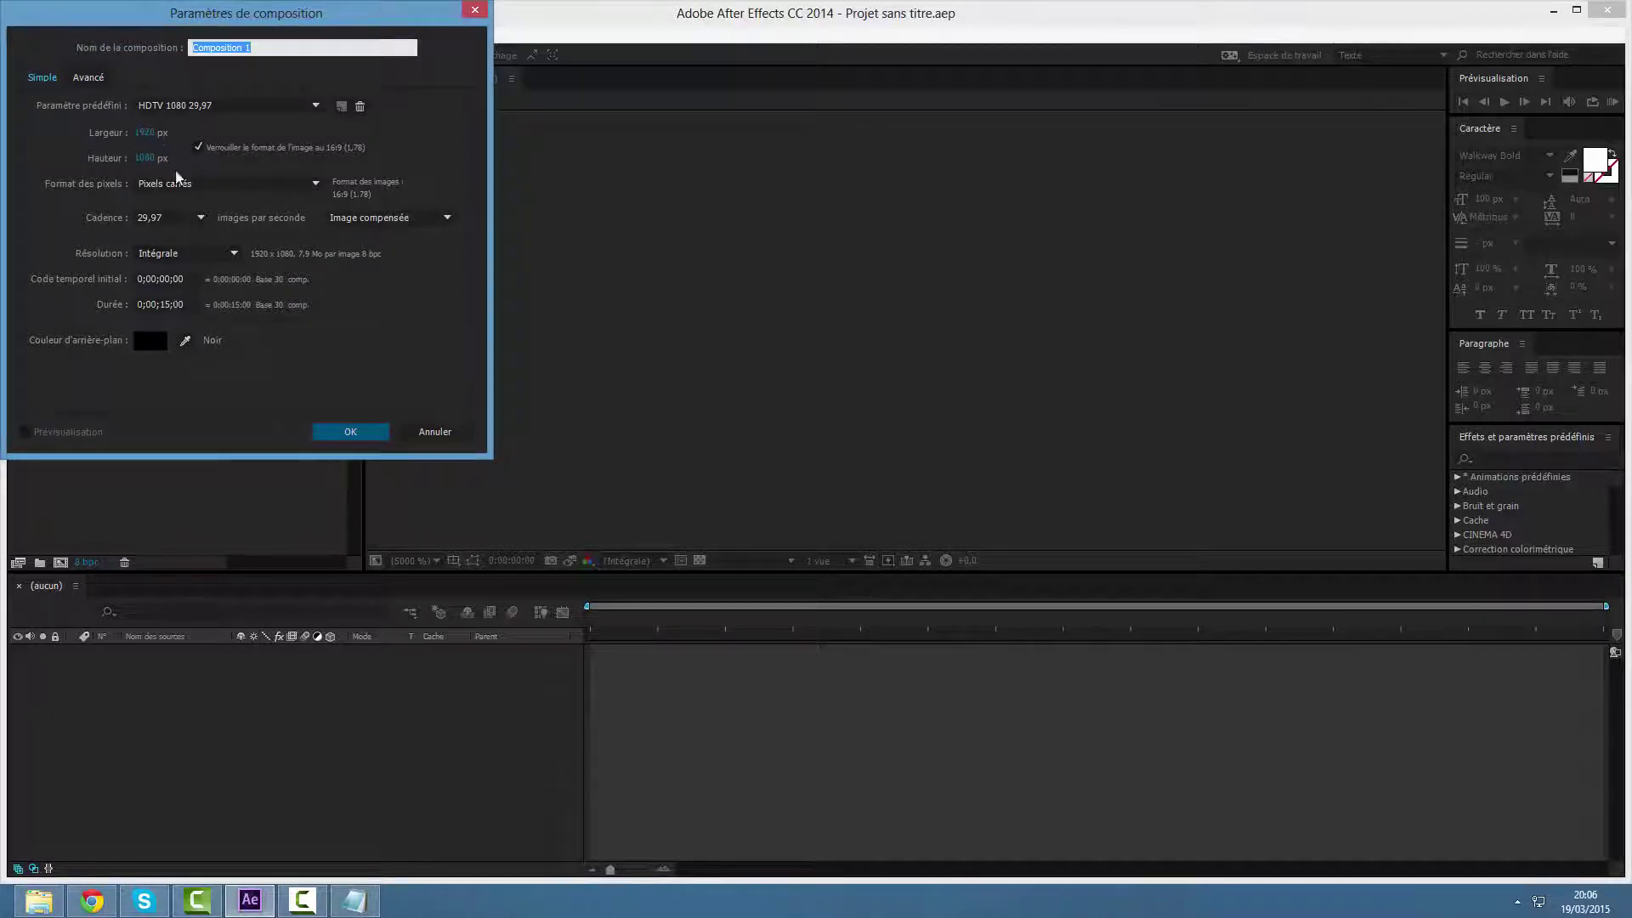
left_click(340, 438)
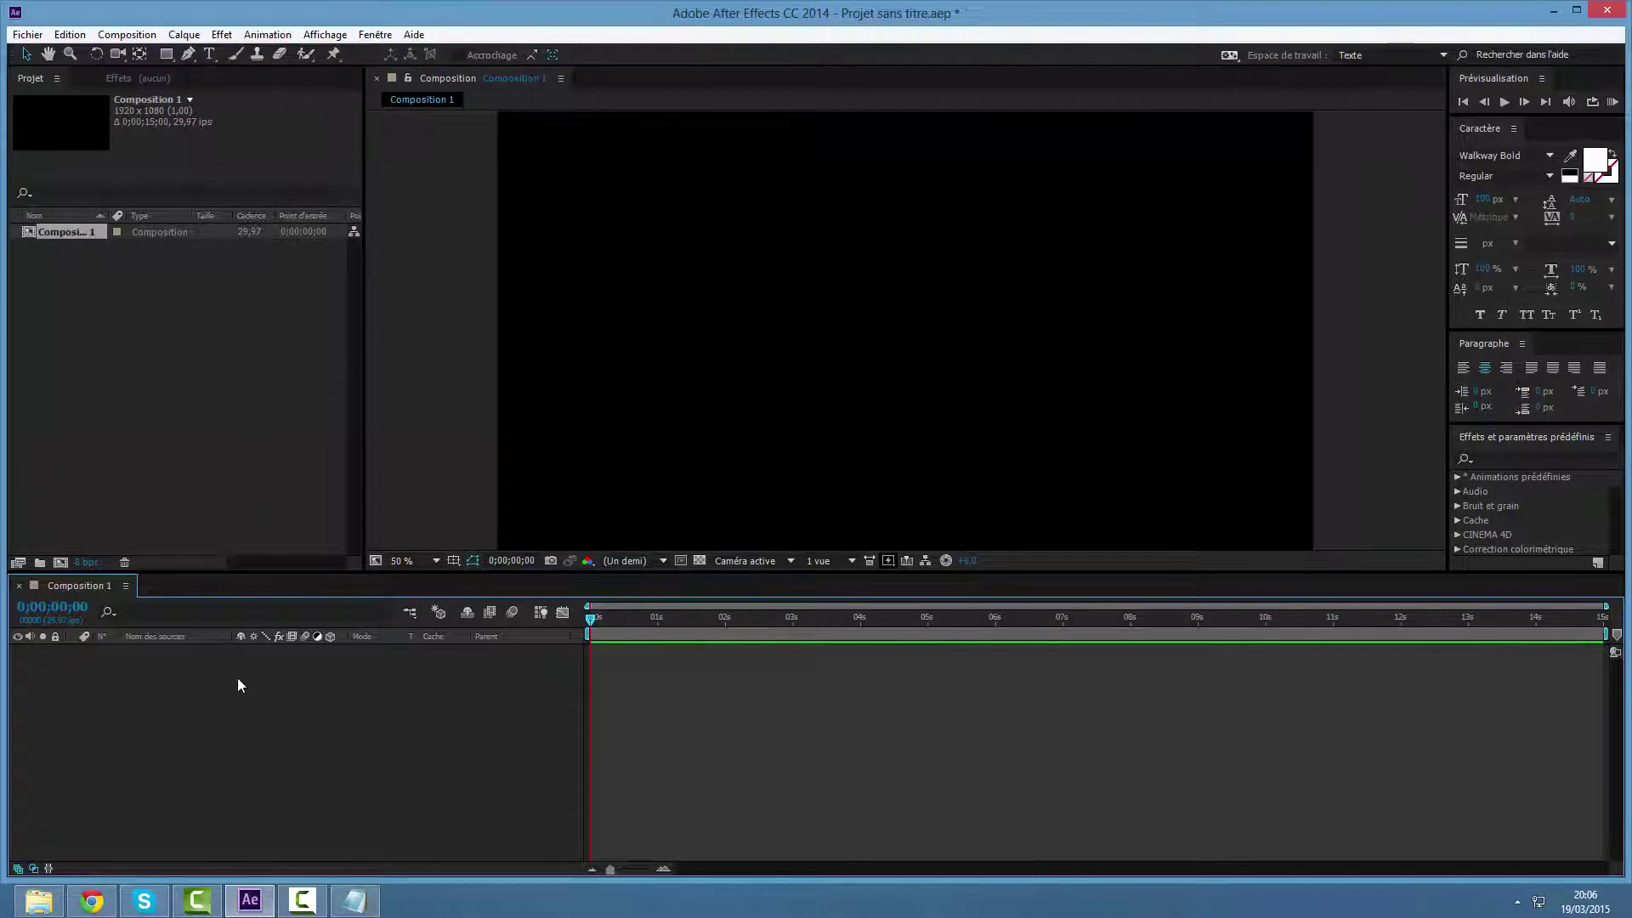
Add a bright green solid layer, Vert uni 1, from the timeline, then deselect it.
right_click(160, 684)
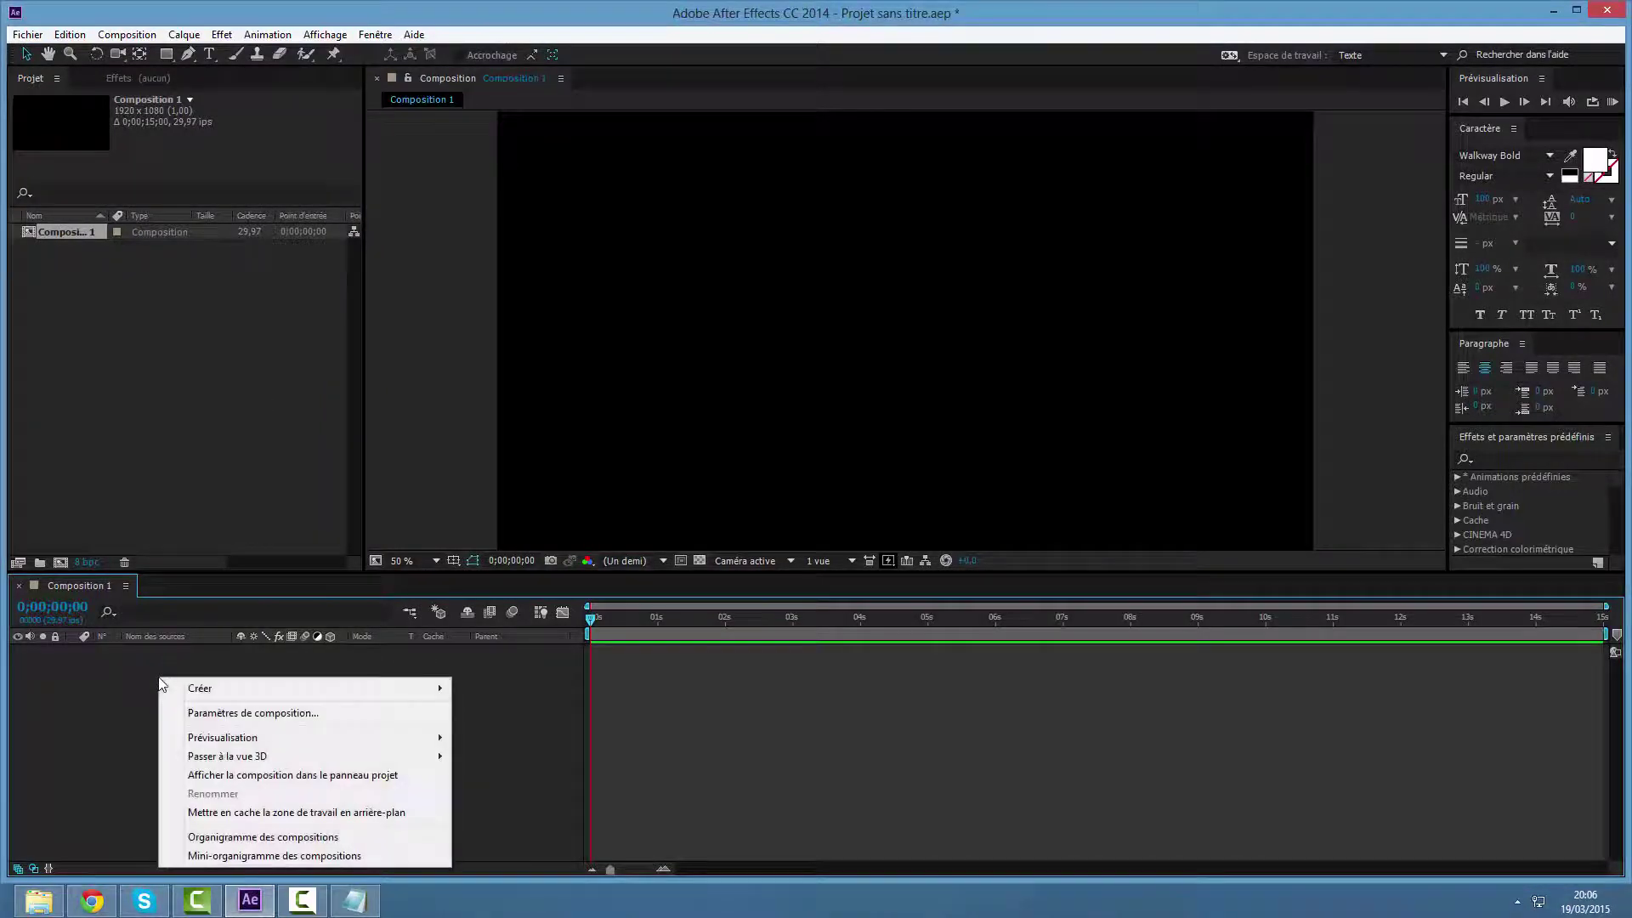
mouse_move(204, 690)
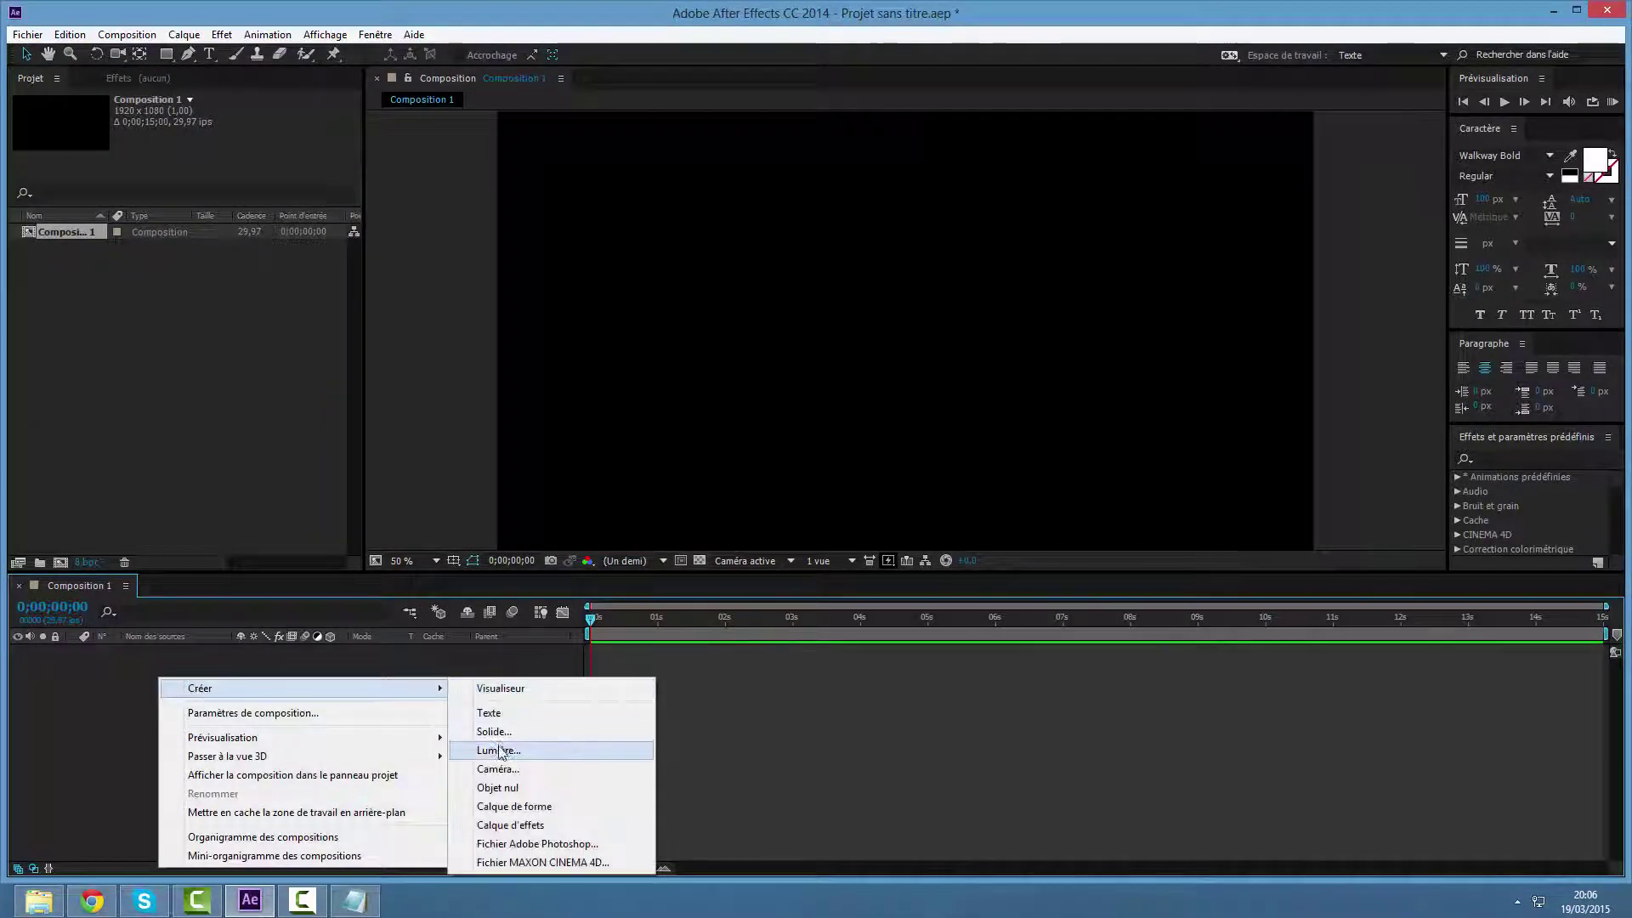
left_click(501, 733)
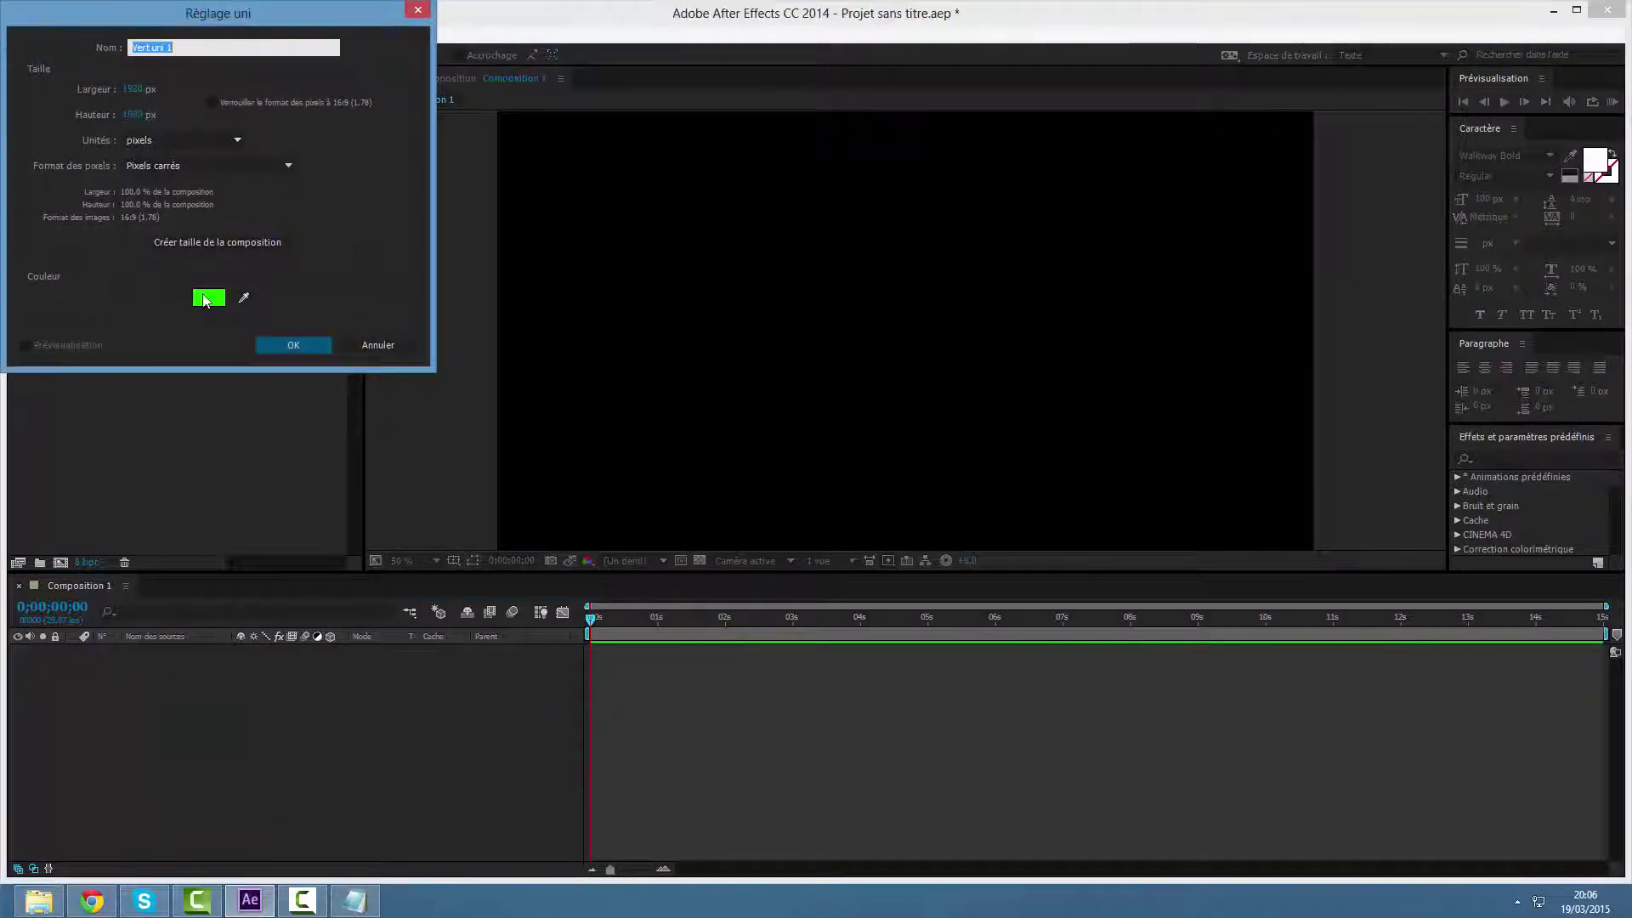
left_click(208, 296)
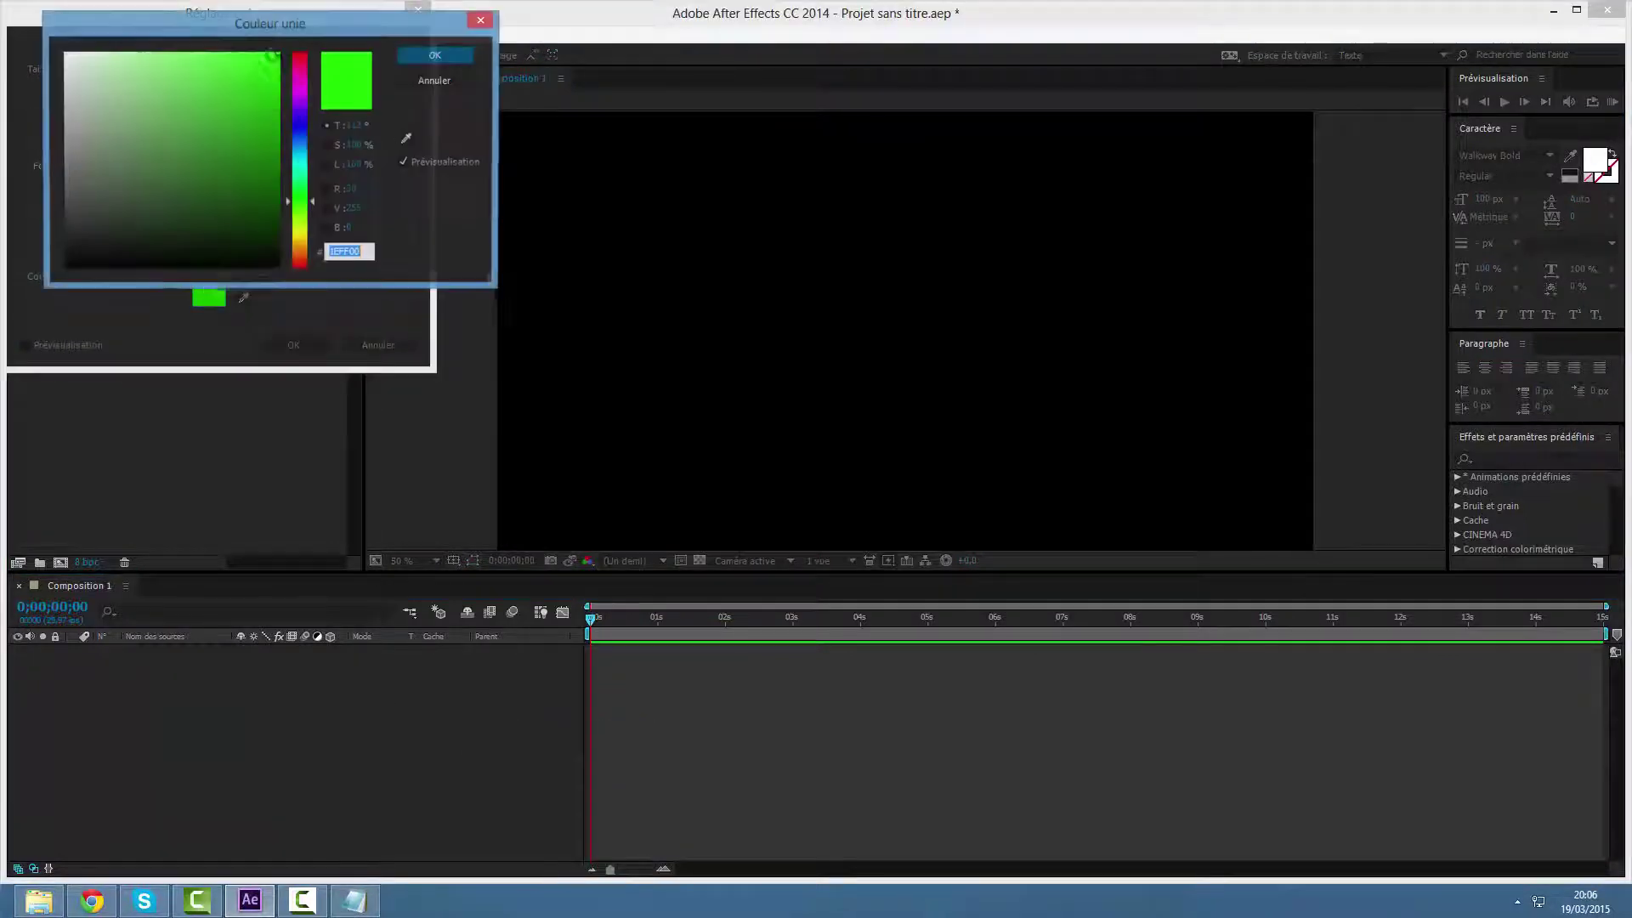
left_click(434, 55)
left_click(303, 344)
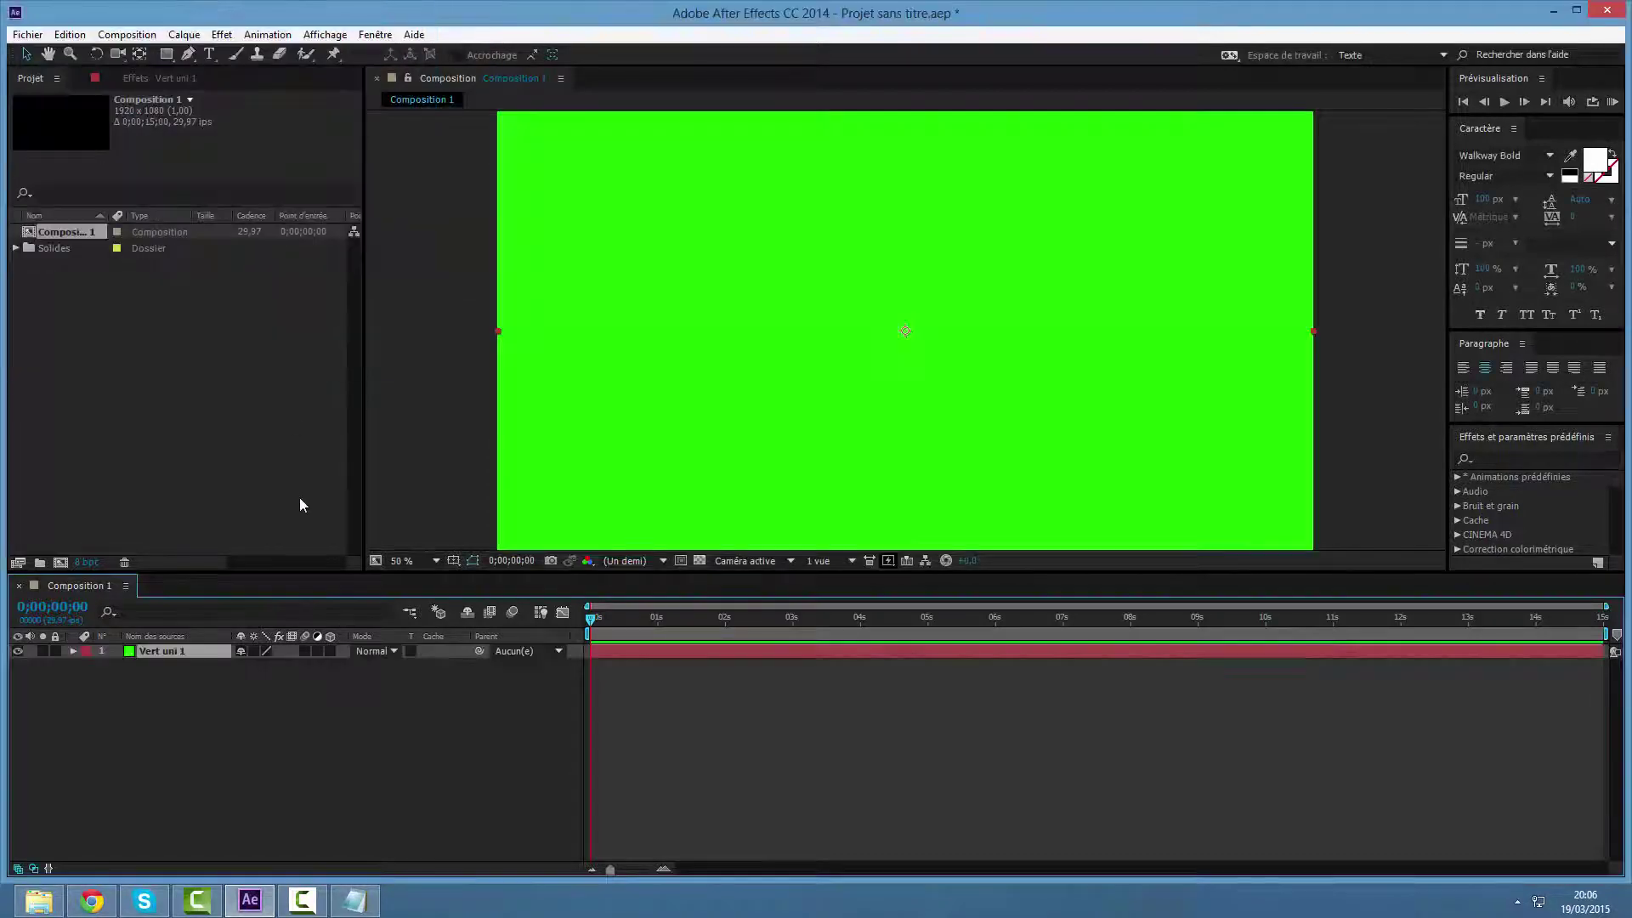
left_click(204, 708)
left_click(166, 645)
left_click(180, 679)
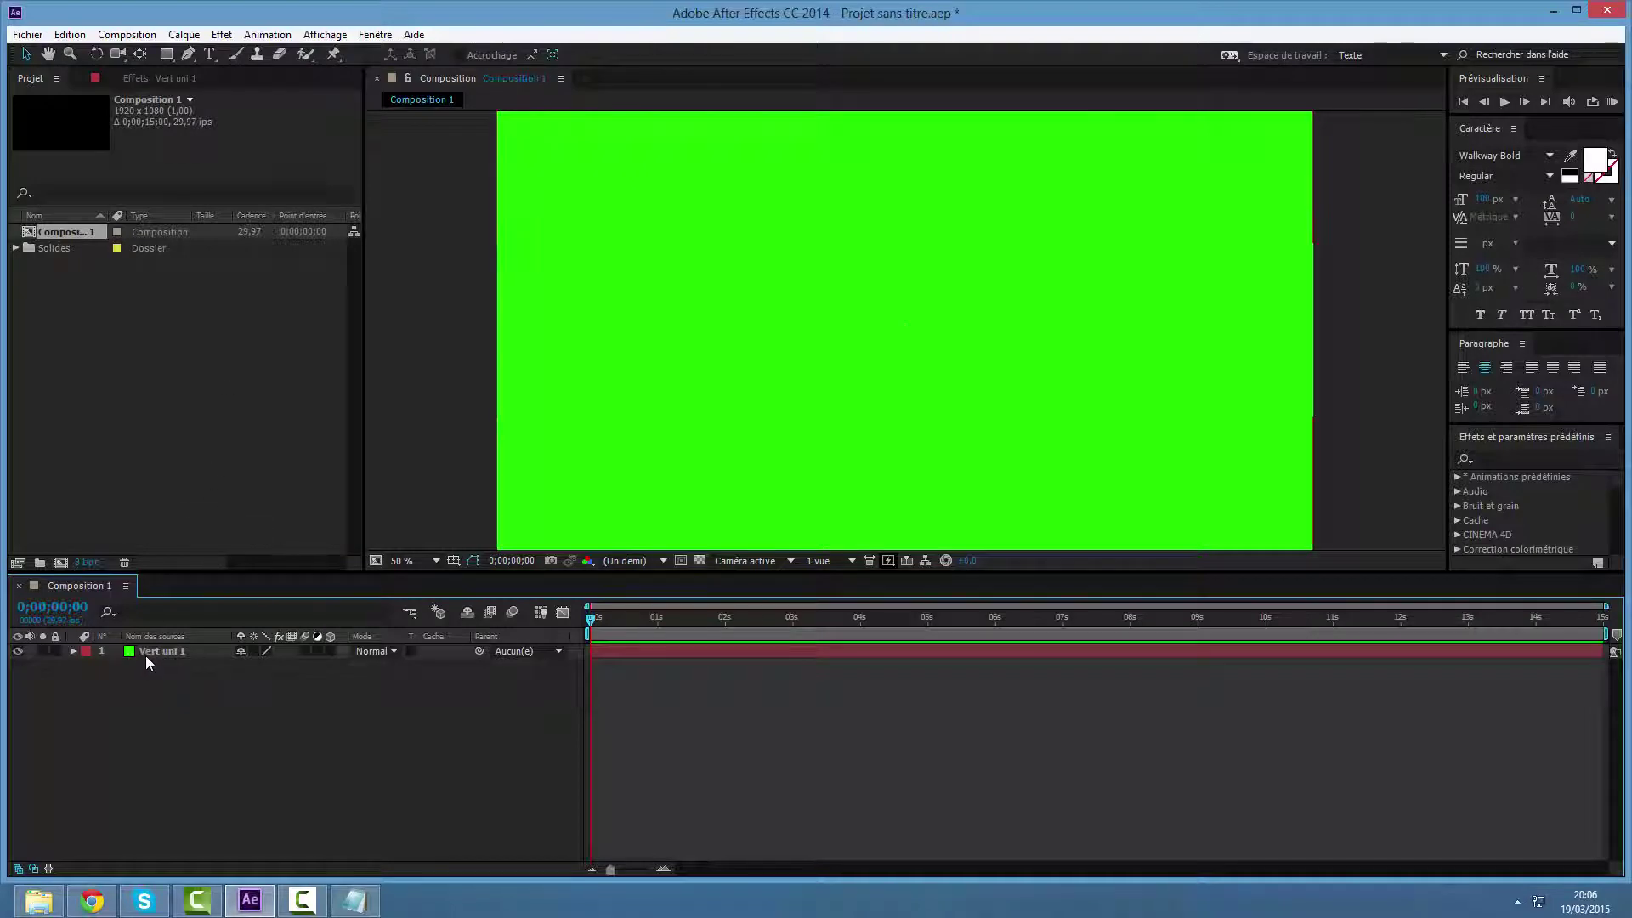
Import Fond-décran-bleu-cercles-points.jpg from the Images library and place it below the green solid.
left_click(146, 655)
left_click(151, 694)
left_click(38, 900)
left_click(786, 544)
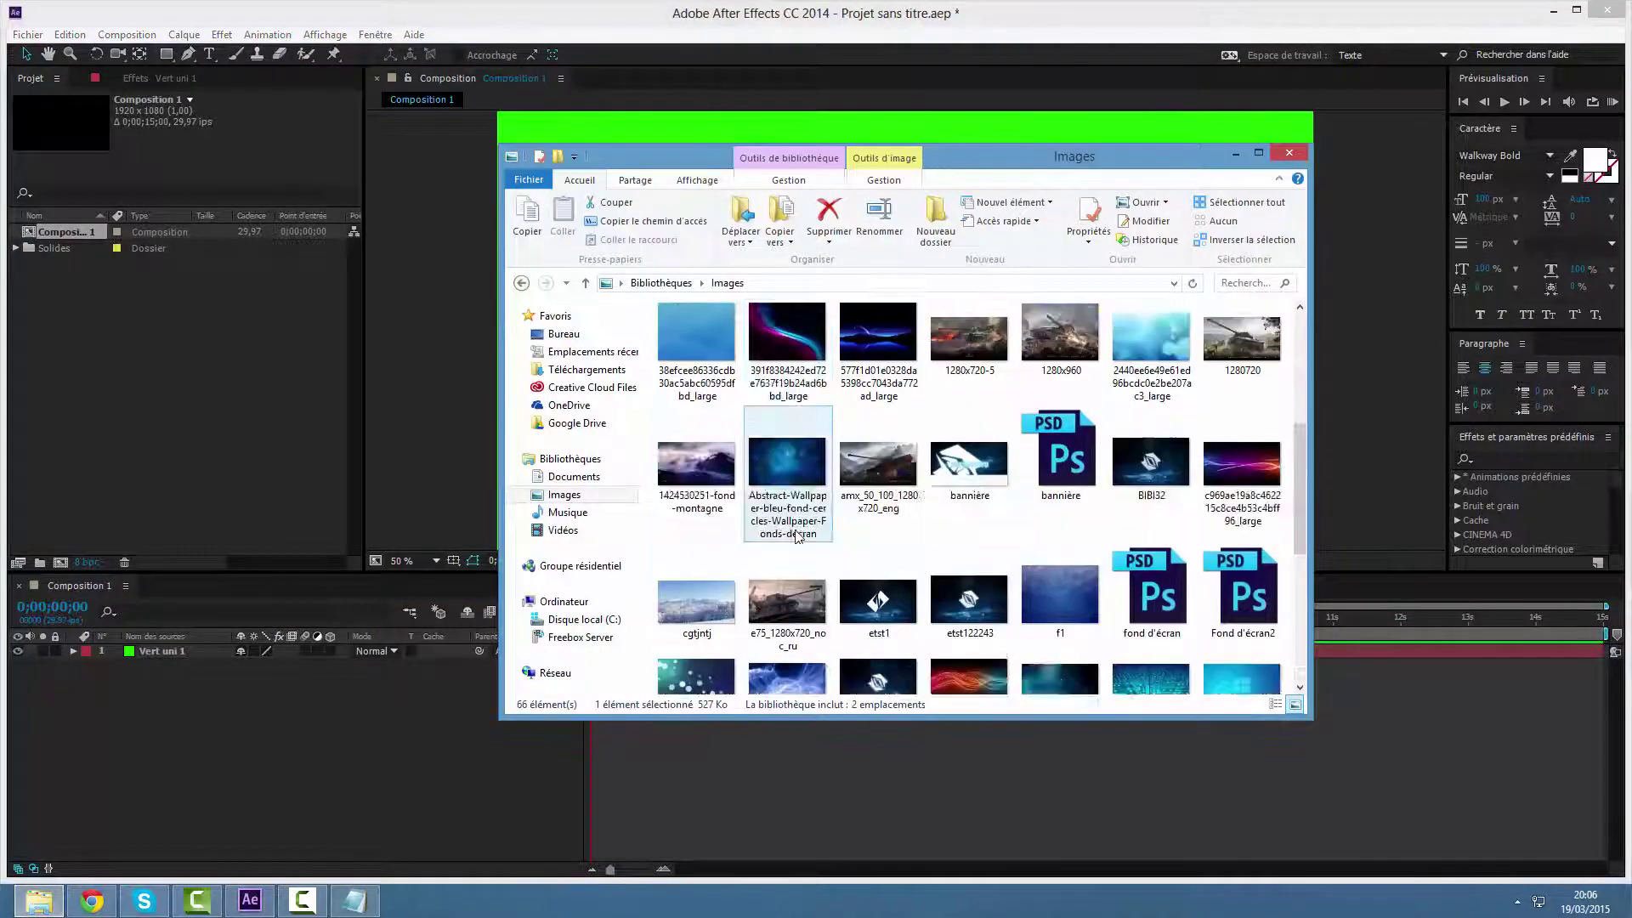
scroll(799, 544, "down", 3)
scroll(801, 544, "up", 2)
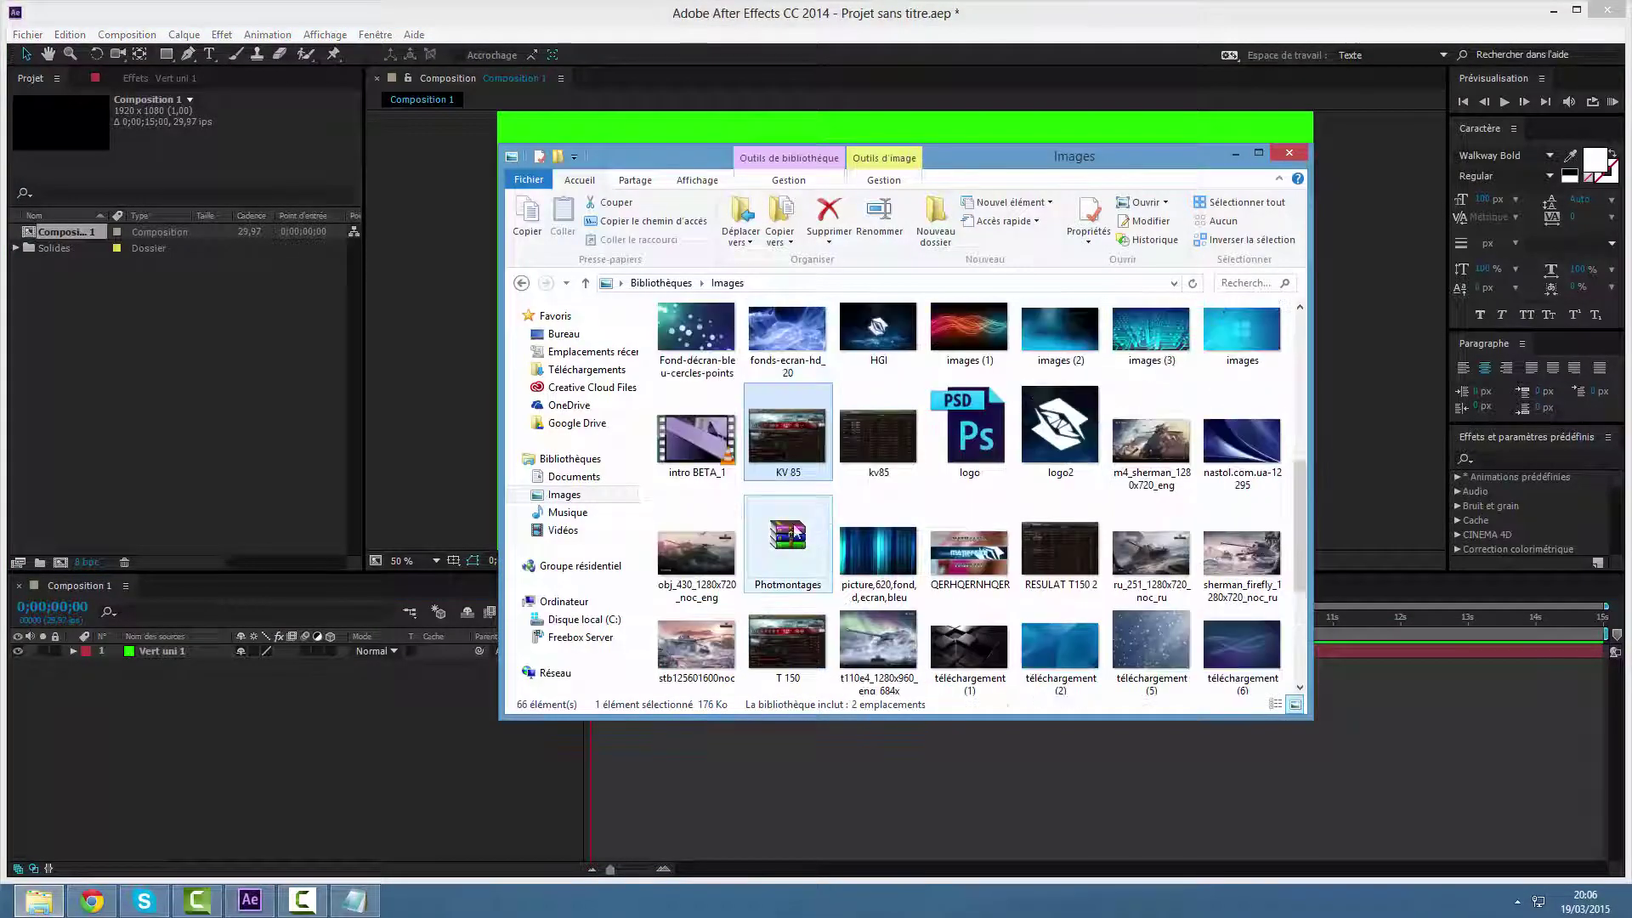
left_click_drag(697, 333, 197, 764)
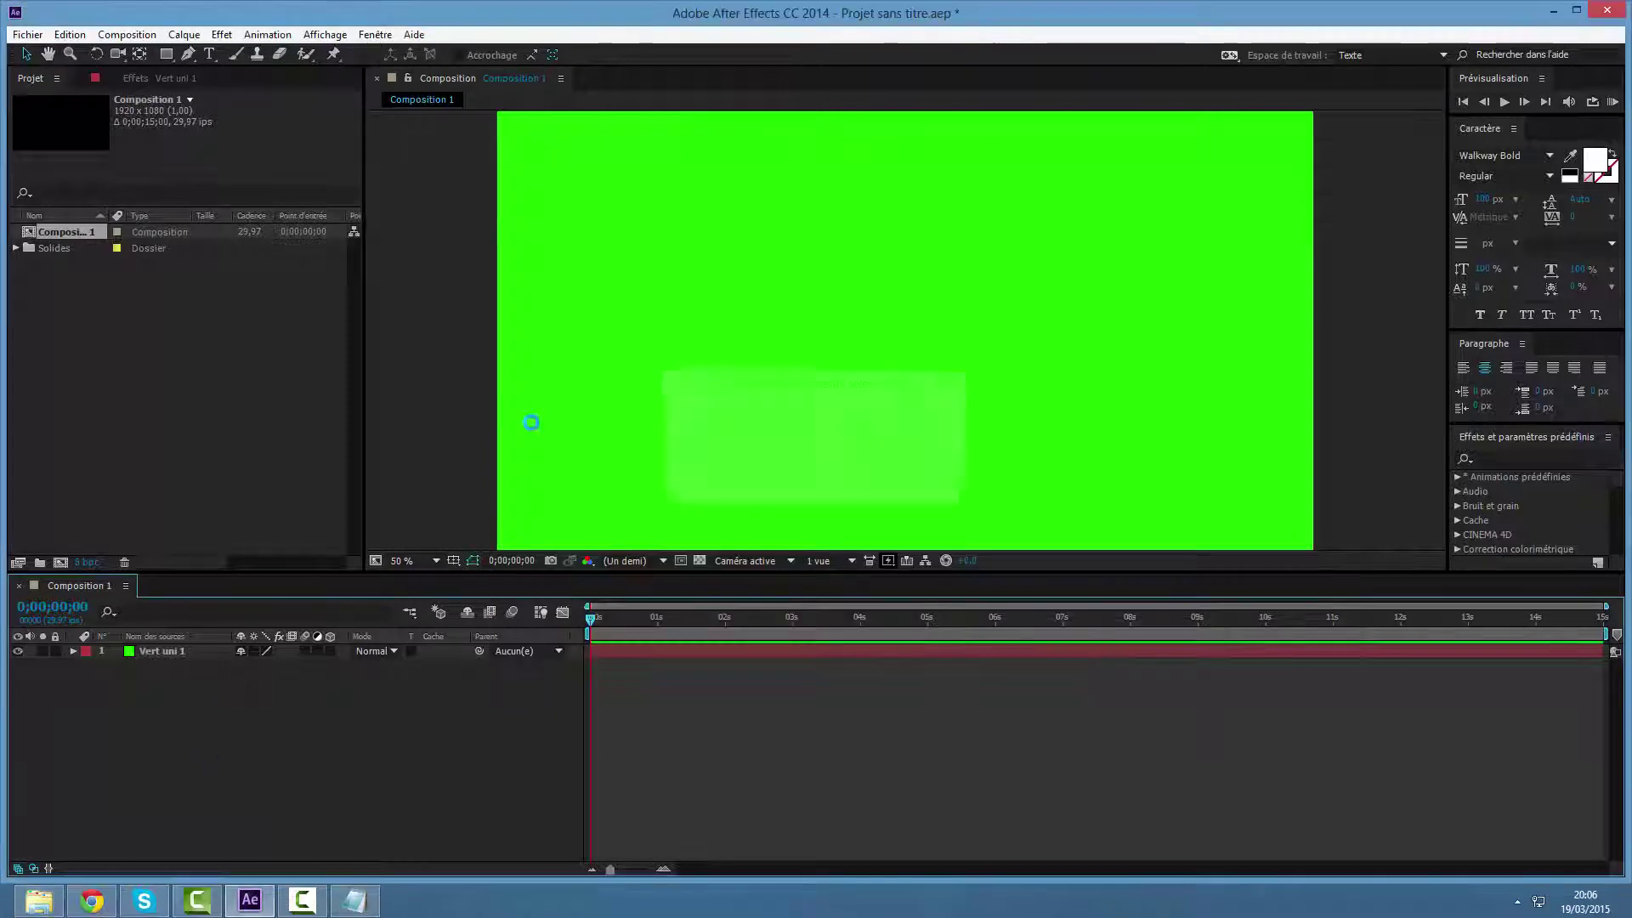
left_click(62, 247)
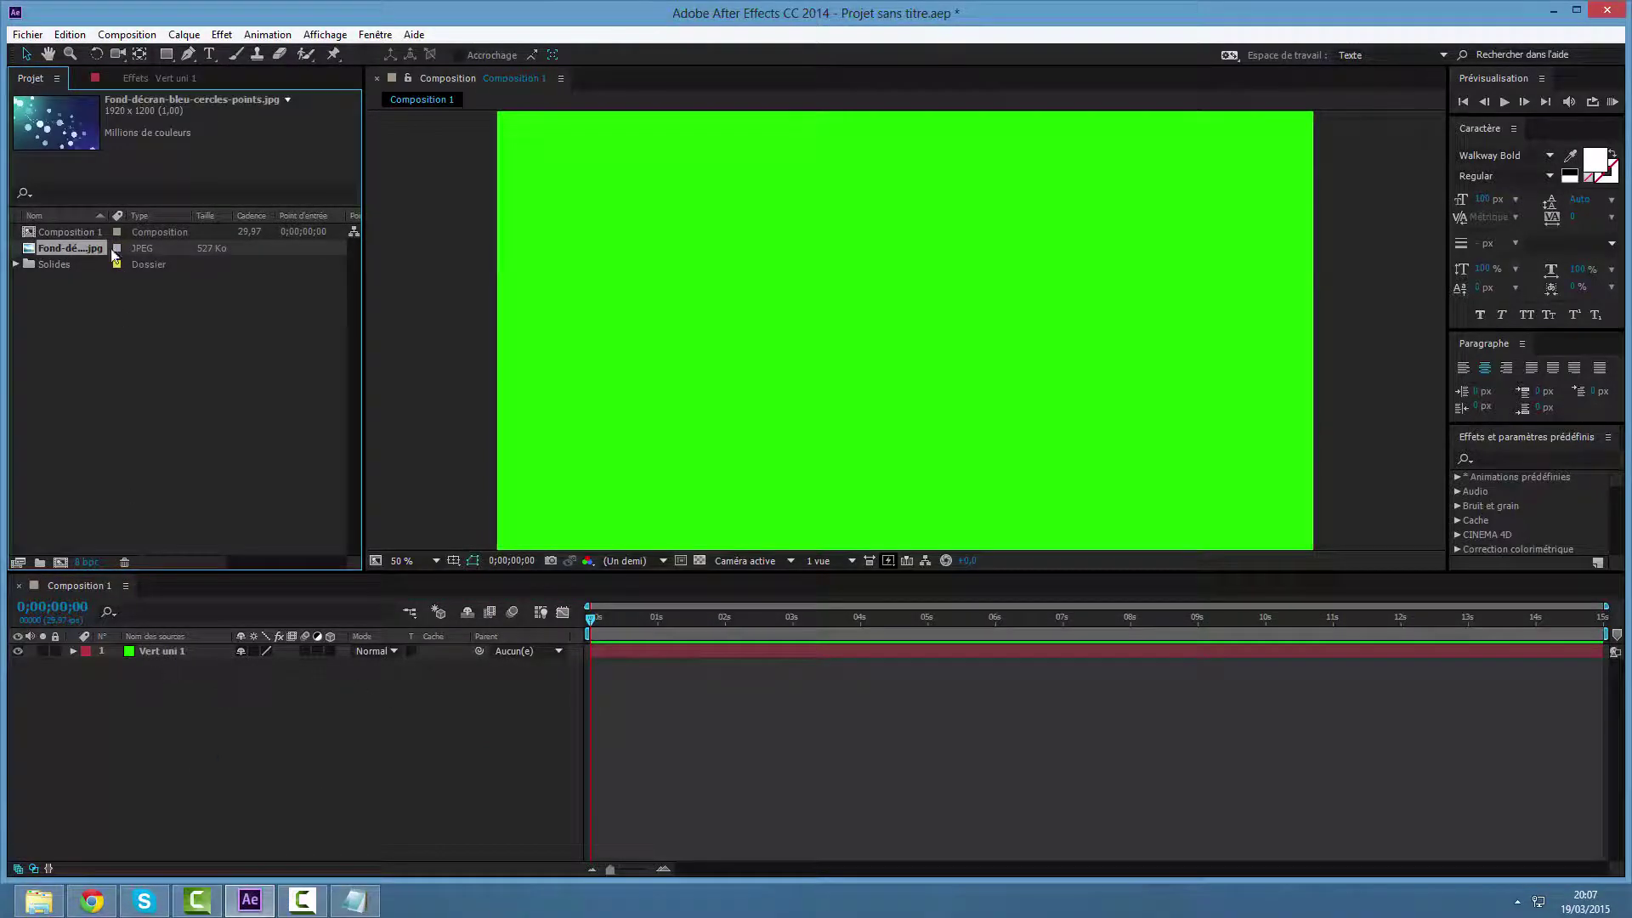
left_click_drag(68, 247, 162, 673)
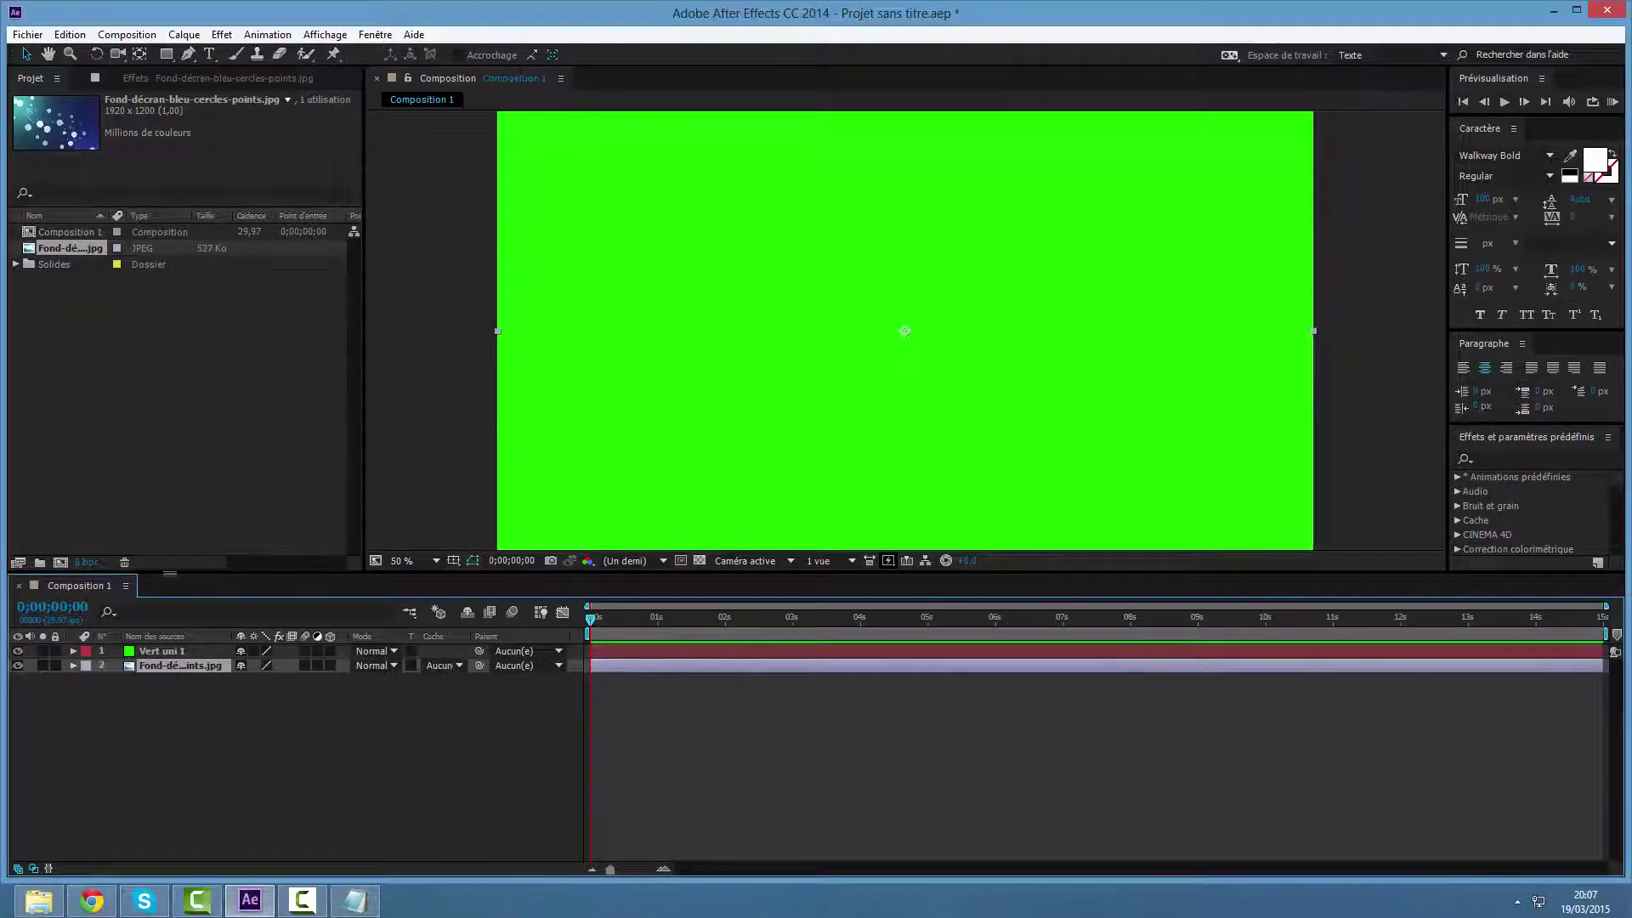
Apply Effect > Trapcode > Form to the Vert uni 1 solid layer.
left_click(161, 651)
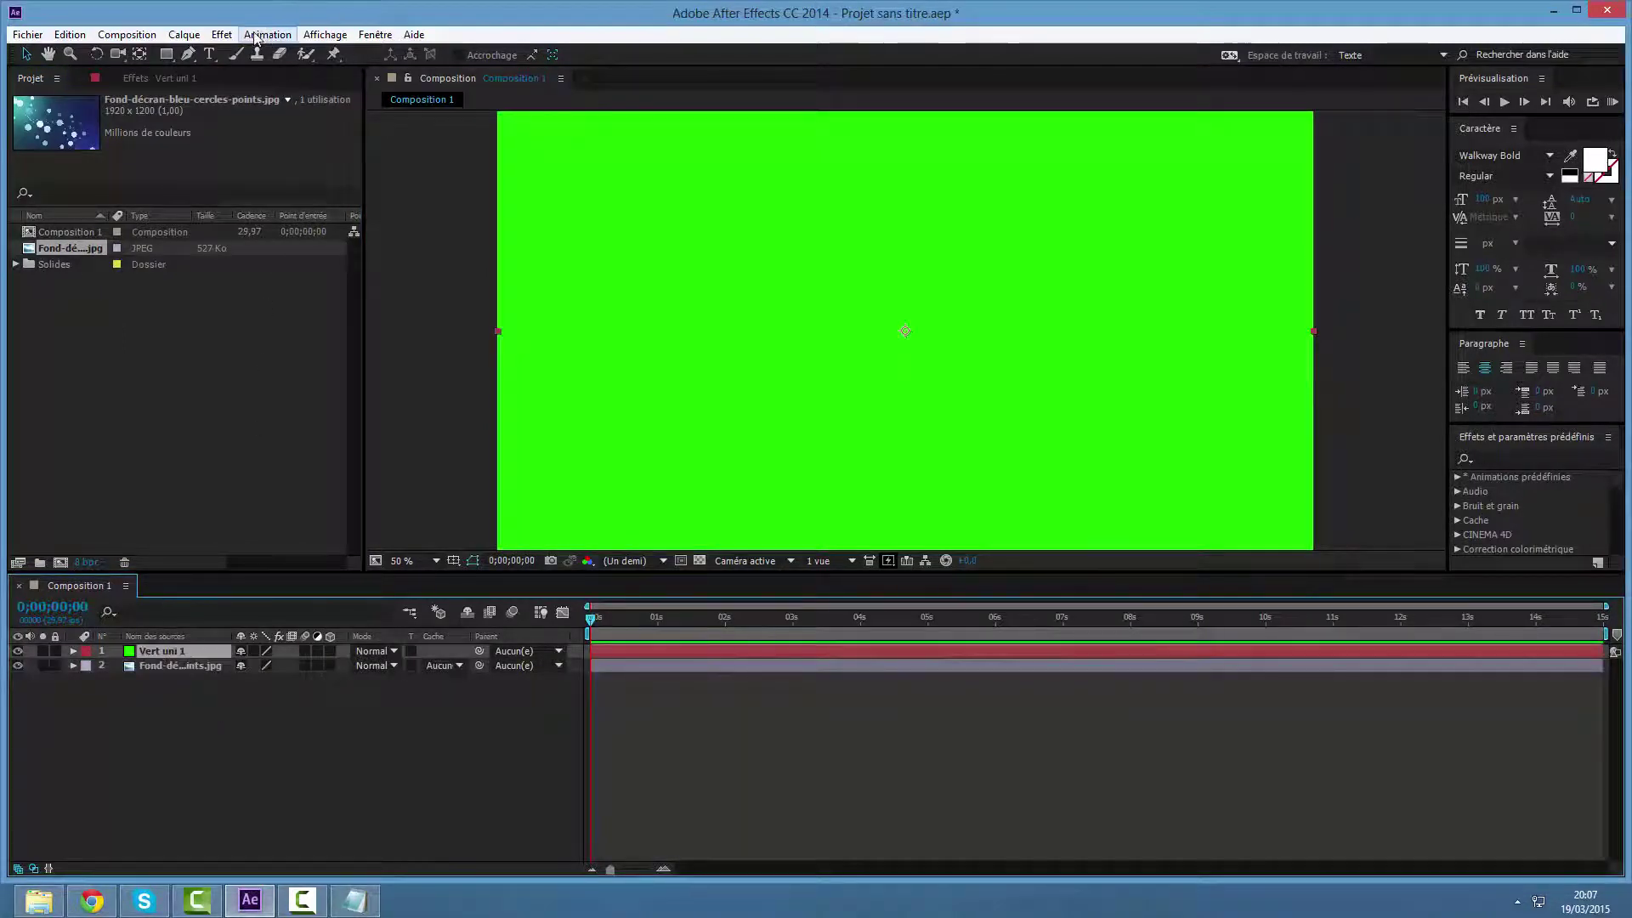
left_click(222, 35)
mouse_move(457, 651)
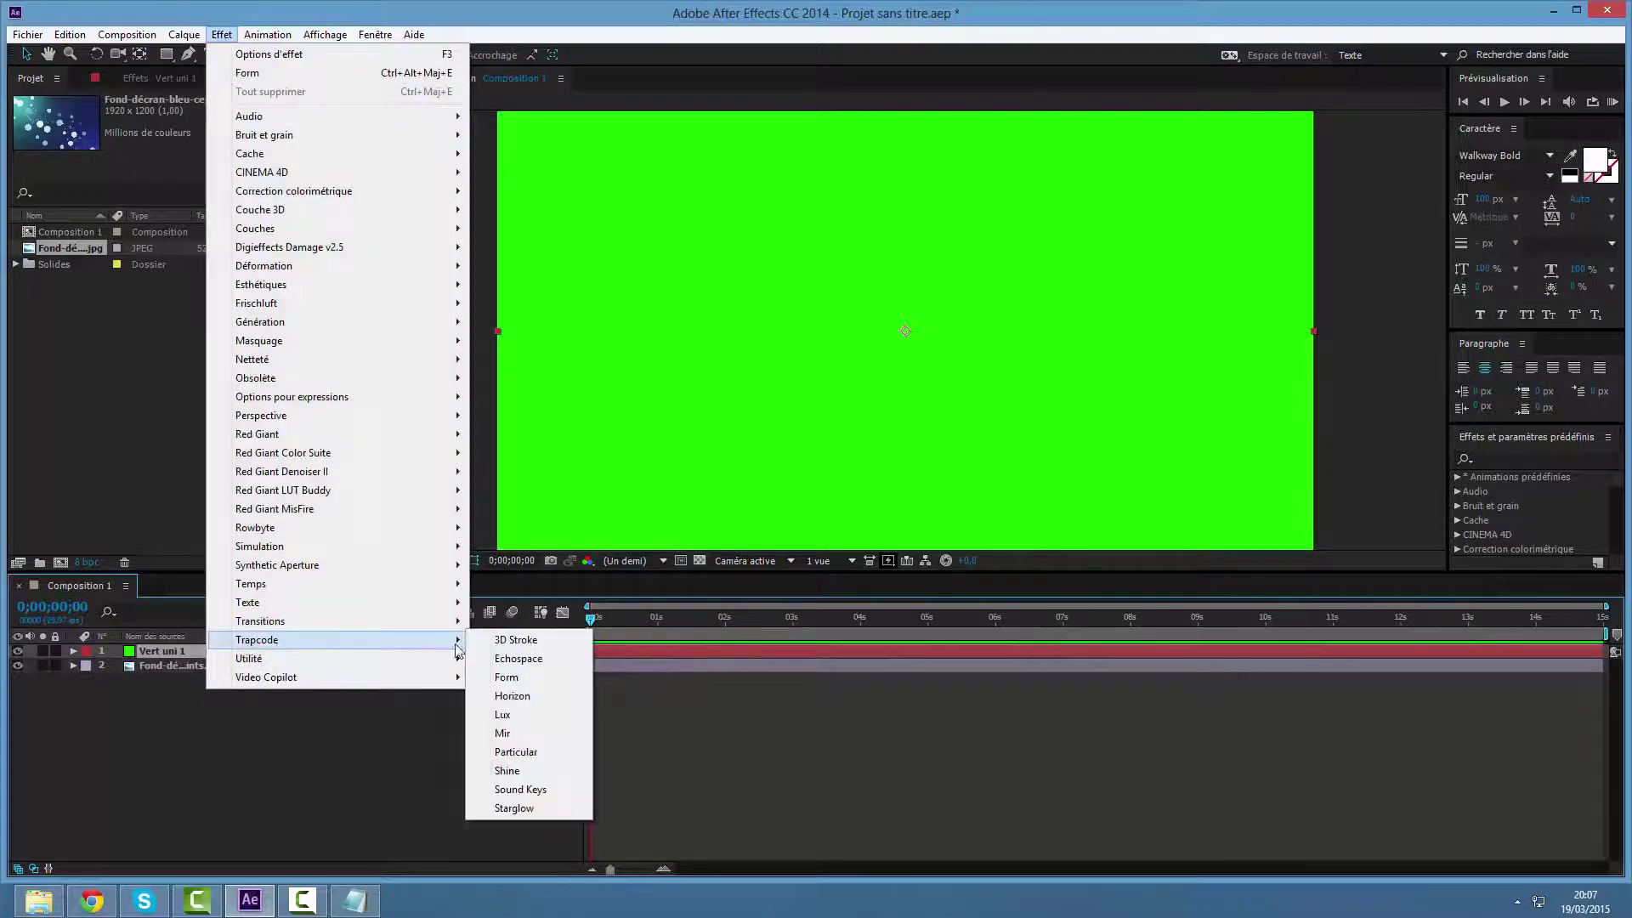
left_click(507, 680)
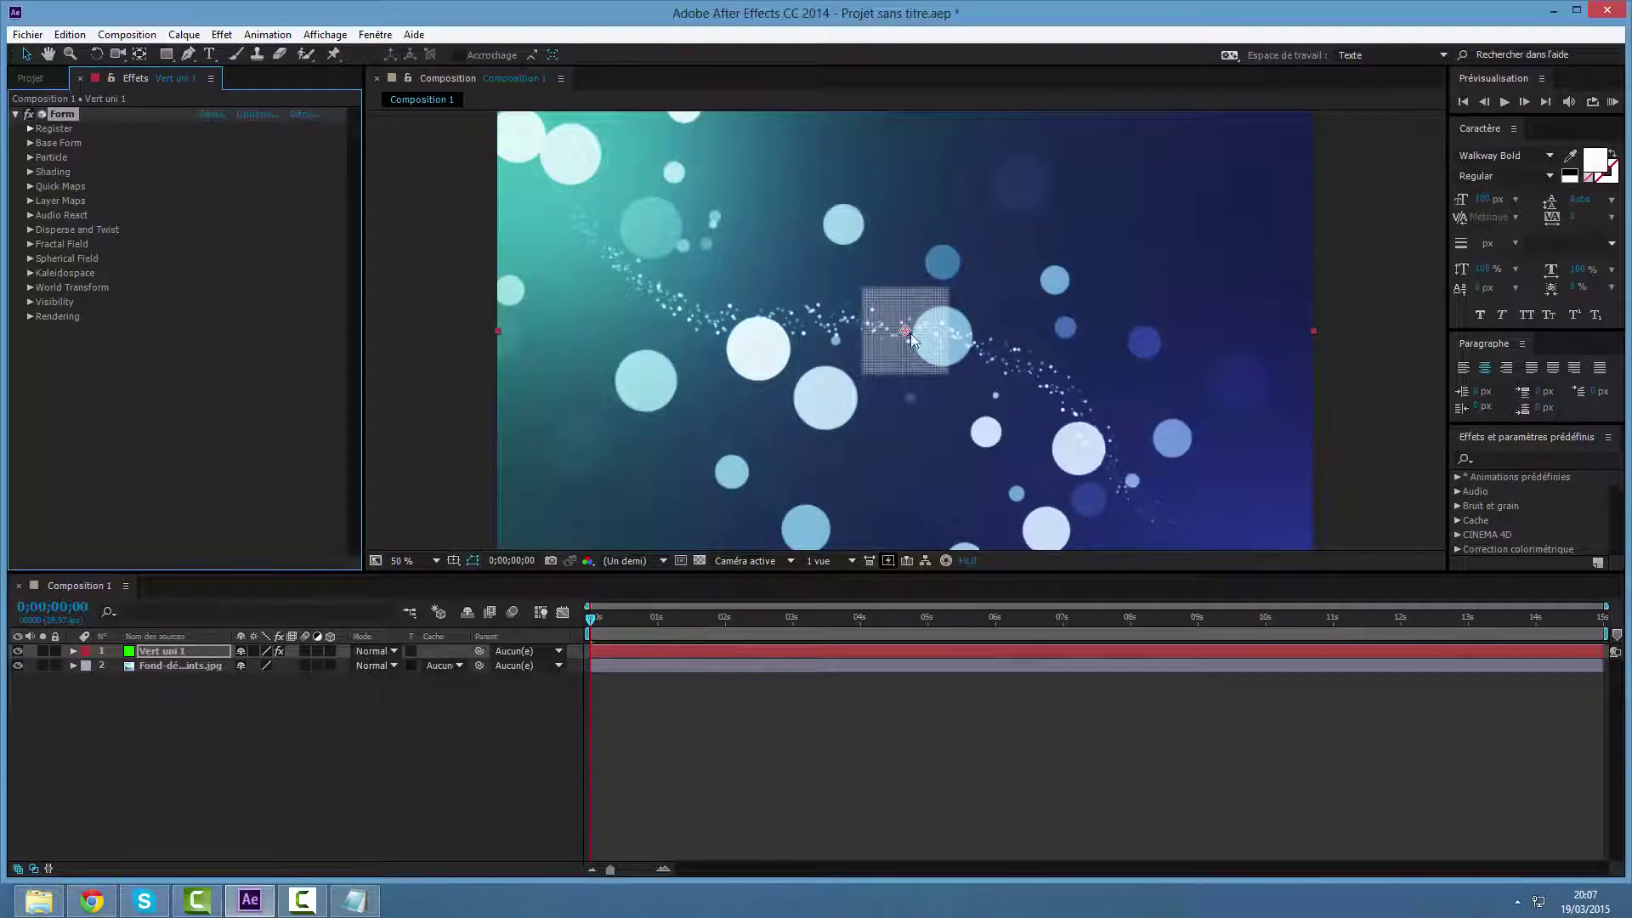
Set Form's Base Form to Sphere - Layered with Size X and Y of 1000.
left_click(30, 143)
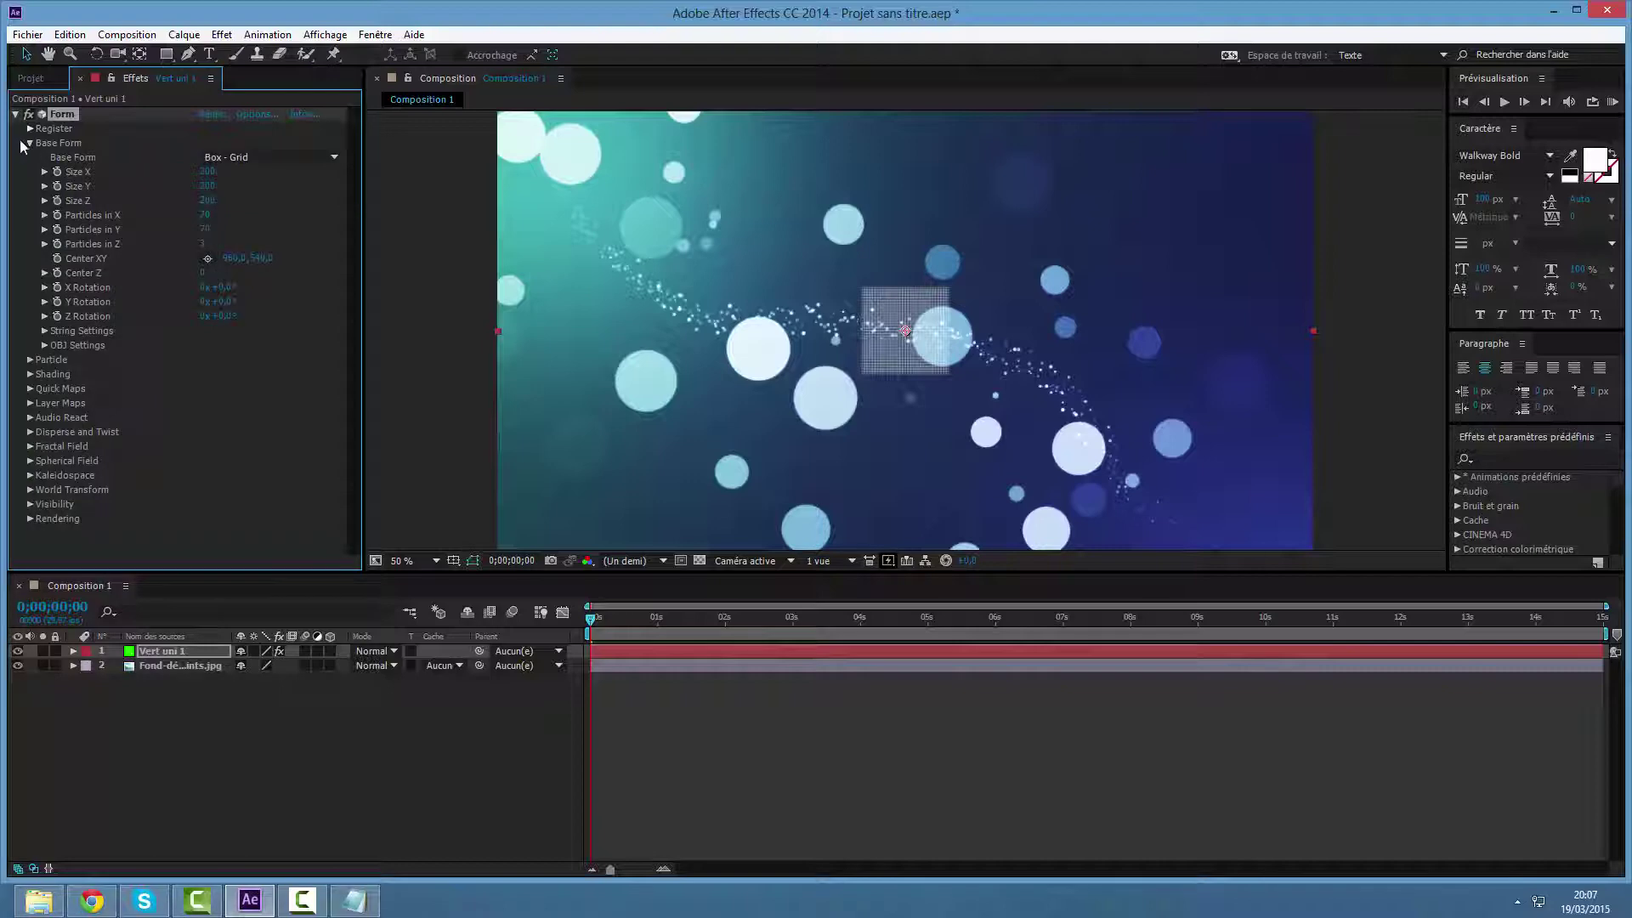
left_click(227, 158)
left_click(252, 213)
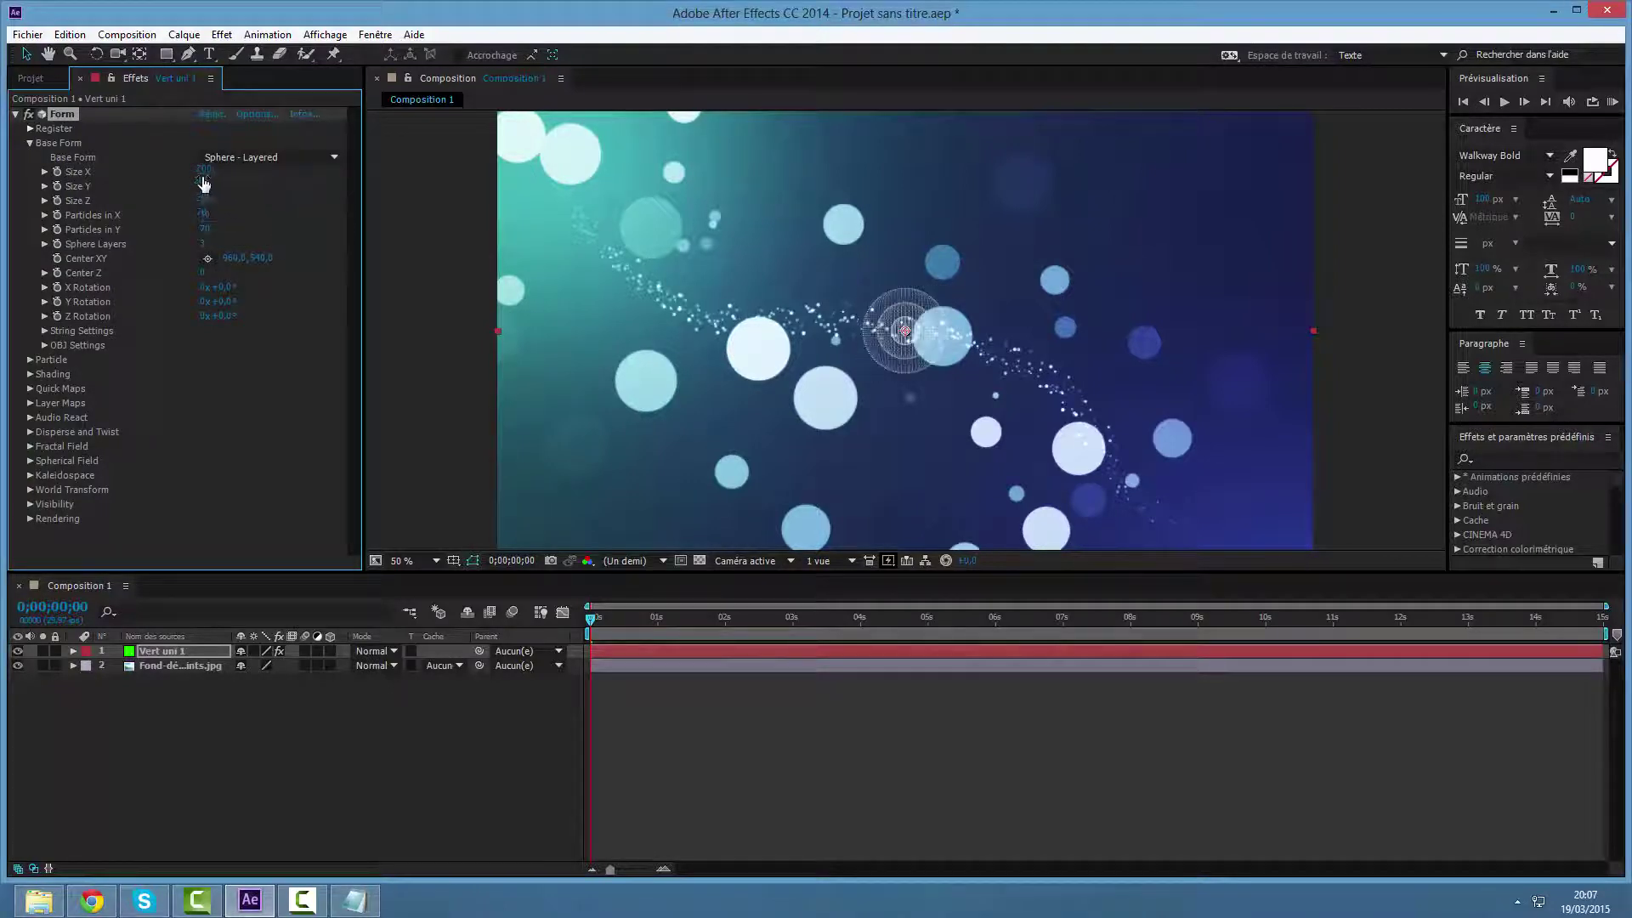
left_click(209, 172)
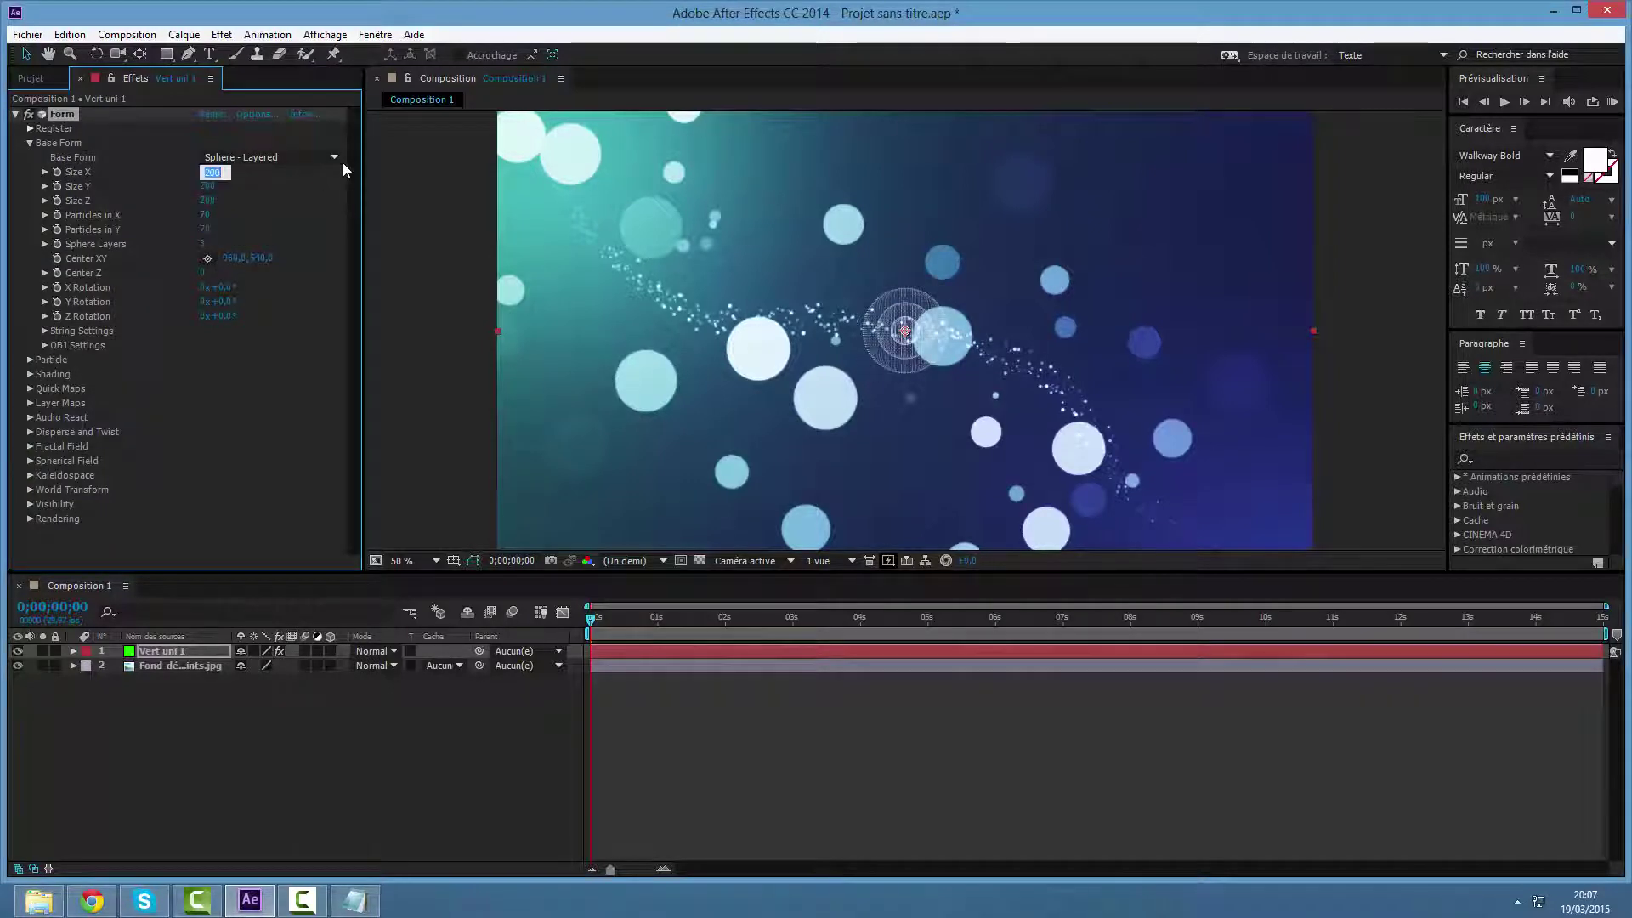
type("1000")
key("Return")
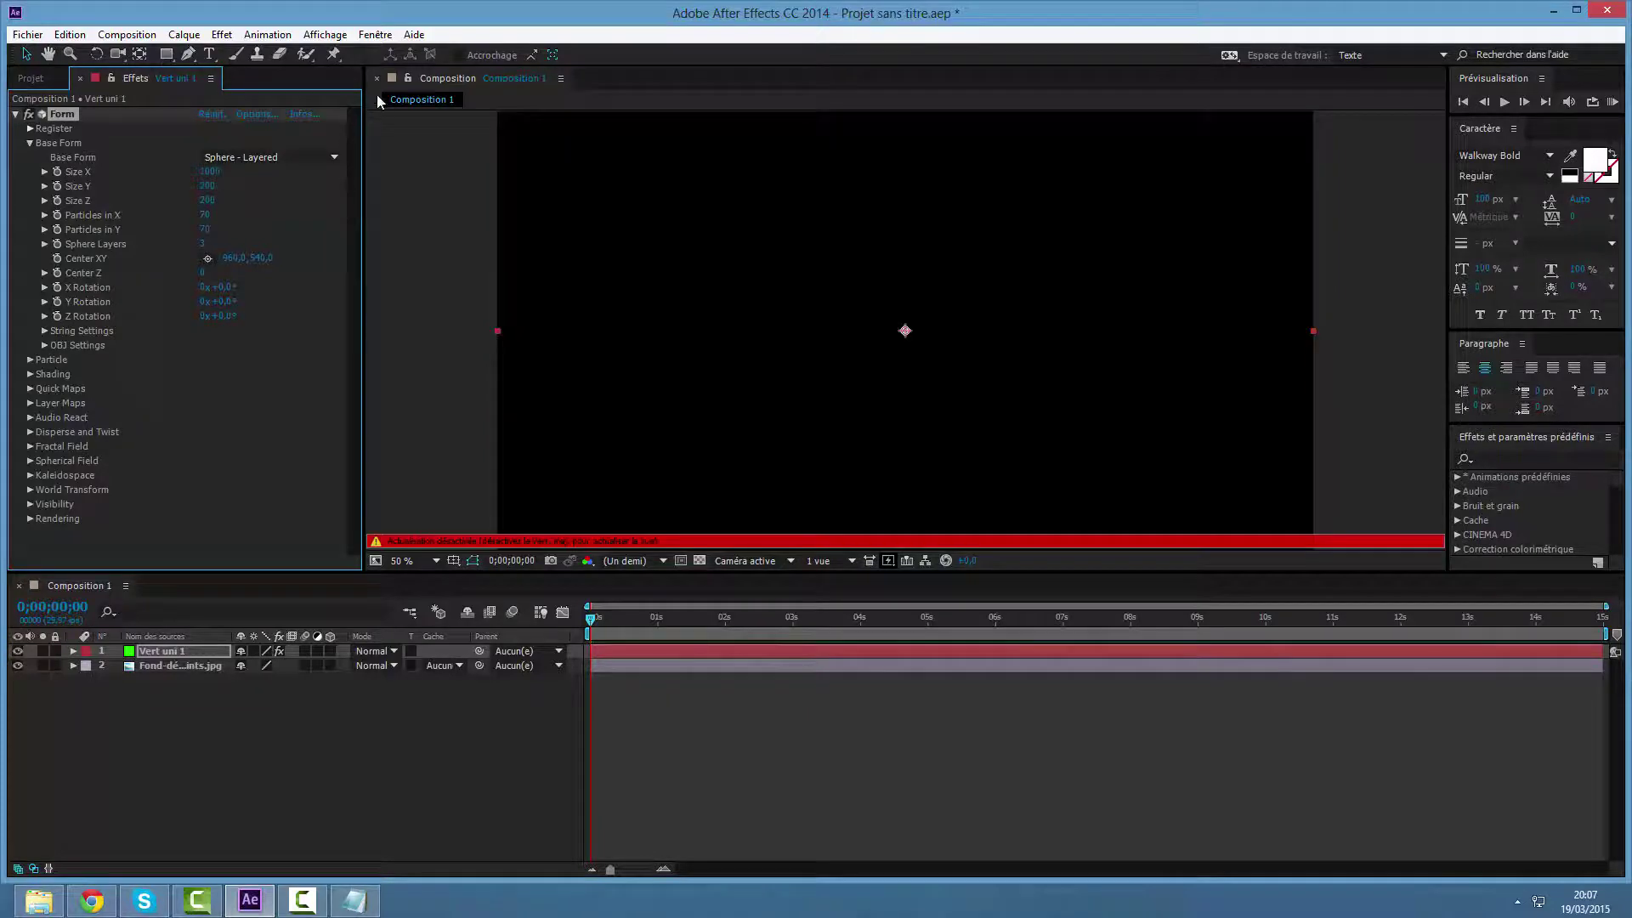
left_click(208, 186)
key("BackSpace")
type("1000")
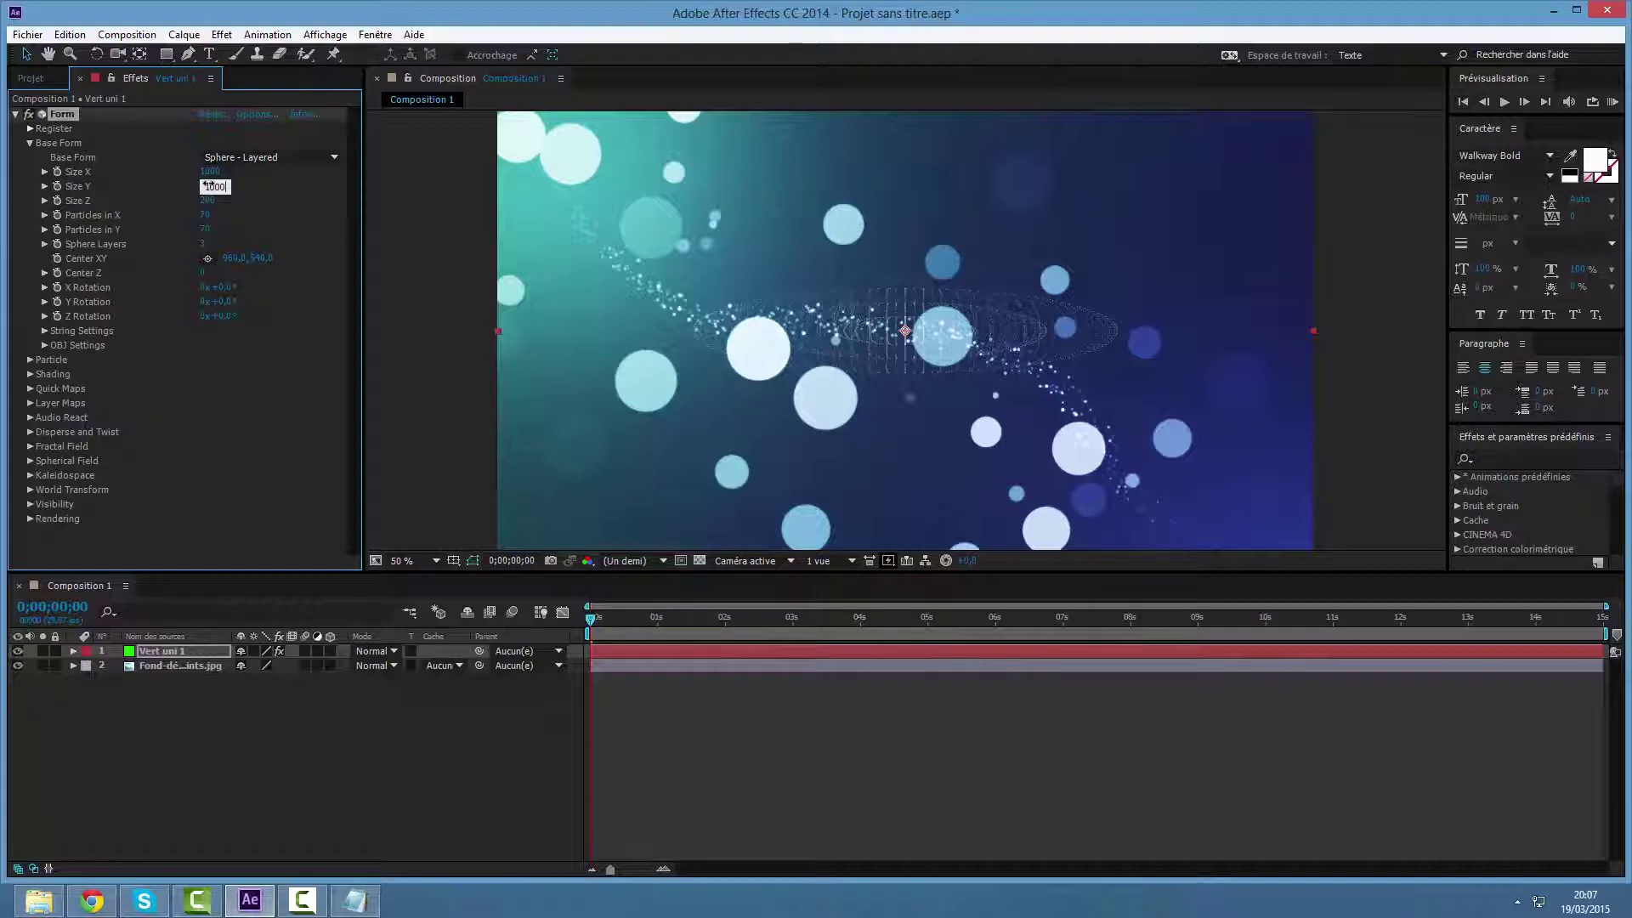
key("Return")
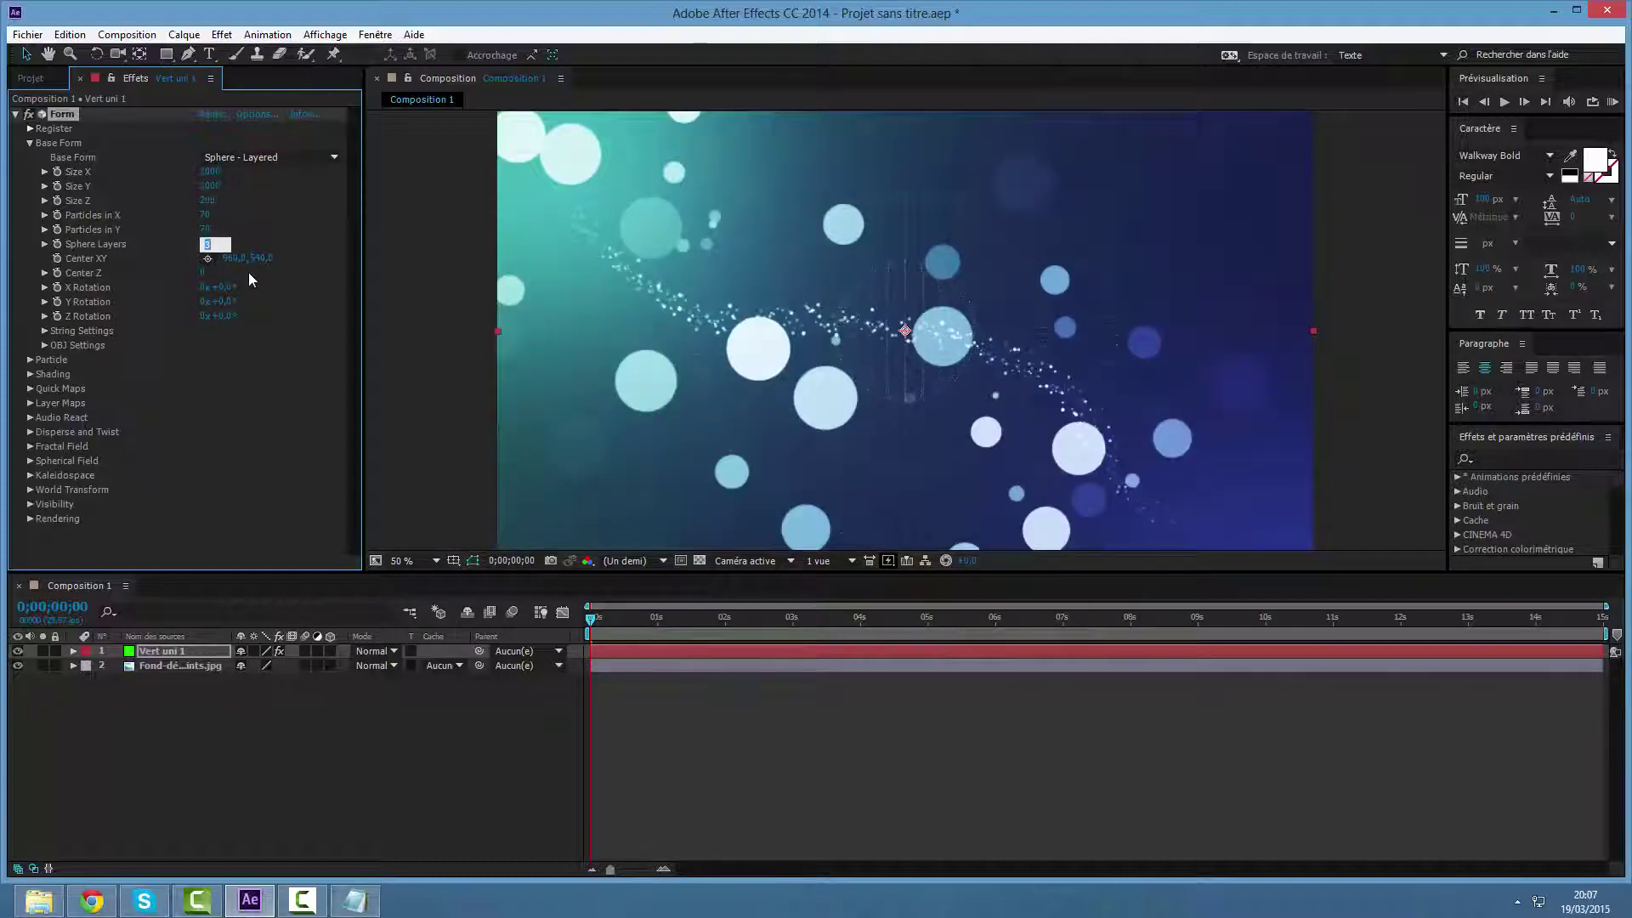
type("2")
Set Sphere Layers to 2 and Particles in X and Y to 200.
key("Return")
left_click(205, 217)
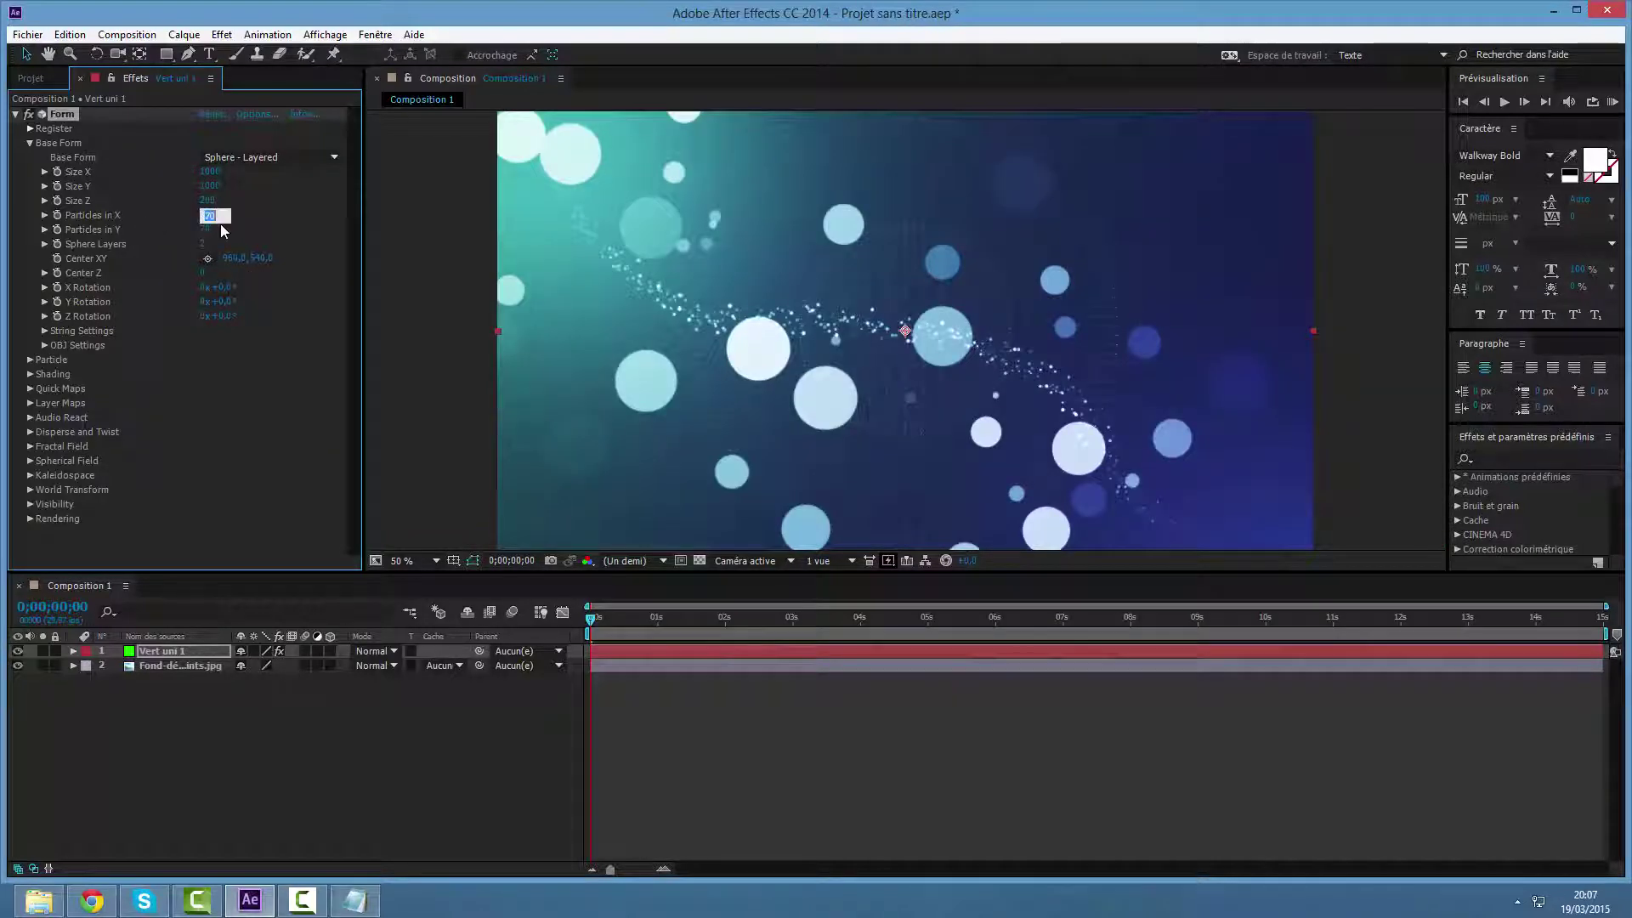
key("BackSpace")
key("Return")
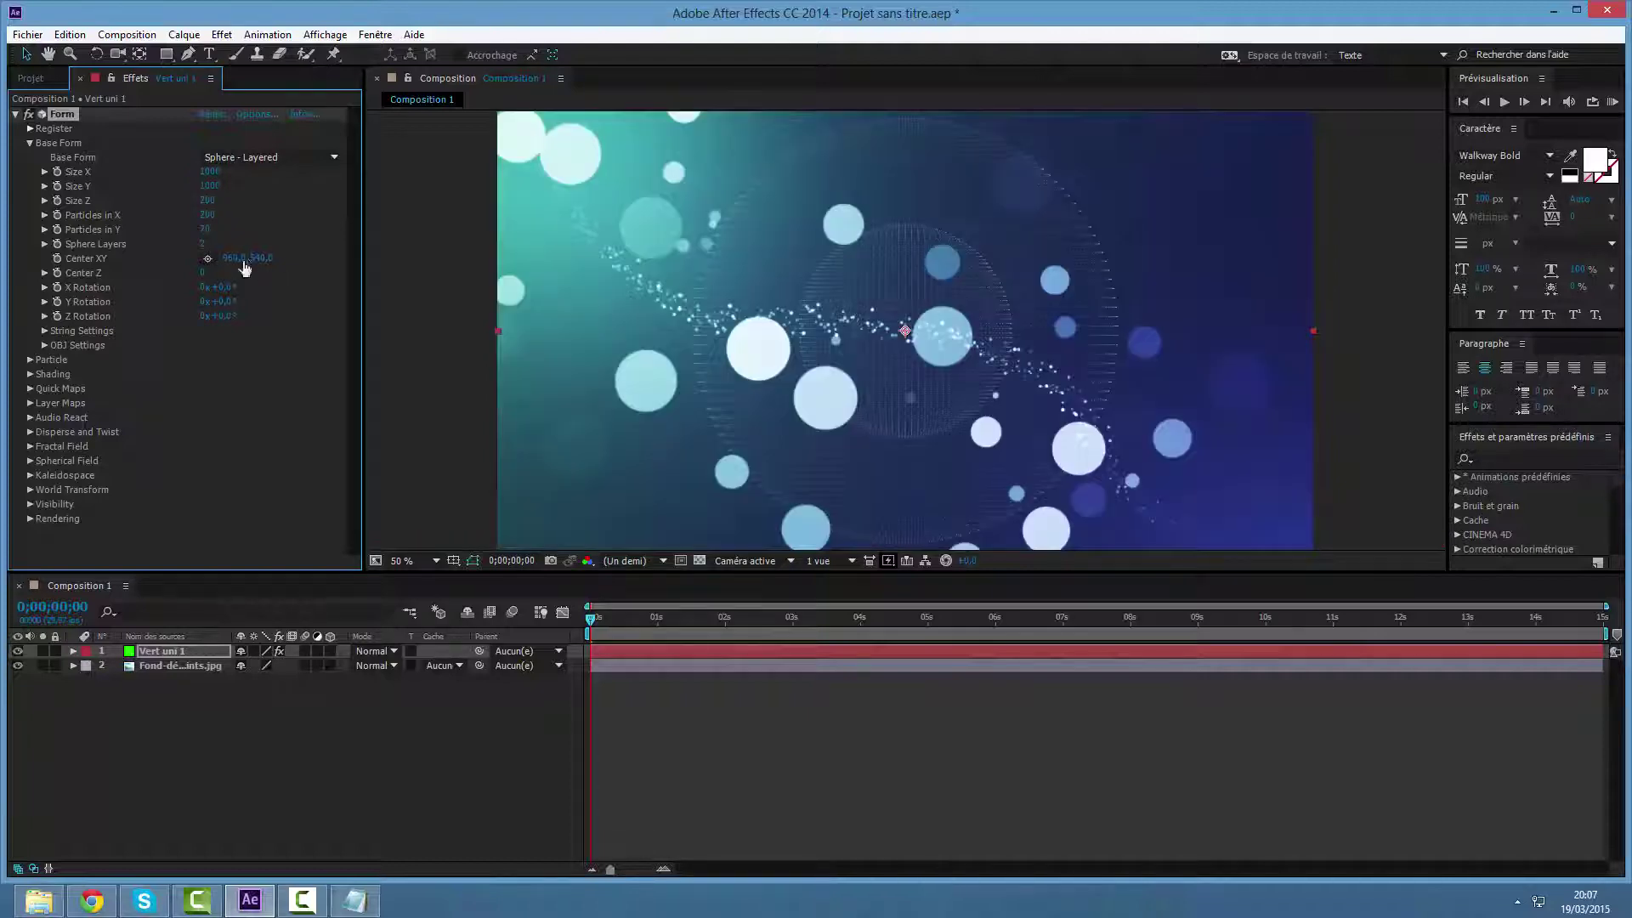
left_click(205, 229)
type("éàà")
key("BackSpace")
key("BackSpace")
key("BackSpace")
type("200")
key("Return")
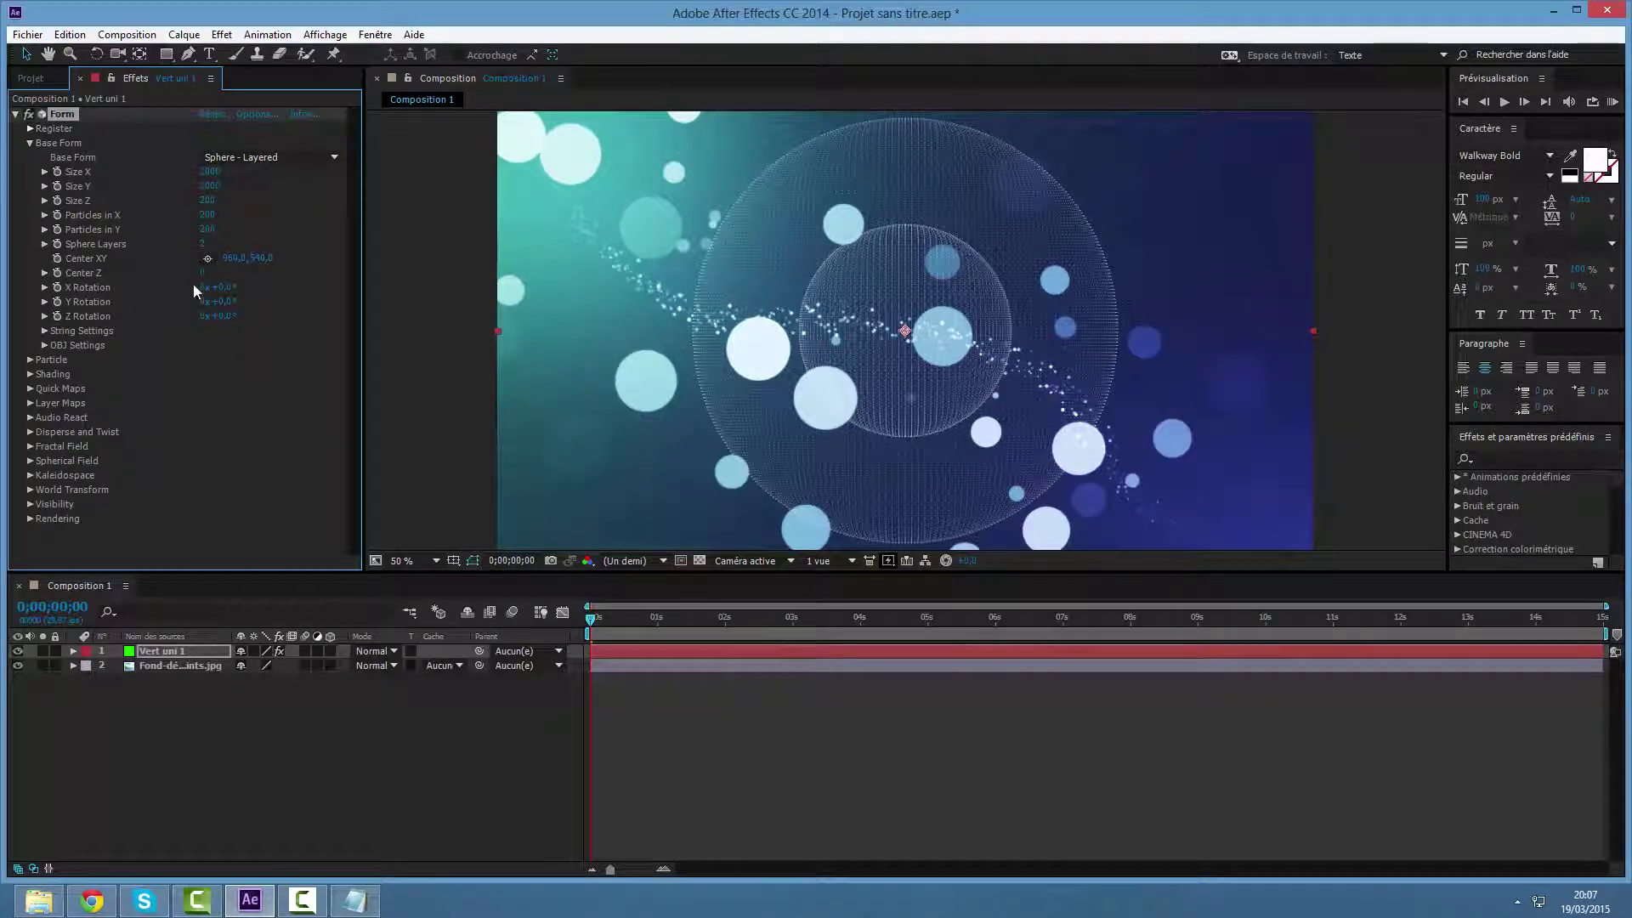
Make the particles Glow Sphere (No DOF) with a Sphere Feather of 80.
left_click(30, 143)
left_click(29, 158)
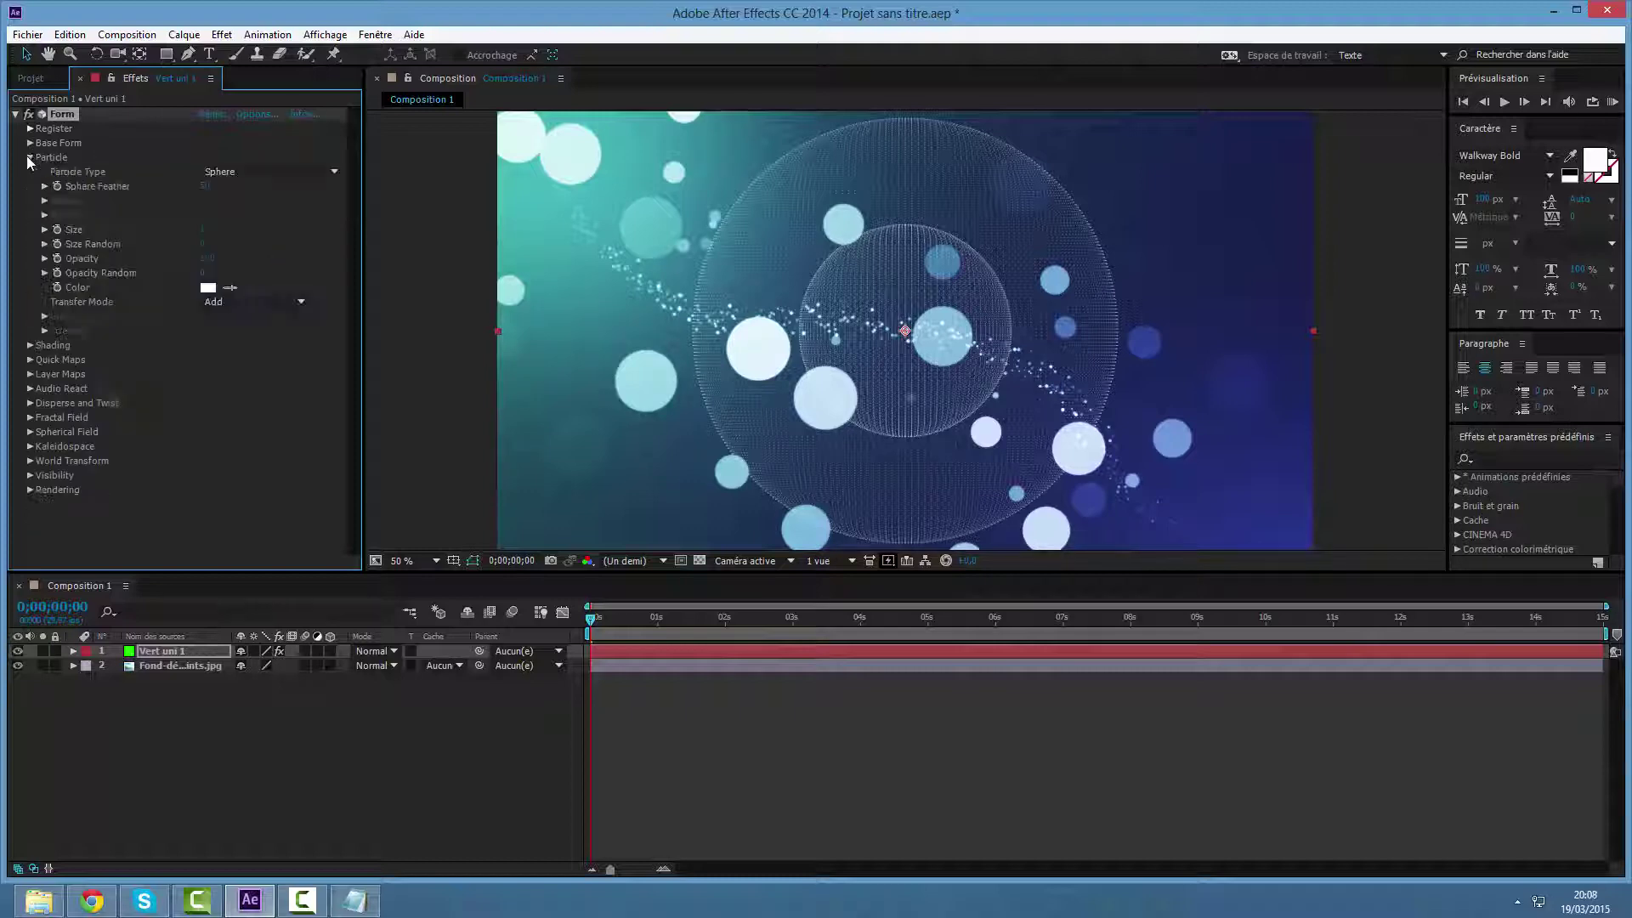
left_click(268, 173)
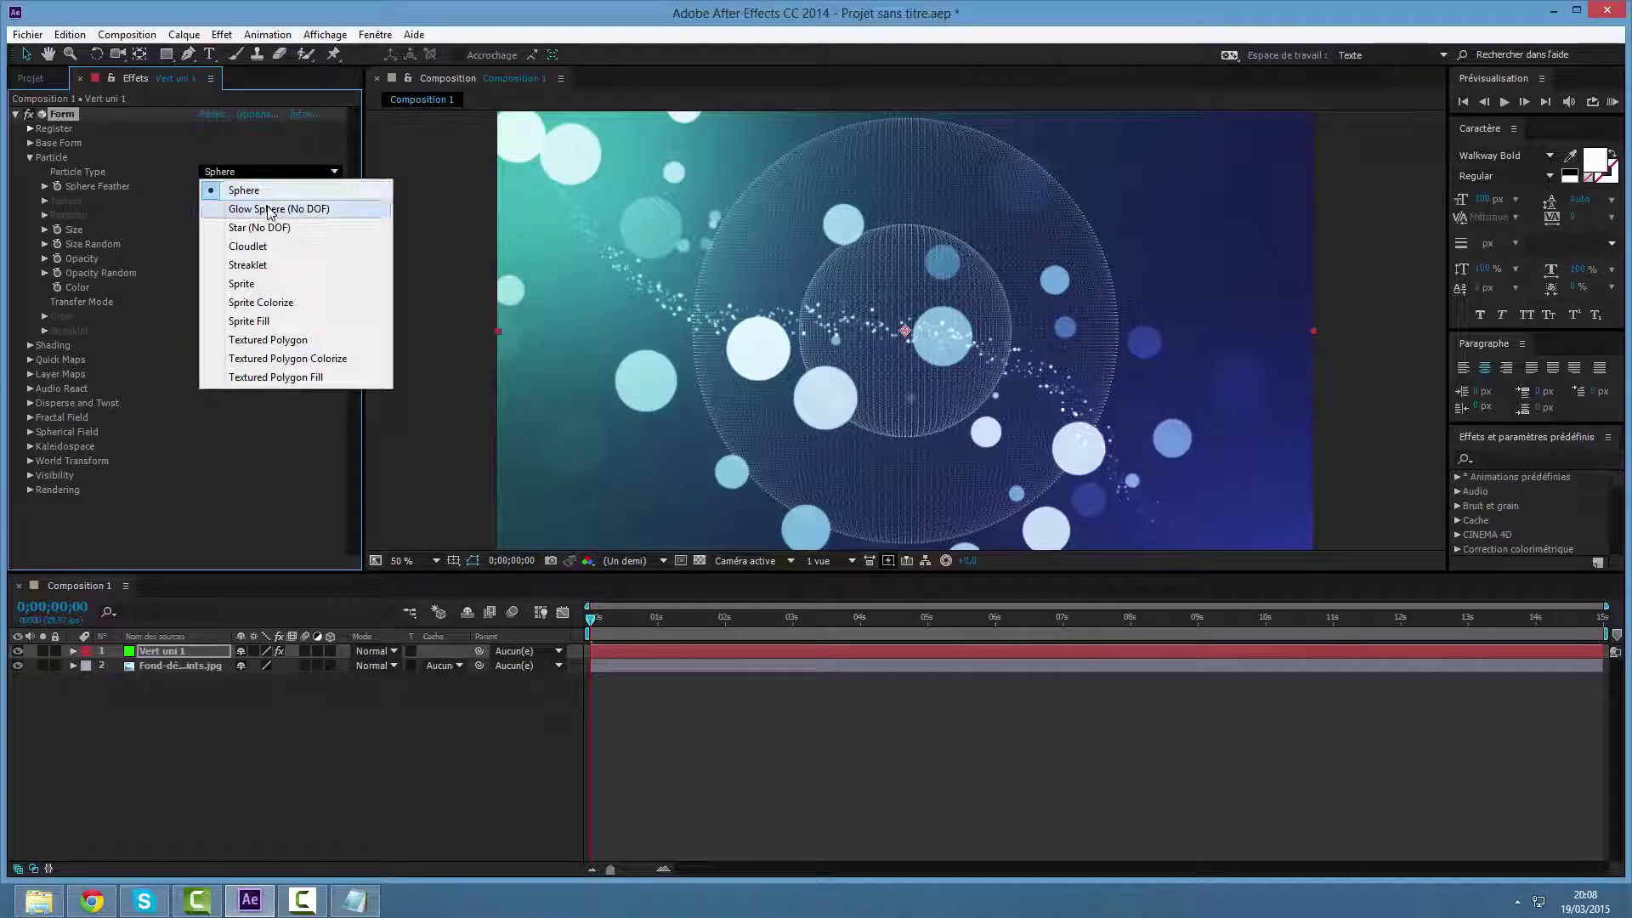
left_click(269, 210)
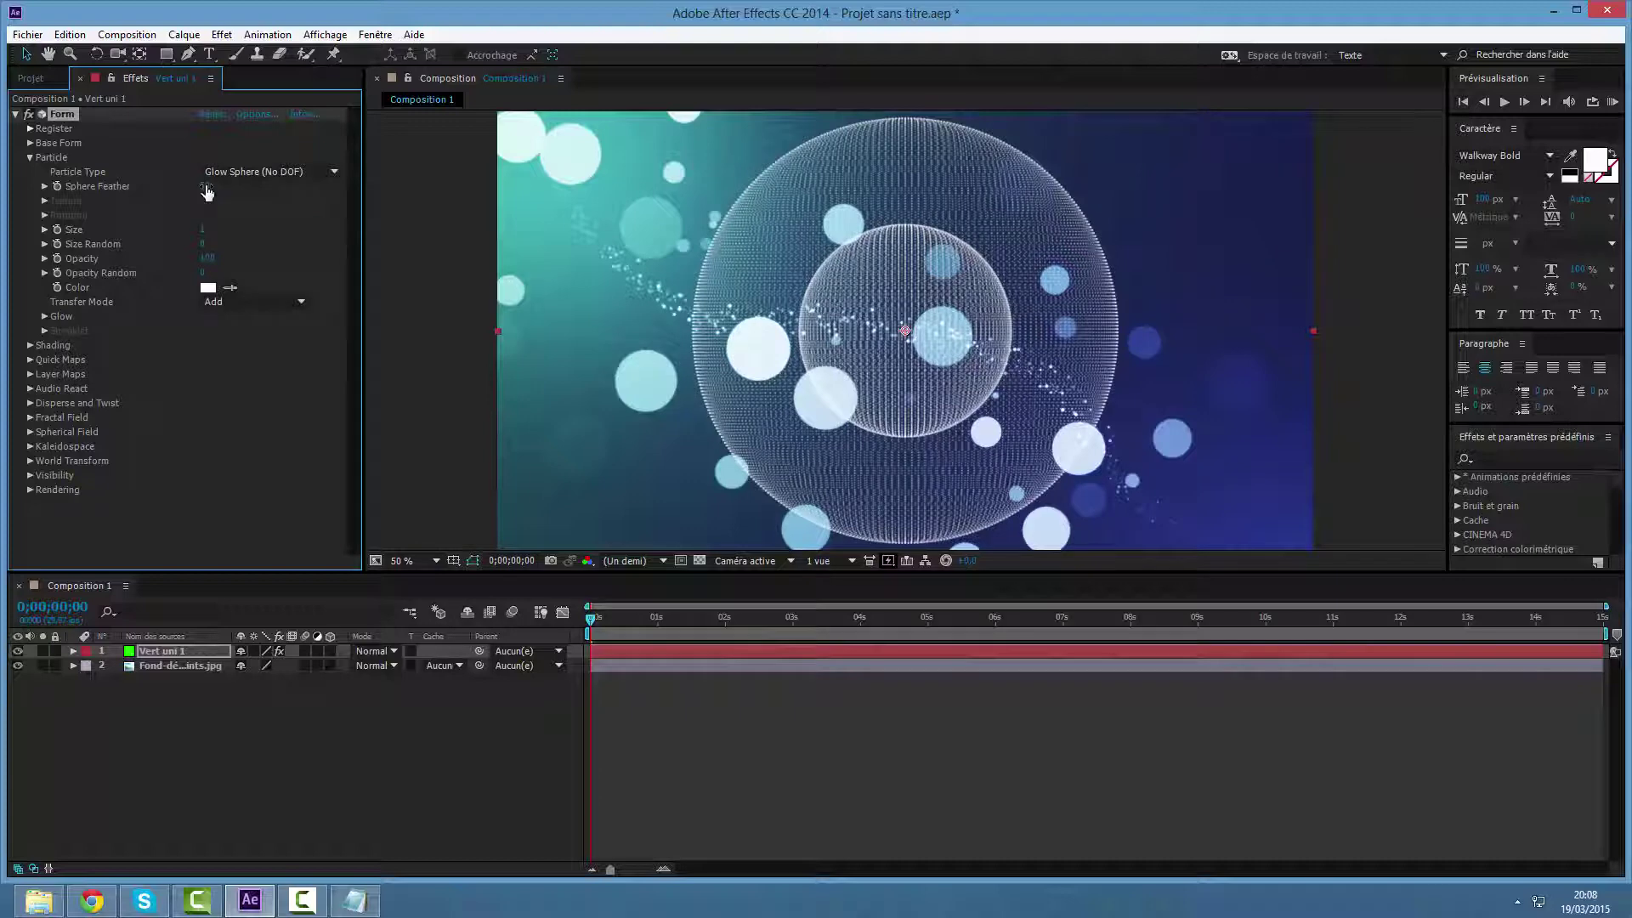
left_click(206, 187)
type("80")
key("Return")
Set particle Size to 2, Opacity to 79 and Opacity Random to 59.
left_click_drag(203, 229, 208, 230)
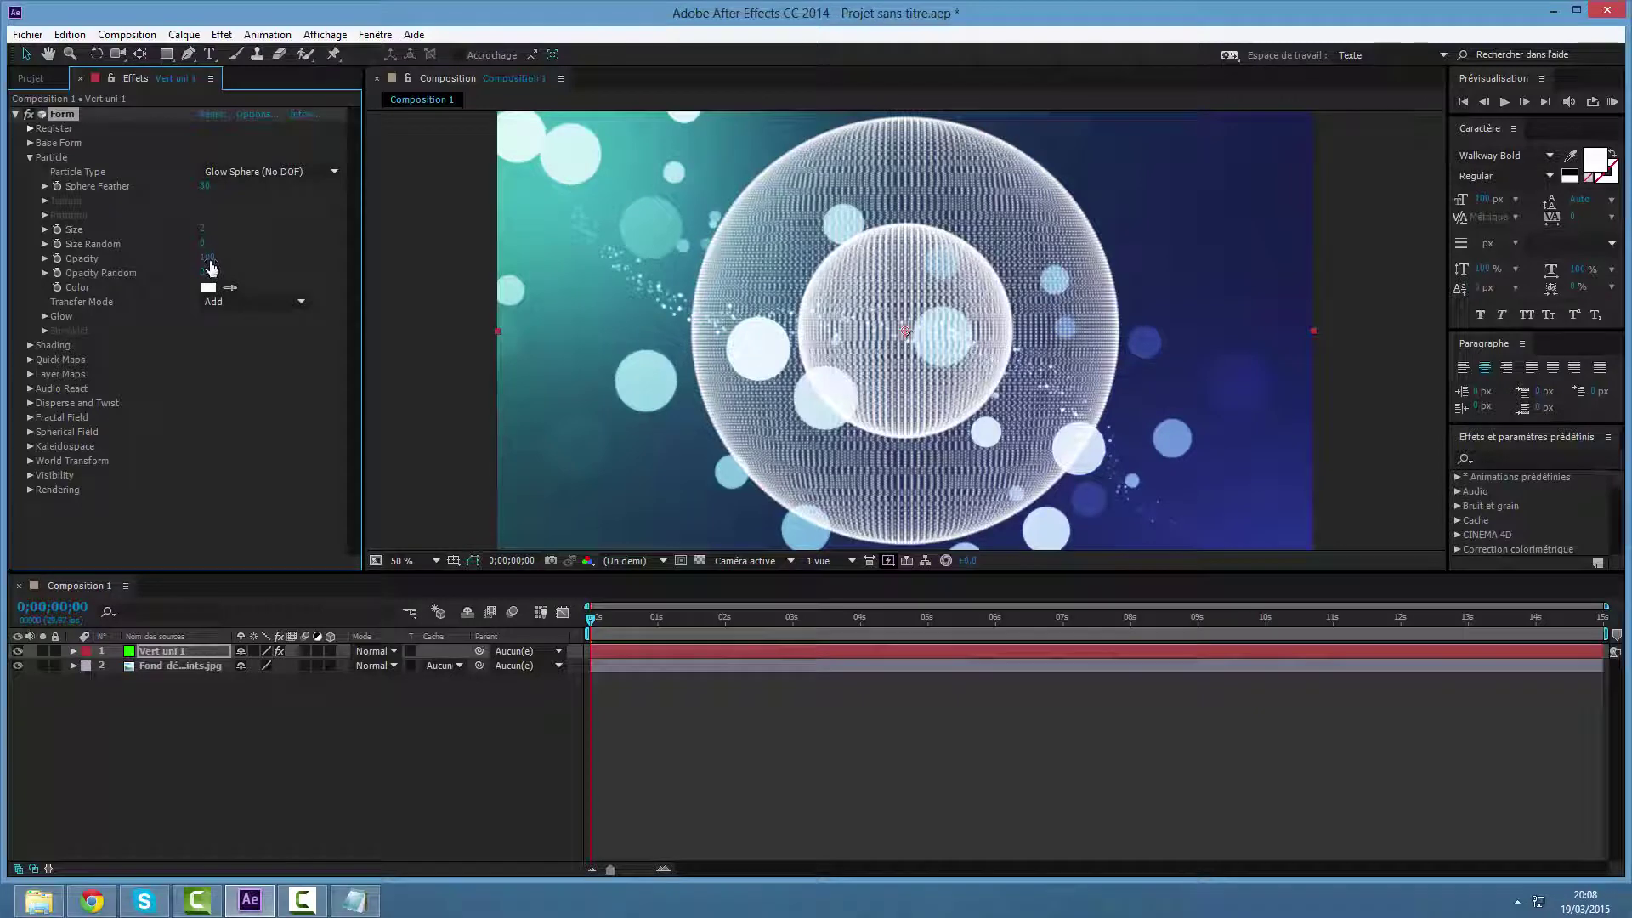
left_click_drag(211, 268, 205, 279)
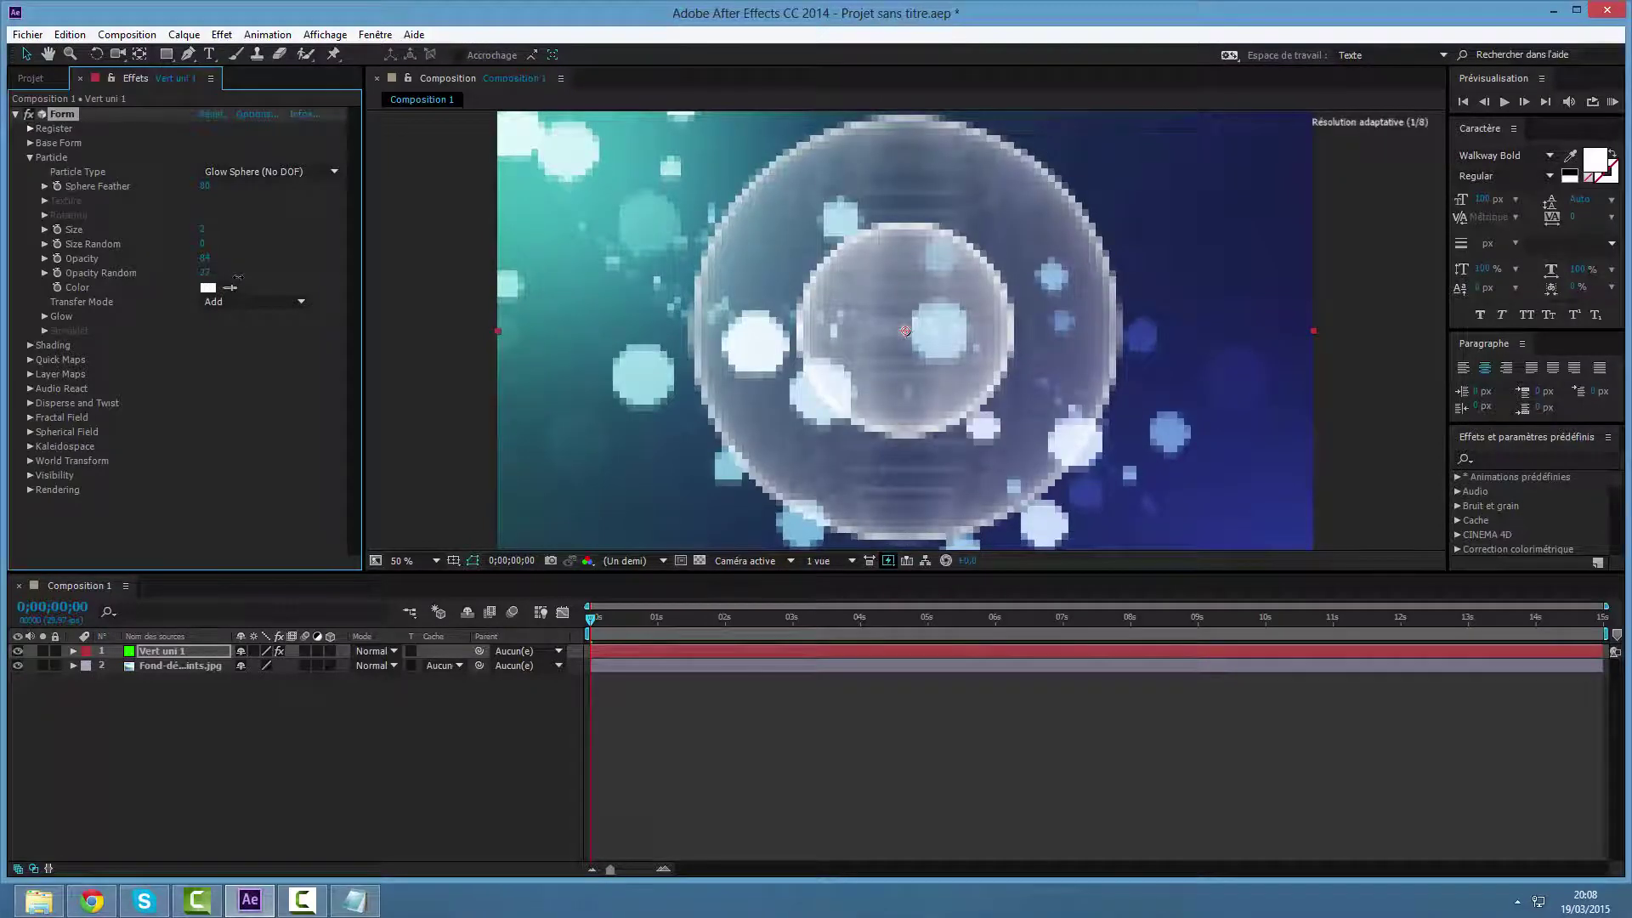
left_click_drag(217, 273, 232, 286)
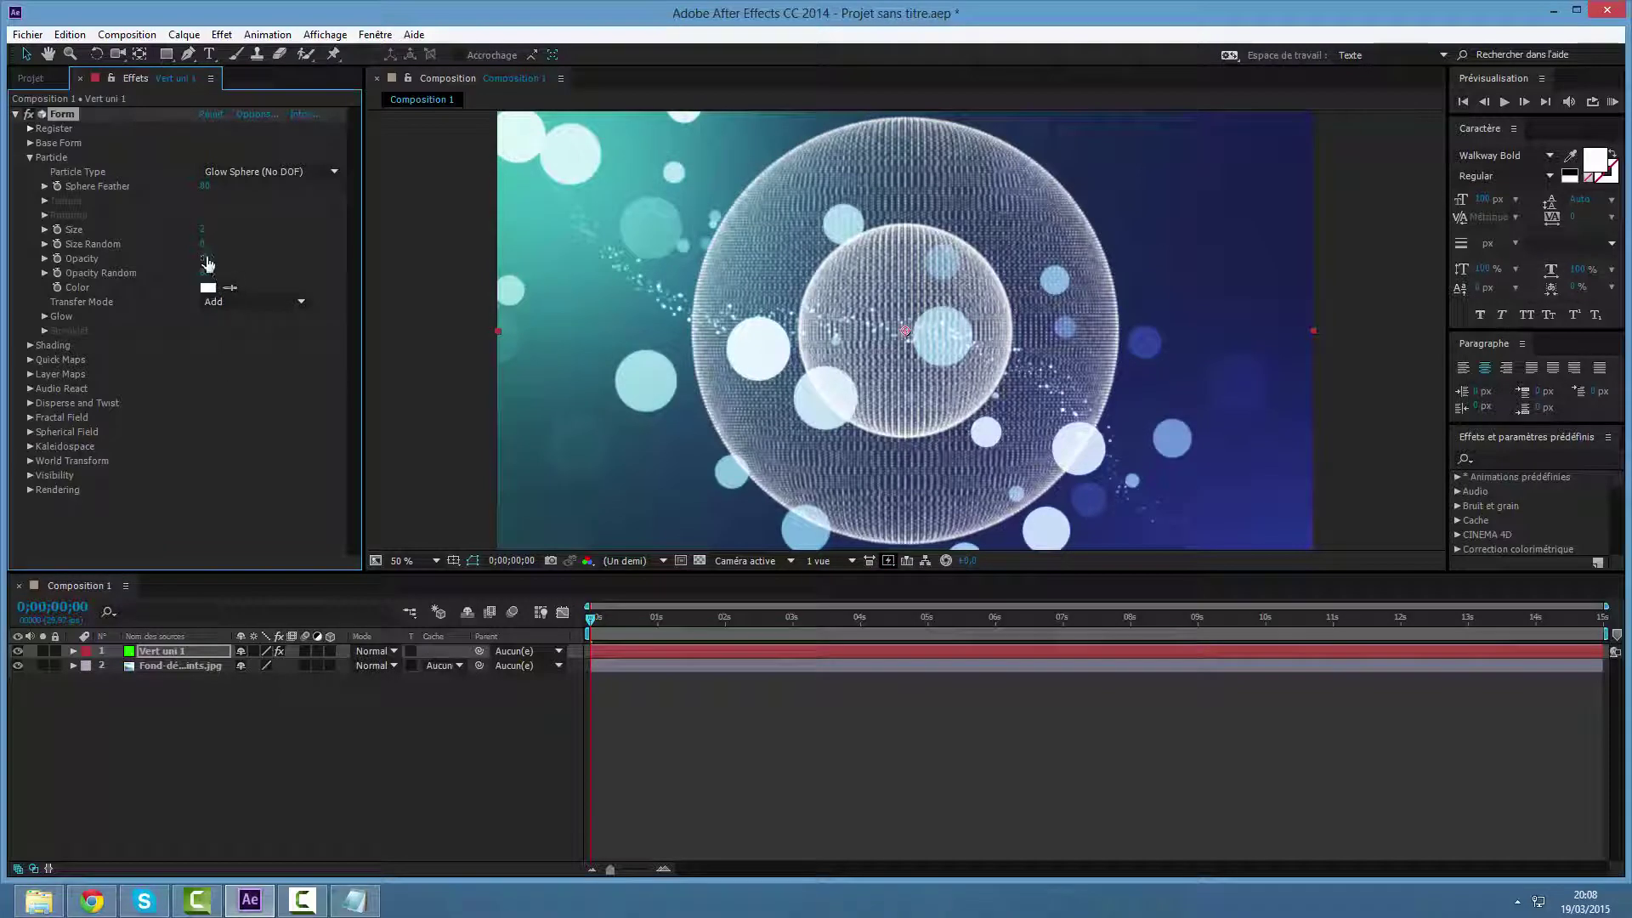
left_click_drag(207, 264, 222, 313)
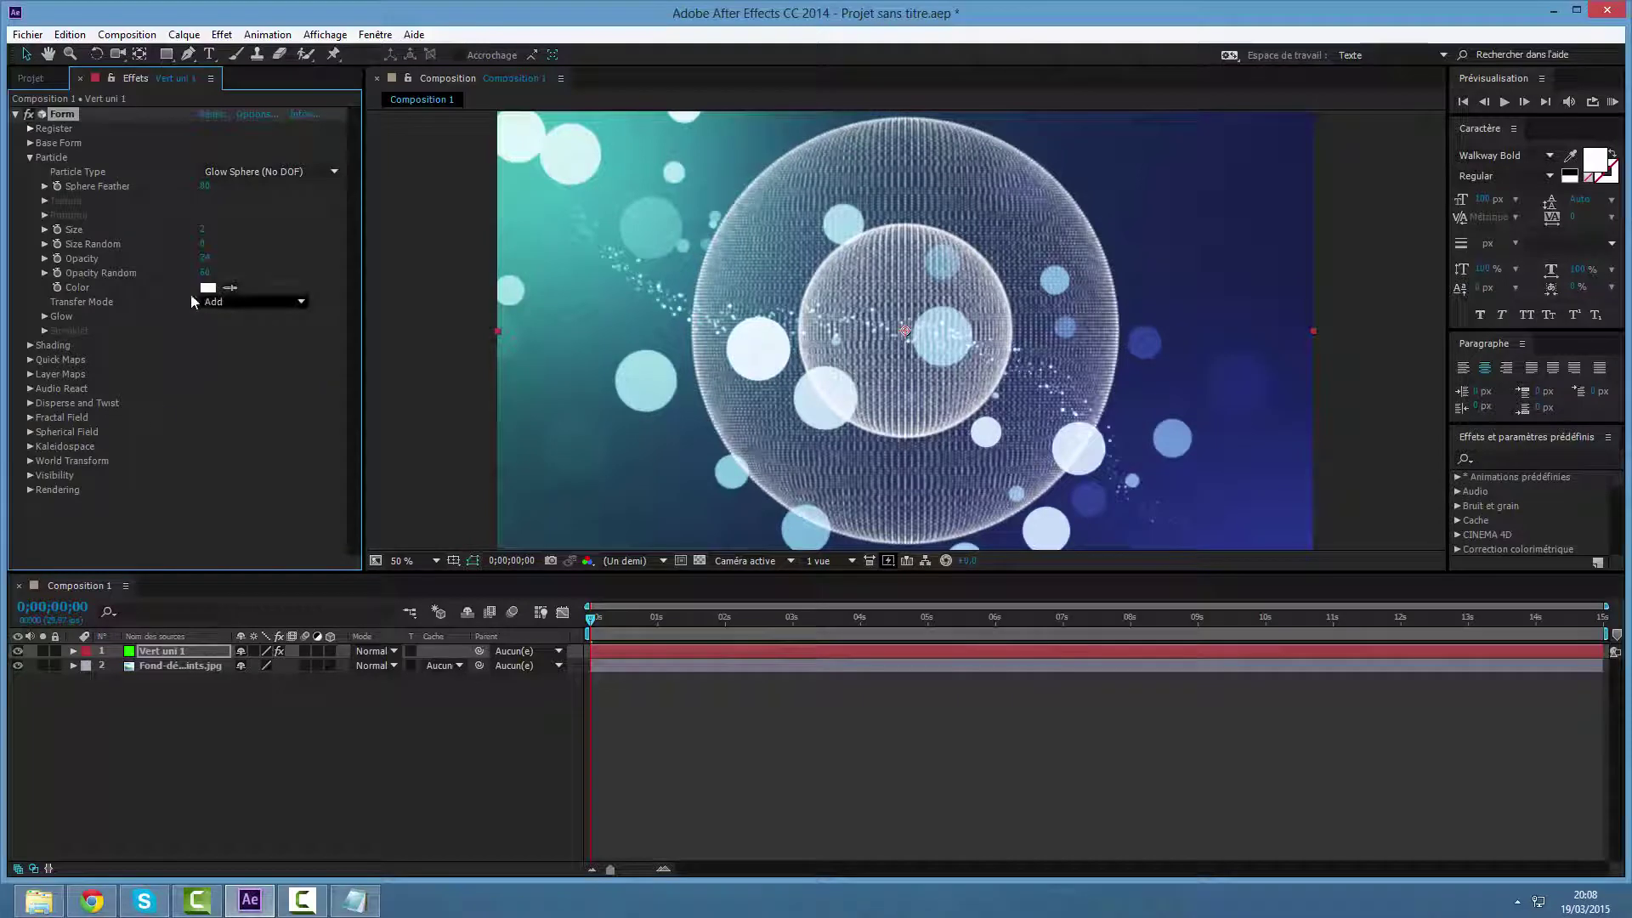
left_click(29, 158)
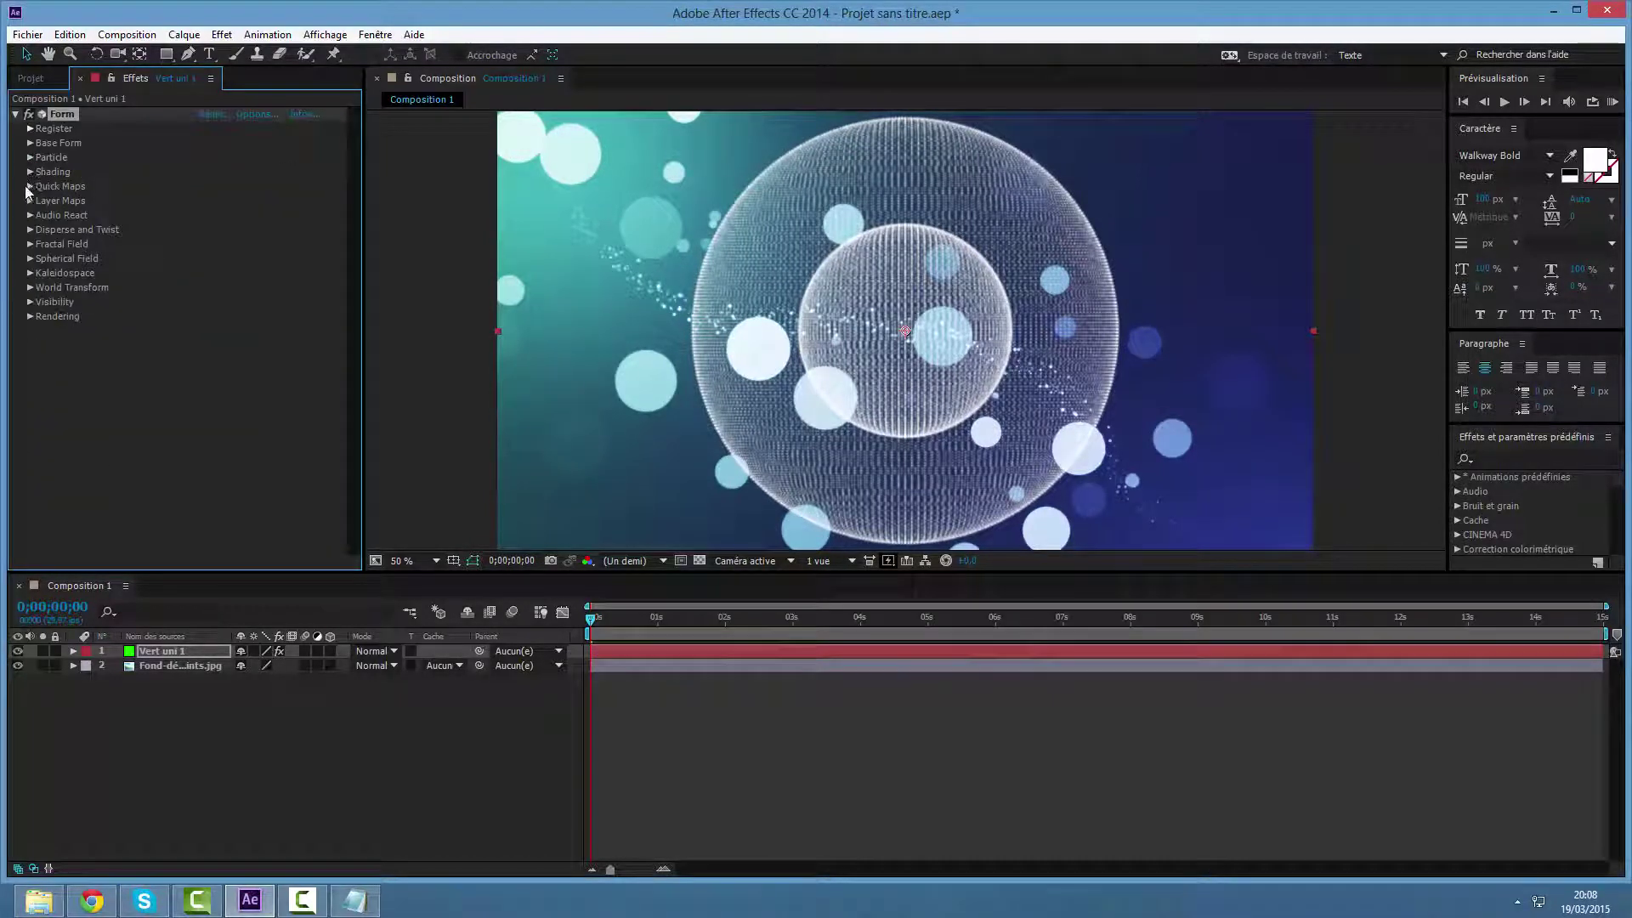
Try several Opacity Map presets in Quick Maps, then return it to full strength.
left_click(30, 186)
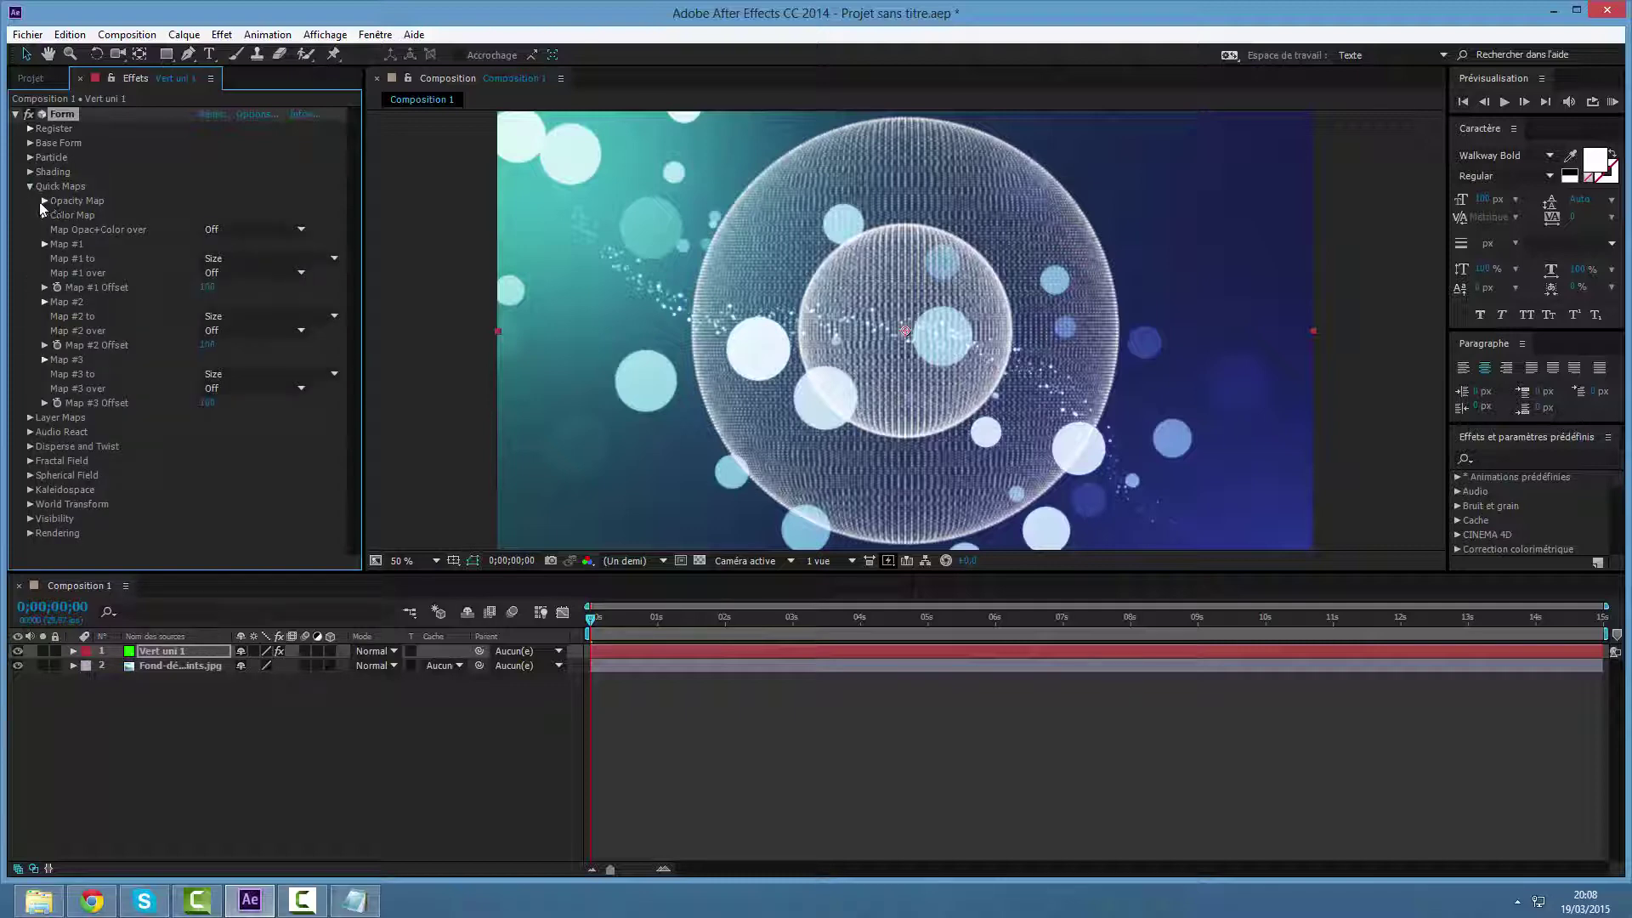
left_click(44, 201)
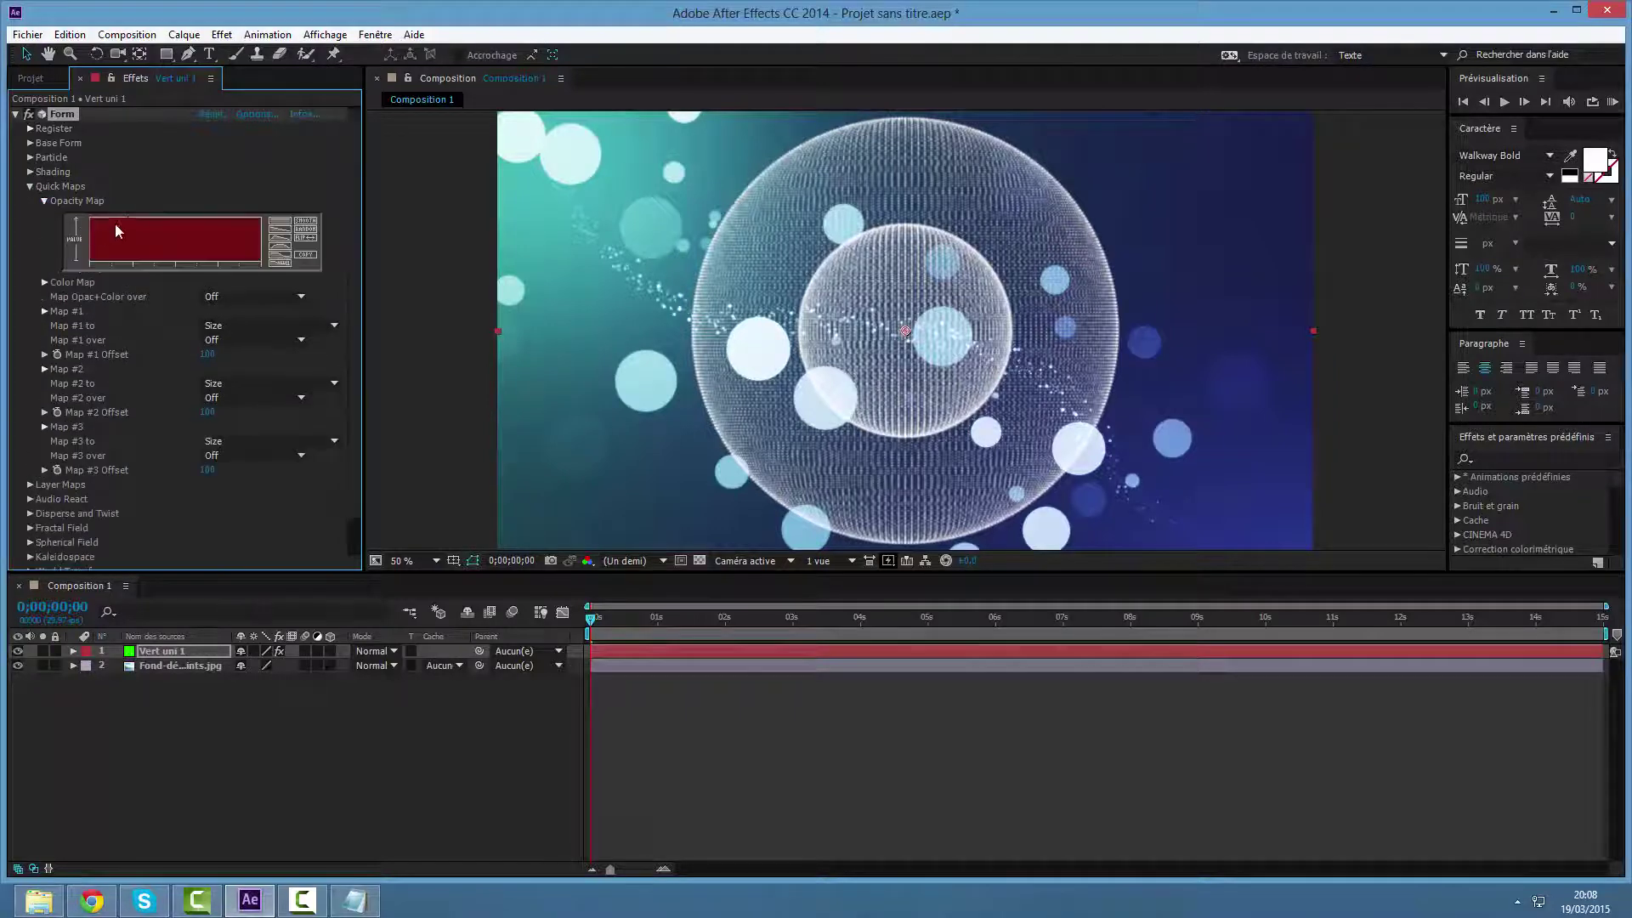
left_click(277, 232)
left_click(280, 244)
left_click(280, 256)
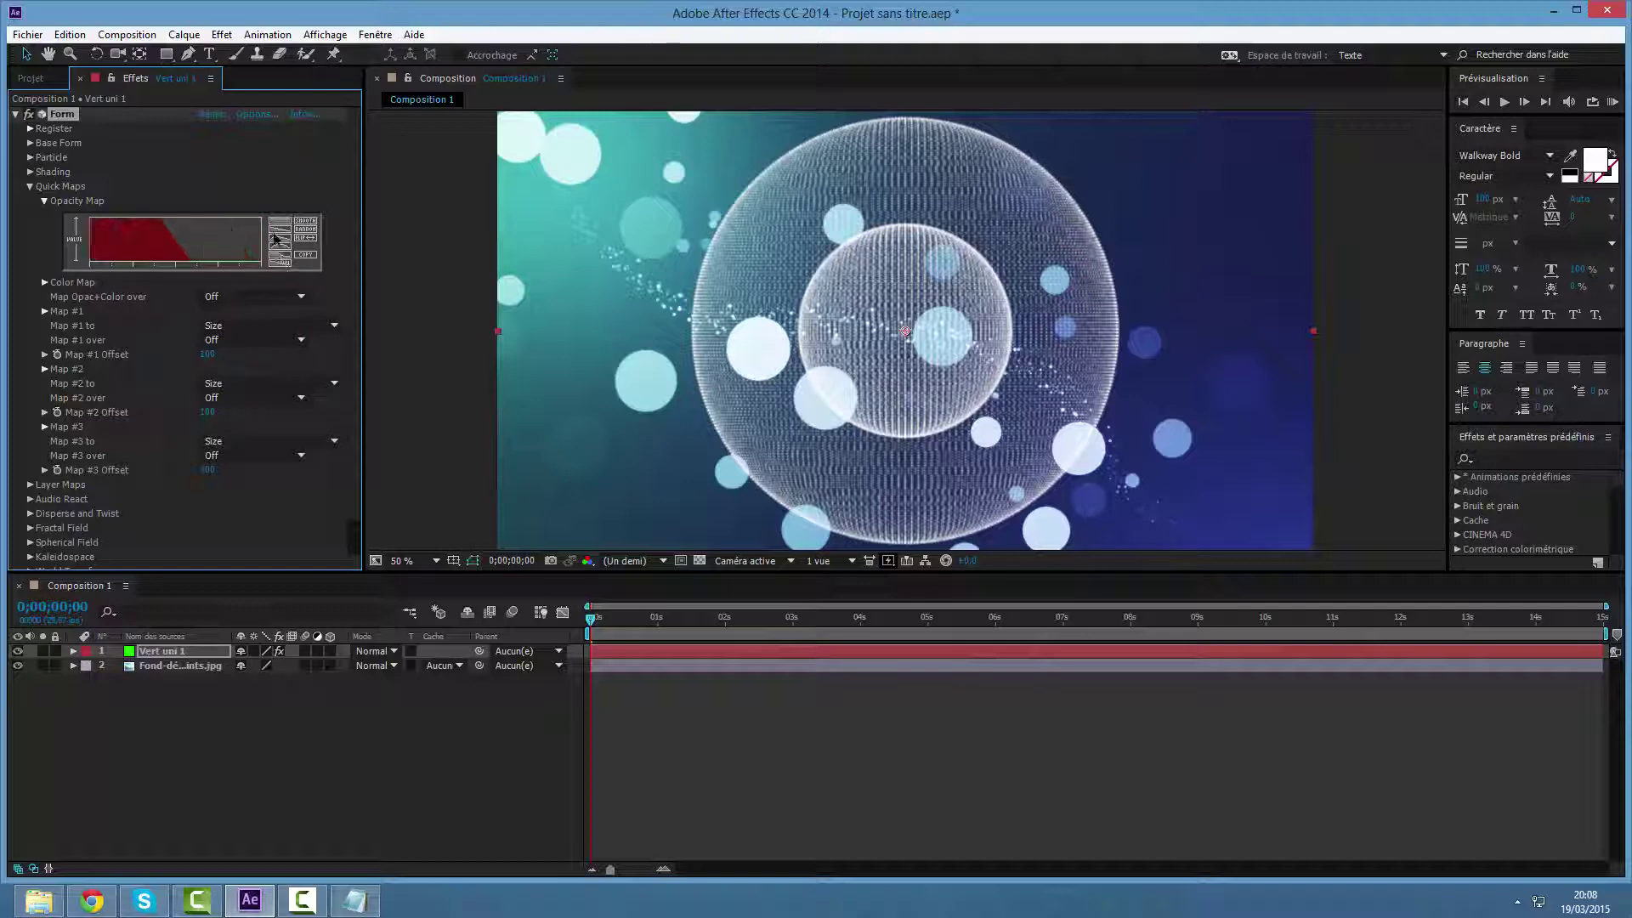
left_click(275, 224)
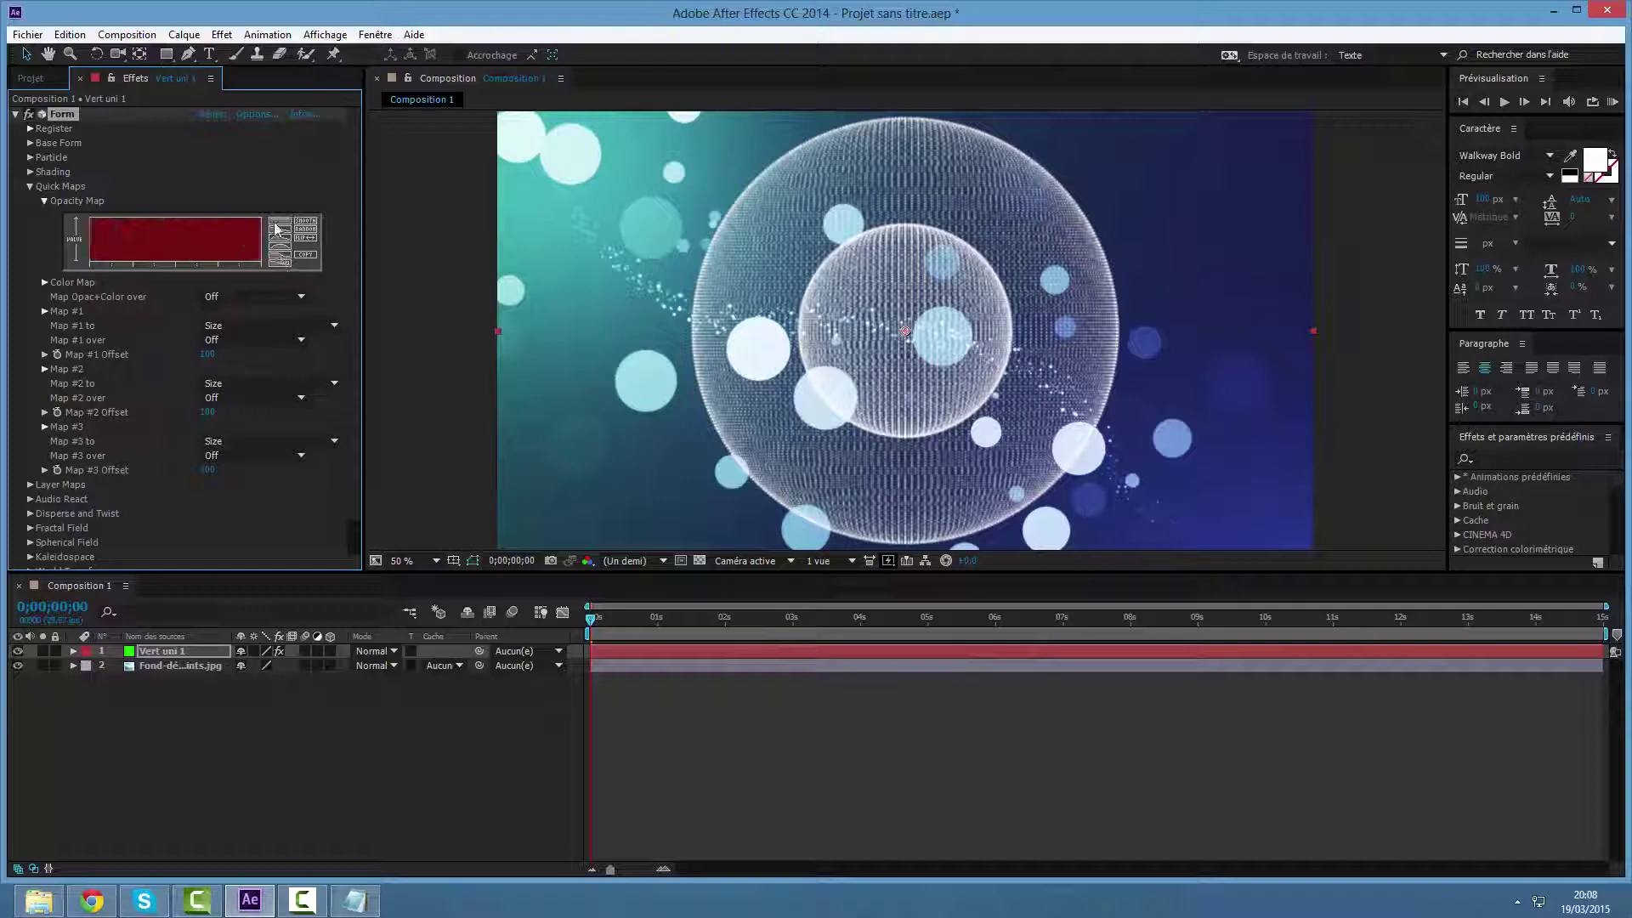
left_click(43, 201)
Apply the white-cyan-blue Color Map preset and set Map Opac+Color over to radial.
left_click(44, 215)
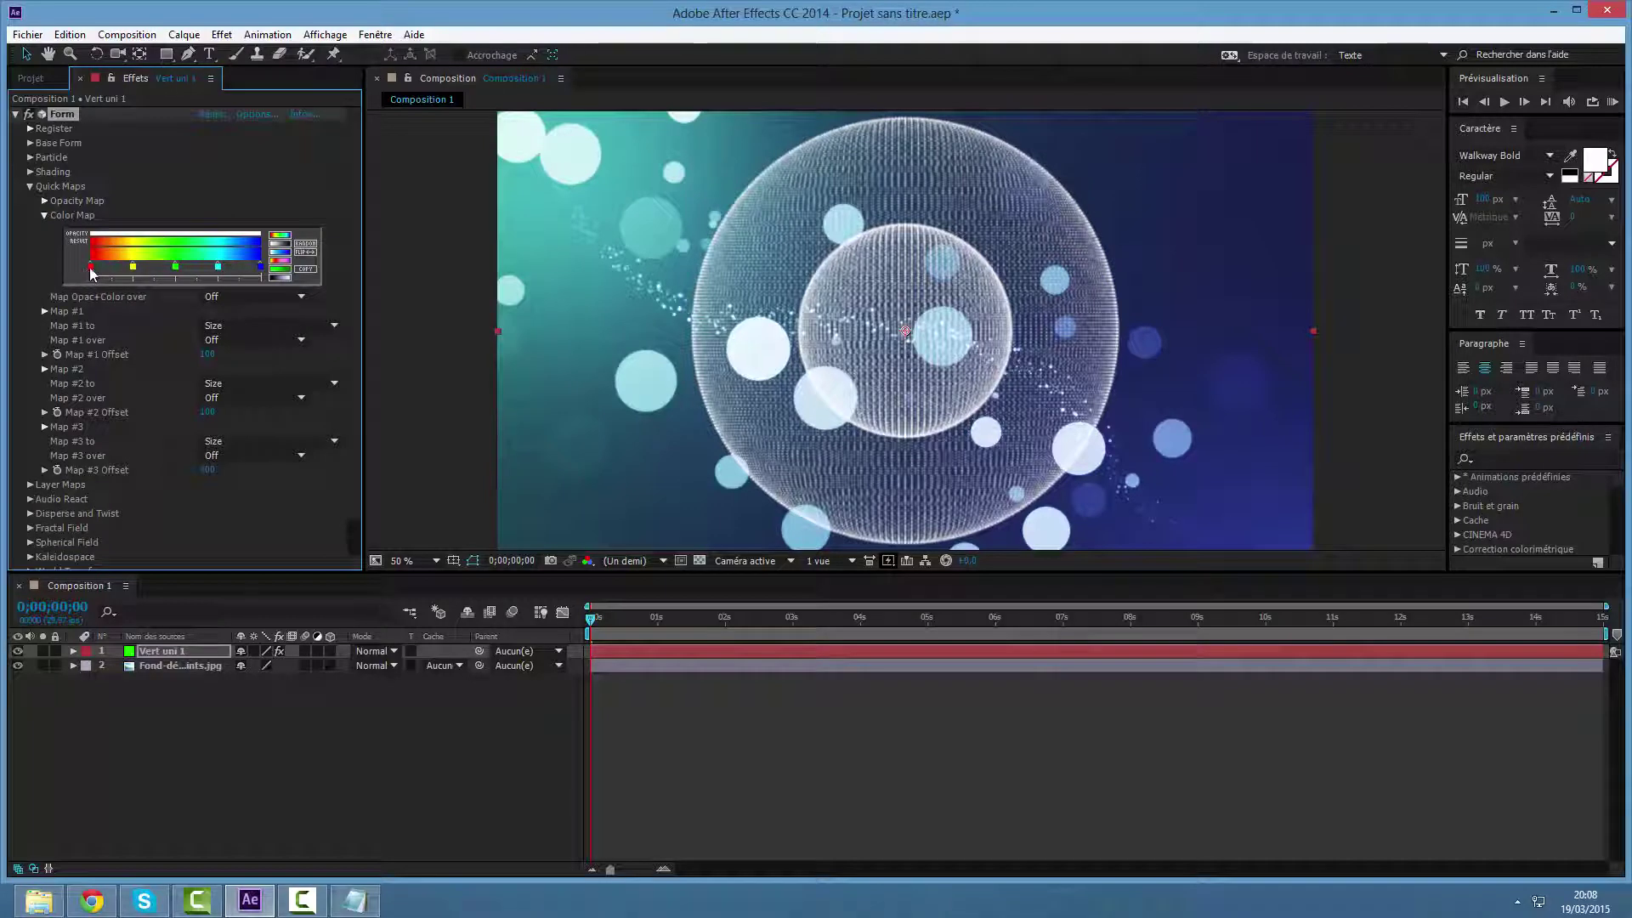
left_click(283, 262)
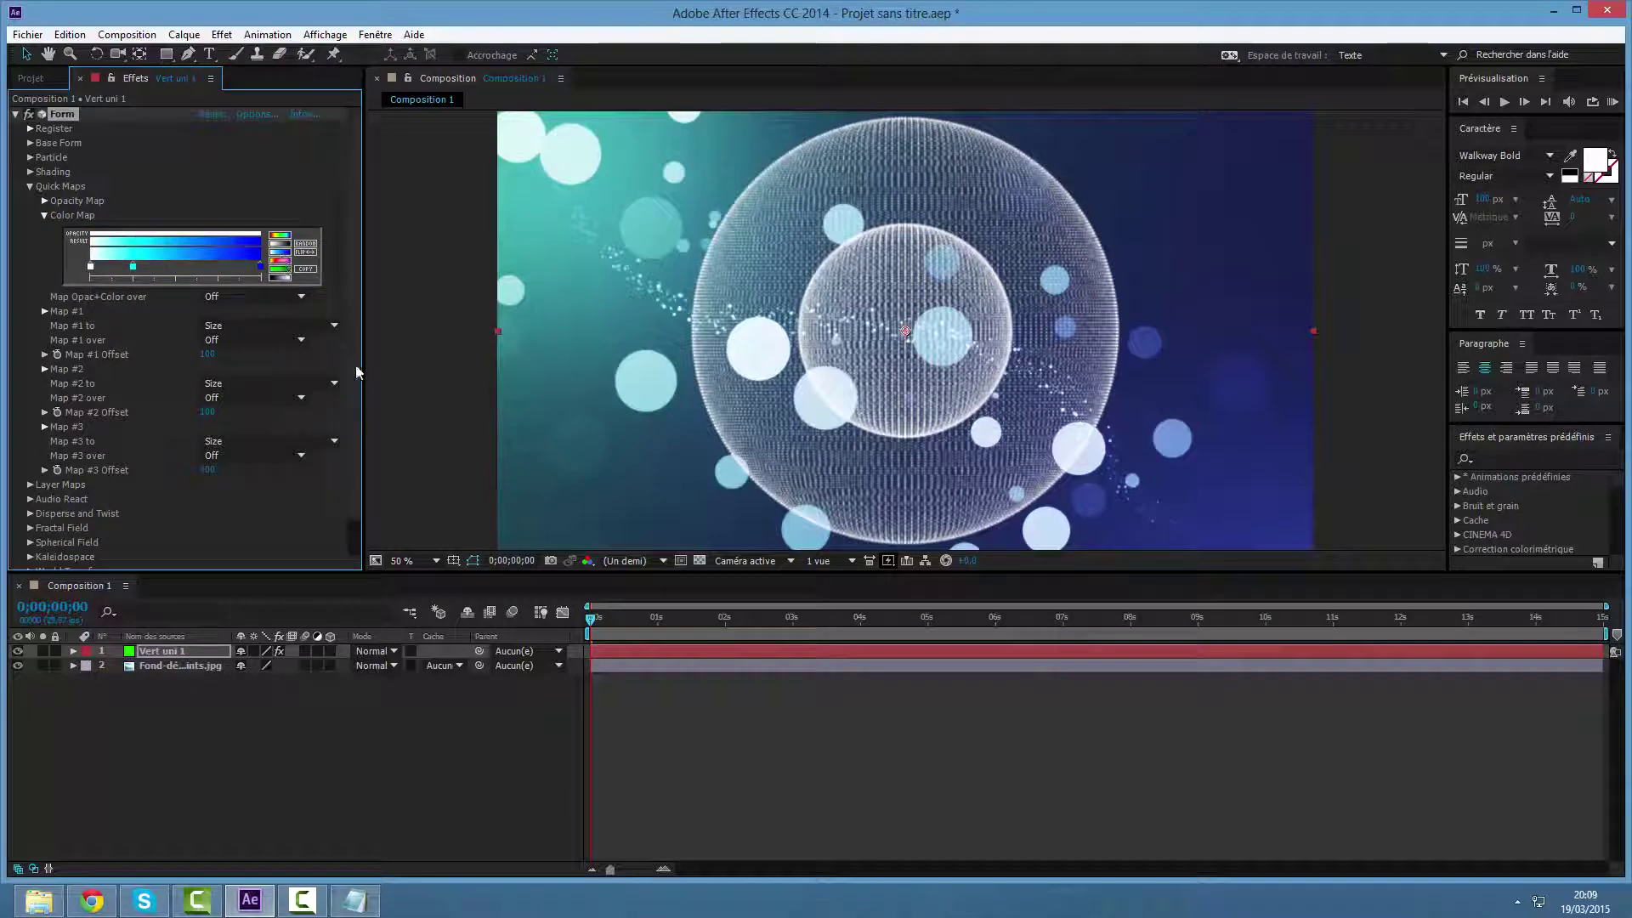
left_click(268, 297)
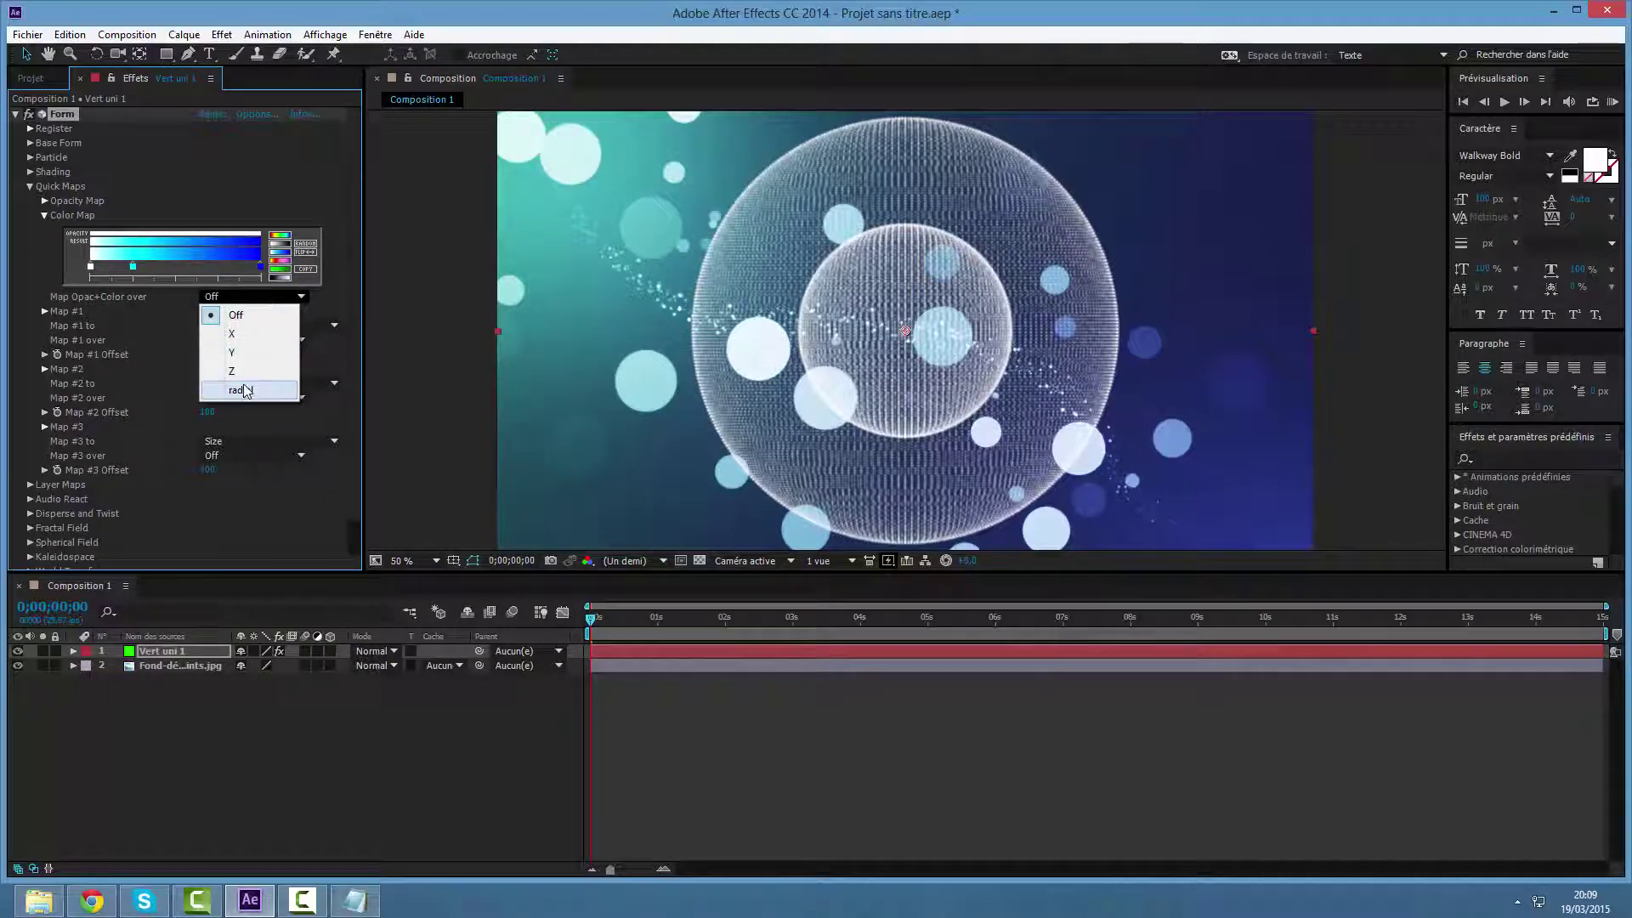
left_click(246, 389)
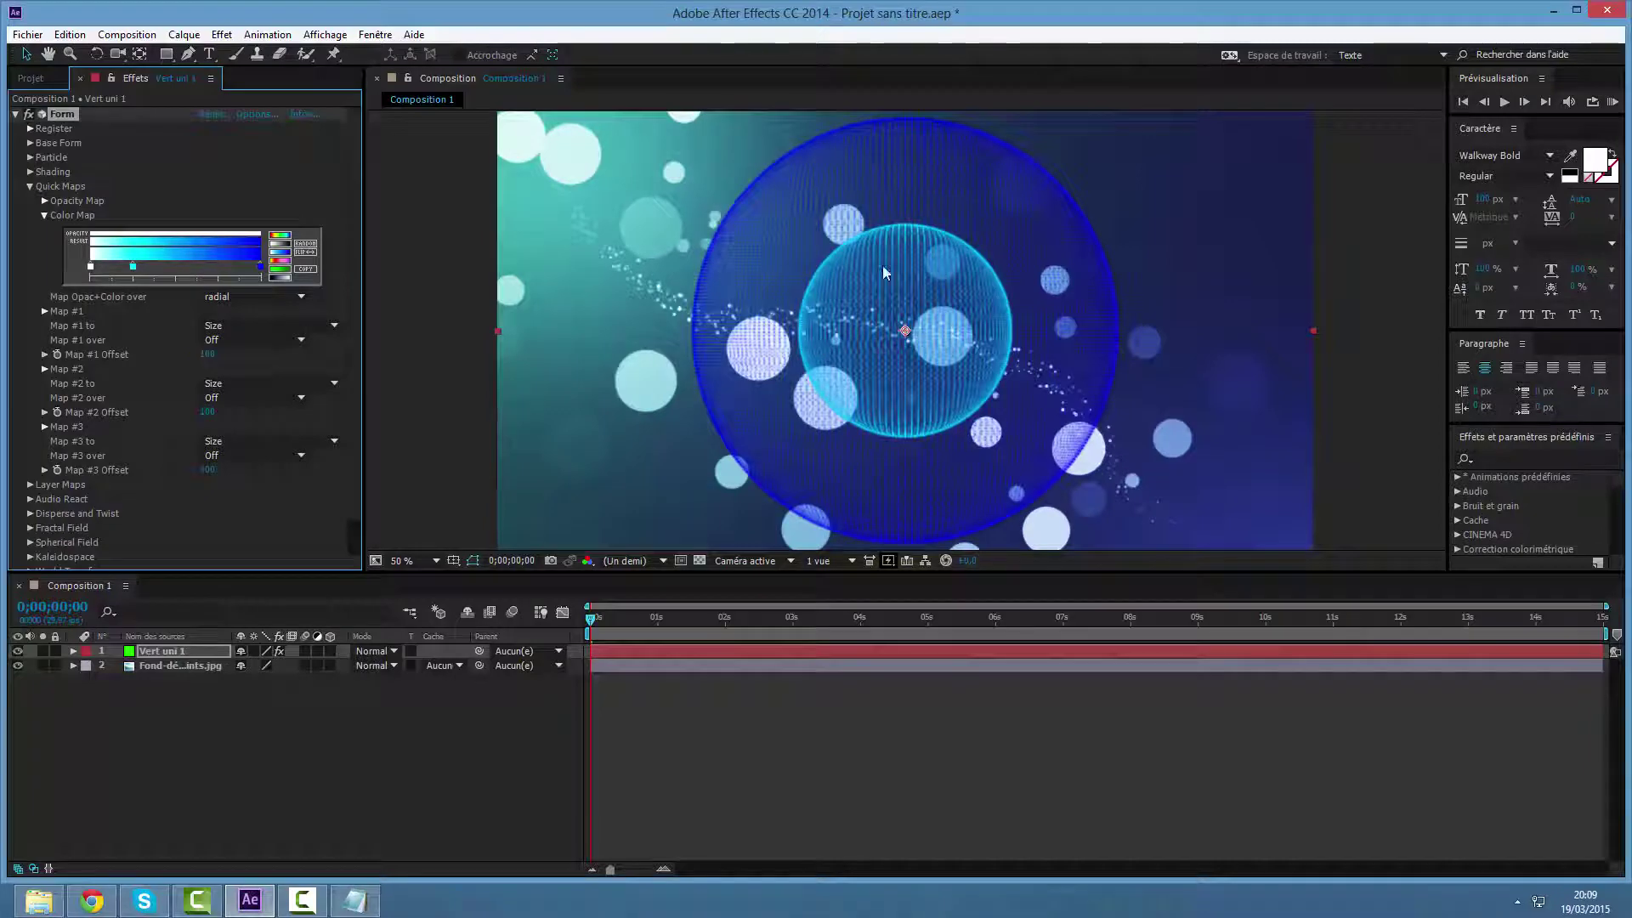
At 0;00;02;01, recolour the Color Map's left gradient stops to violet-purple hues.
mouse_move(592, 628)
left_mouse_down()
mouse_move(730, 628)
mouse_move(592, 629)
left_mouse_up()
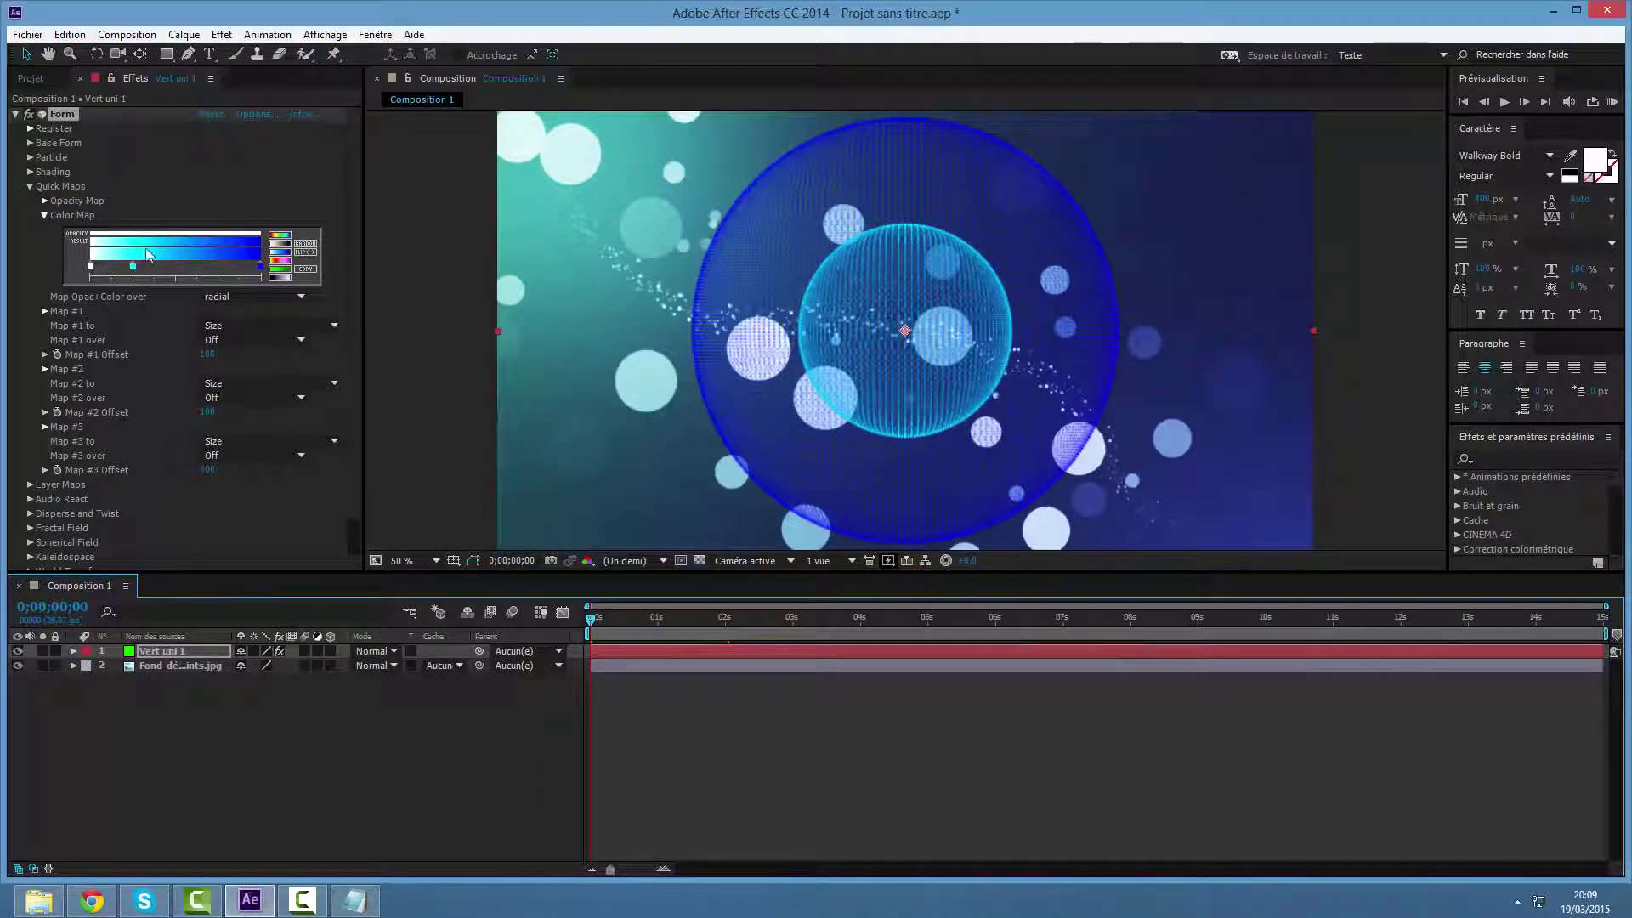
double_click(90, 269)
left_click(221, 68)
left_click_drag(299, 145, 298, 96)
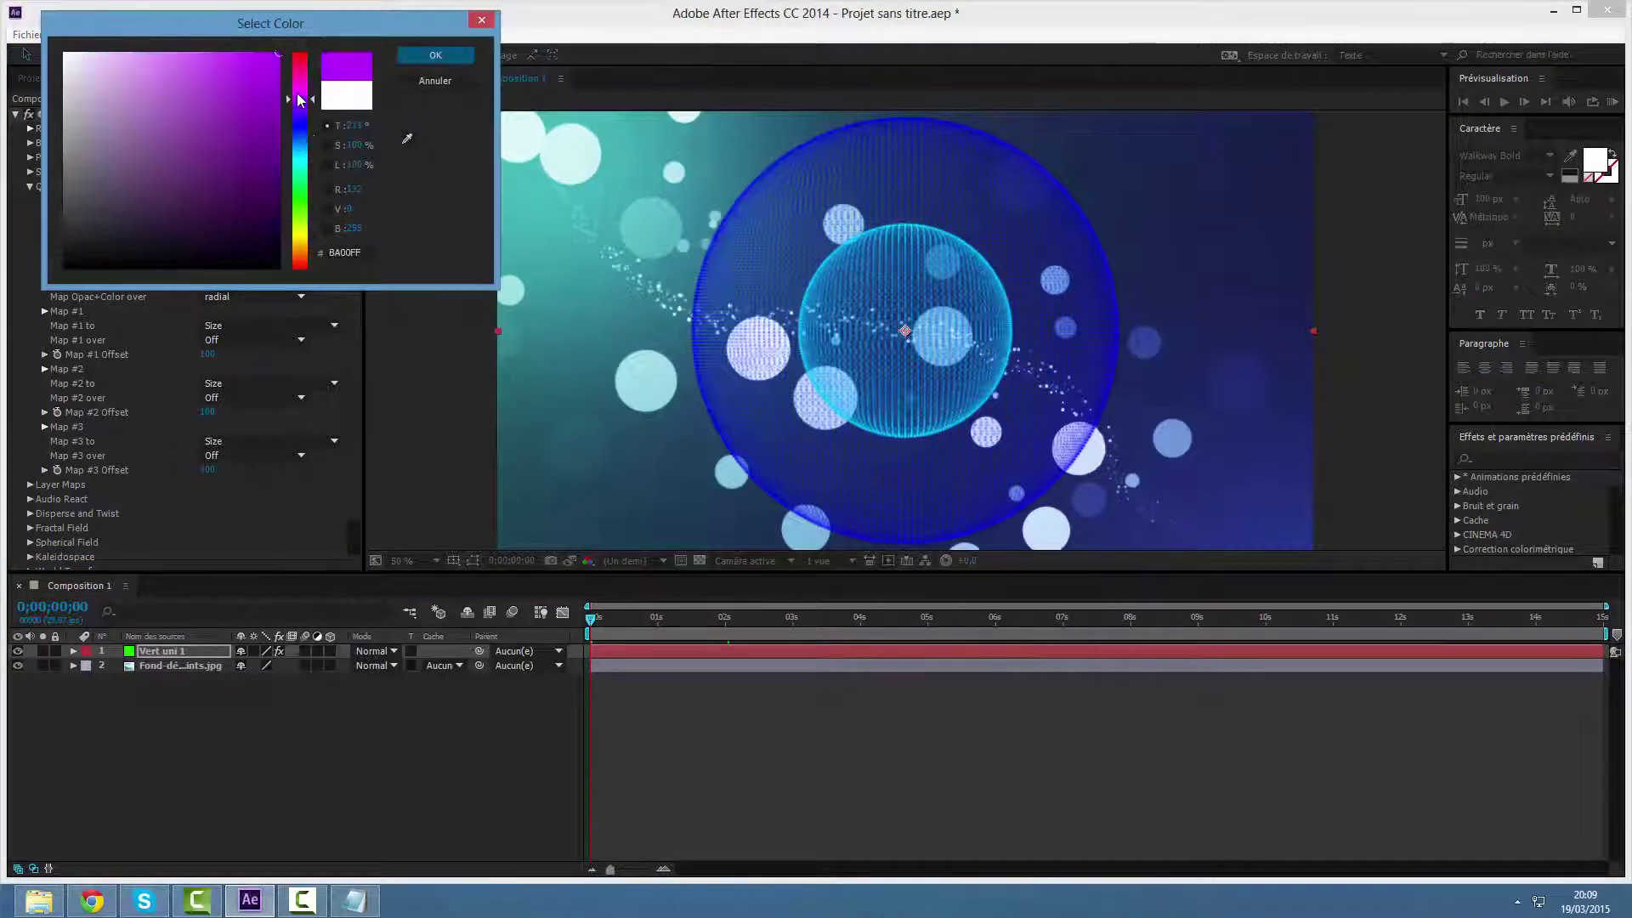
left_click(435, 54)
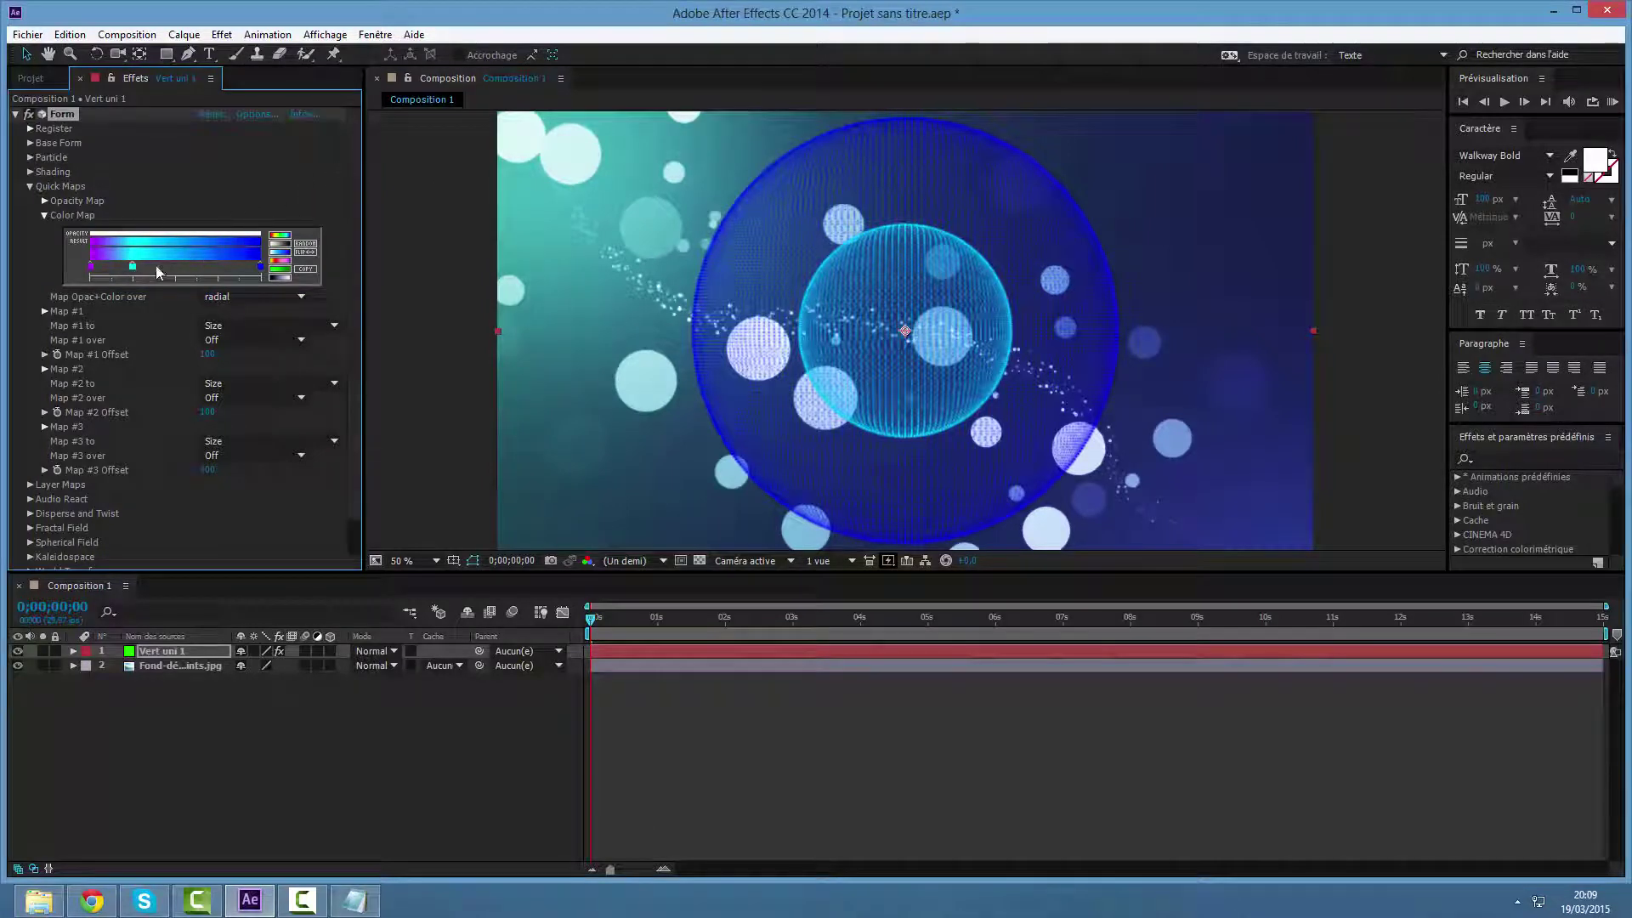
double_click(132, 266)
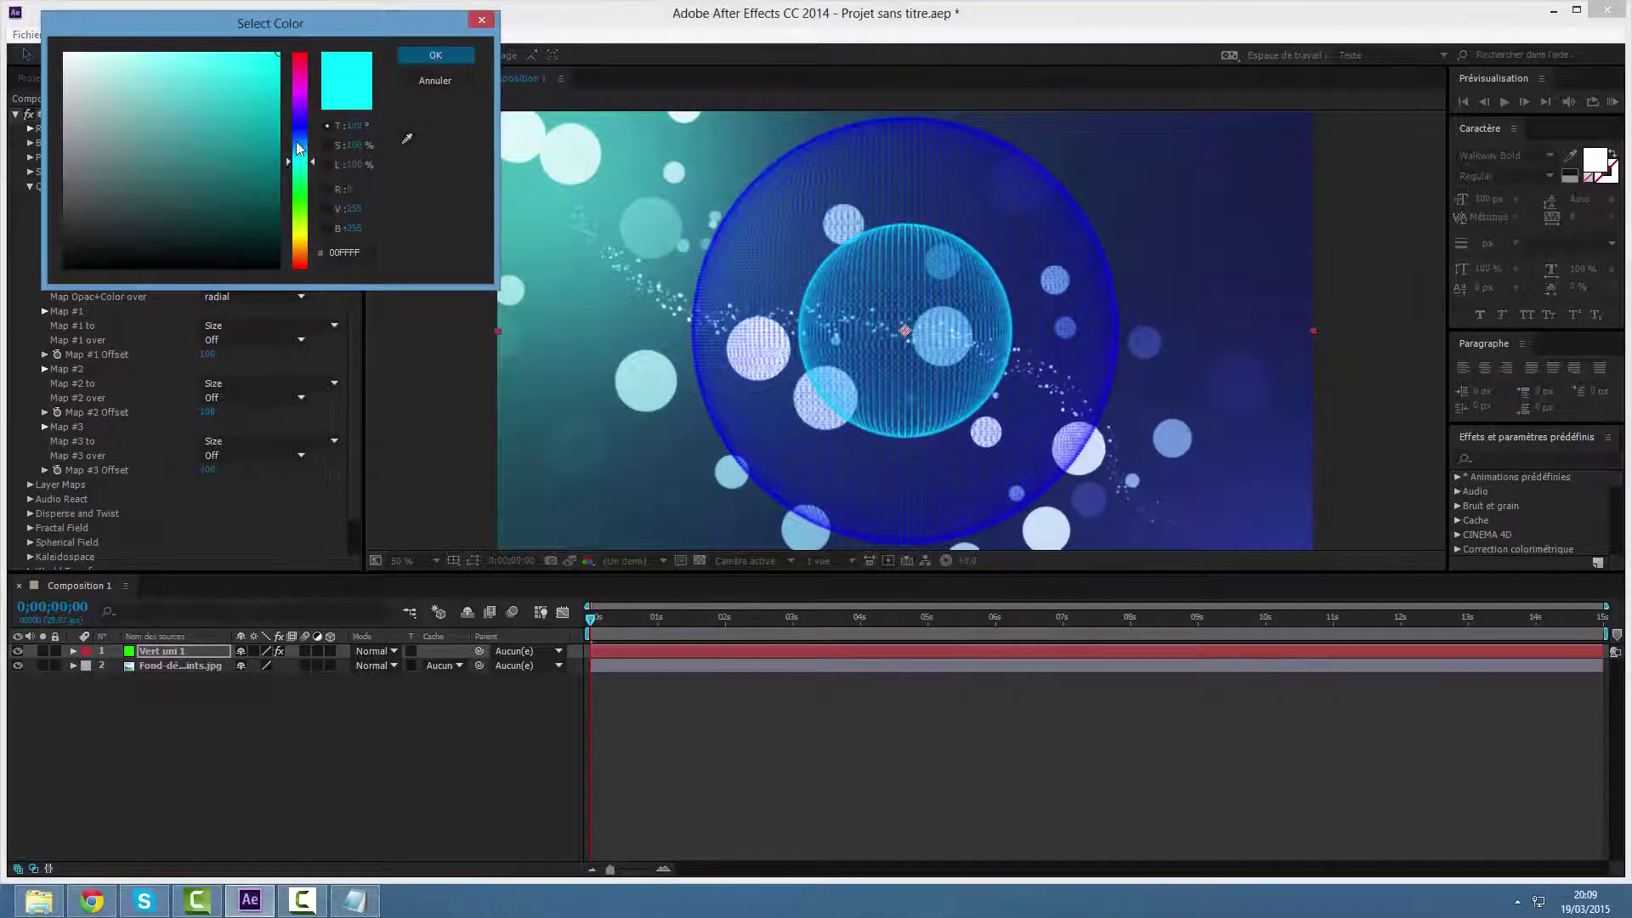
left_click_drag(298, 161, 299, 120)
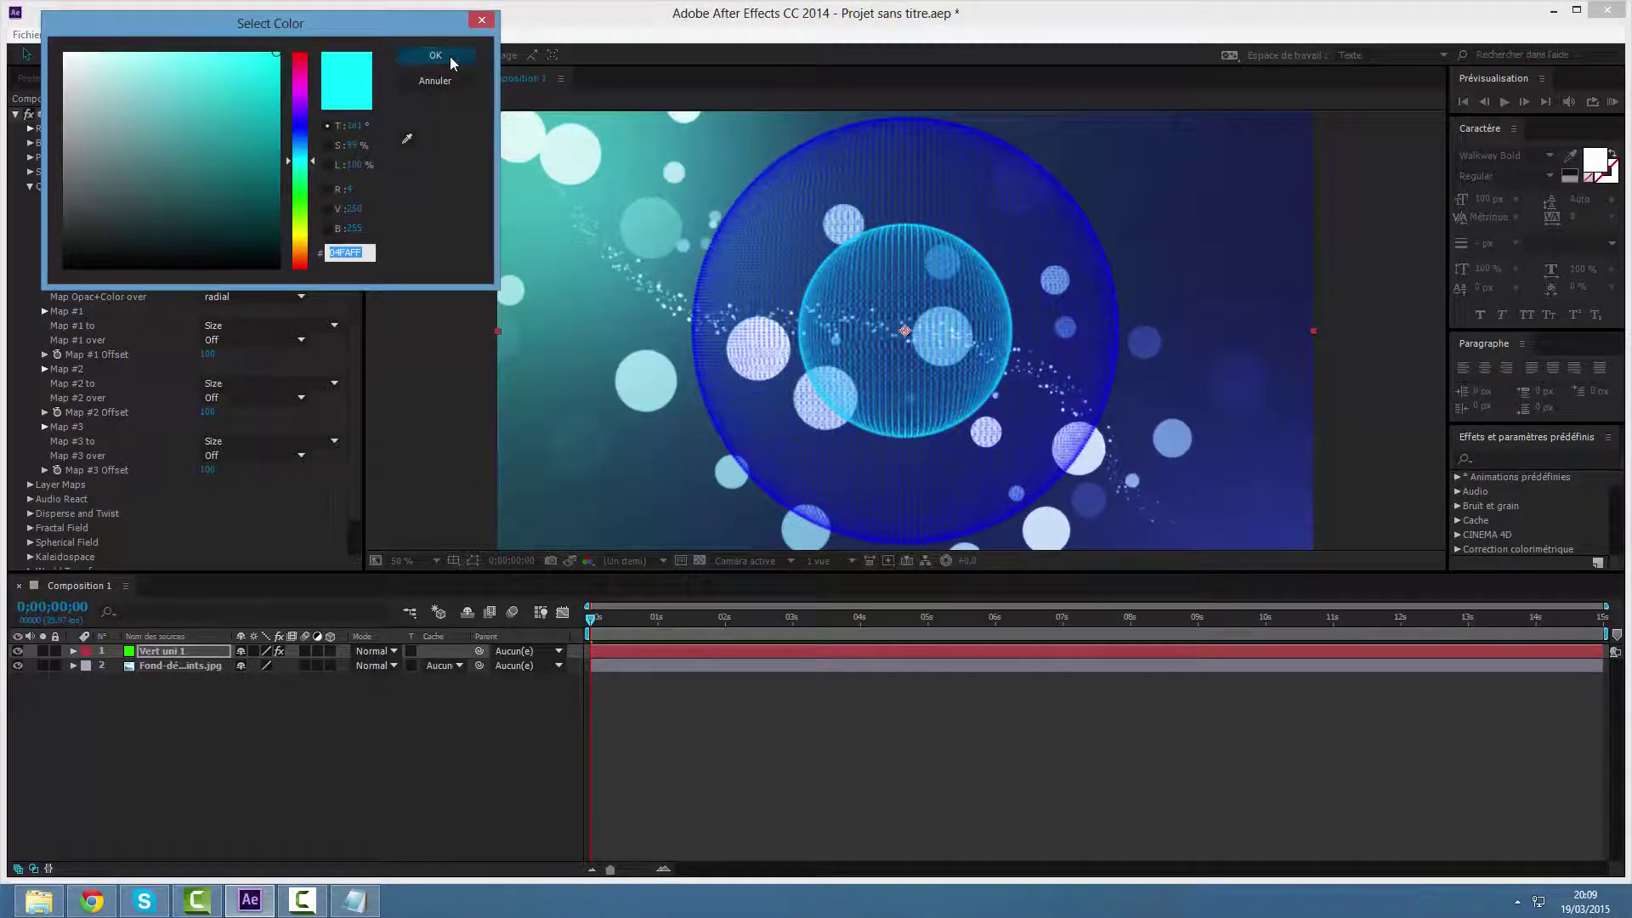
left_click(450, 56)
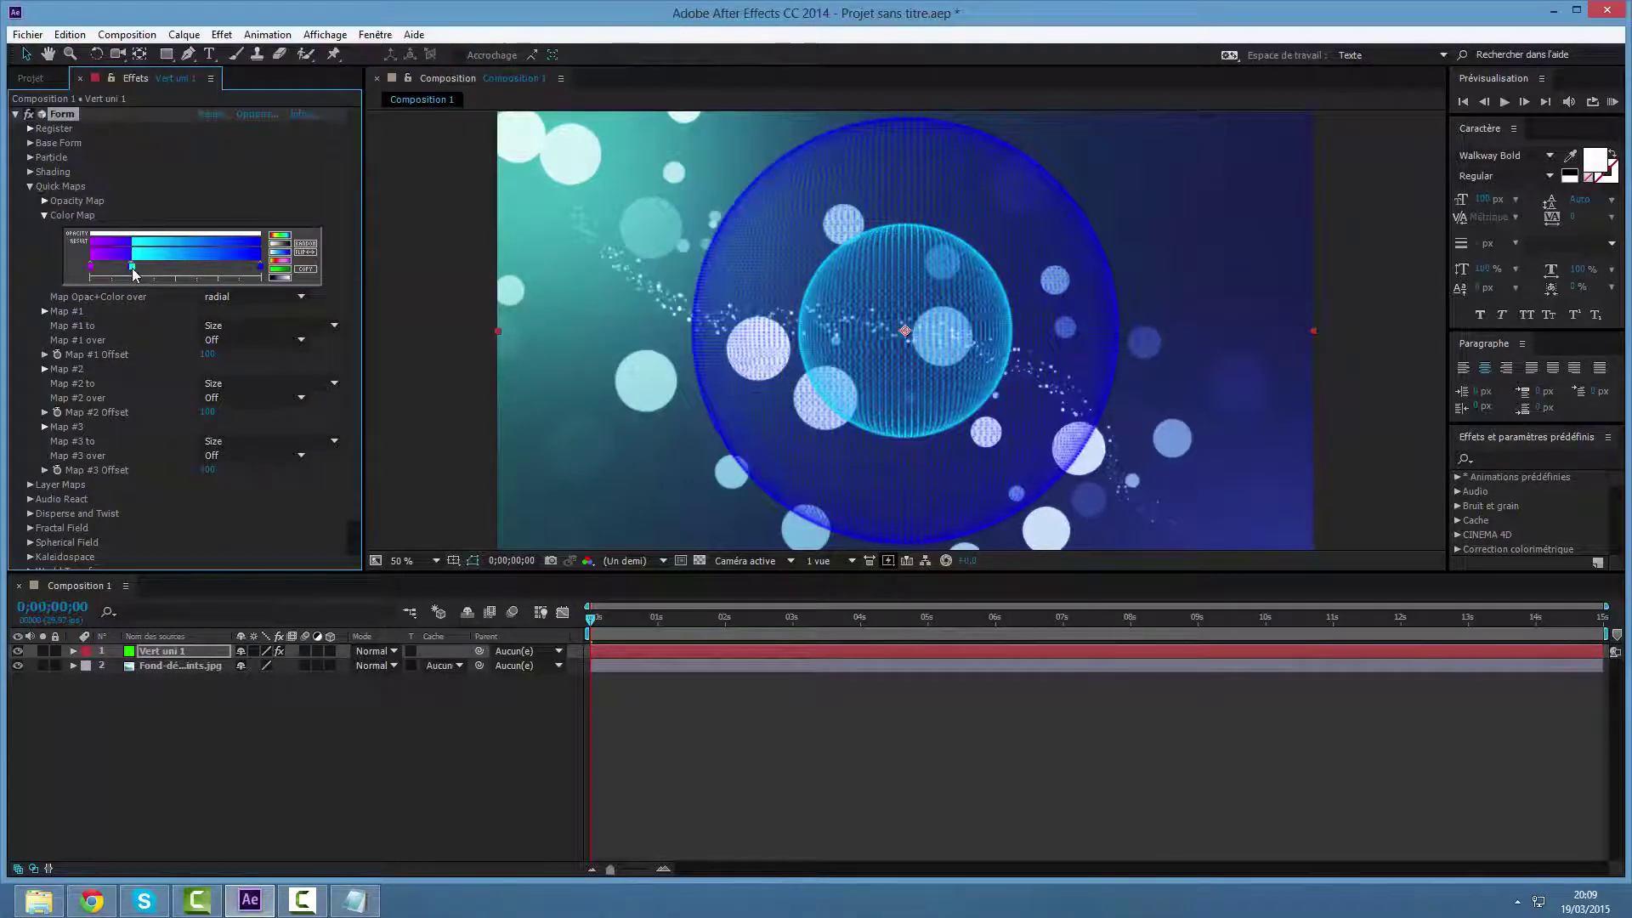
Move the far stop to the gradient end, make it pure blue (0000FF), keep radial mapping.
left_click_drag(141, 270, 266, 278)
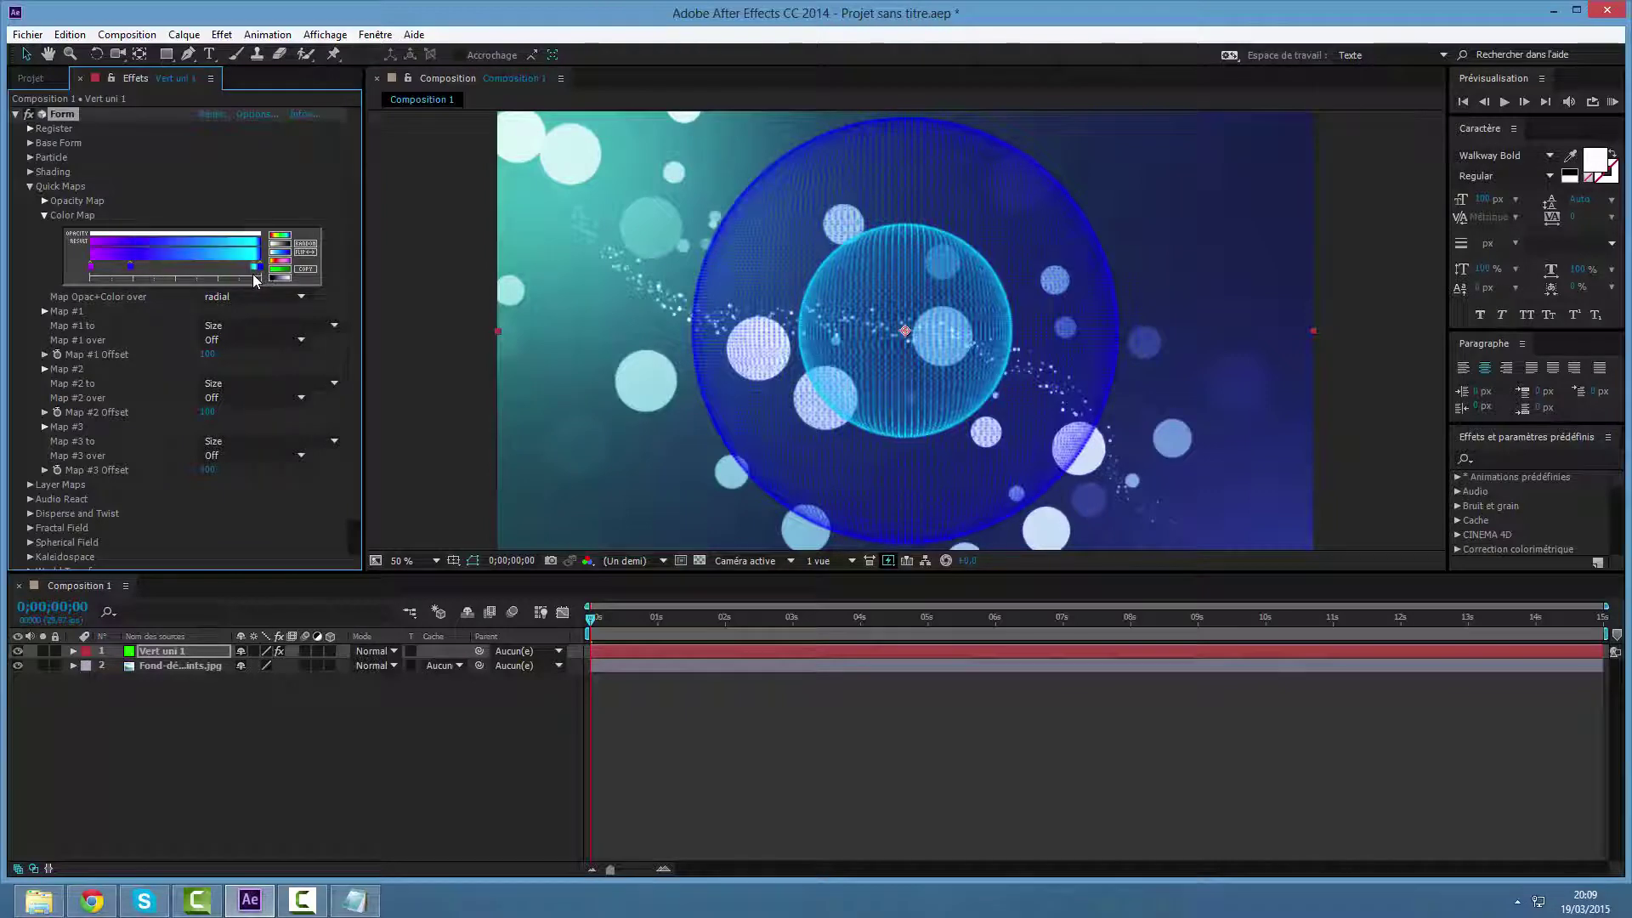
left_click_drag(266, 278, 268, 280)
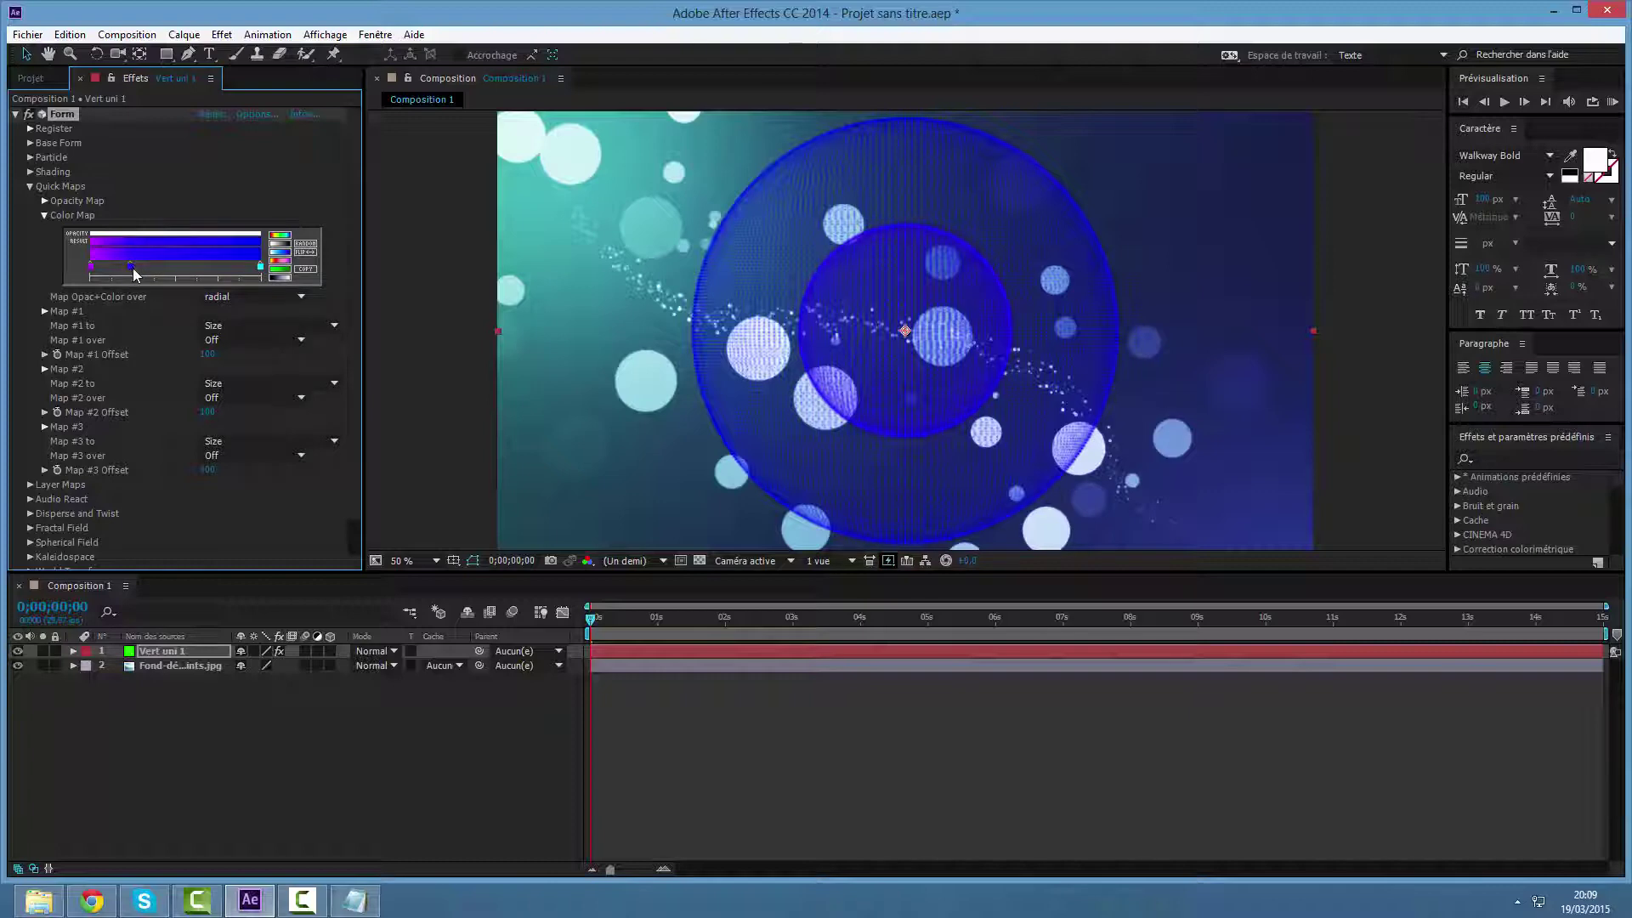
left_click_drag(131, 269, 178, 271)
double_click(261, 269)
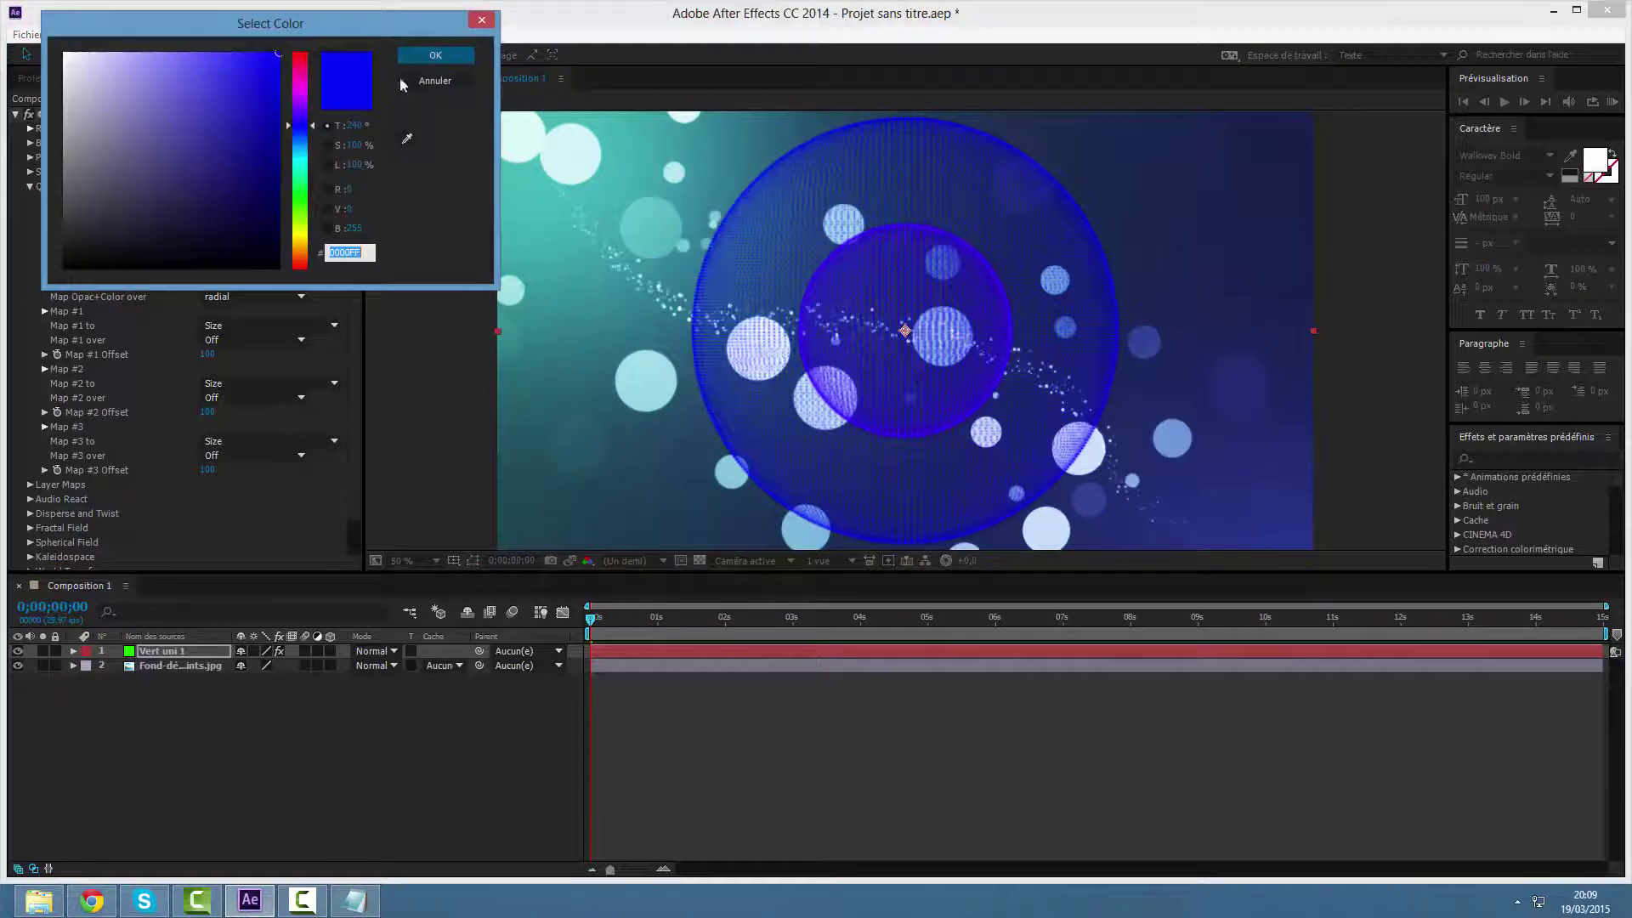
left_click(447, 55)
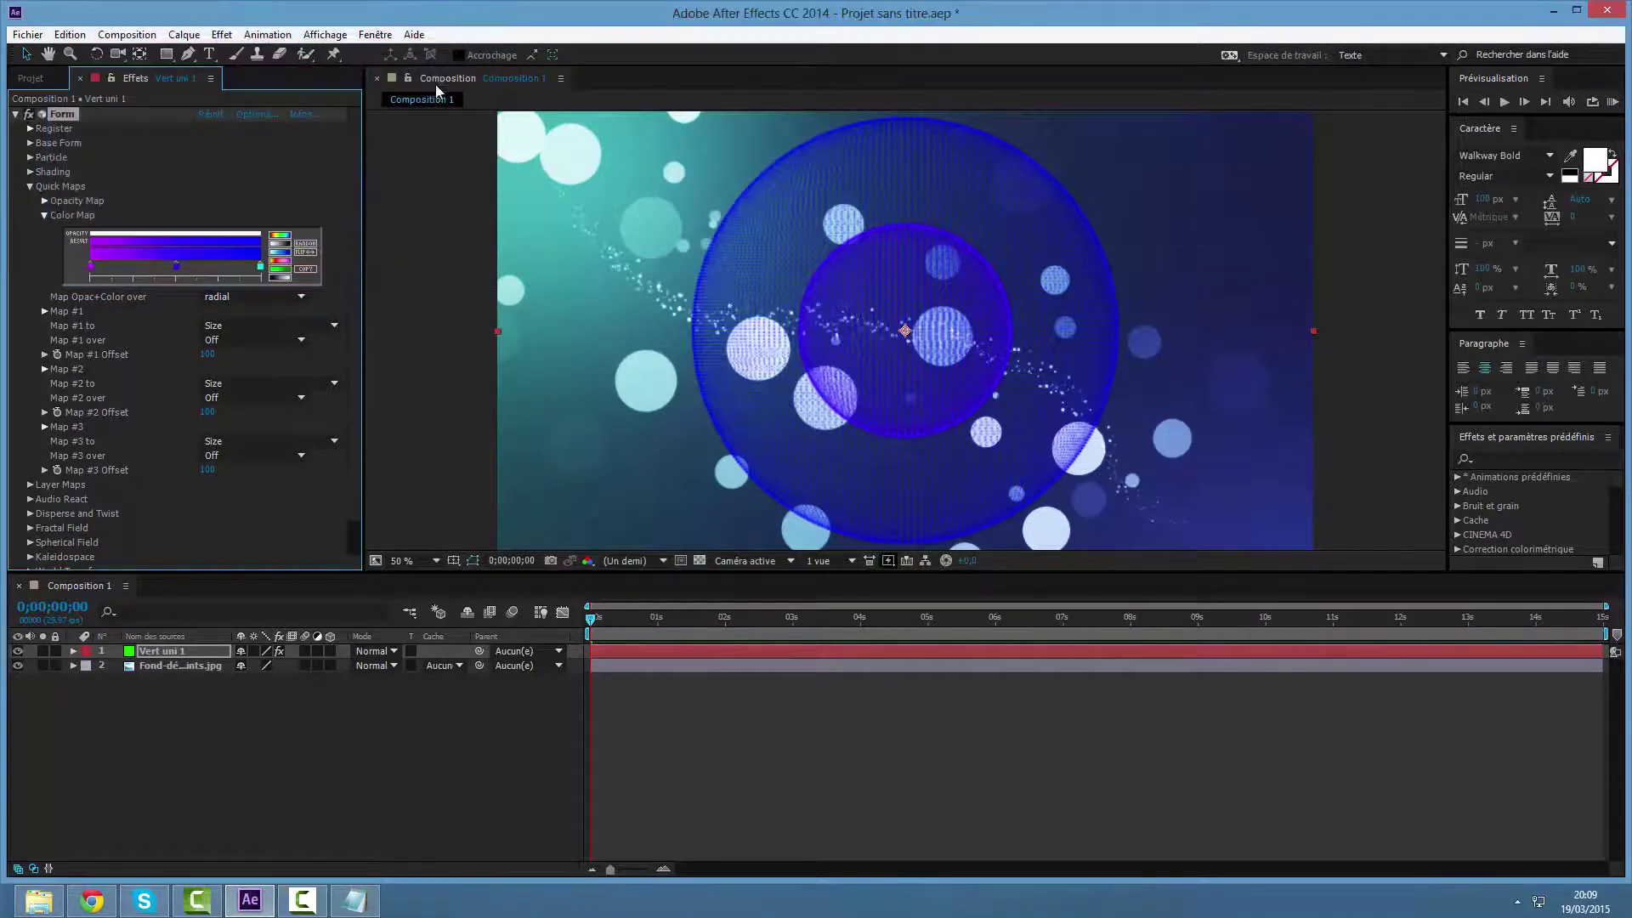
left_click(43, 214)
left_click(221, 299)
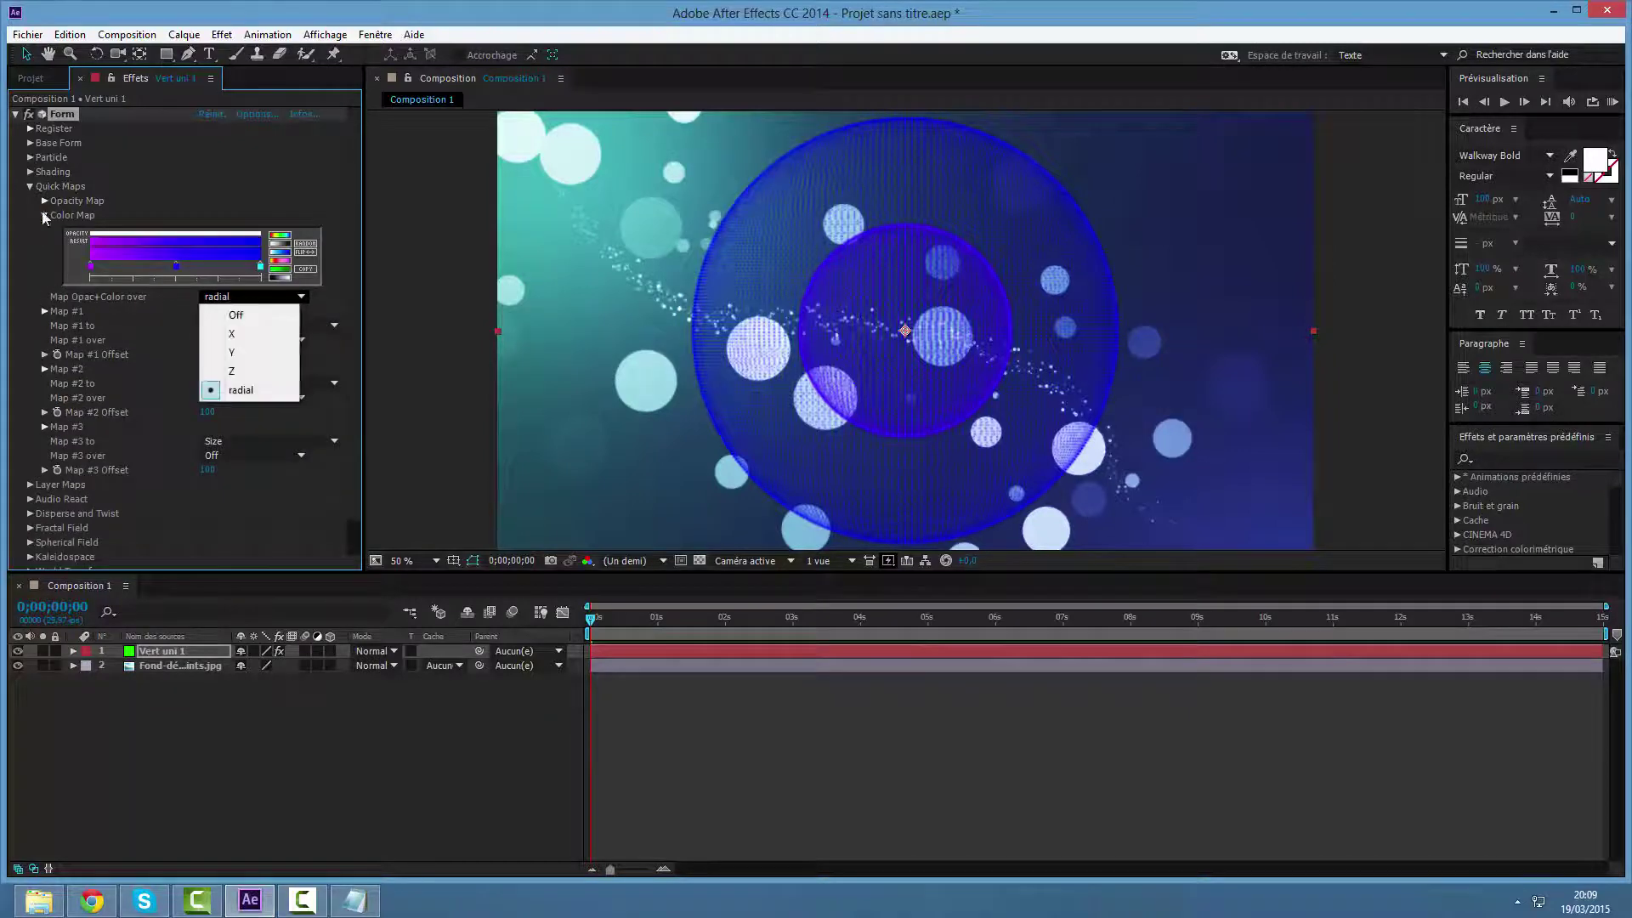
left_click(29, 187)
left_click(29, 185)
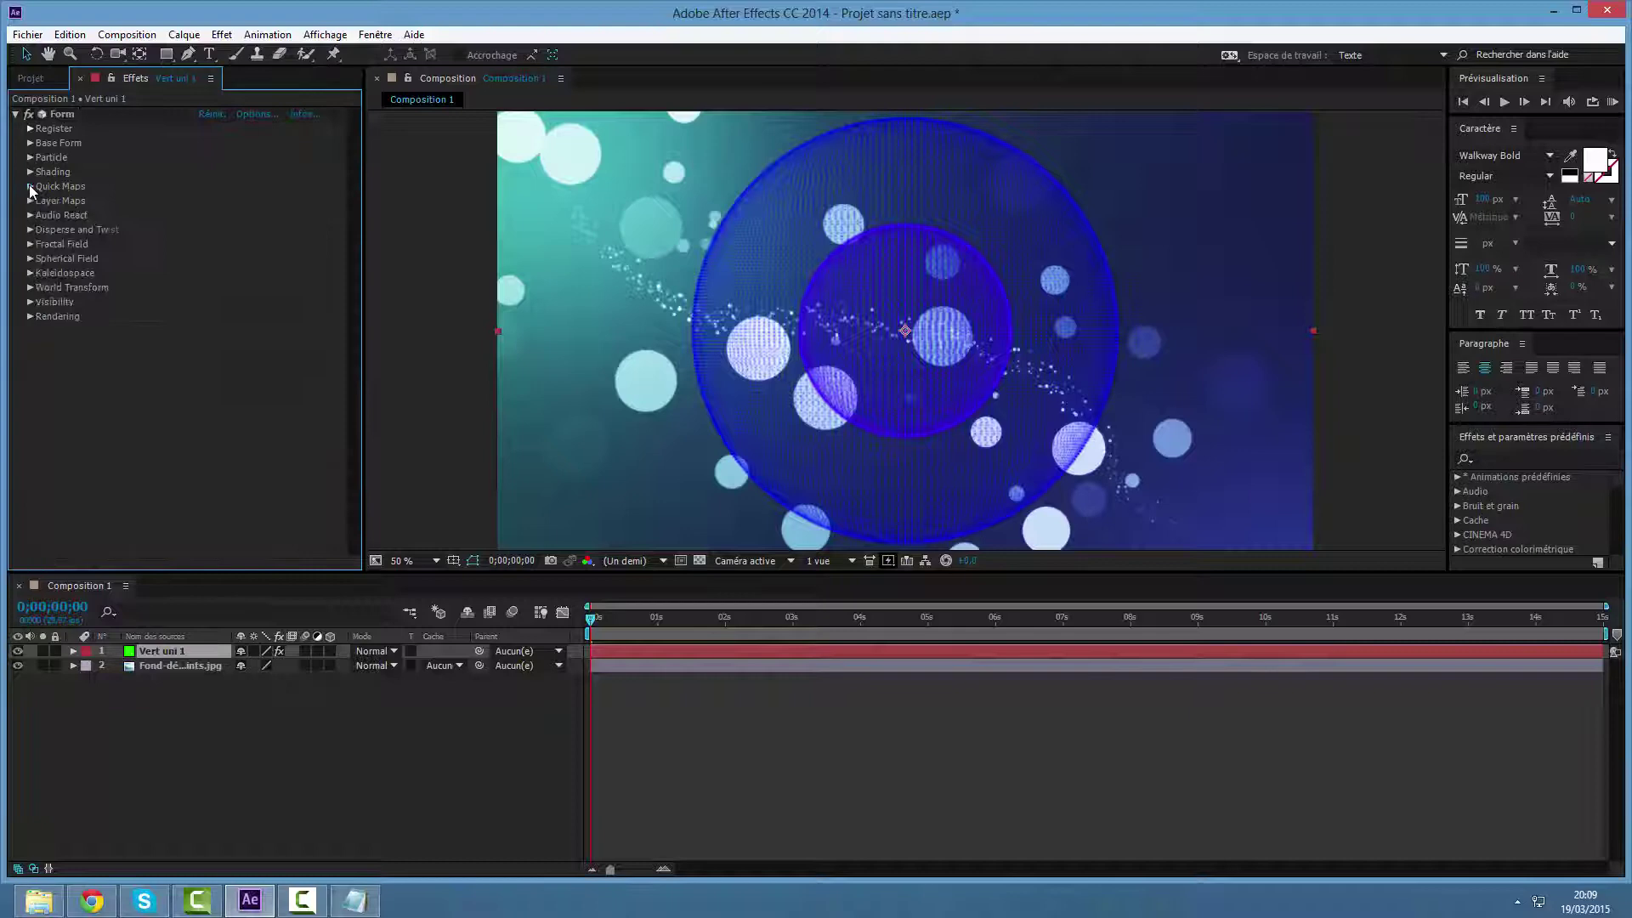
Set Form's Fractal Field Displace to 80 and scrub the timeline to preview.
left_click(30, 243)
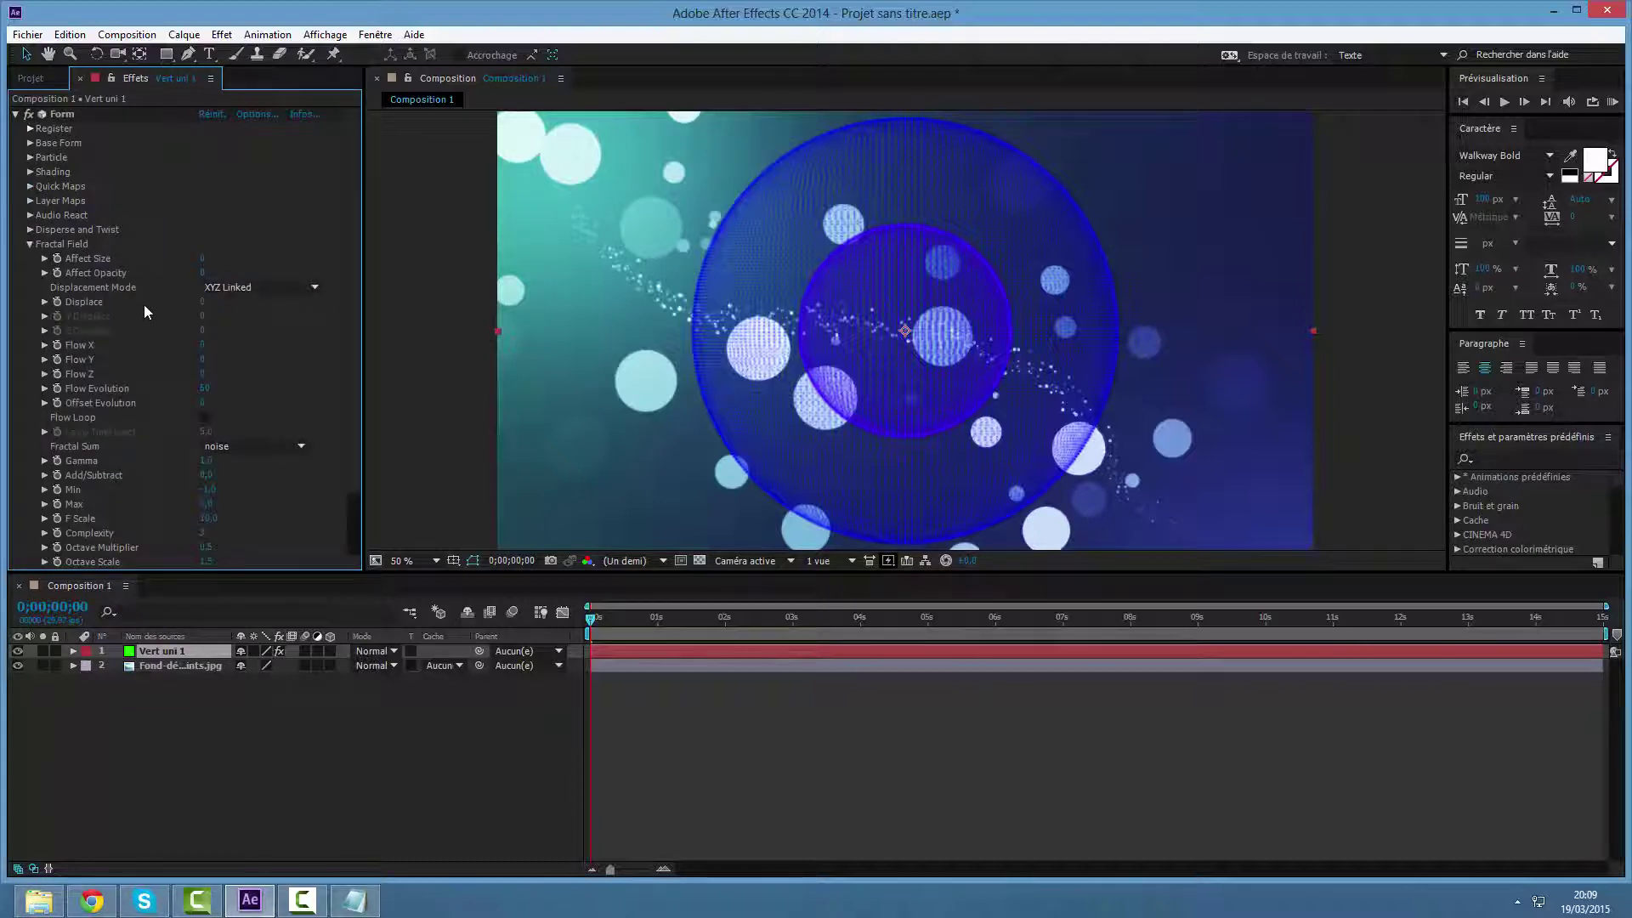
left_click(202, 303)
left_click(261, 319)
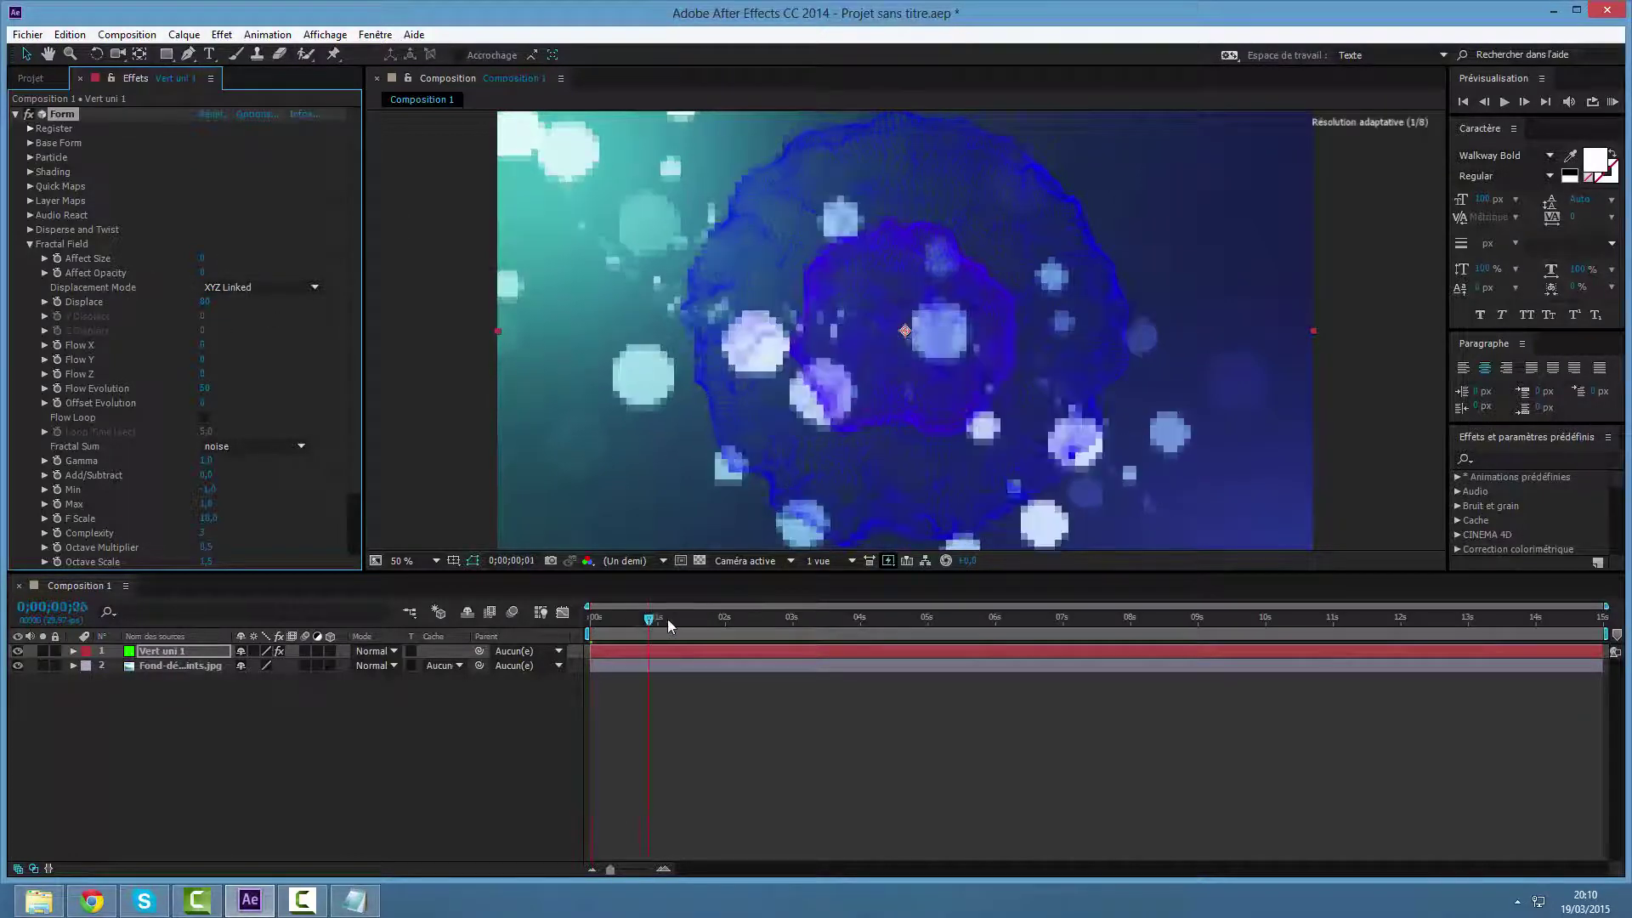
left_click_drag(590, 619, 903, 653)
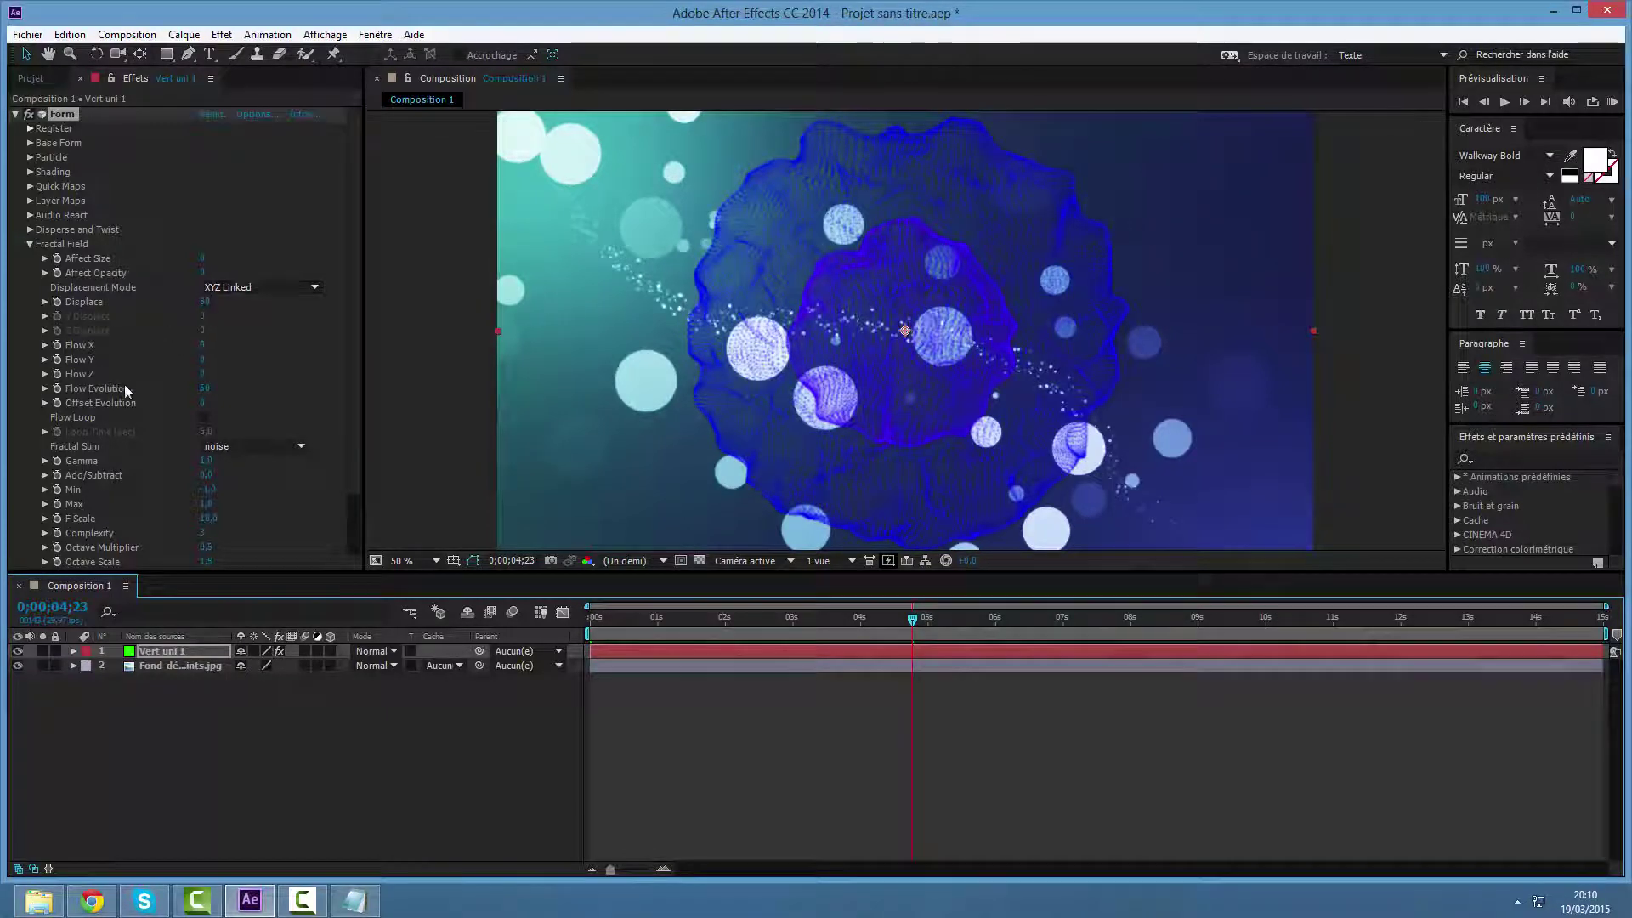
Raise Flow Evolution and set Flow Z, Flow Y and Flow X to 10 each.
left_click_drag(204, 389, 261, 390)
left_click(211, 389)
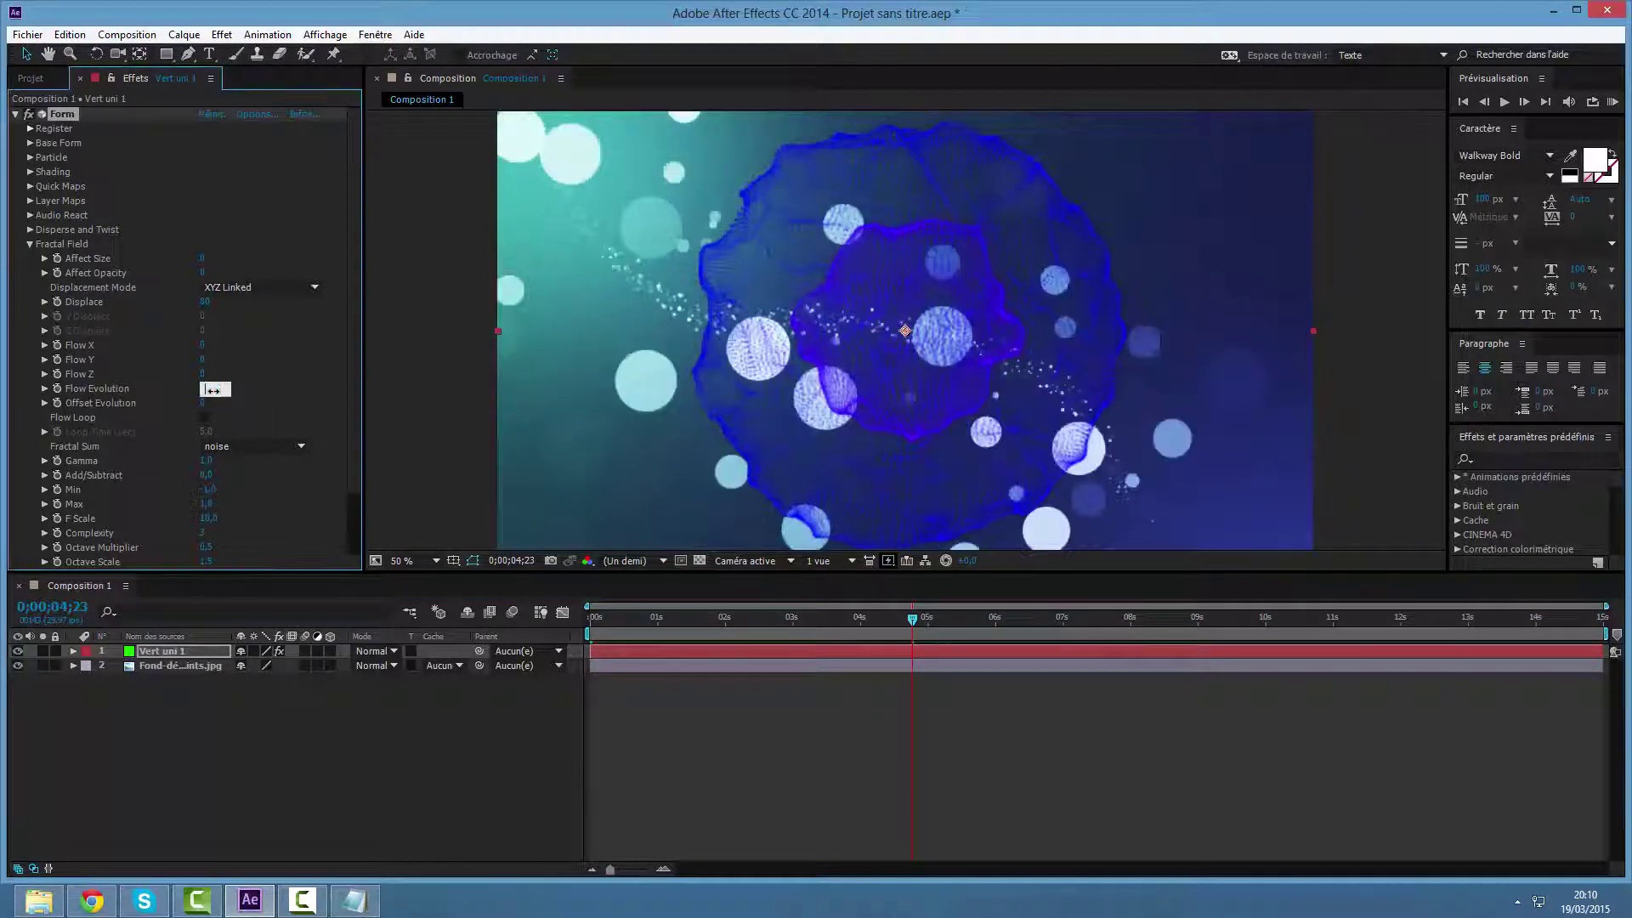
key("Return")
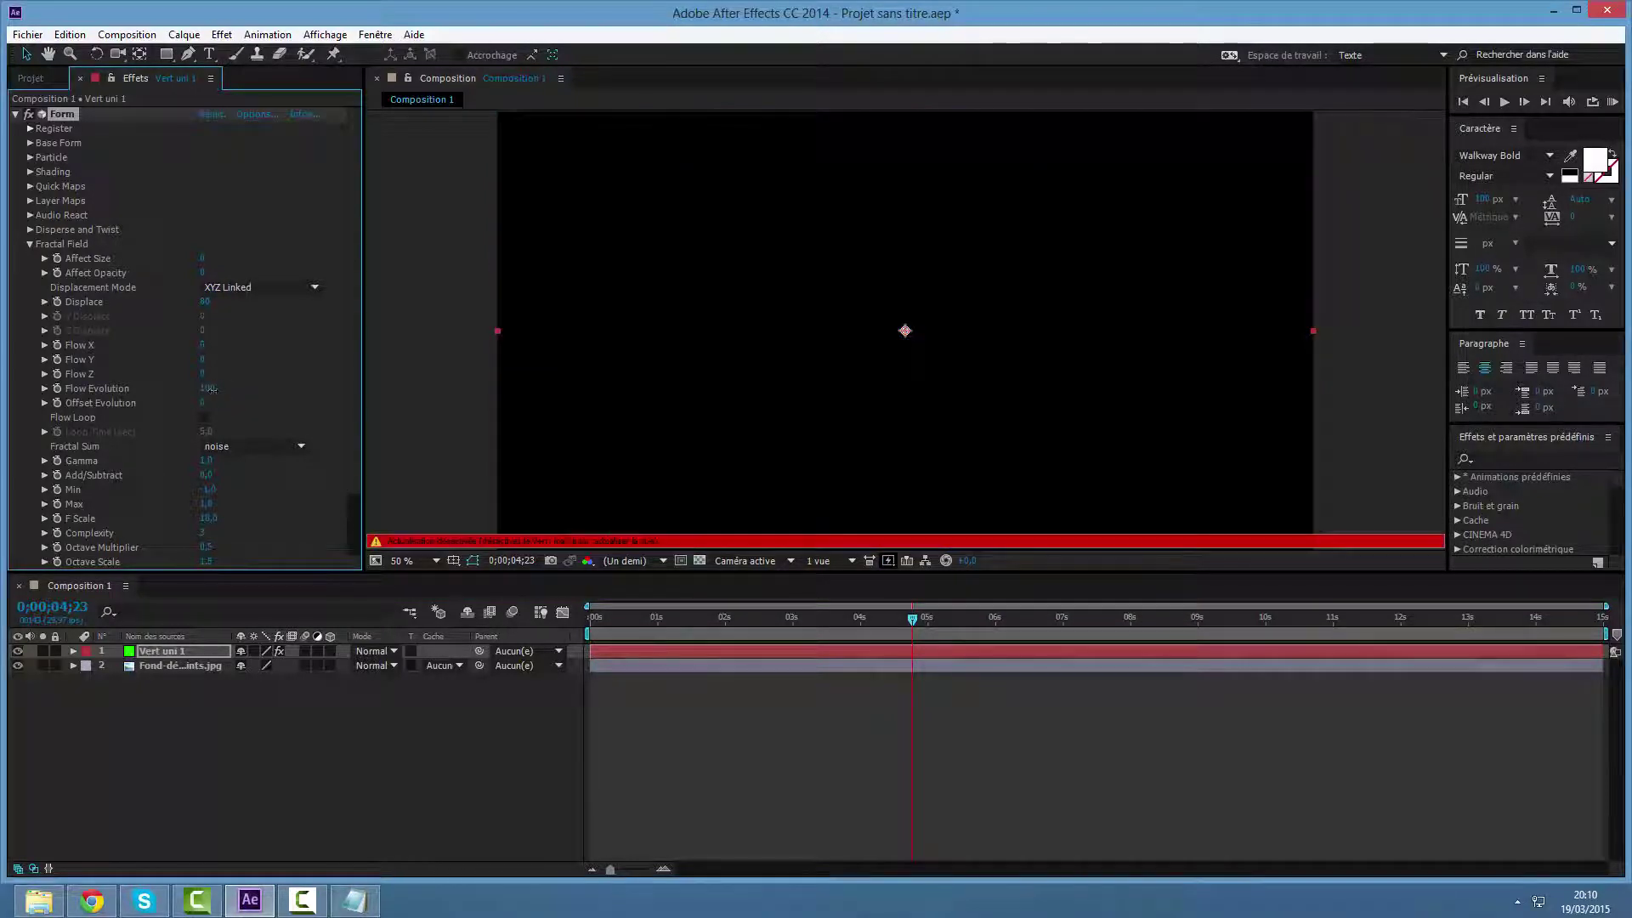
left_click(206, 374)
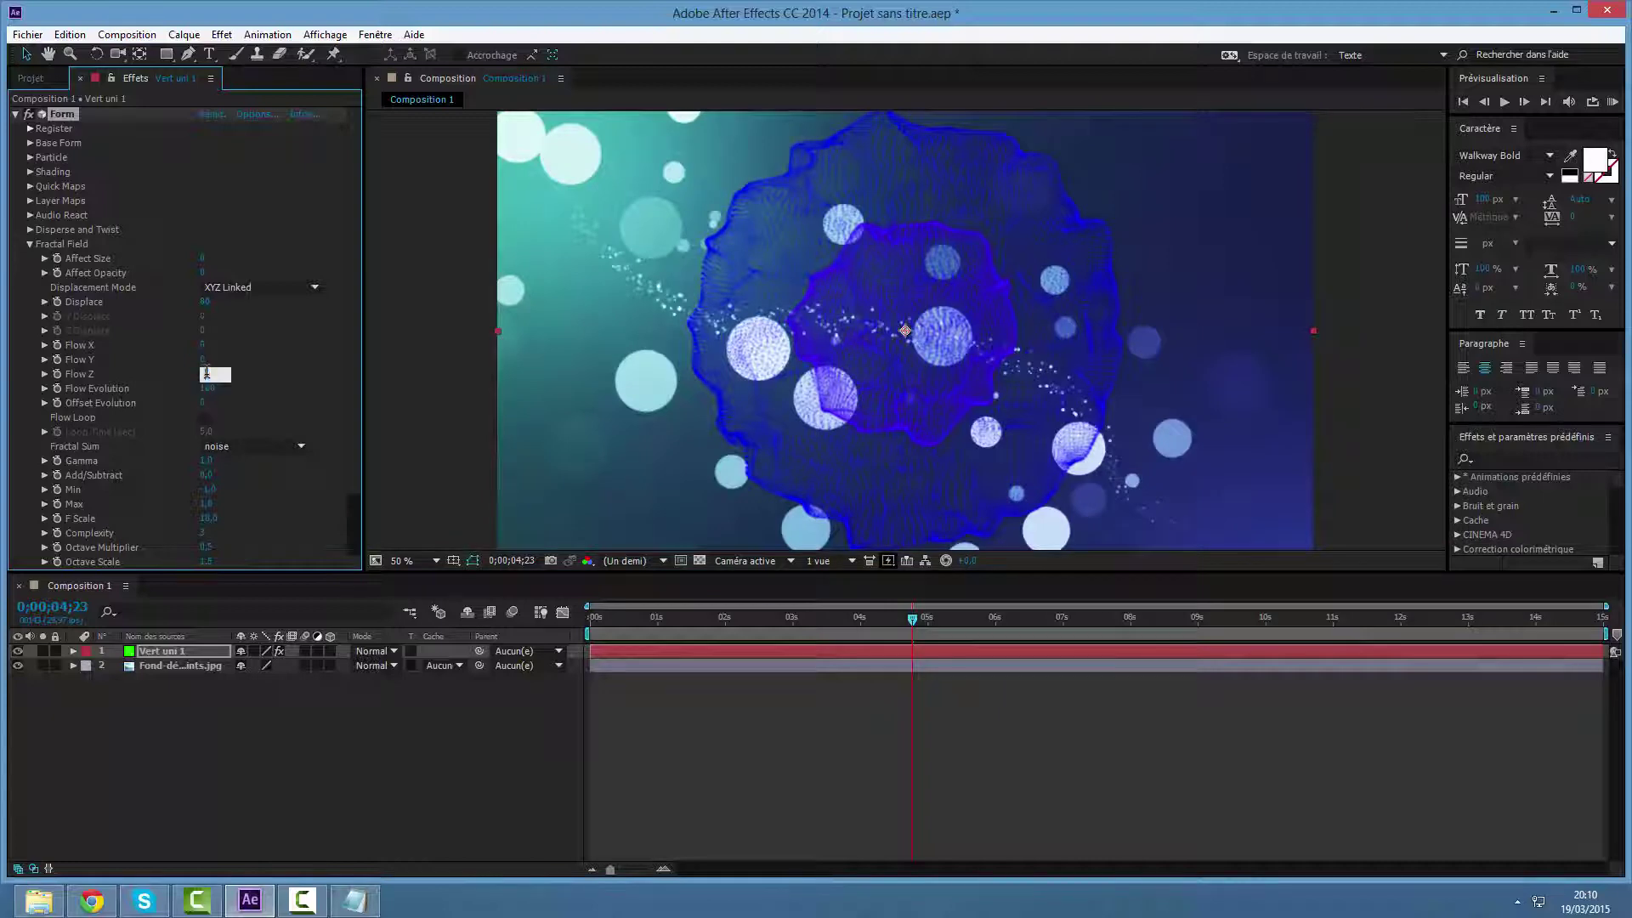
type("40")
key("Return")
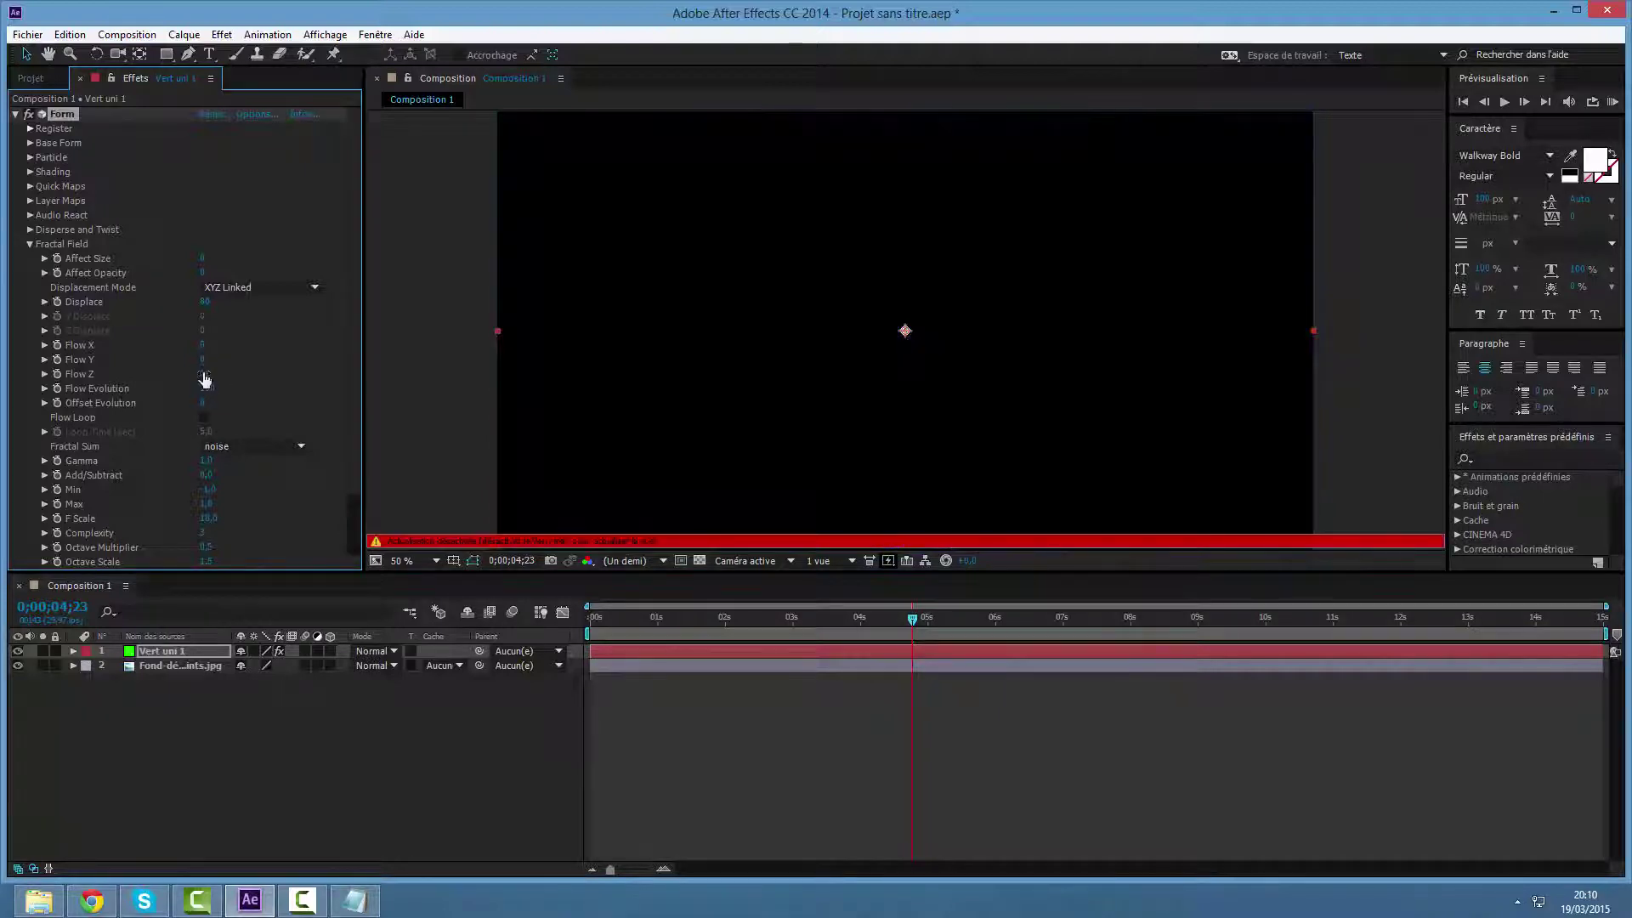
left_click(204, 360)
key("Return")
left_click(203, 345)
type("10")
key("Return")
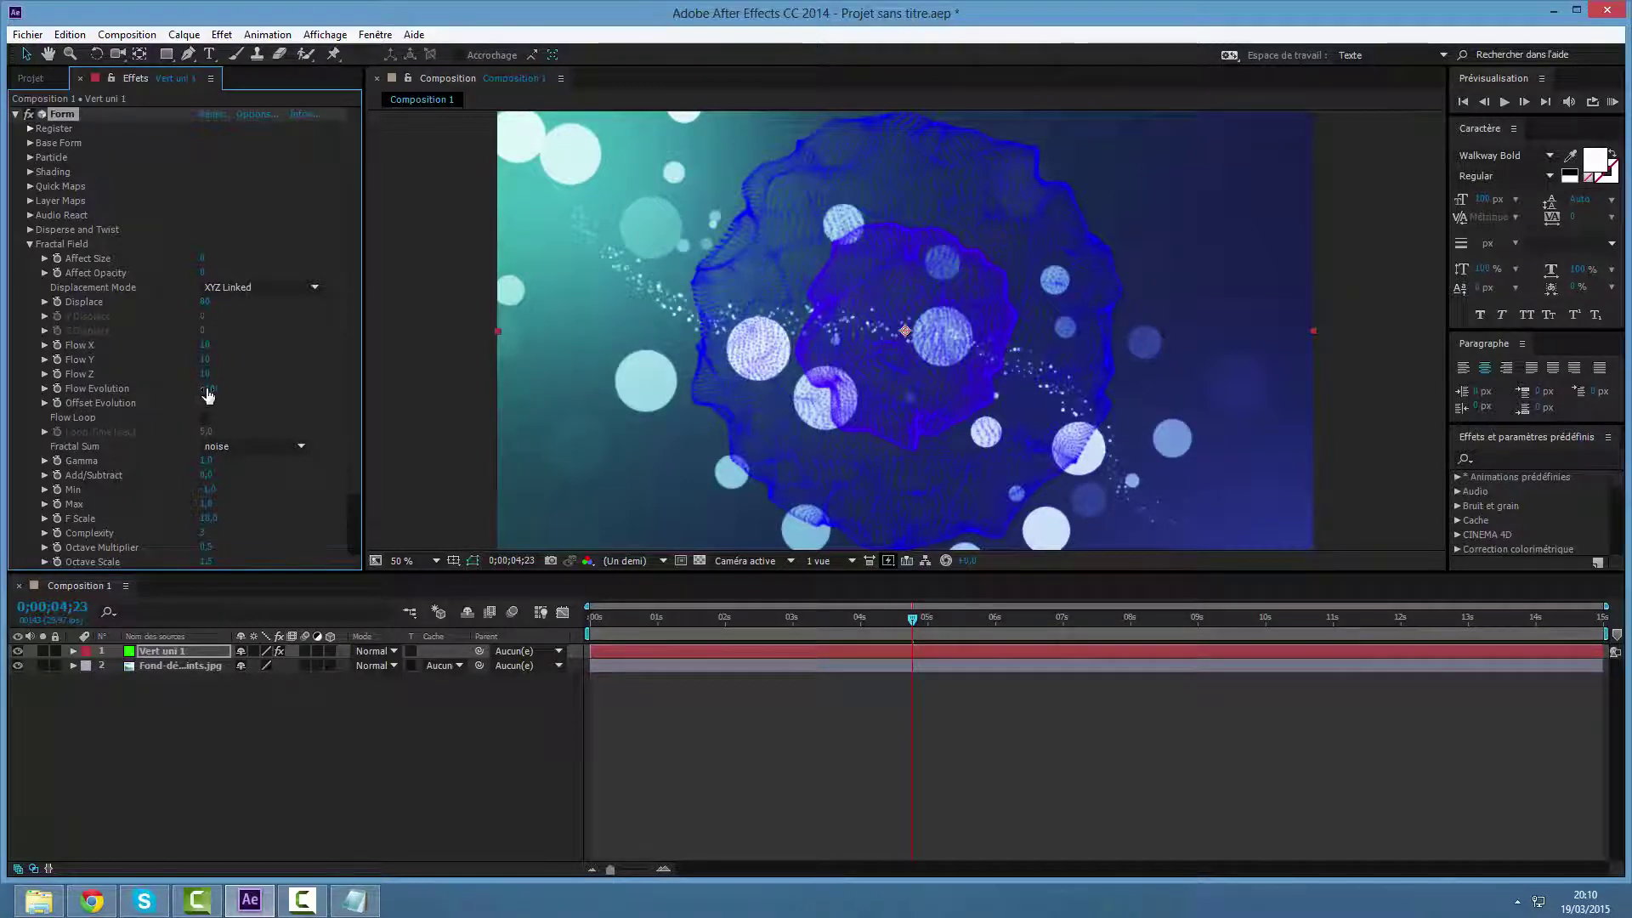
Set Form's Disperse amount to 20 and slightly adjust the Twist.
left_click(28, 243)
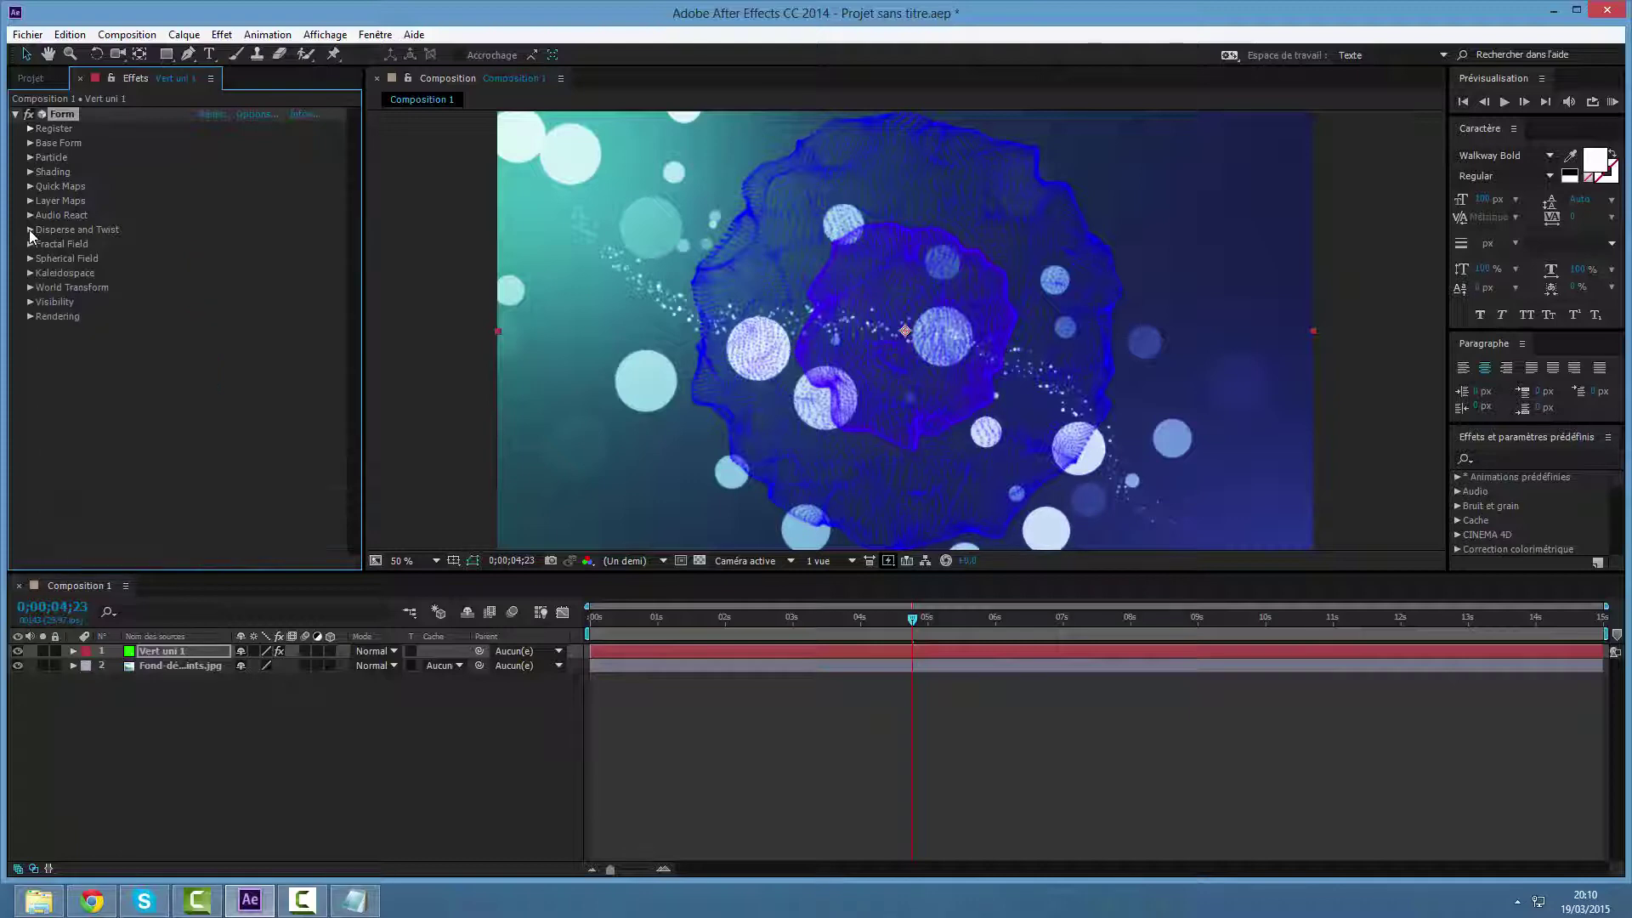
left_click(29, 230)
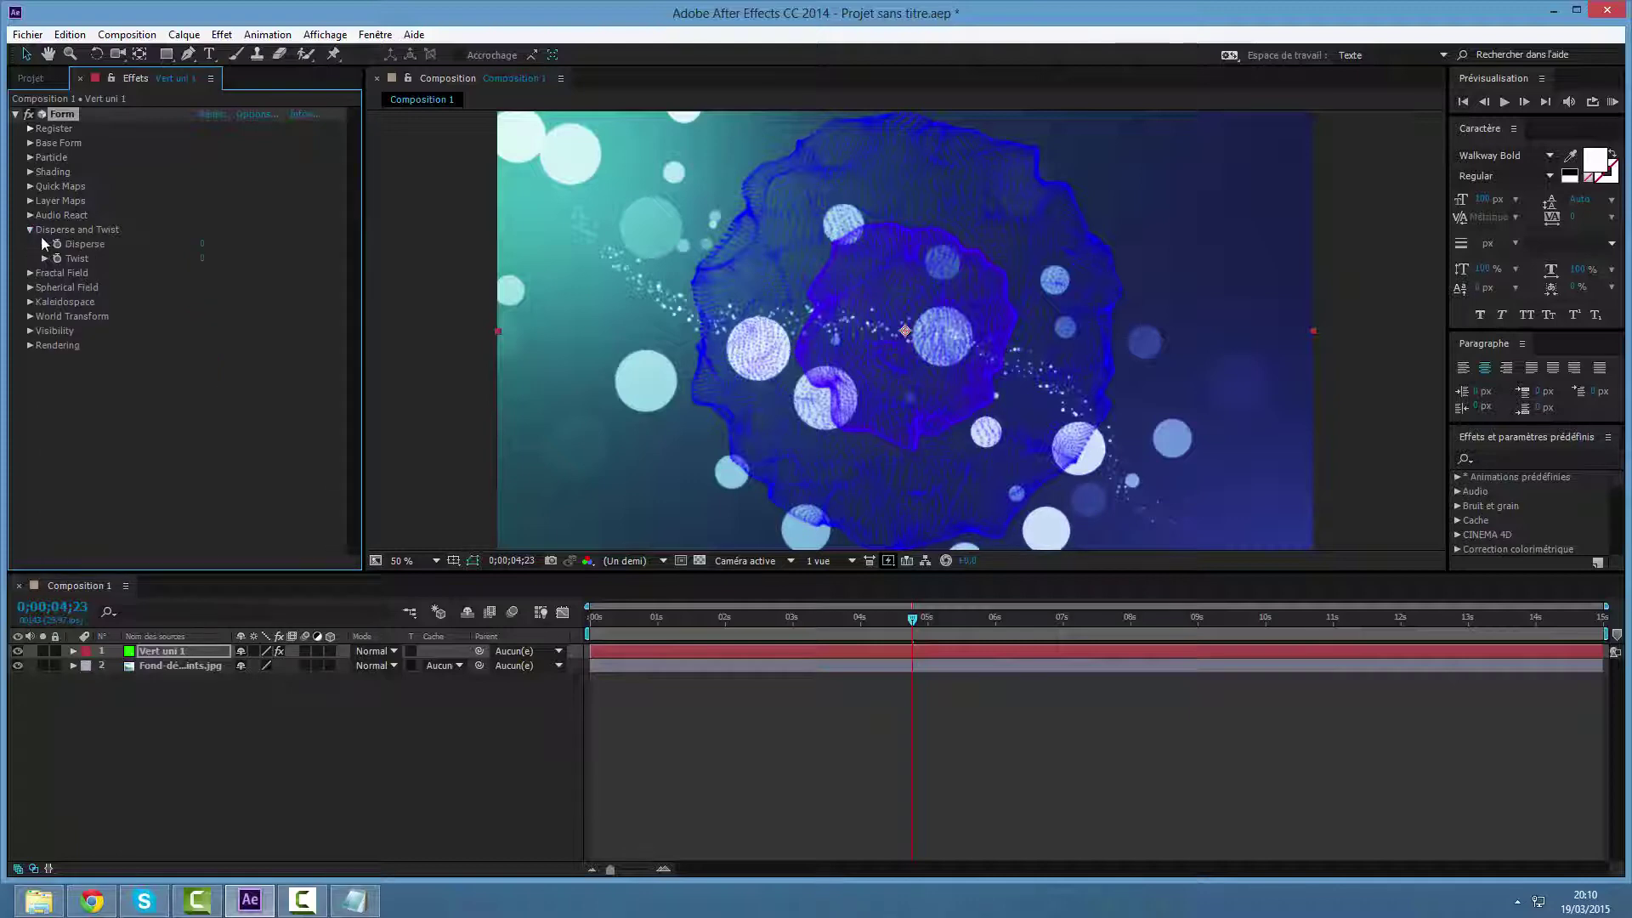
left_click(203, 246)
type("20")
key("Return")
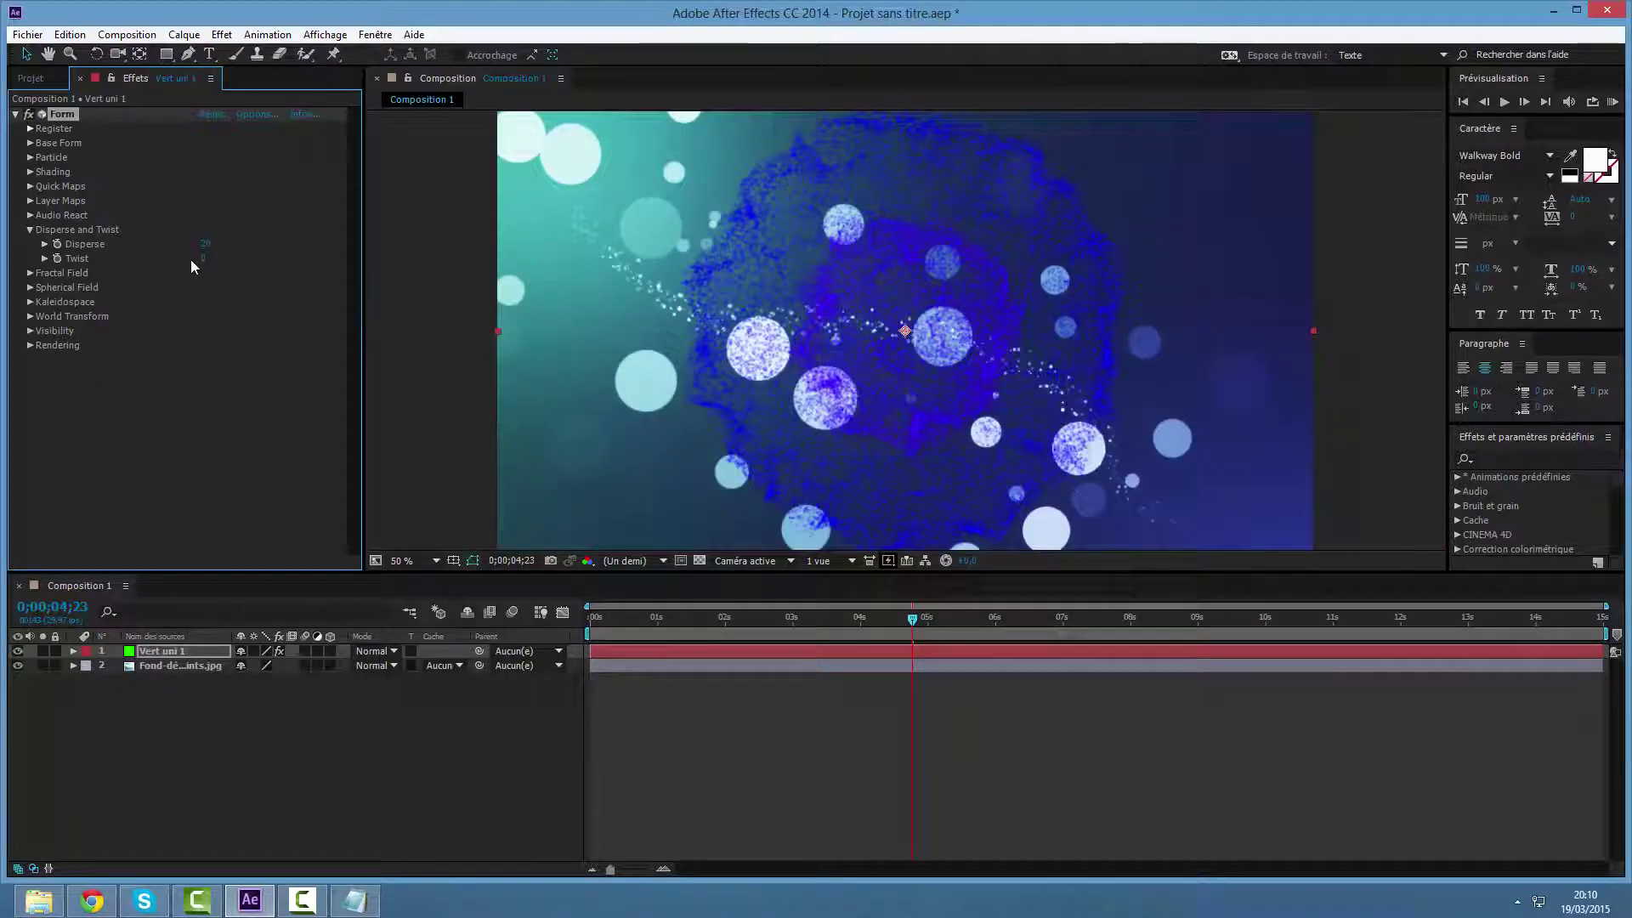
left_click(204, 257)
type("1")
key("Return")
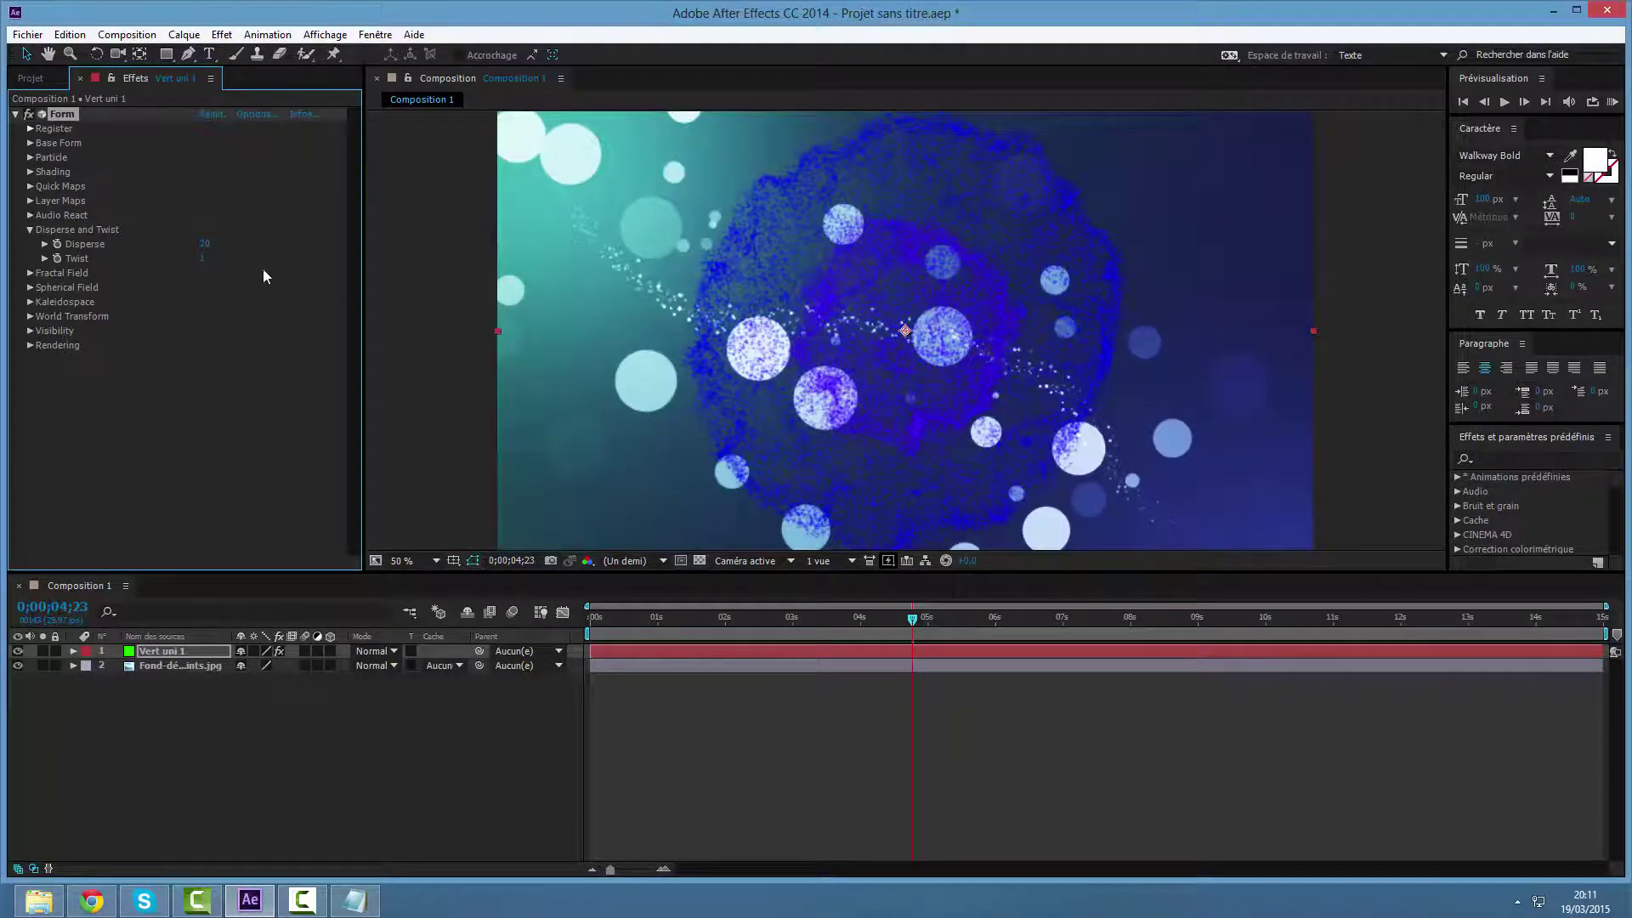
left_click(31, 230)
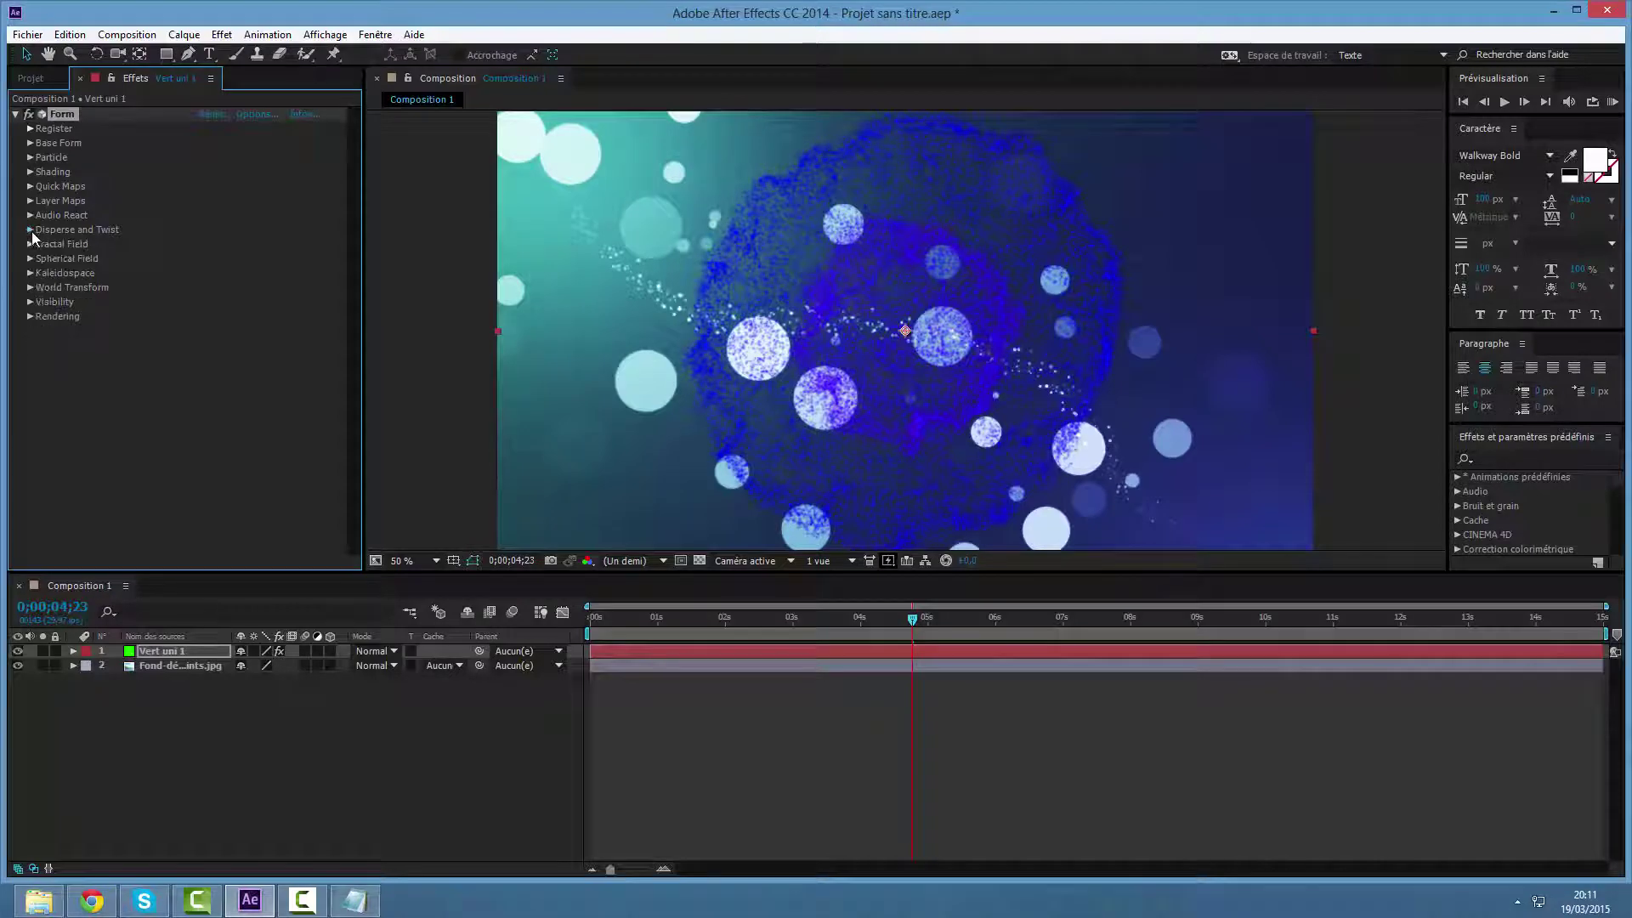
Recolour Form's Quick Maps gradient, making the purple stop cyan and the middle stop brighter blue.
left_click(29, 187)
left_click(42, 216)
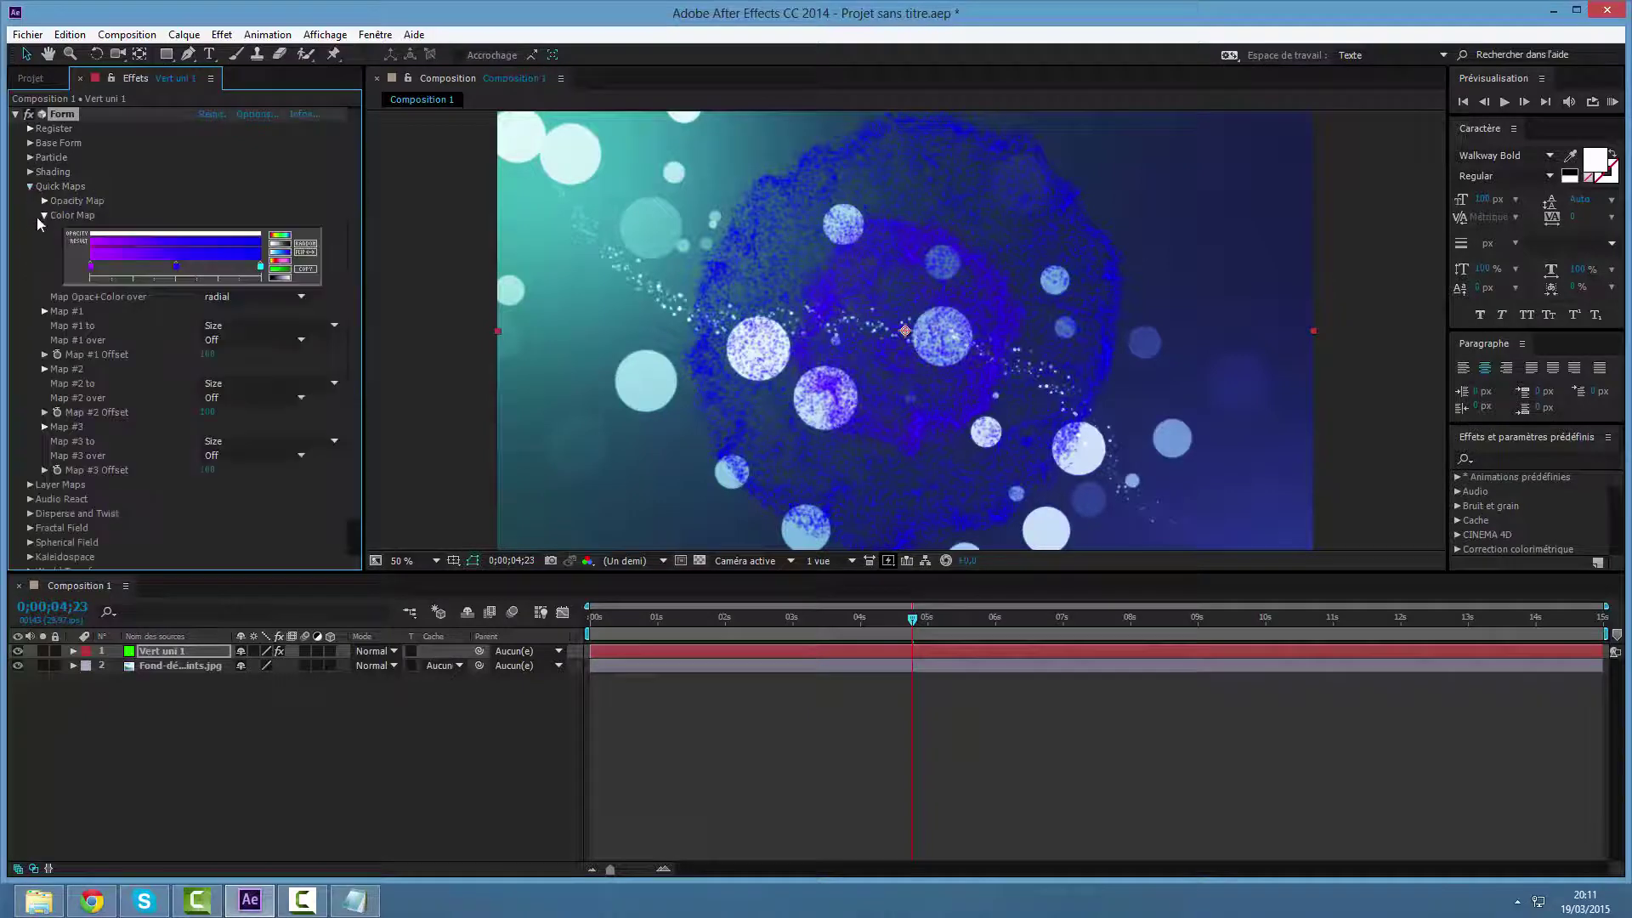
double_click(91, 267)
left_click_drag(300, 151, 299, 154)
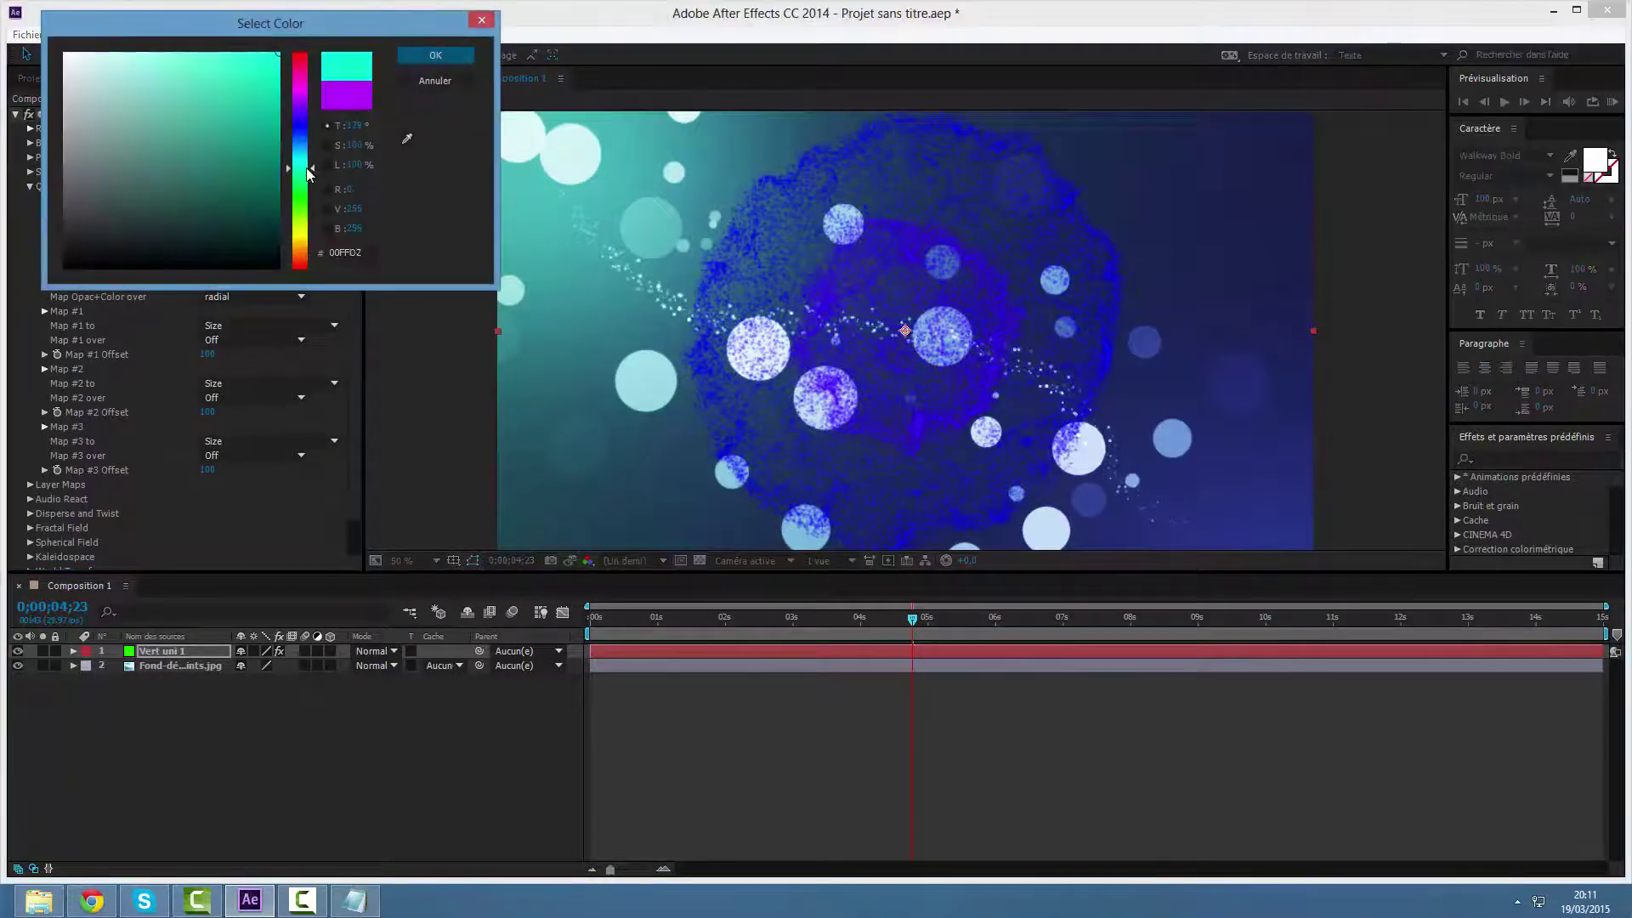
left_click(423, 58)
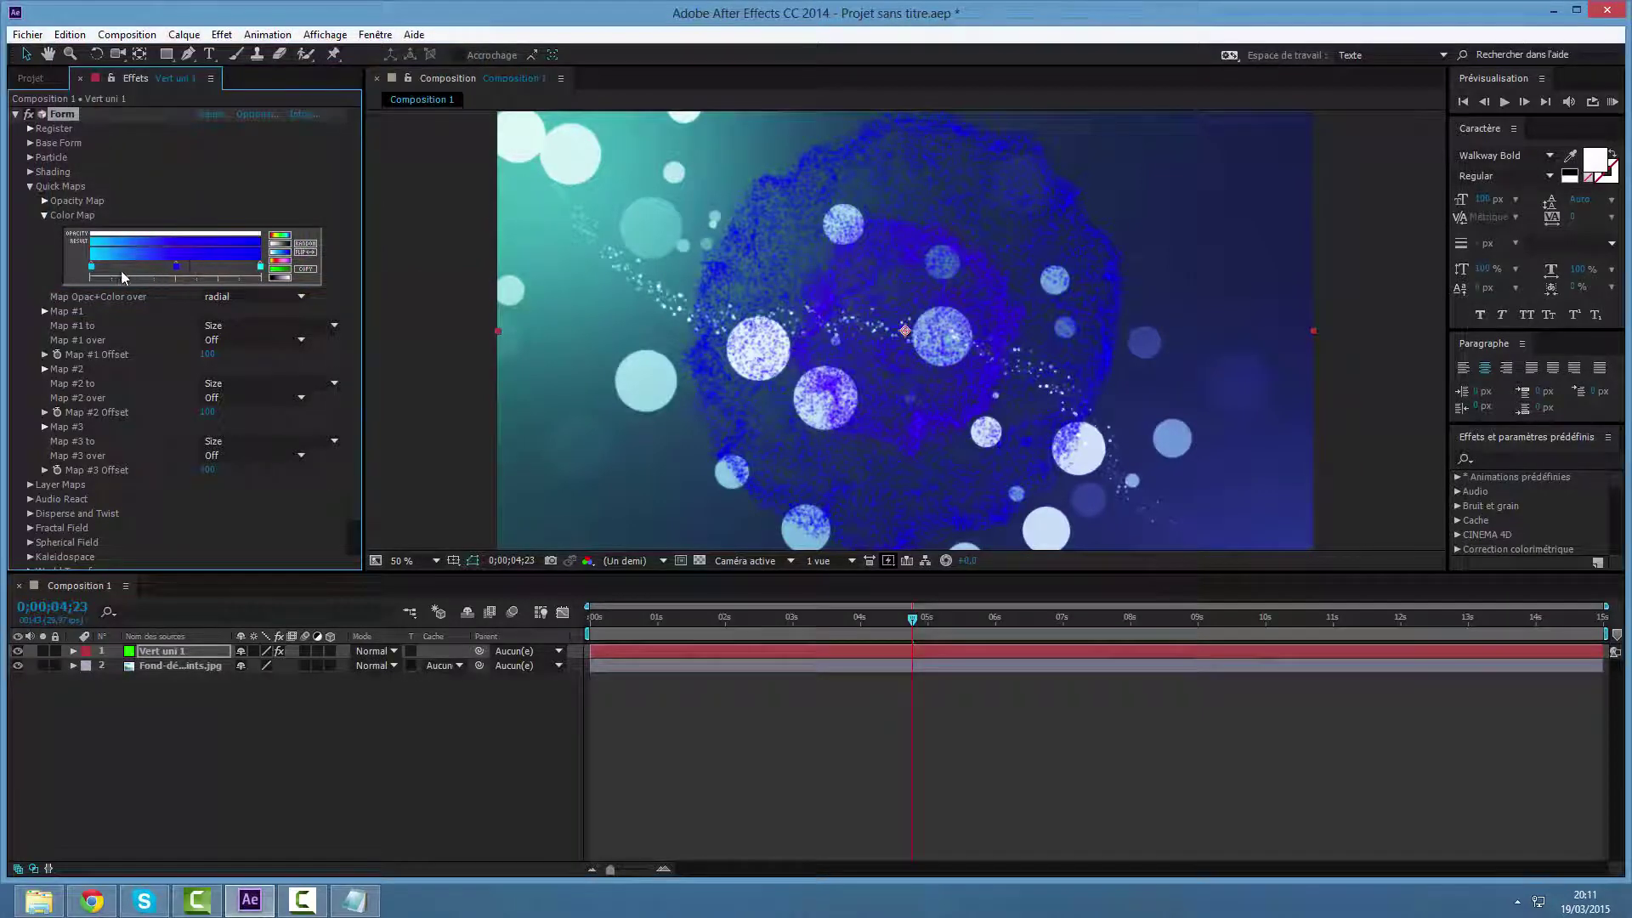
double_click(175, 267)
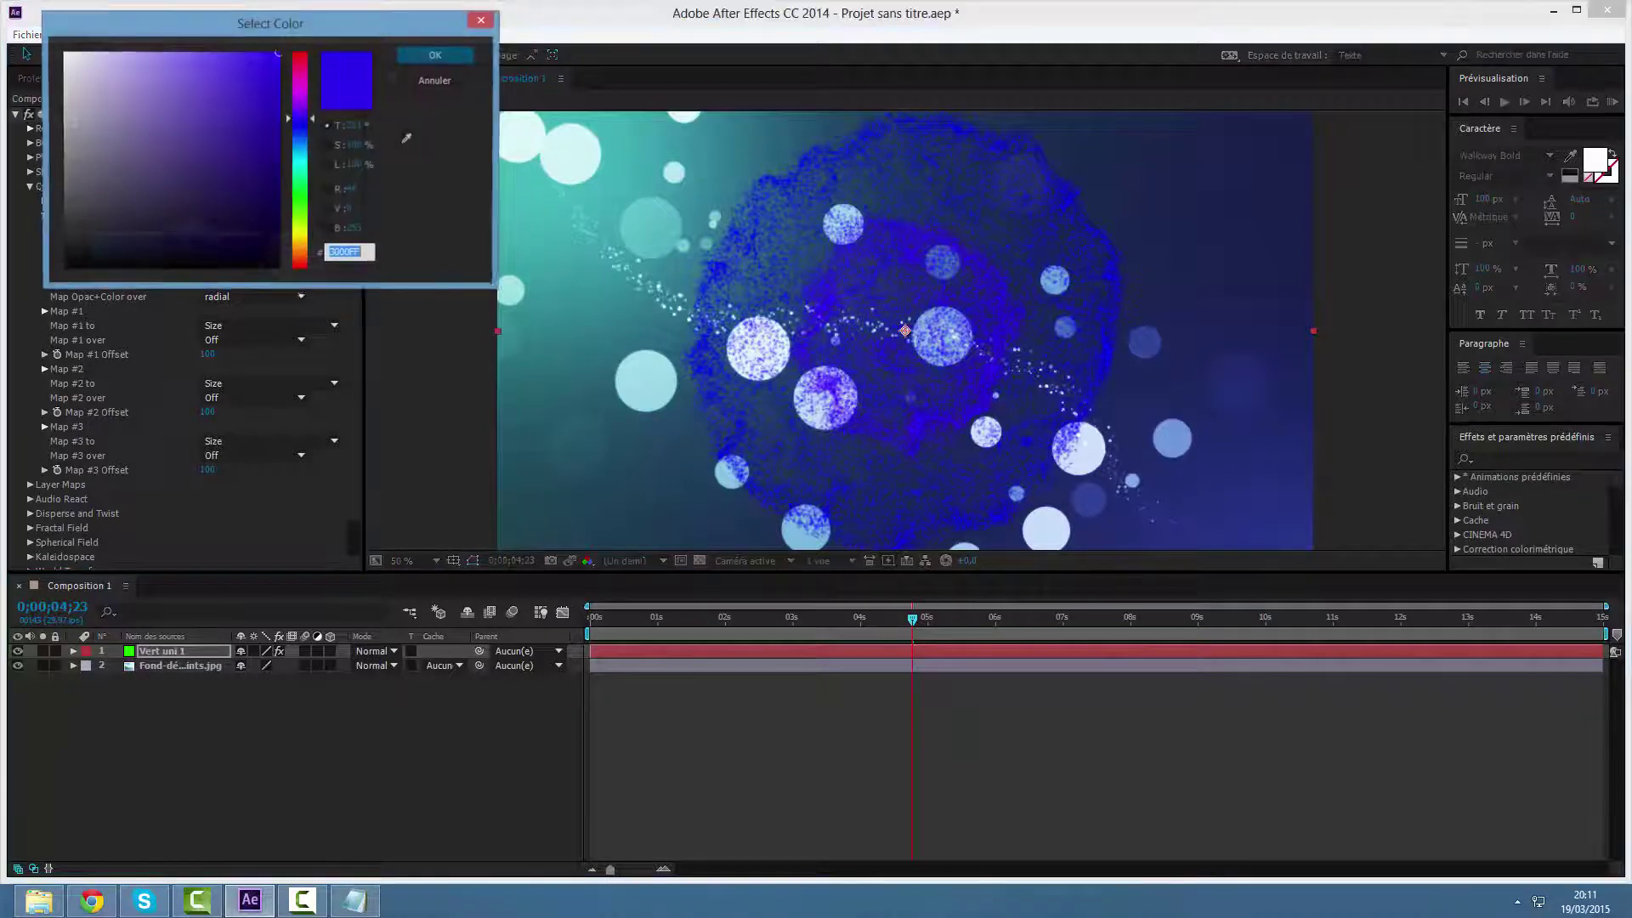
left_click(299, 147)
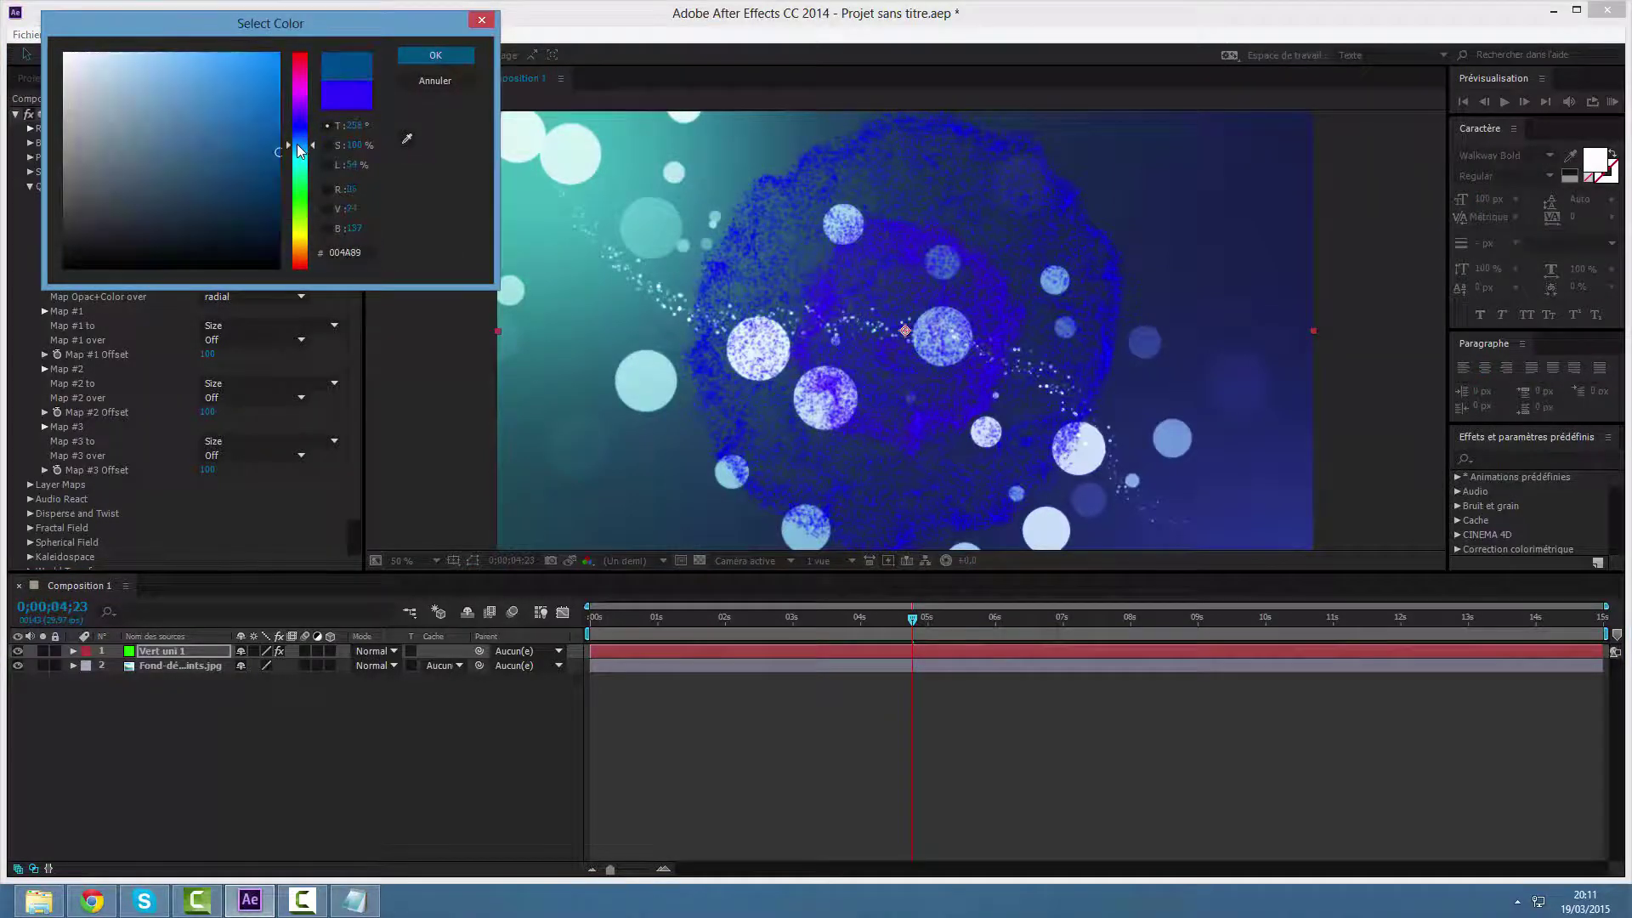
left_click_drag(278, 151, 281, 30)
left_click(423, 56)
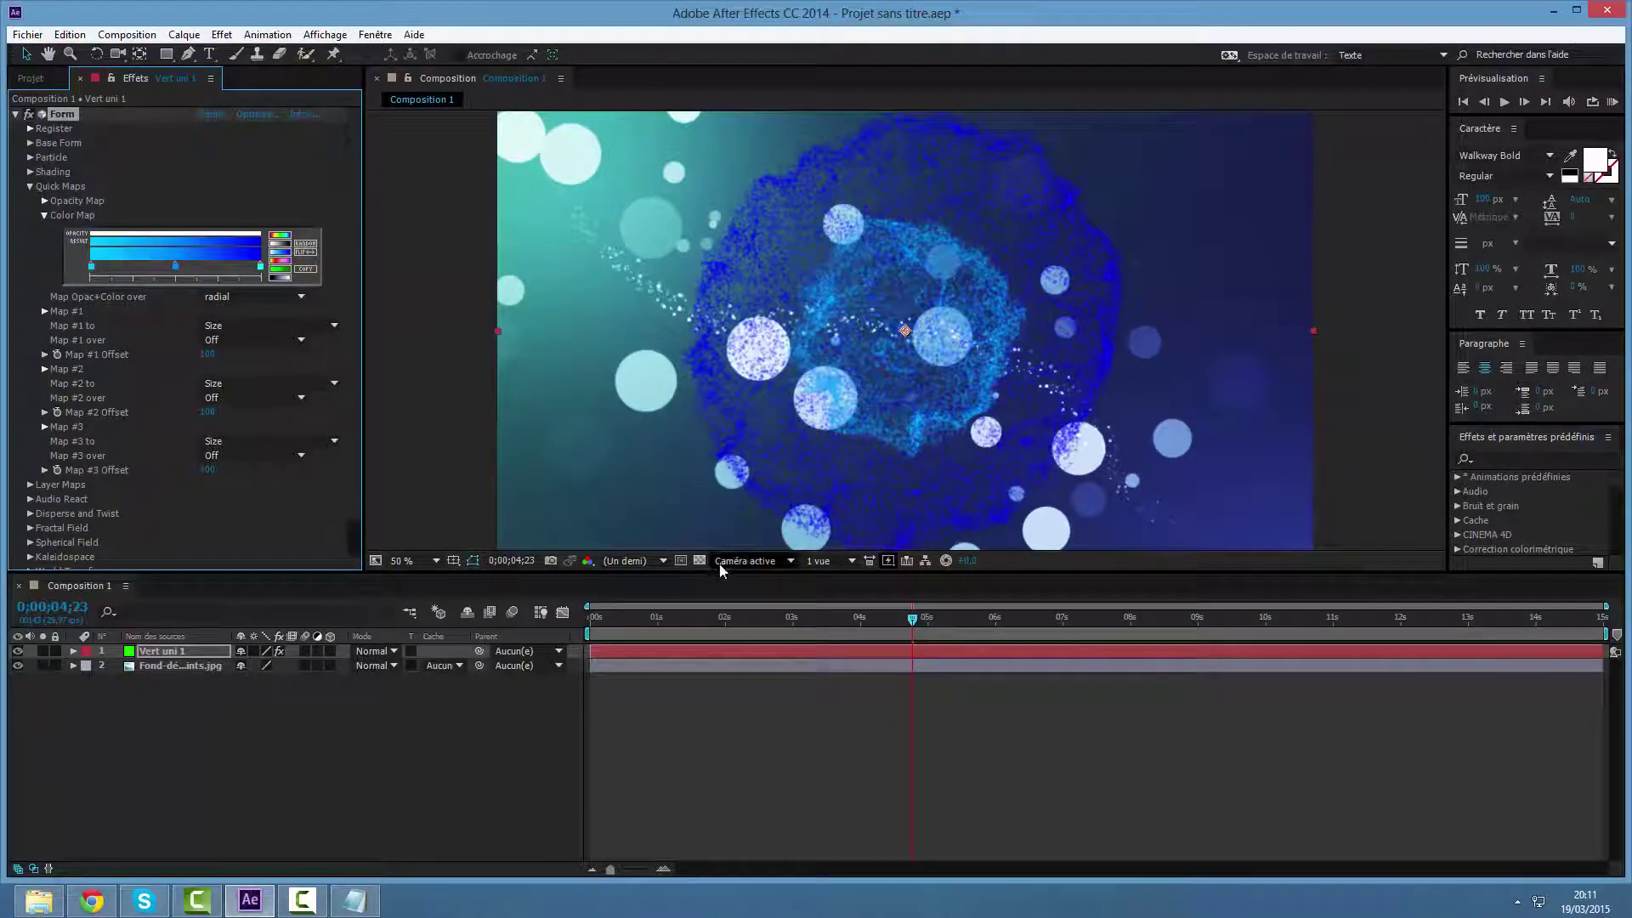
Preview the particle animation, then select Vert uni 1 and return to the first frame.
left_click_drag(911, 625, 591, 633)
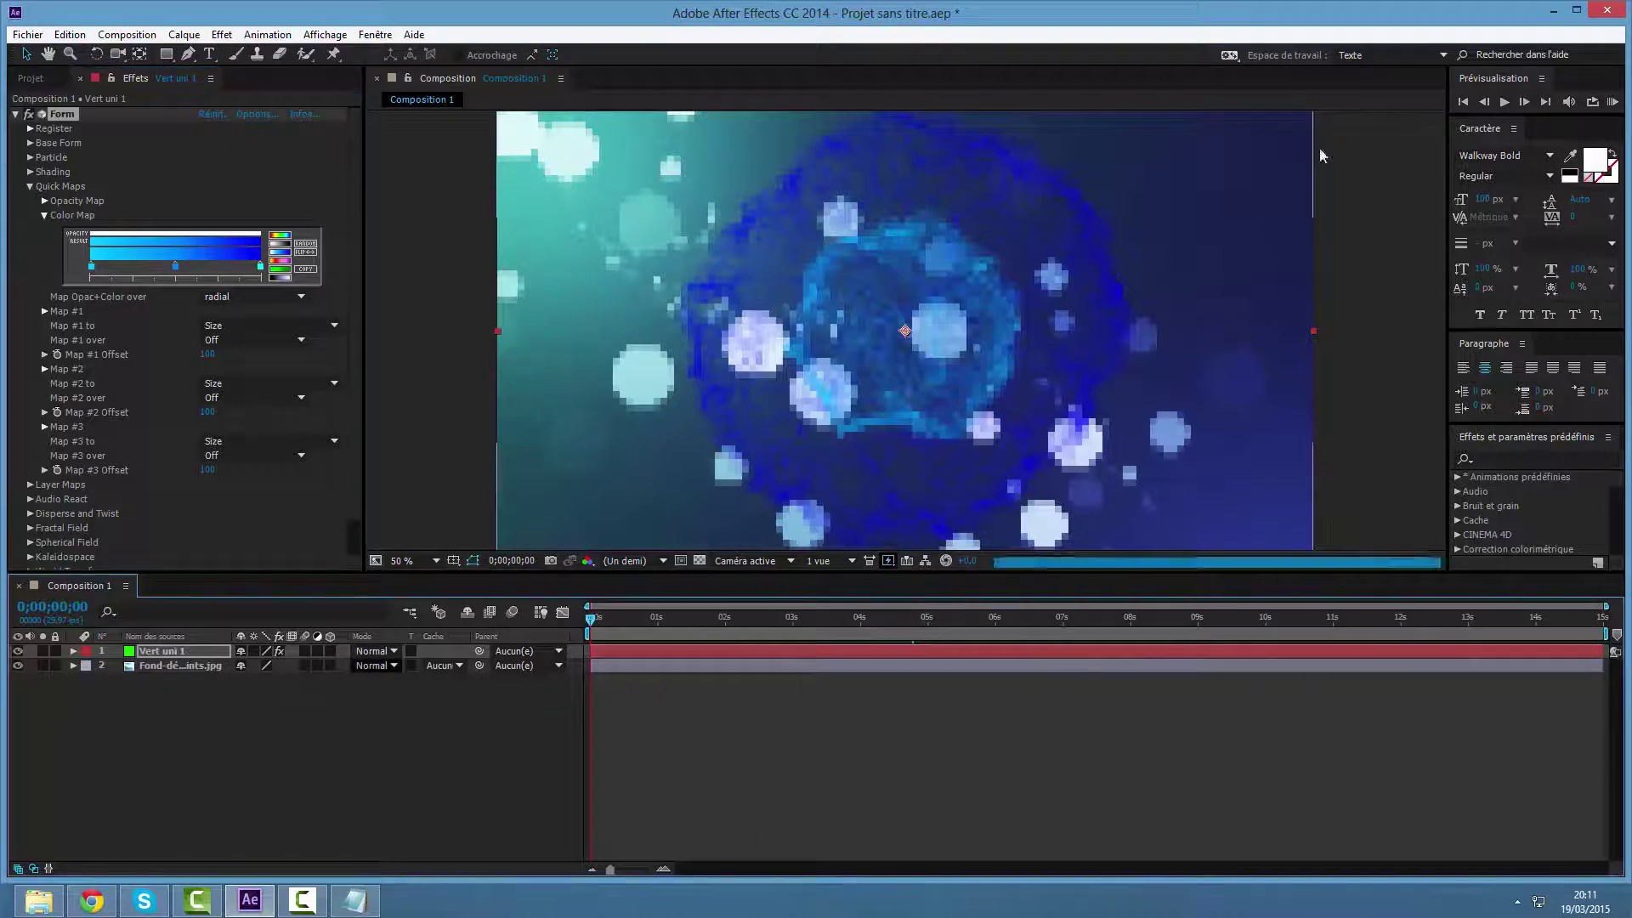
left_click(1512, 102)
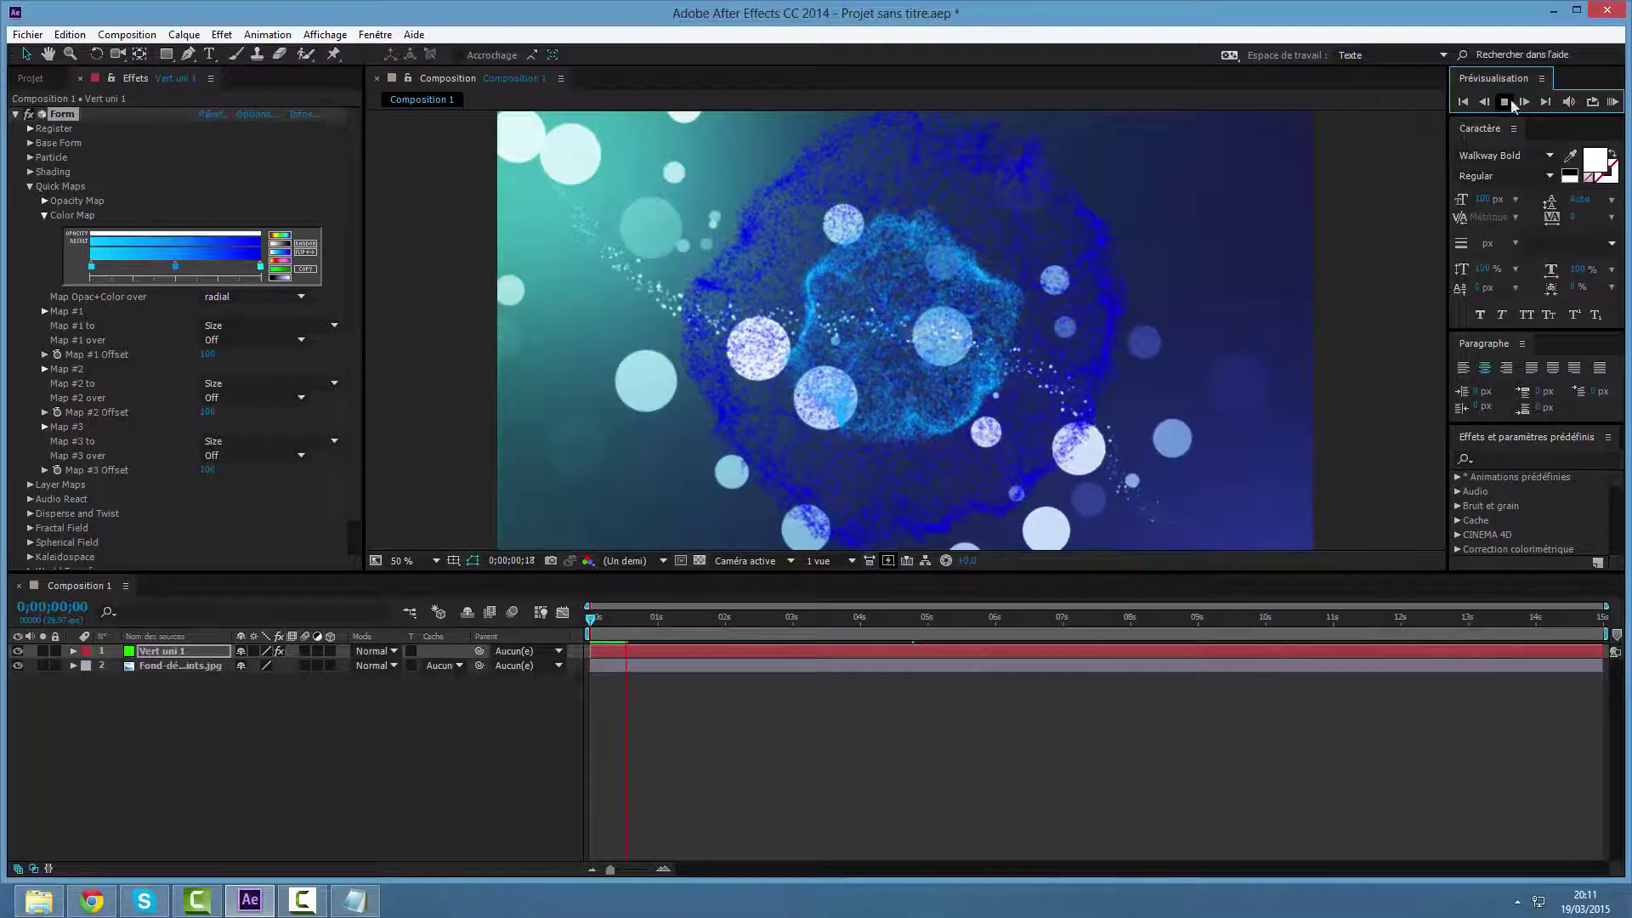
left_click(1512, 102)
left_click(162, 651)
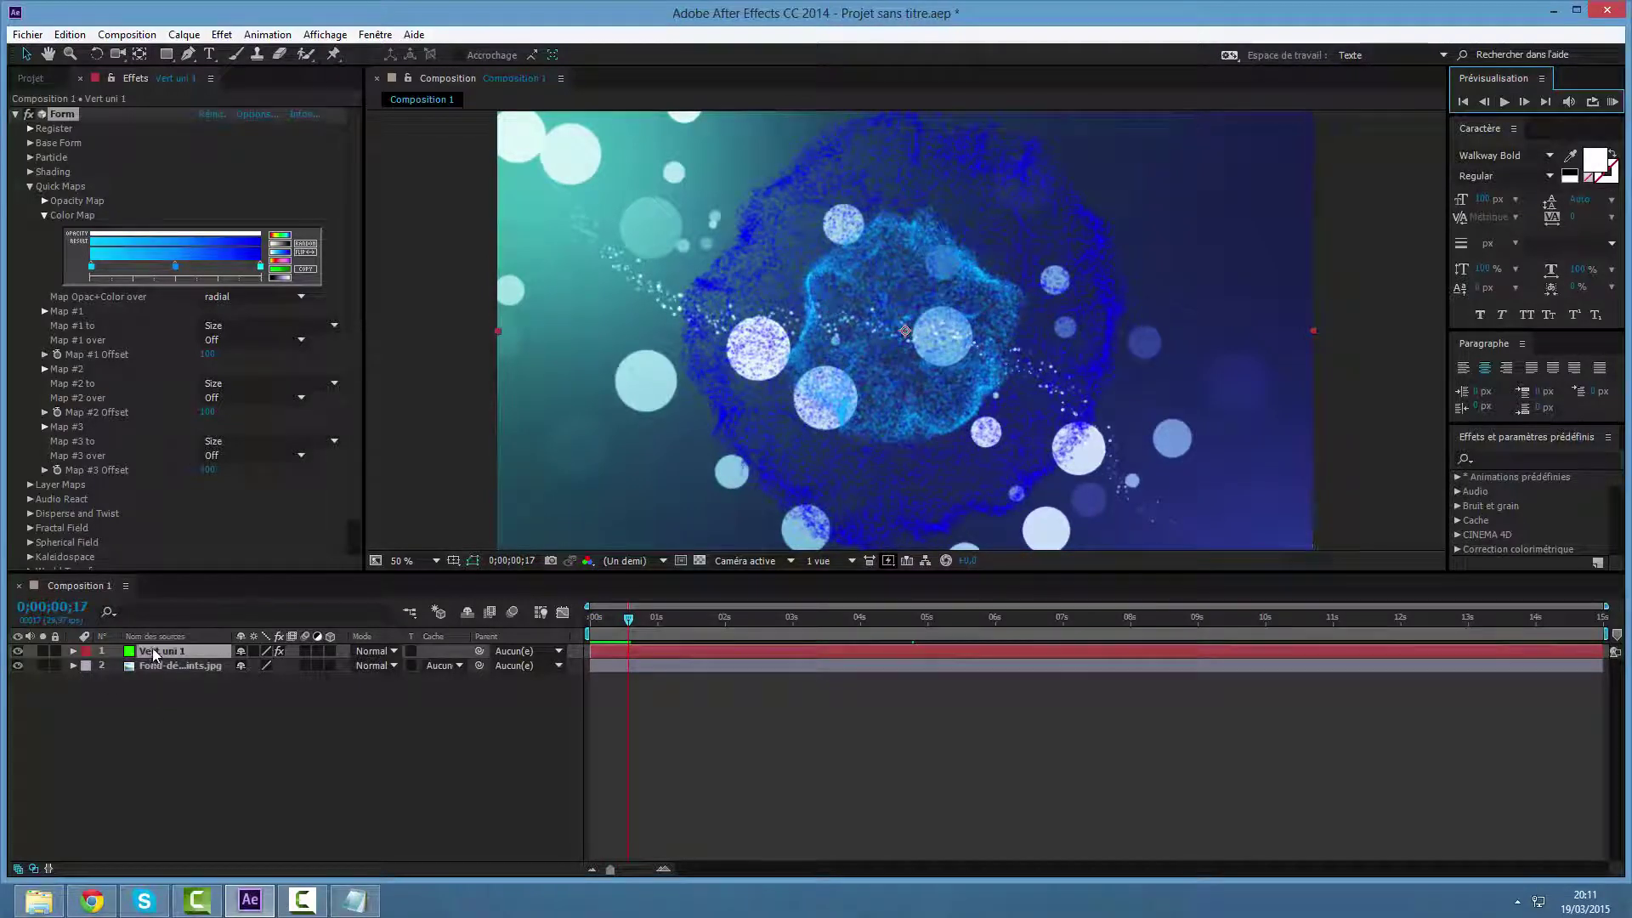
left_click_drag(618, 625, 590, 624)
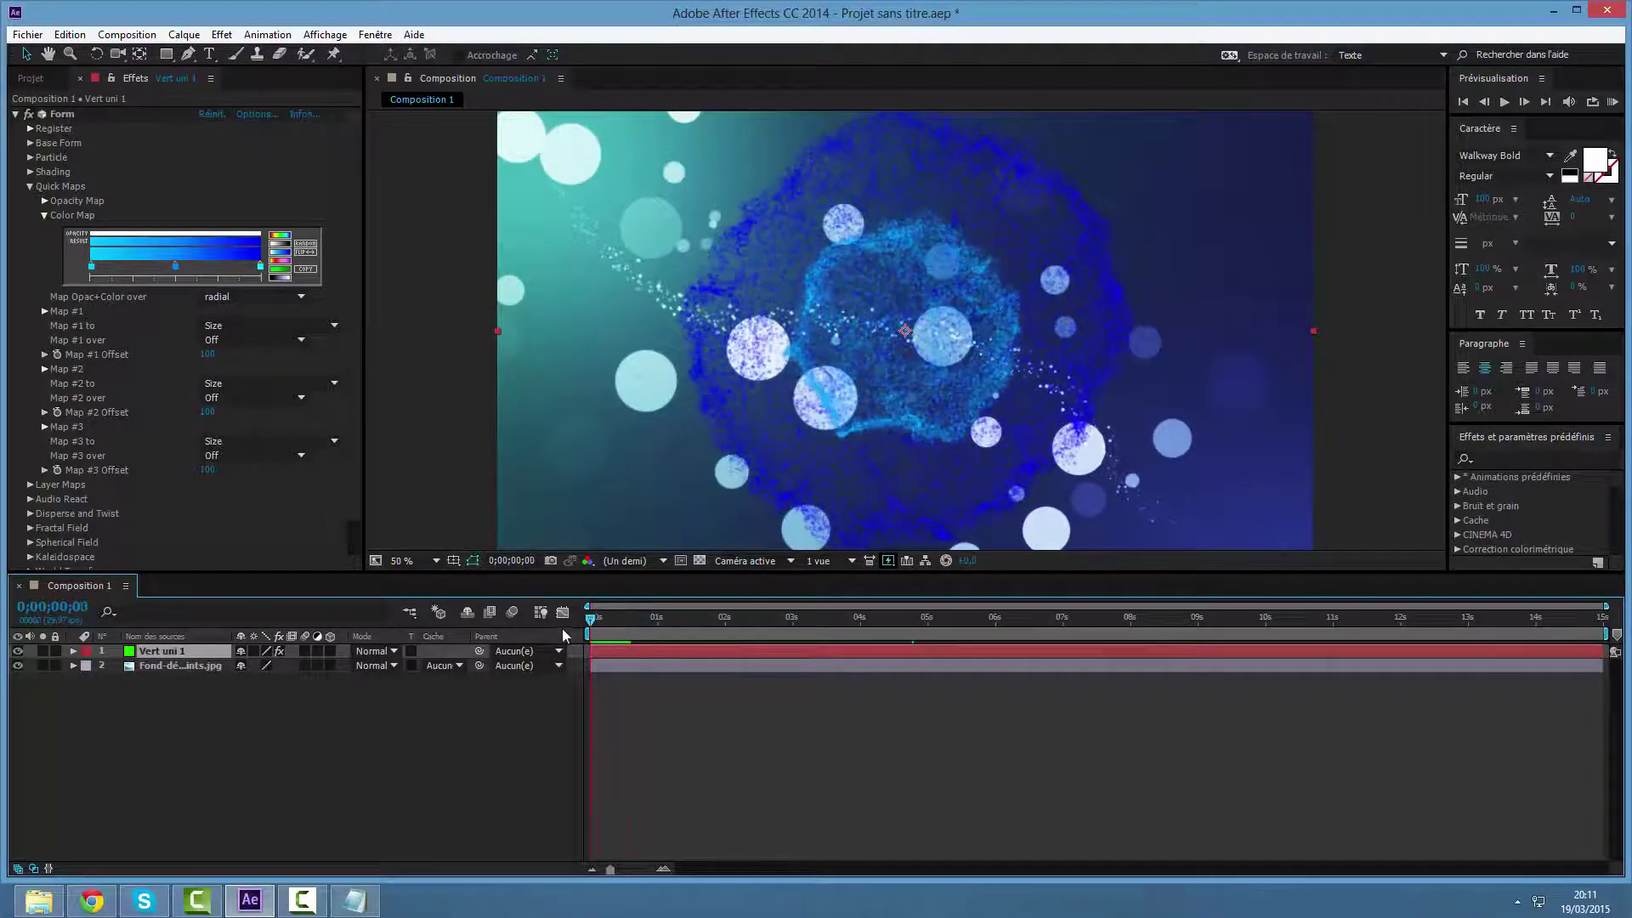
Enable opacity keyframing on Vert uni 1 and set 0% opacity at about 14 seconds.
left_click(74, 651)
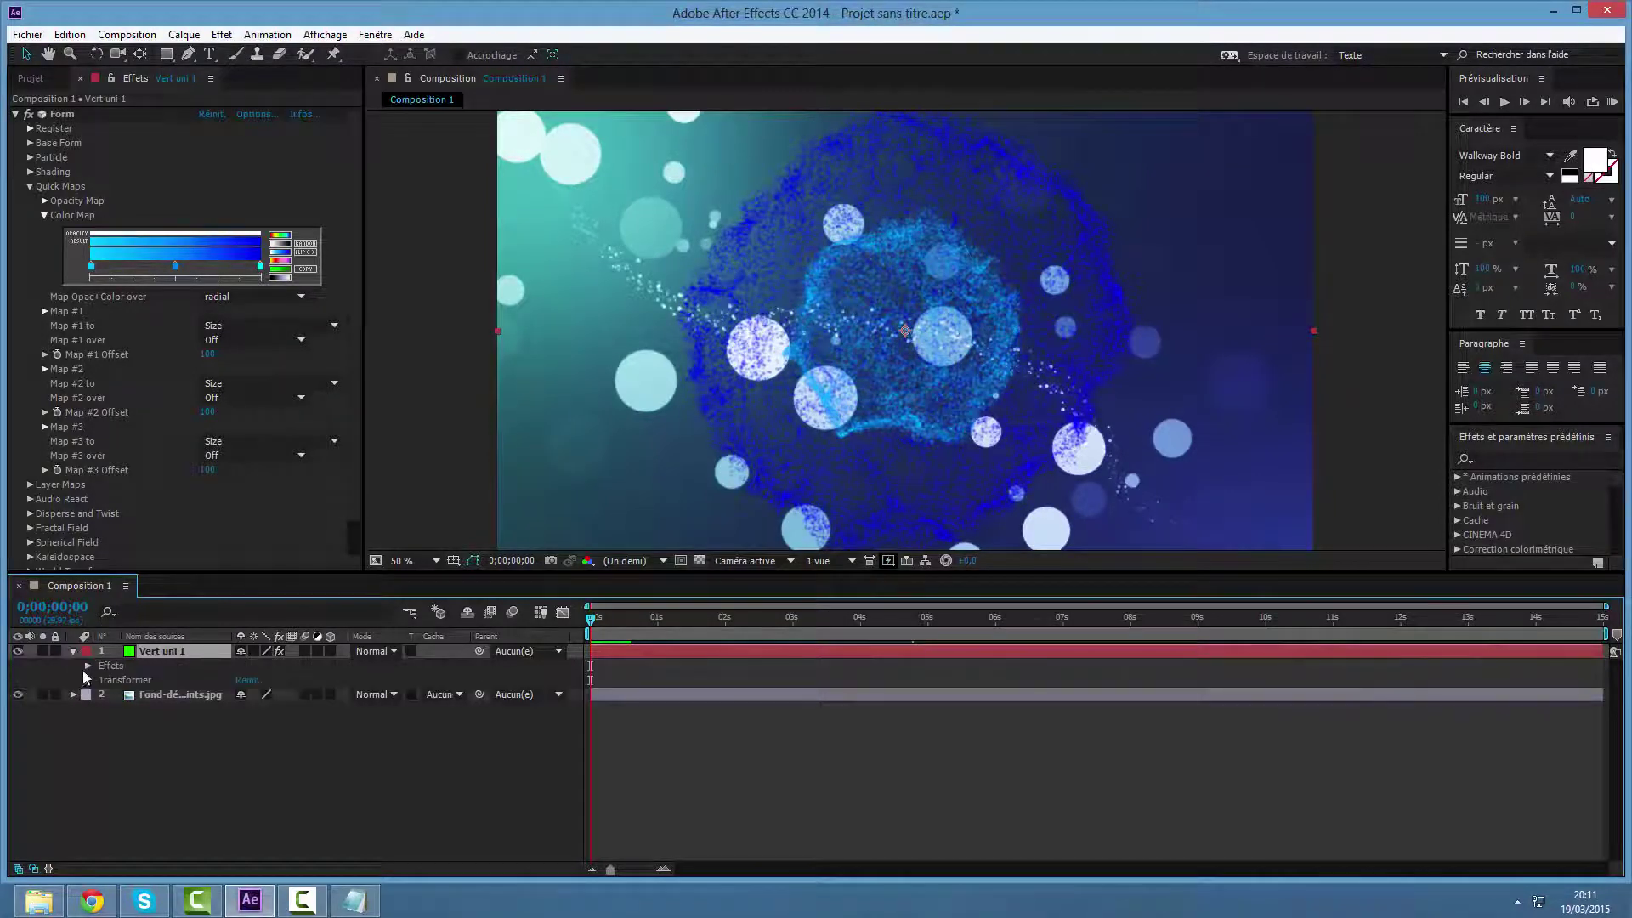
left_click(87, 668)
left_click(87, 668)
left_click(89, 680)
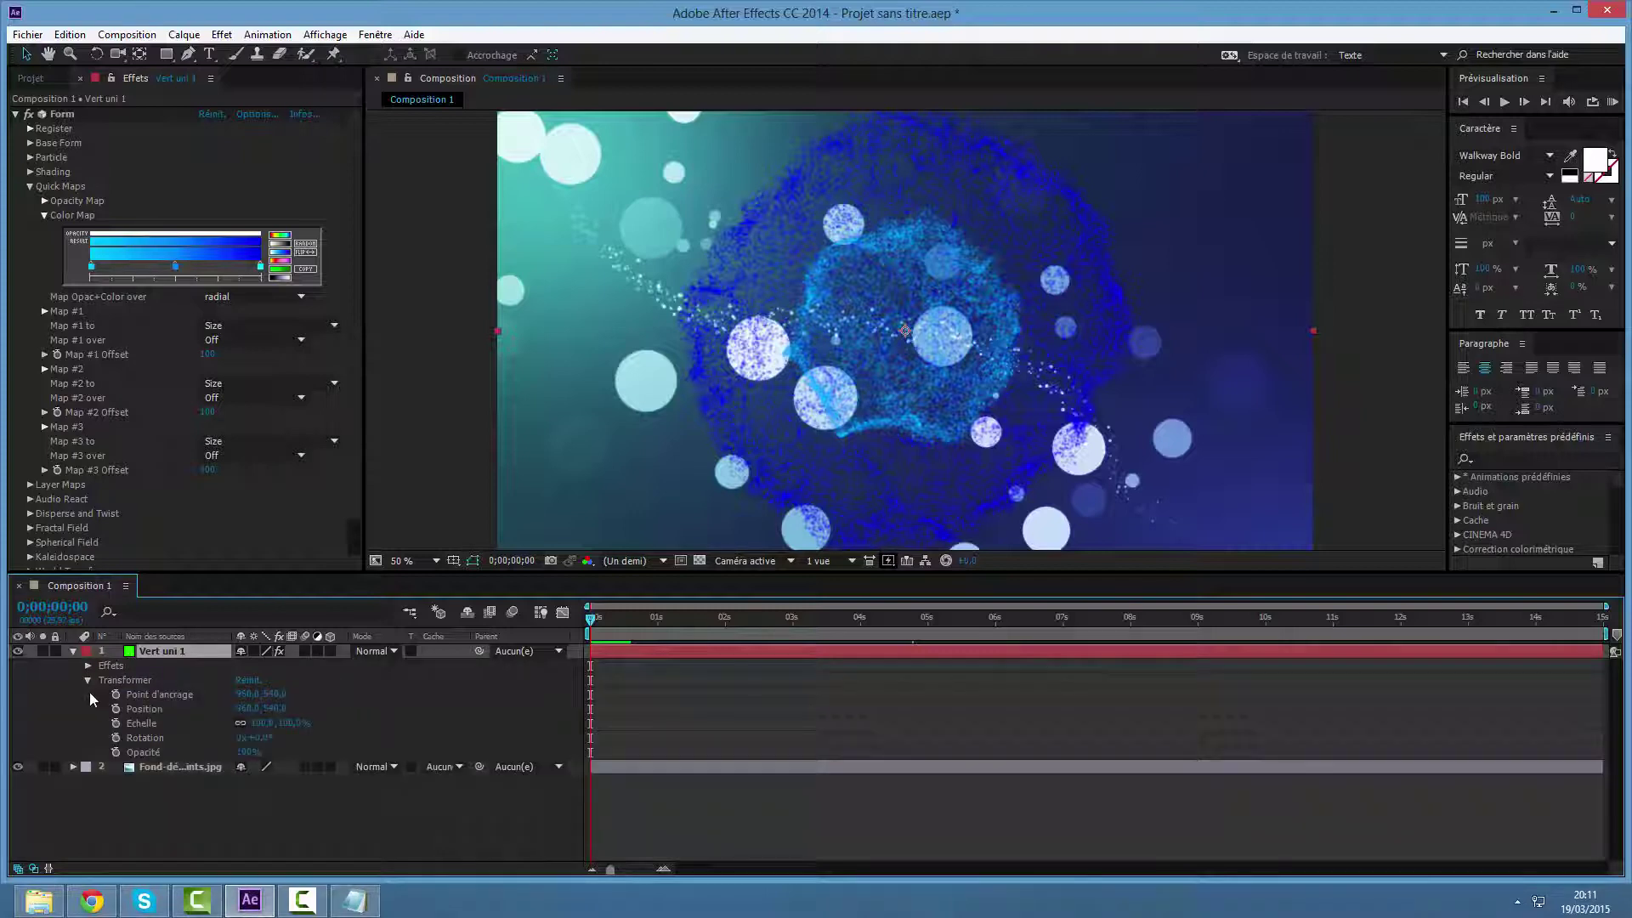
left_click(116, 751)
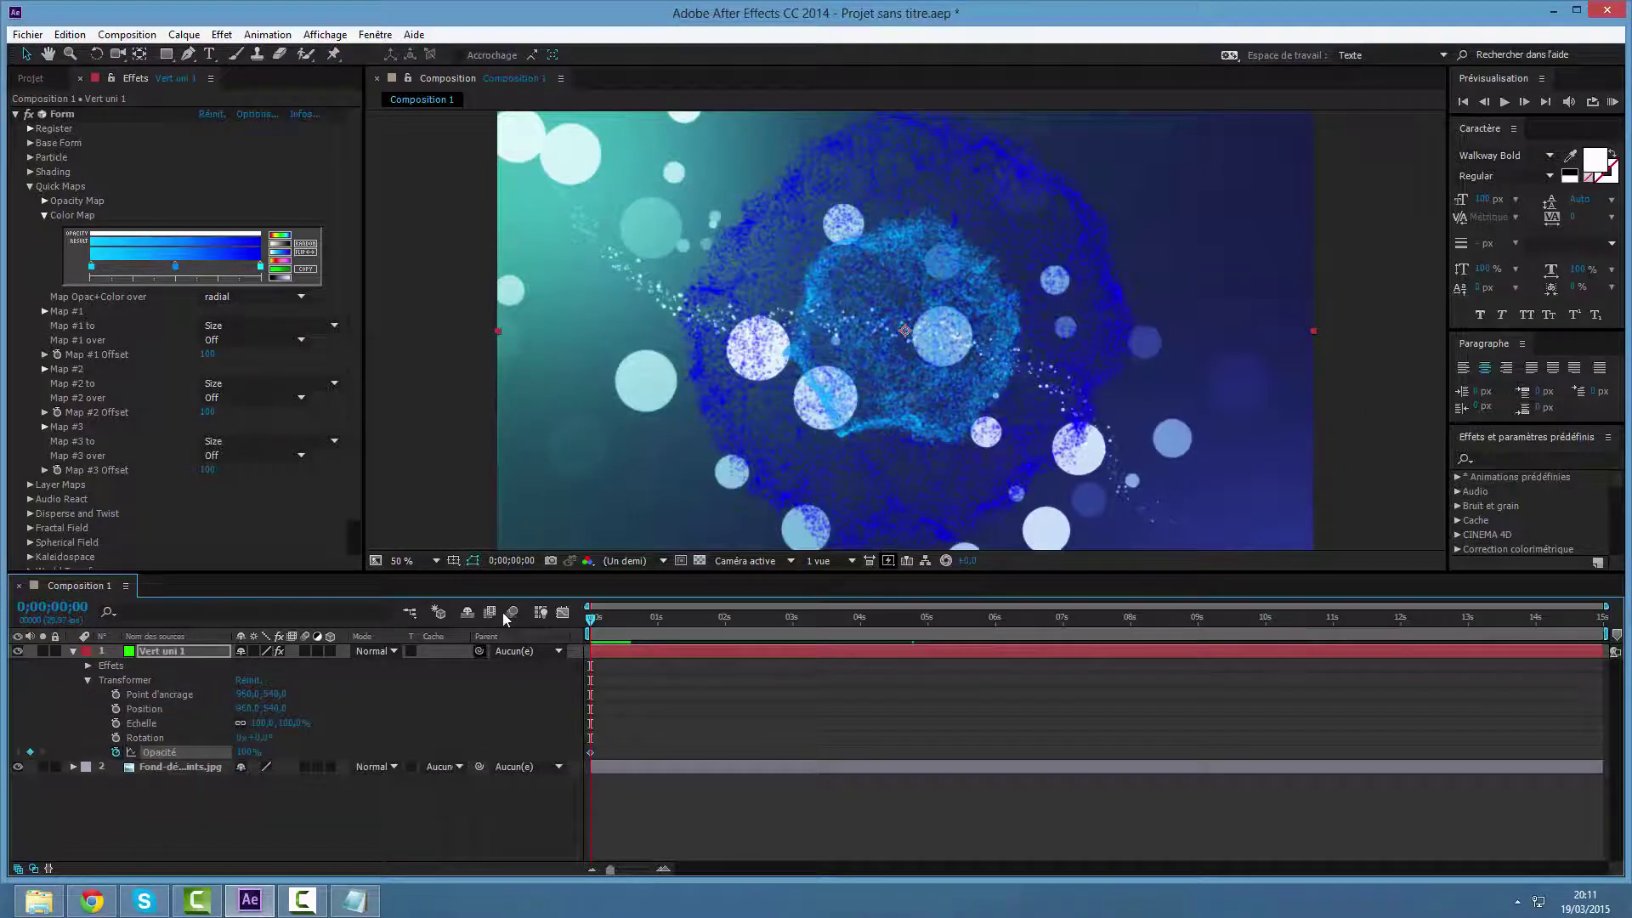
left_click_drag(590, 618, 881, 618)
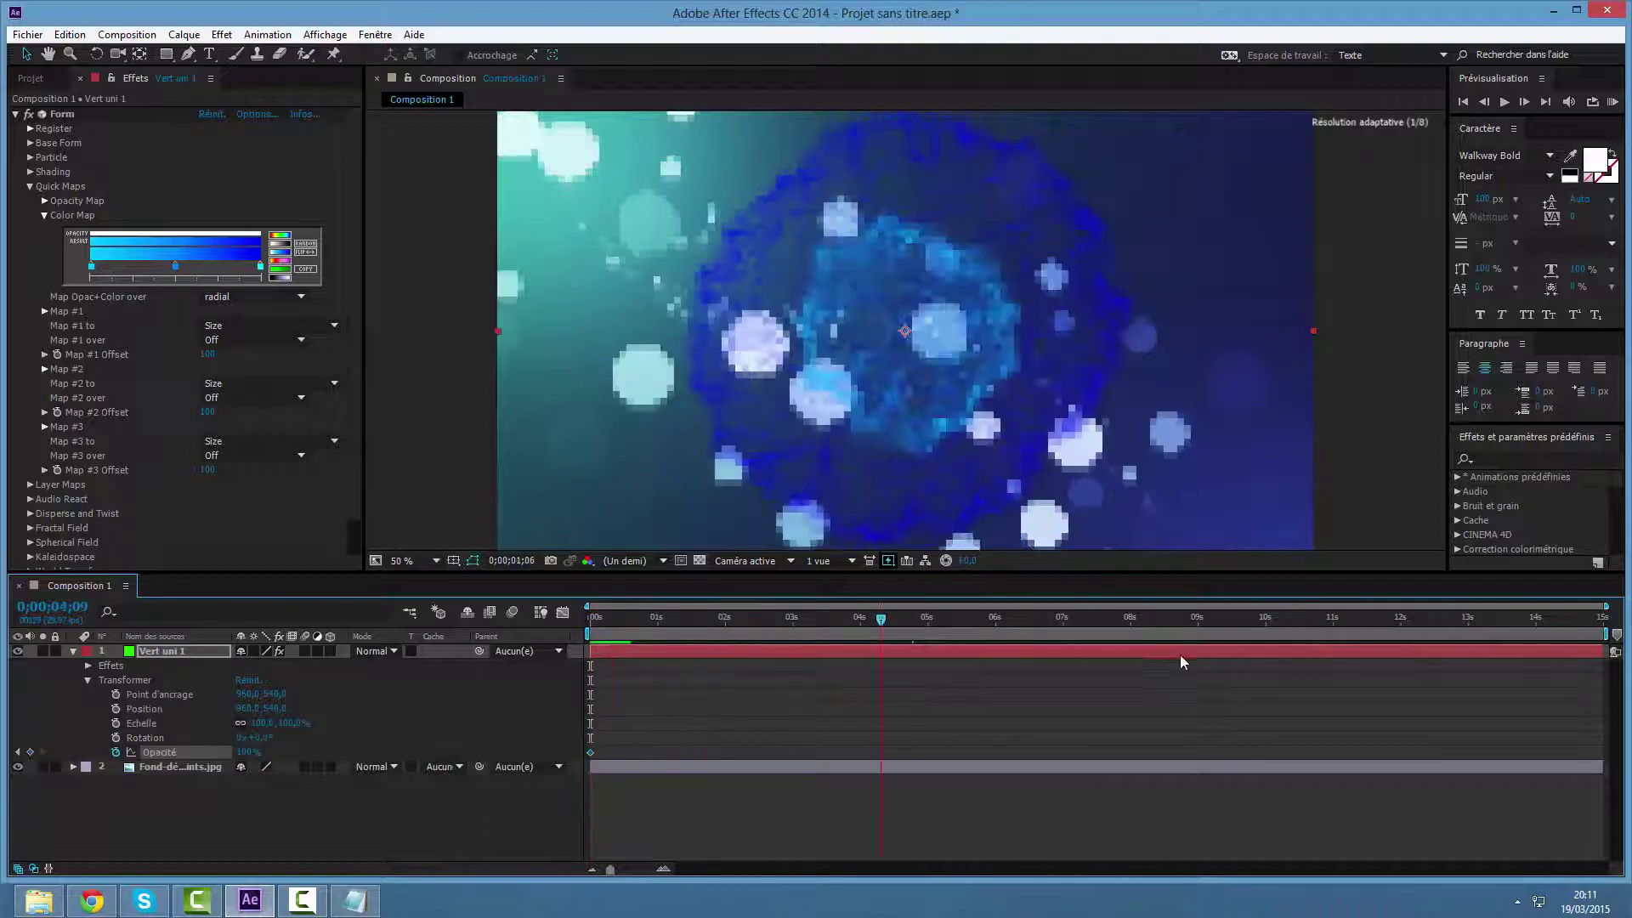
left_click(1537, 618)
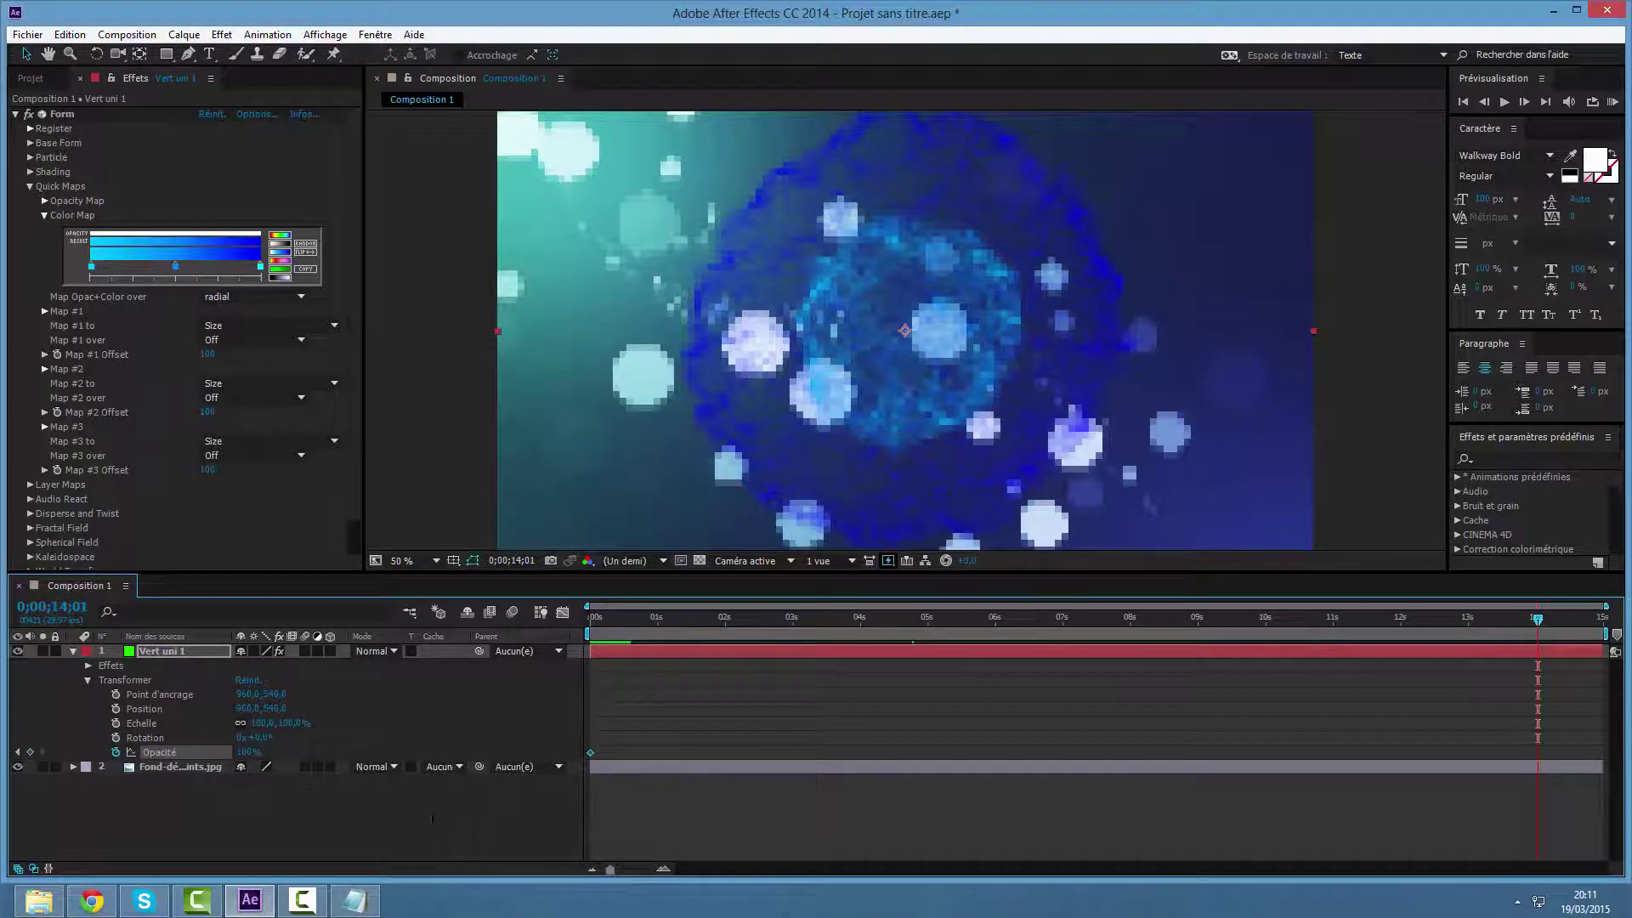
left_click(249, 752)
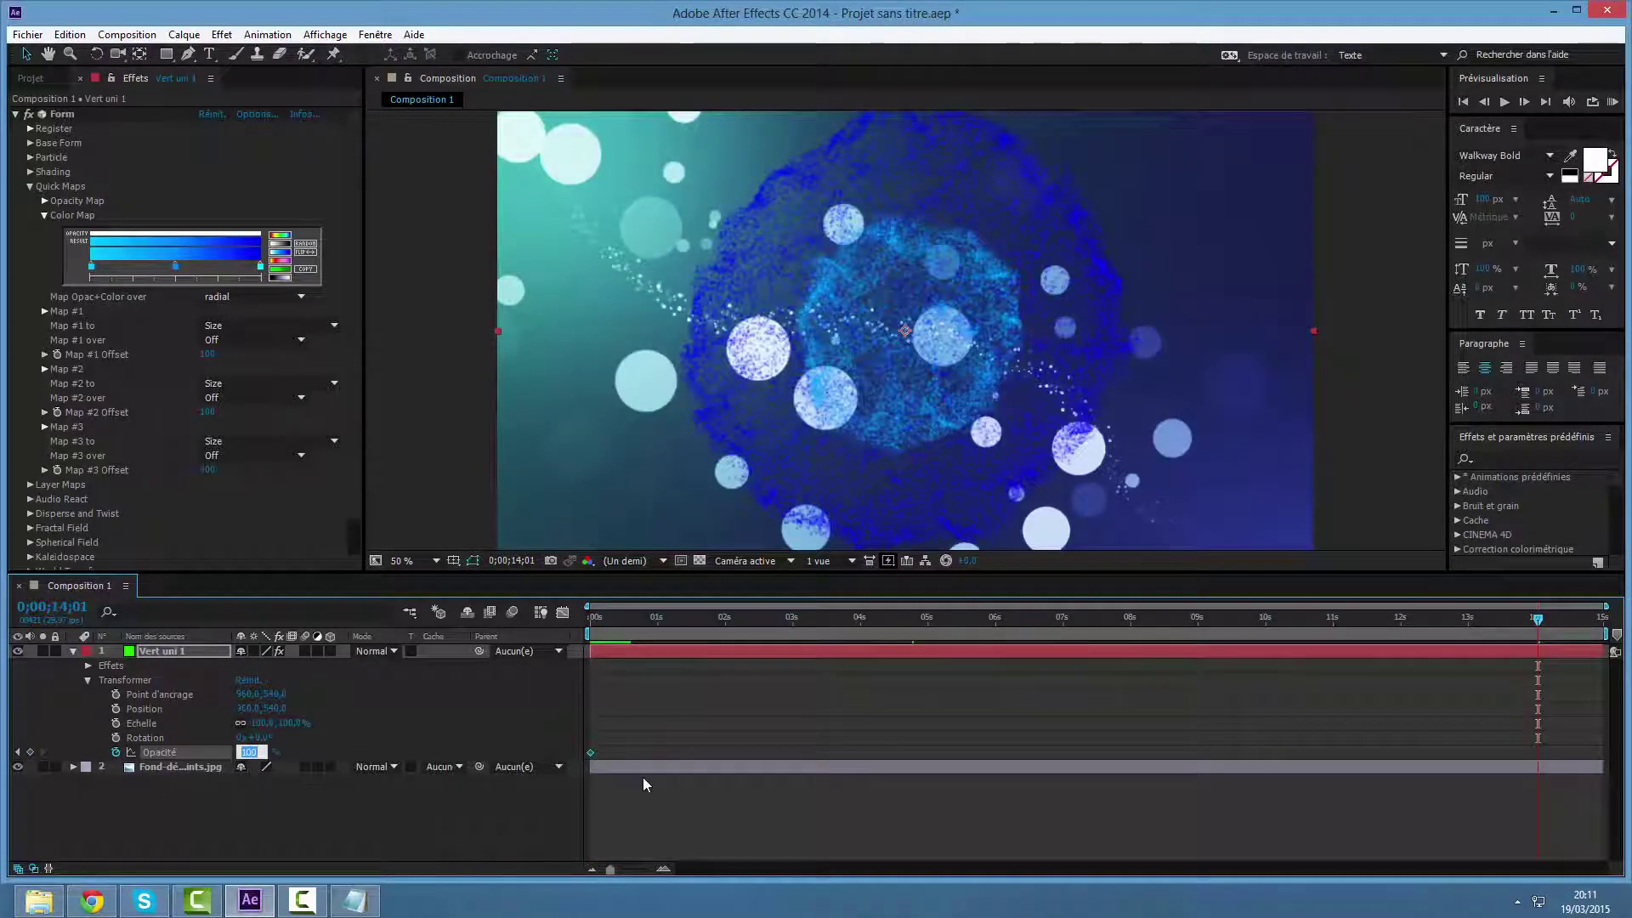
type("0")
key("Return")
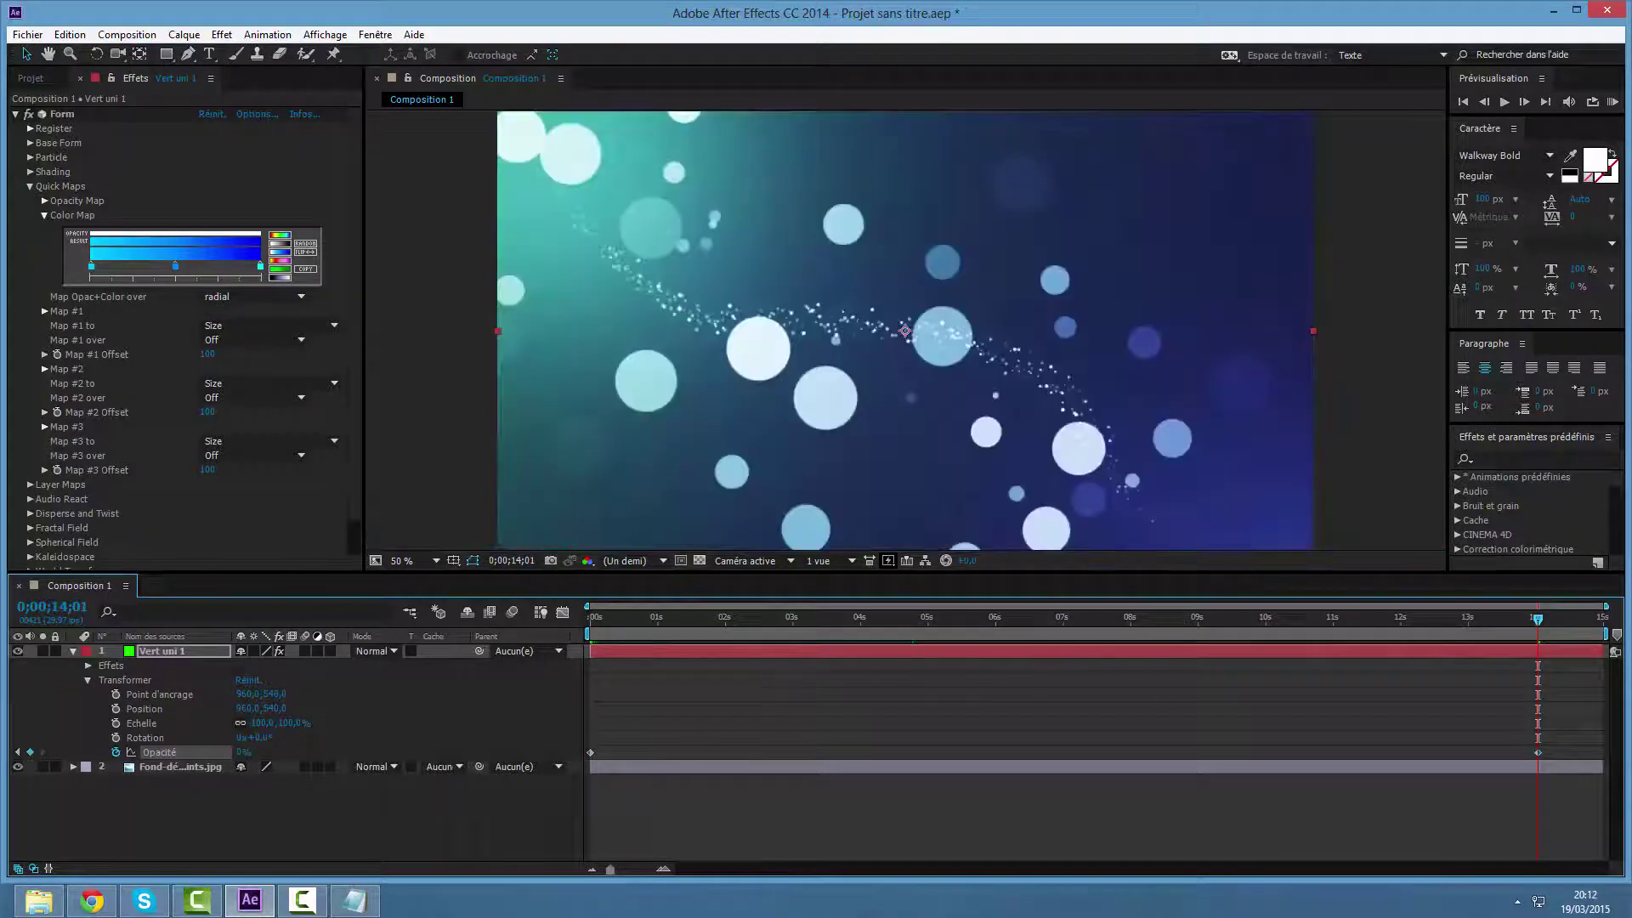
Set 100% opacity at 11 seconds, check the fade, and return to the start.
mouse_move(1537, 619)
left_mouse_down()
mouse_move(1473, 637)
mouse_move(1487, 644)
mouse_move(1350, 651)
left_mouse_up()
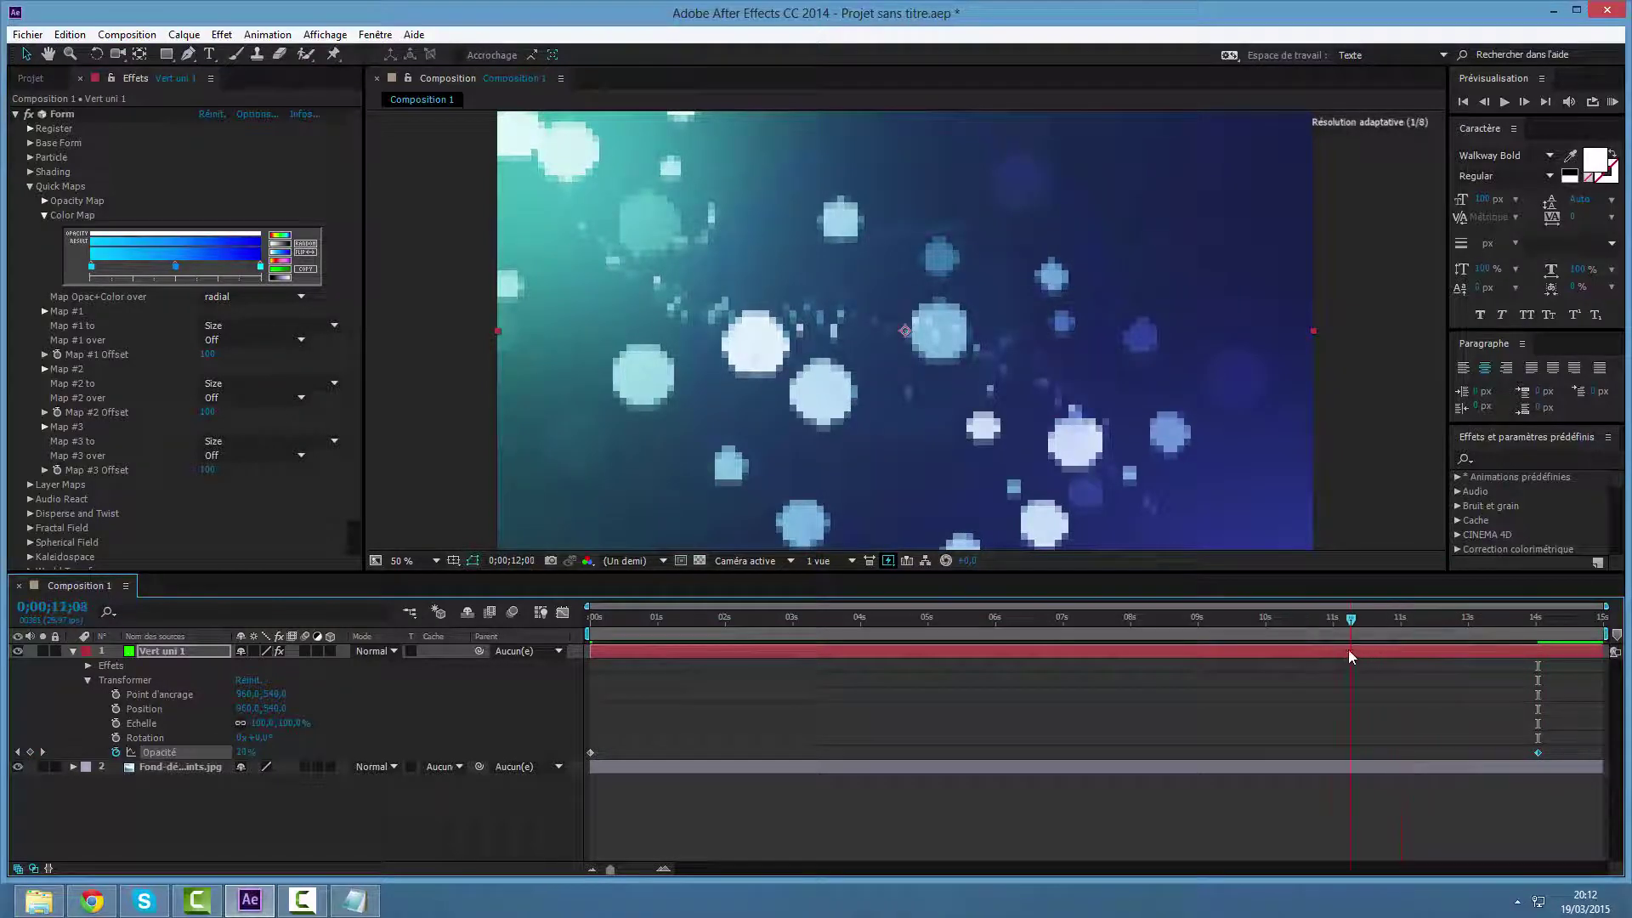
left_click(255, 752)
type("100")
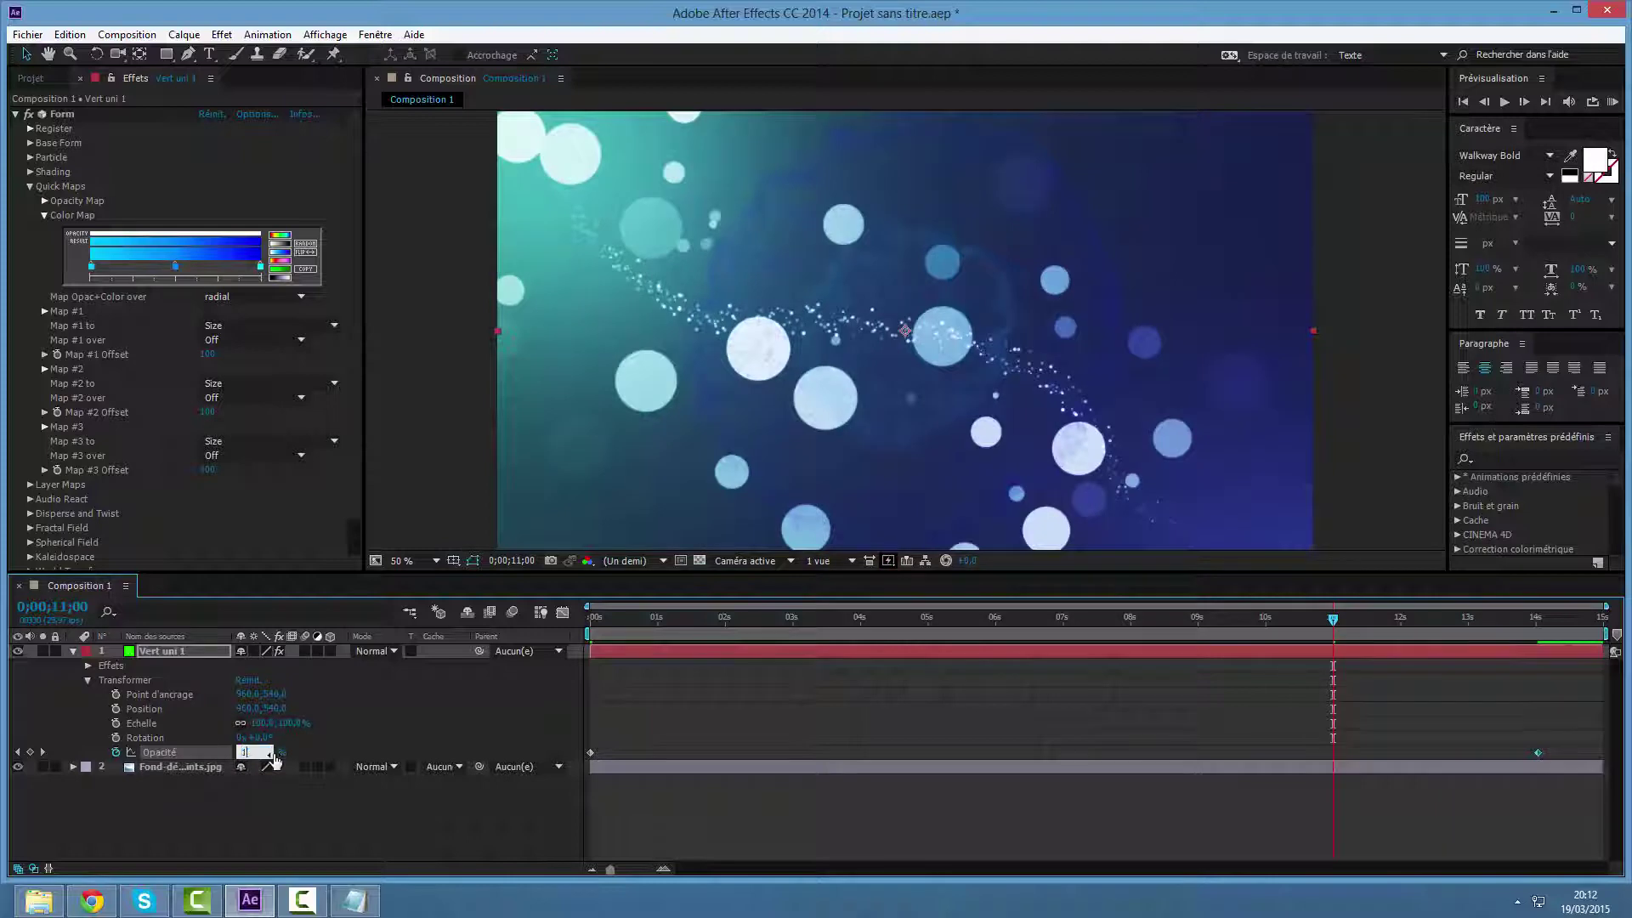
key("Return")
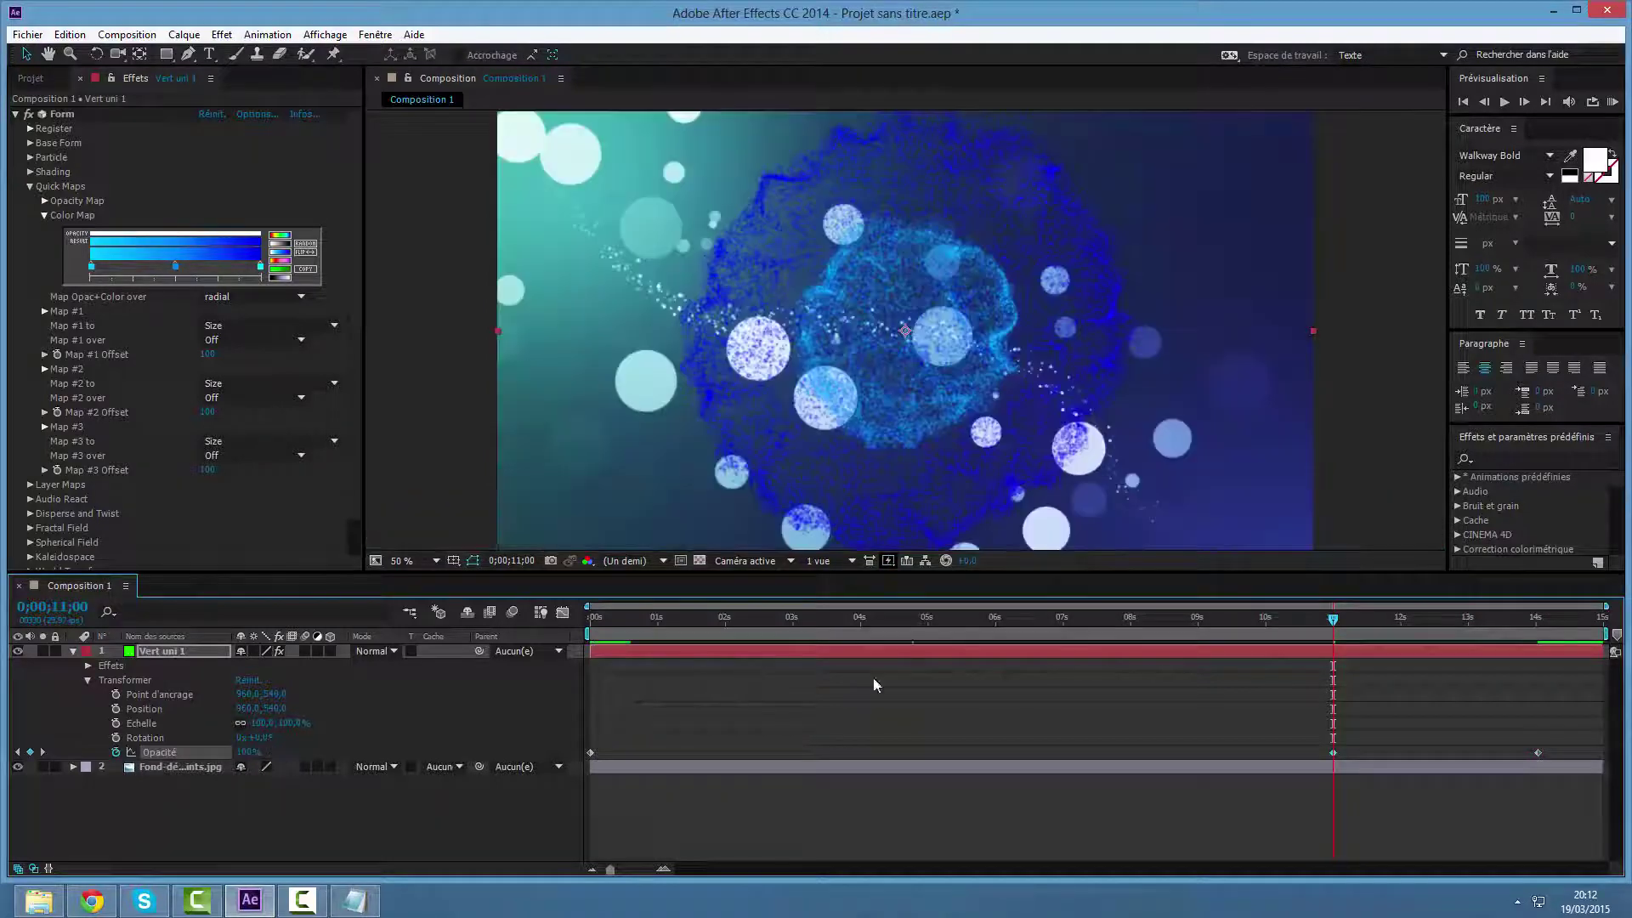
left_click_drag(1334, 624, 1249, 625)
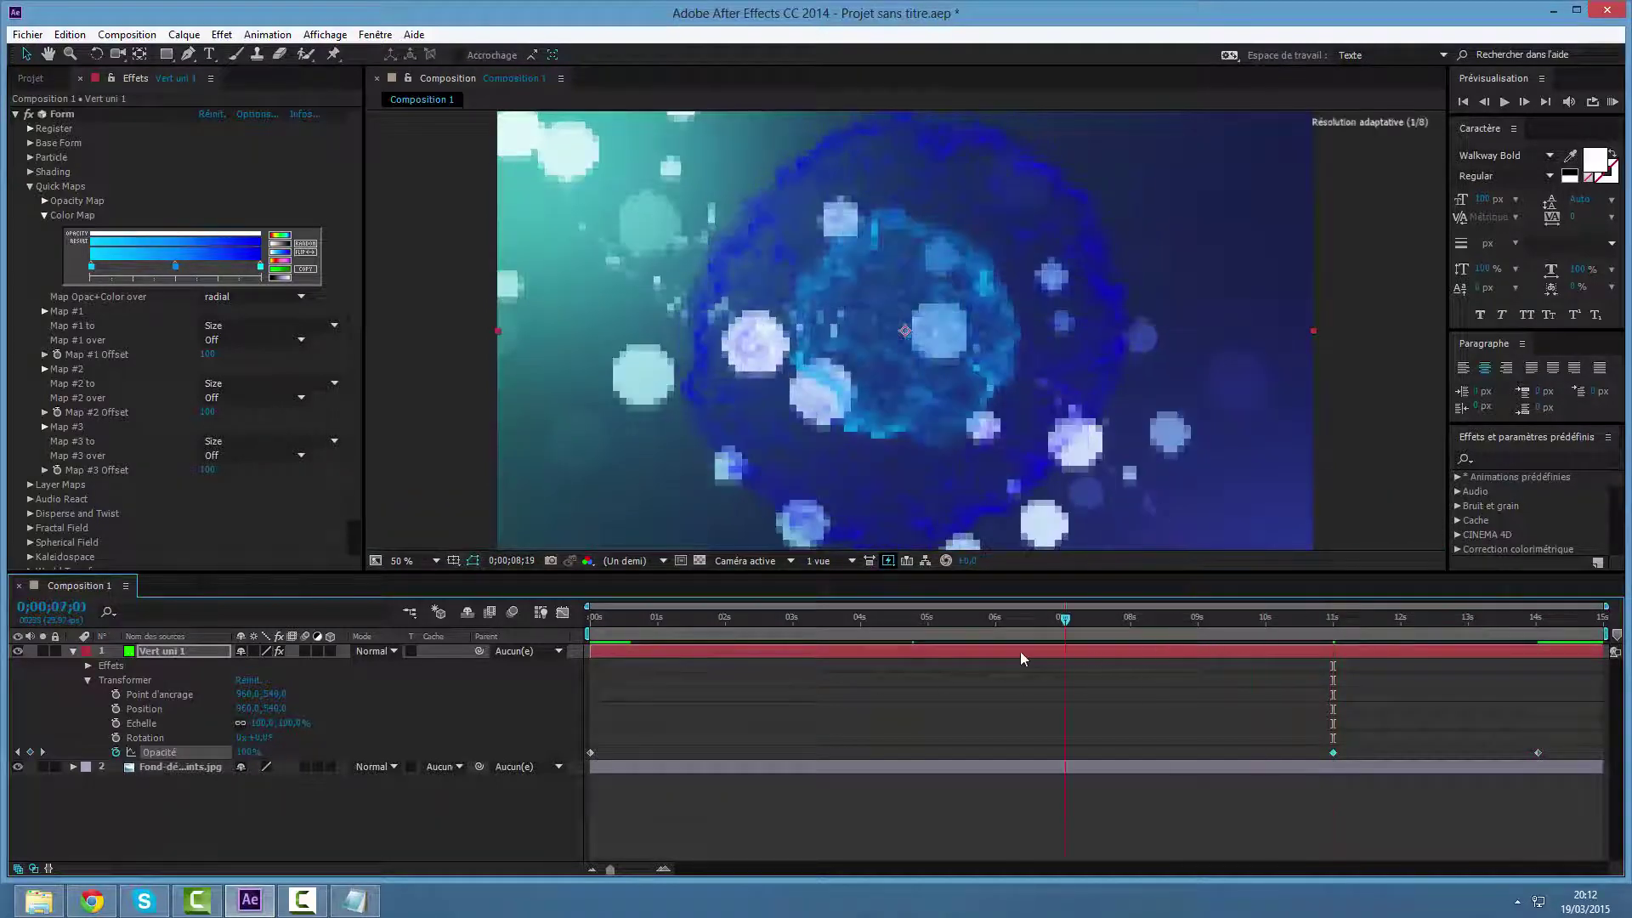
left_click(1388, 618)
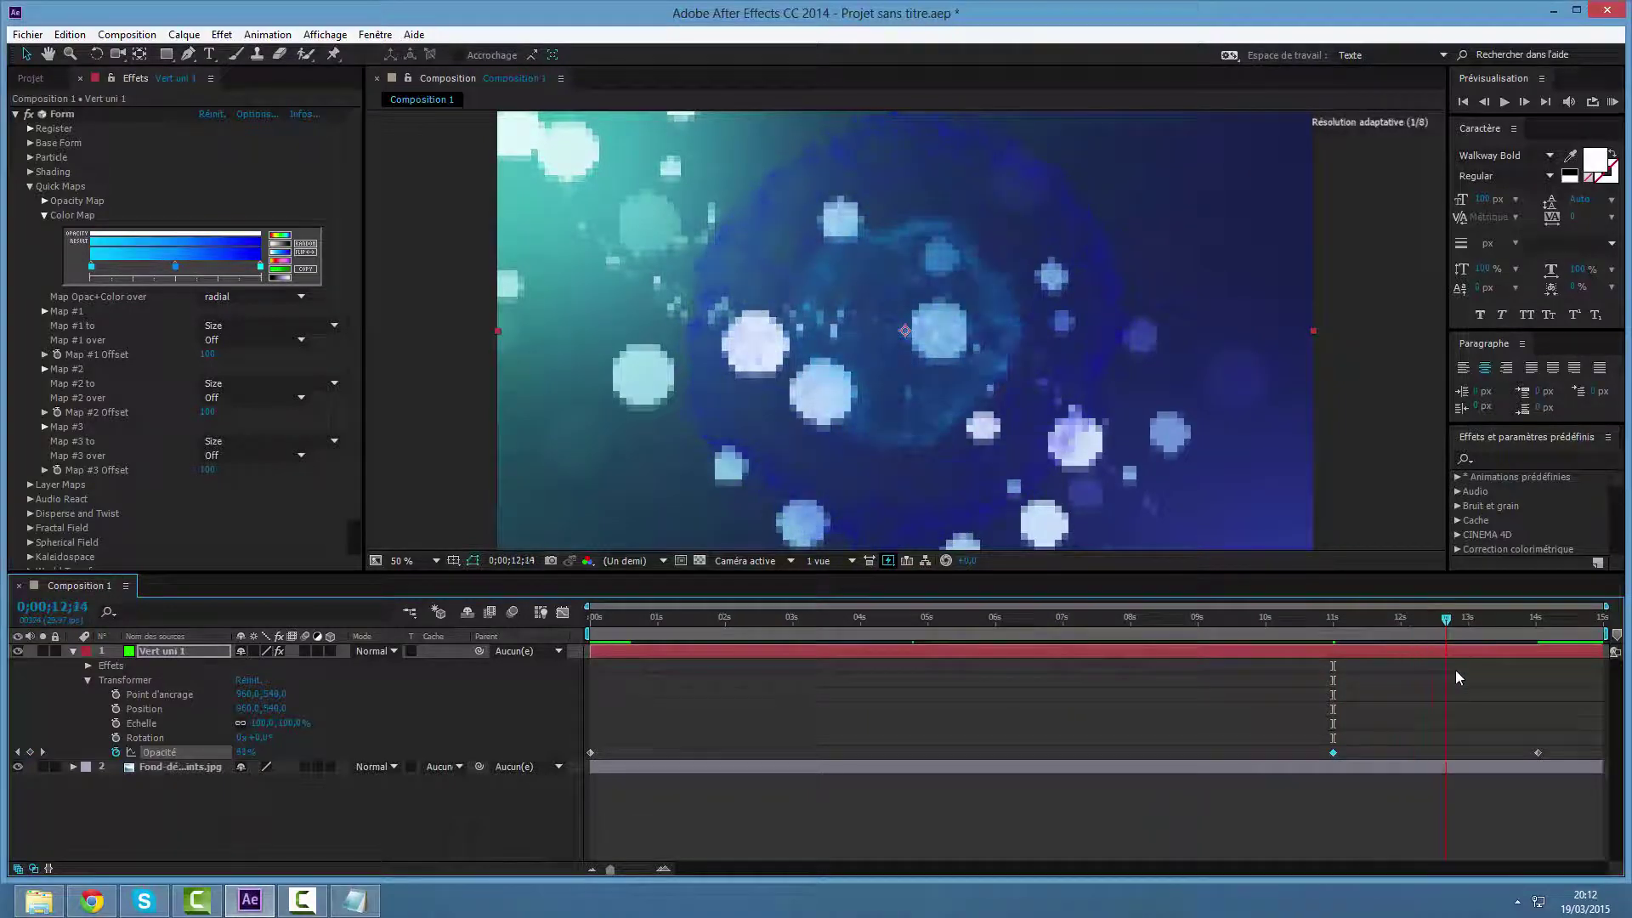
key("Home")
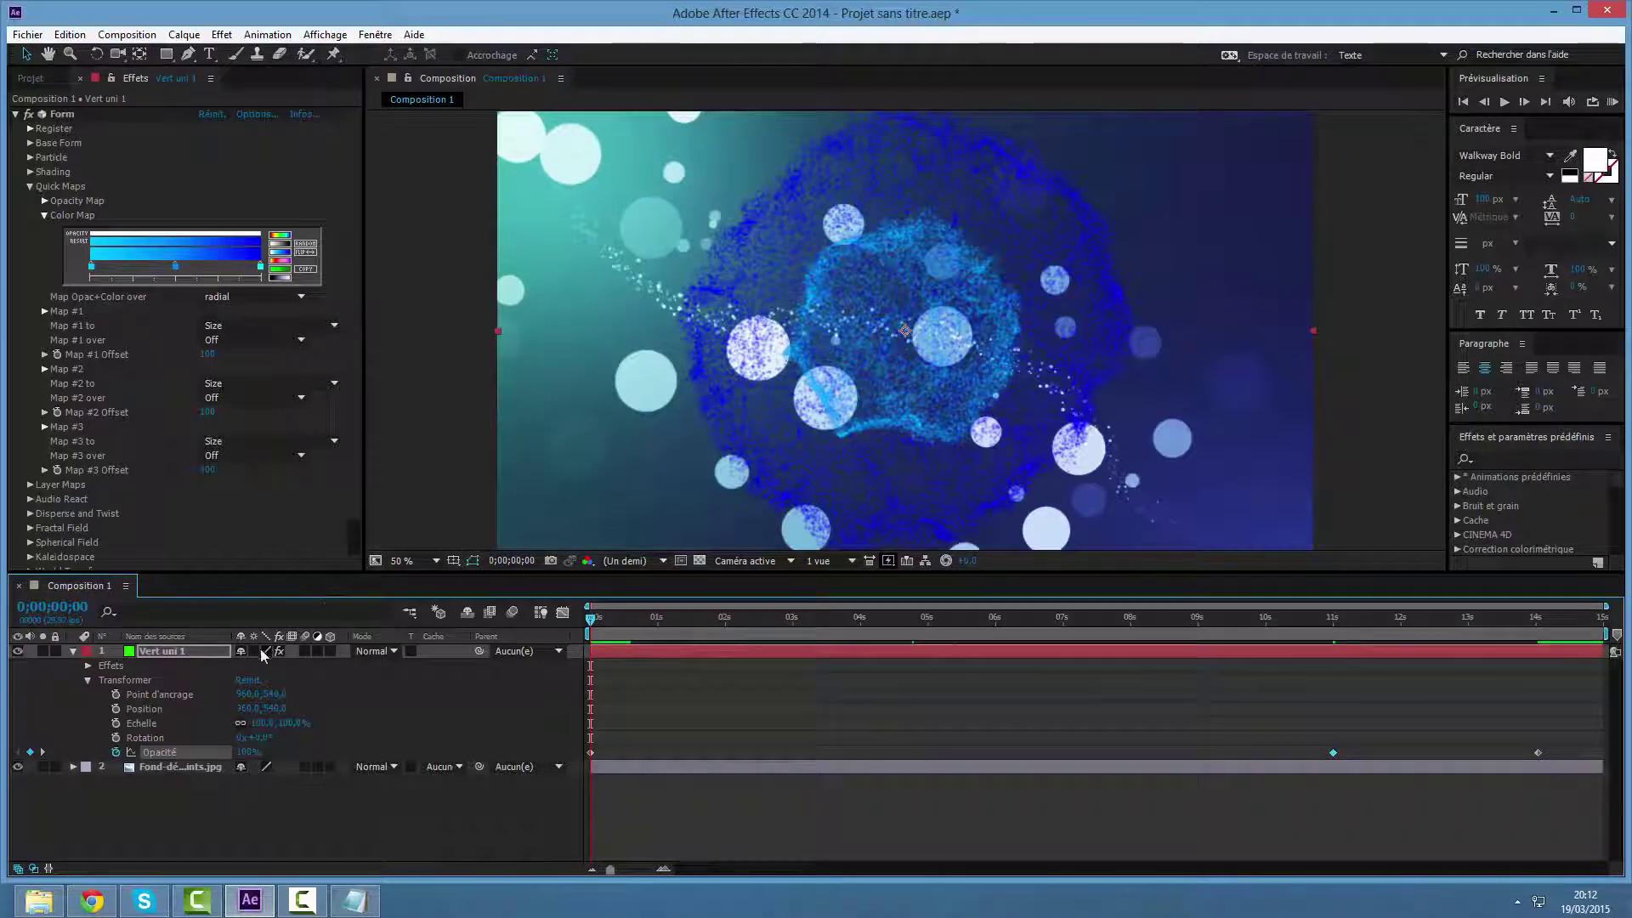
Show Form's Base Form settings and move to a frame near 13 seconds.
left_click(88, 680)
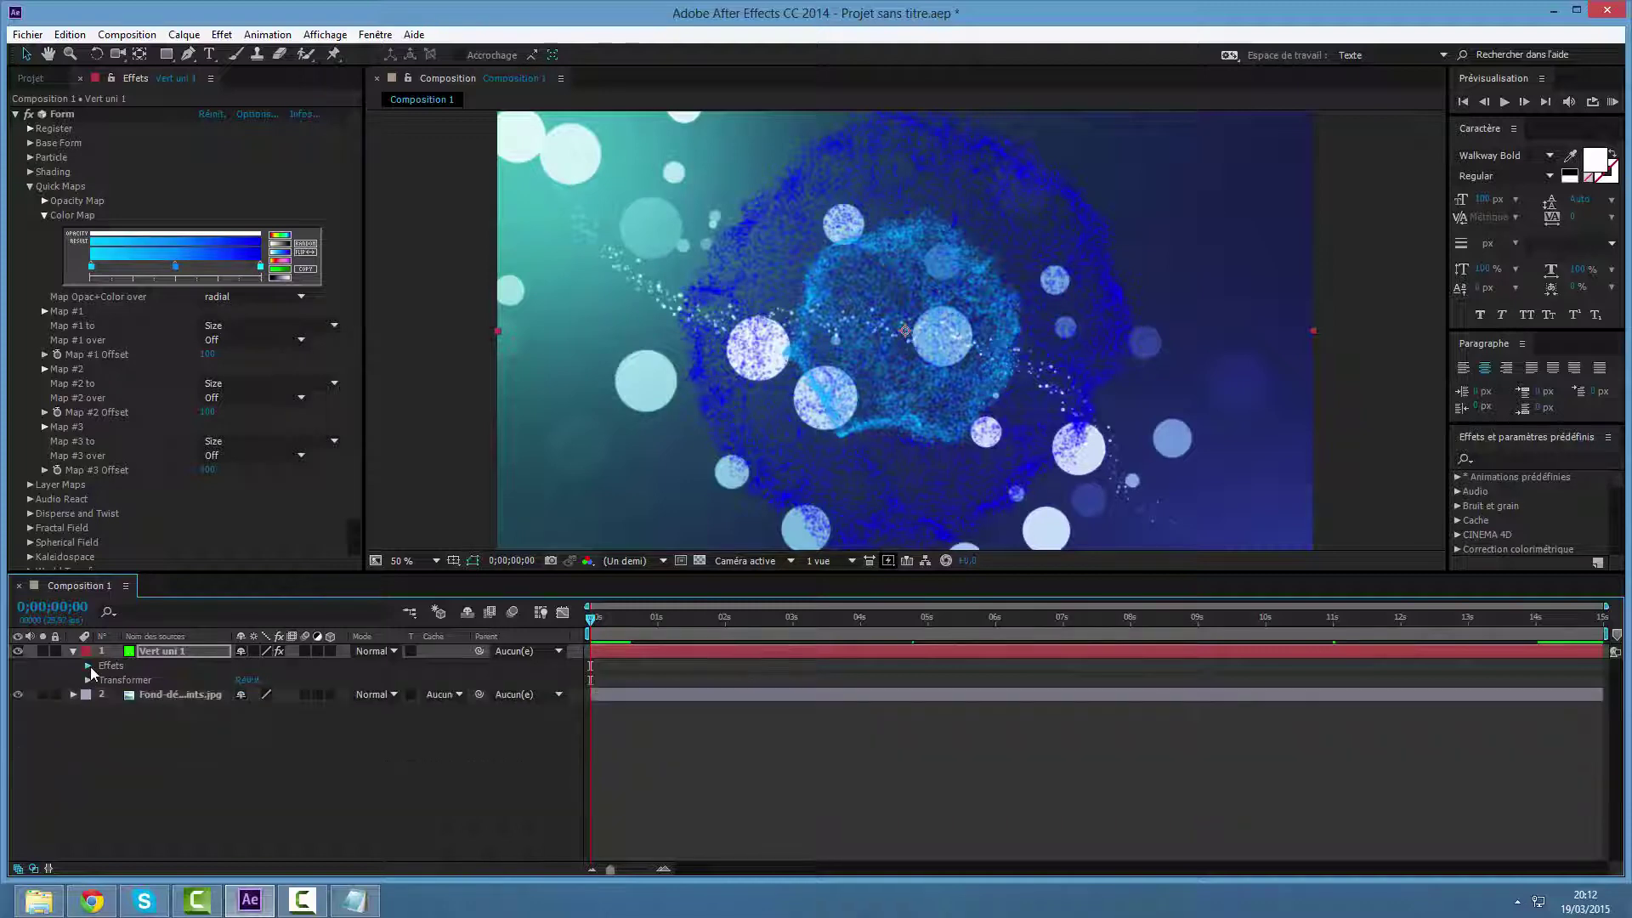
left_click(88, 665)
left_click(102, 680)
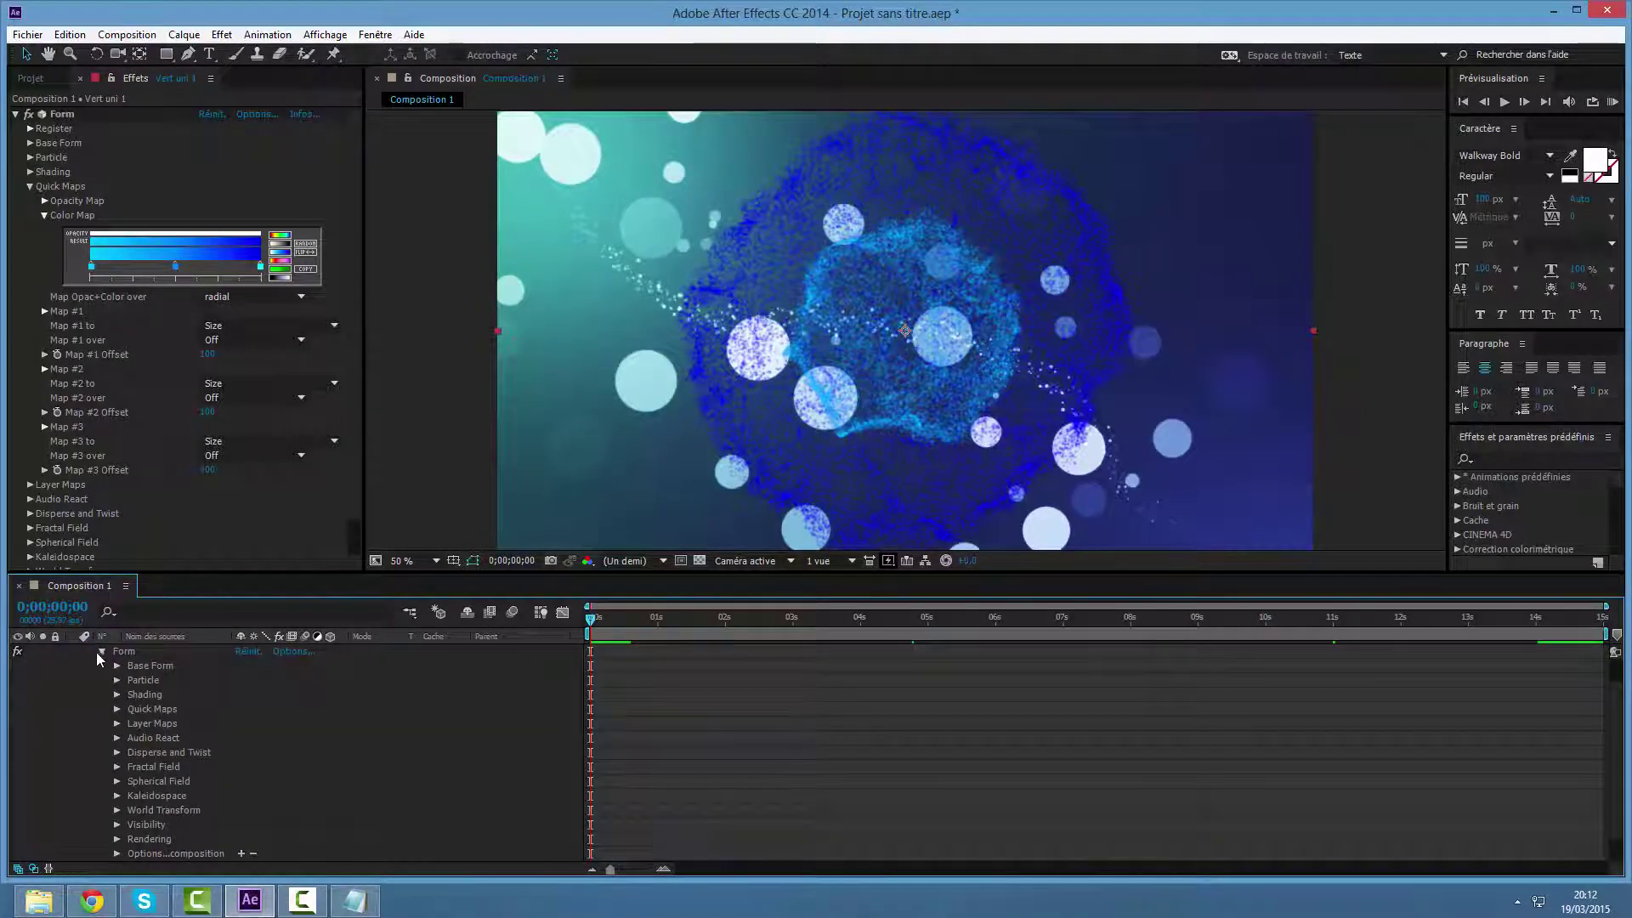
left_click(101, 652)
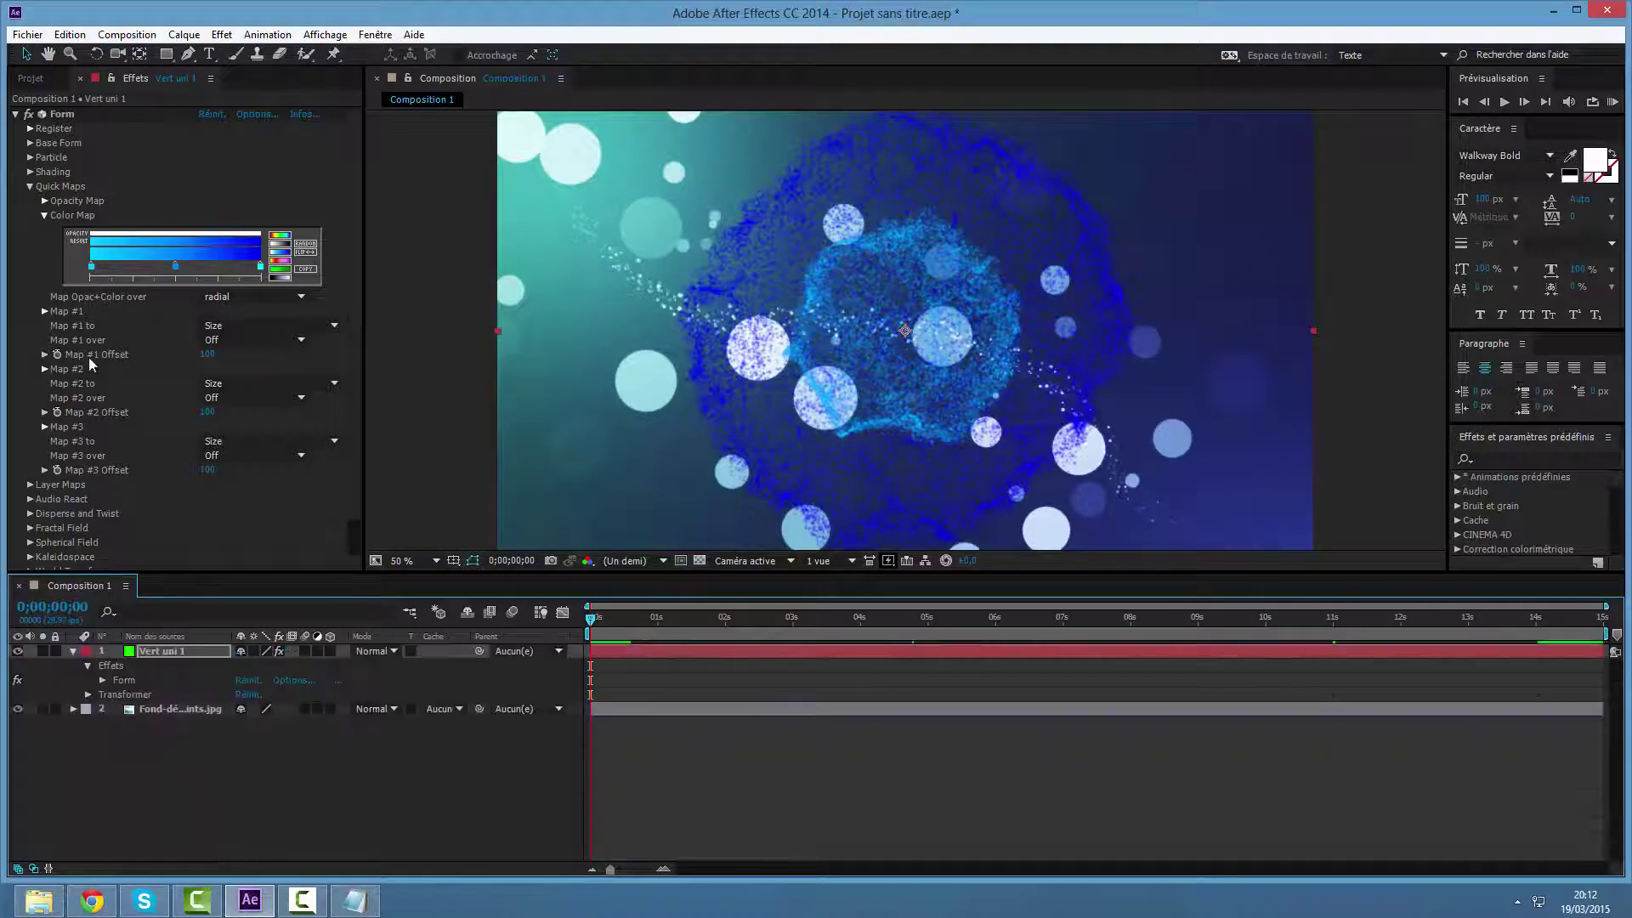
left_click(29, 186)
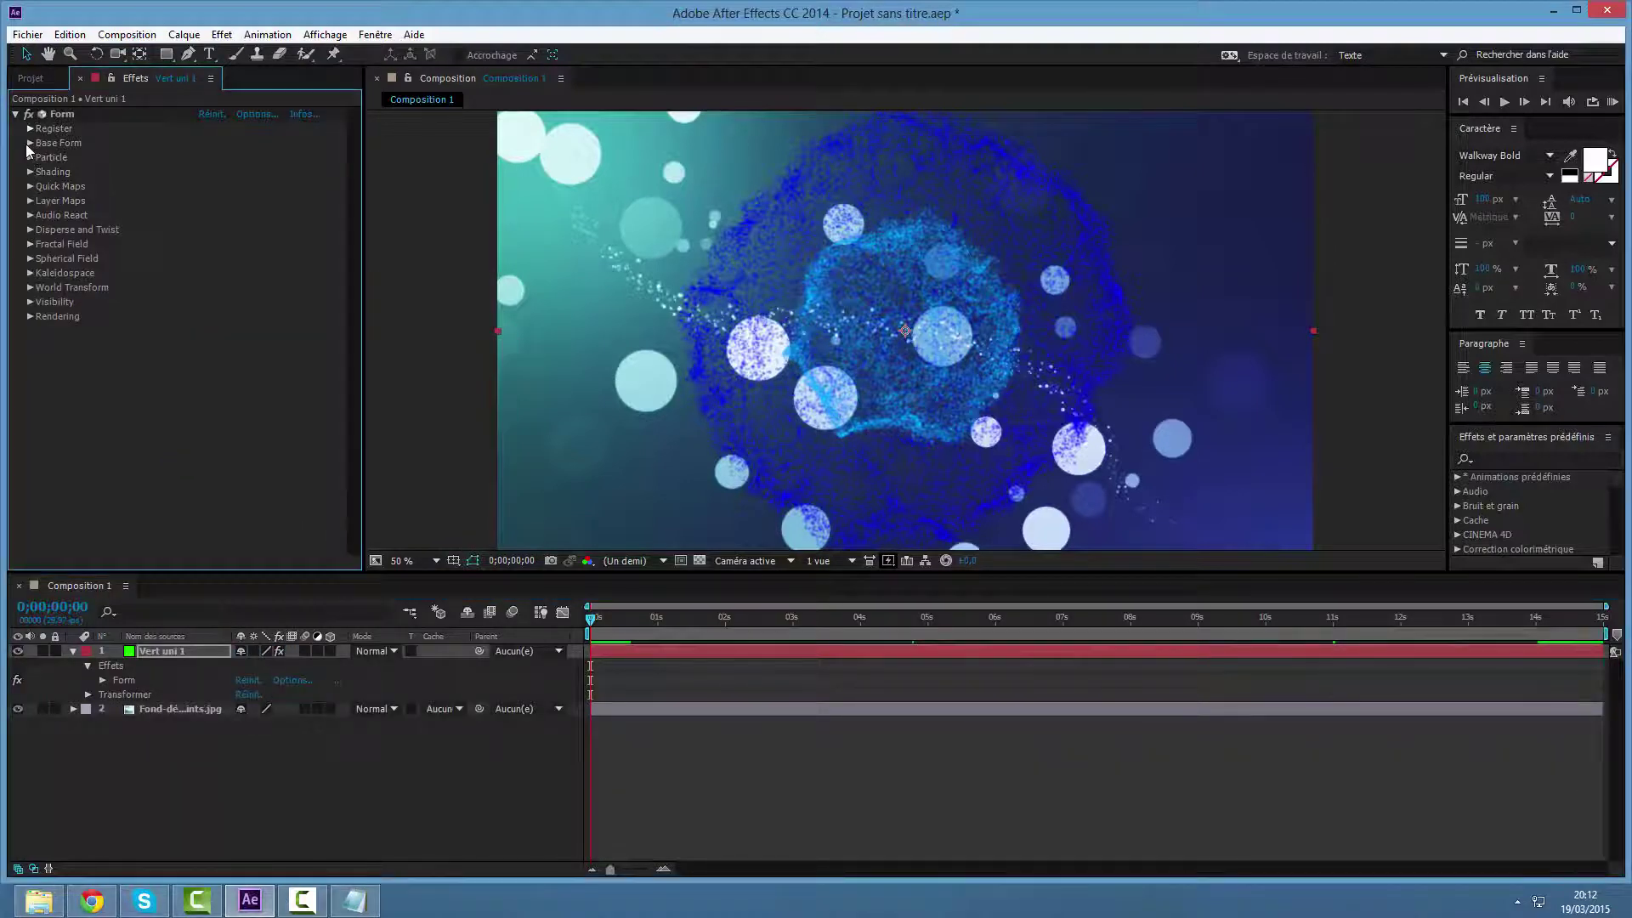
left_click(29, 143)
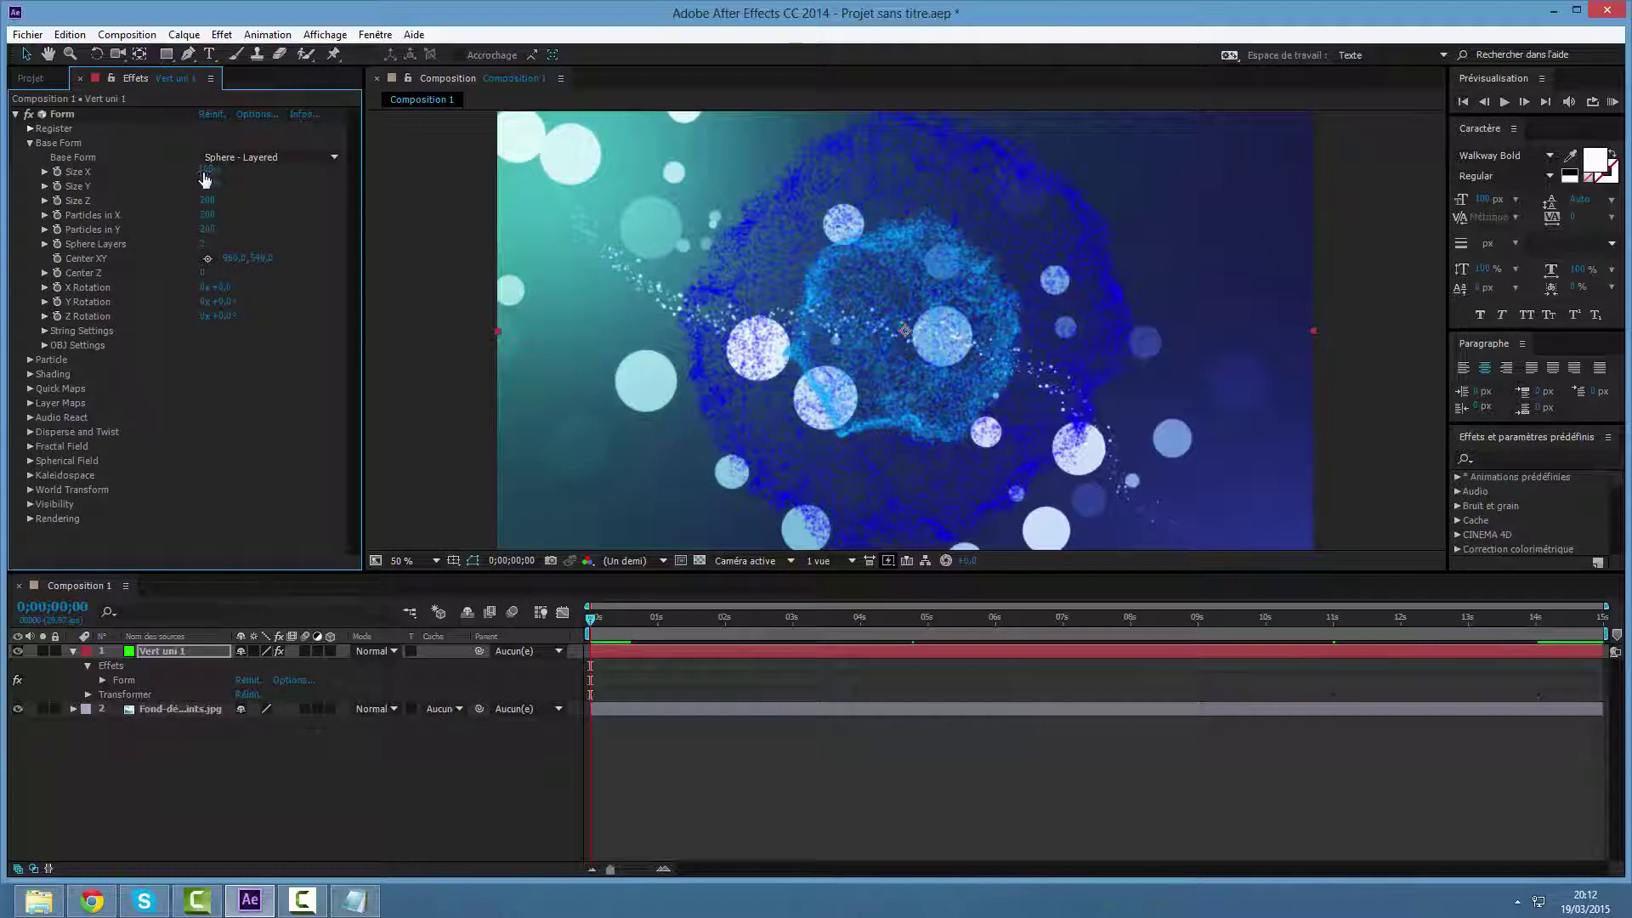
left_click(58, 173)
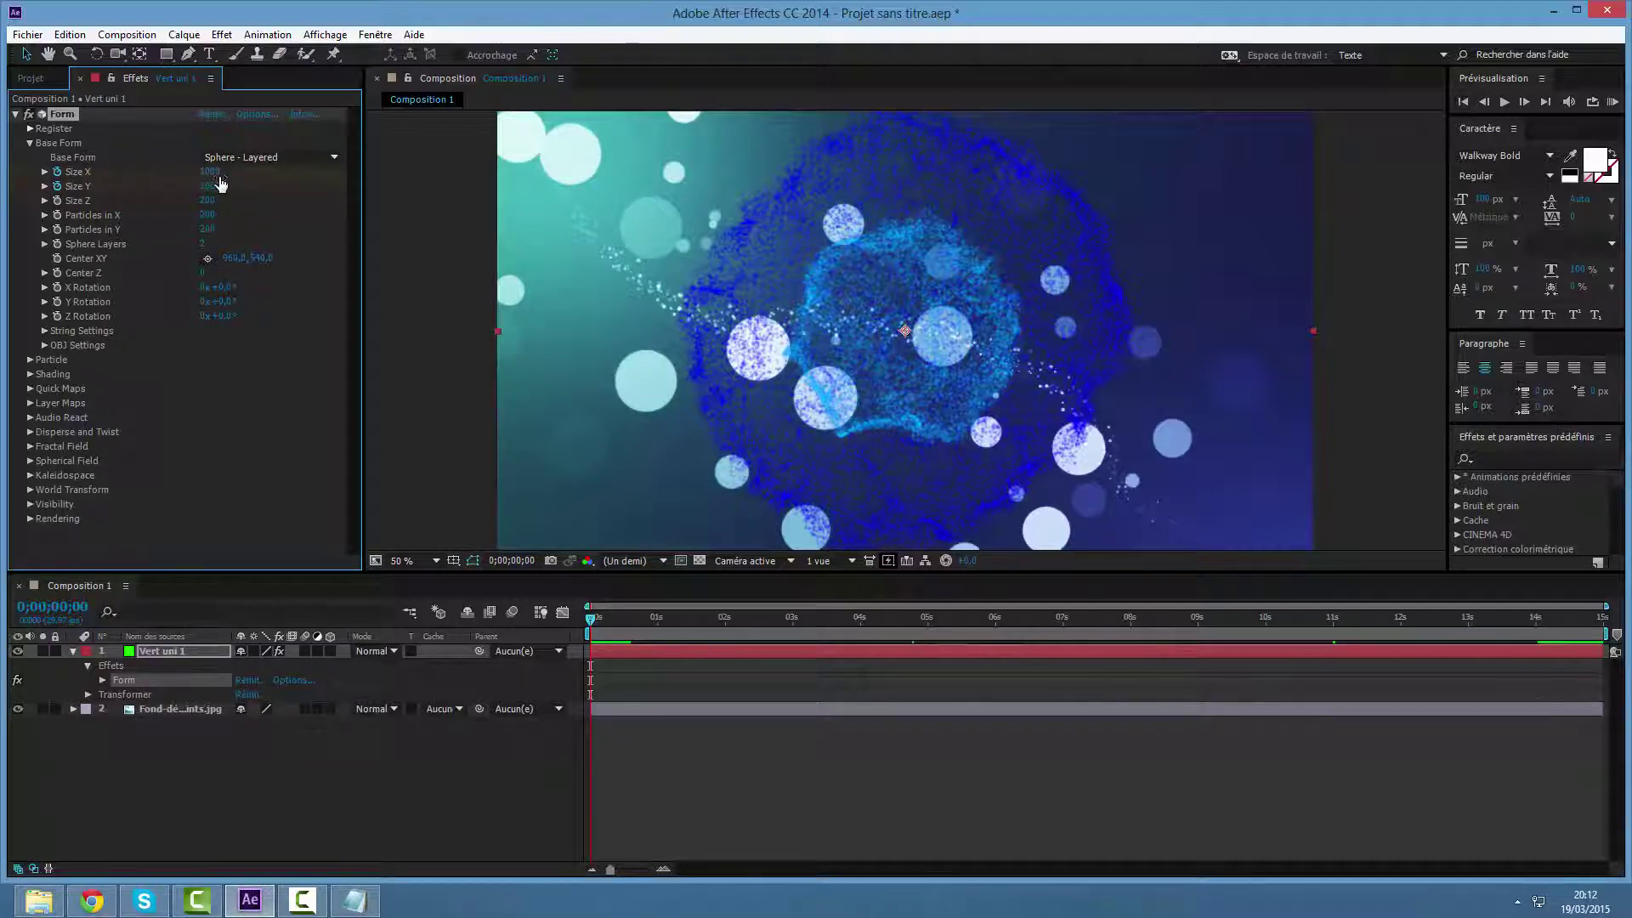
mouse_move(591, 624)
left_mouse_down()
mouse_move(844, 659)
mouse_move(1324, 624)
mouse_move(1335, 643)
mouse_move(1472, 639)
left_mouse_up()
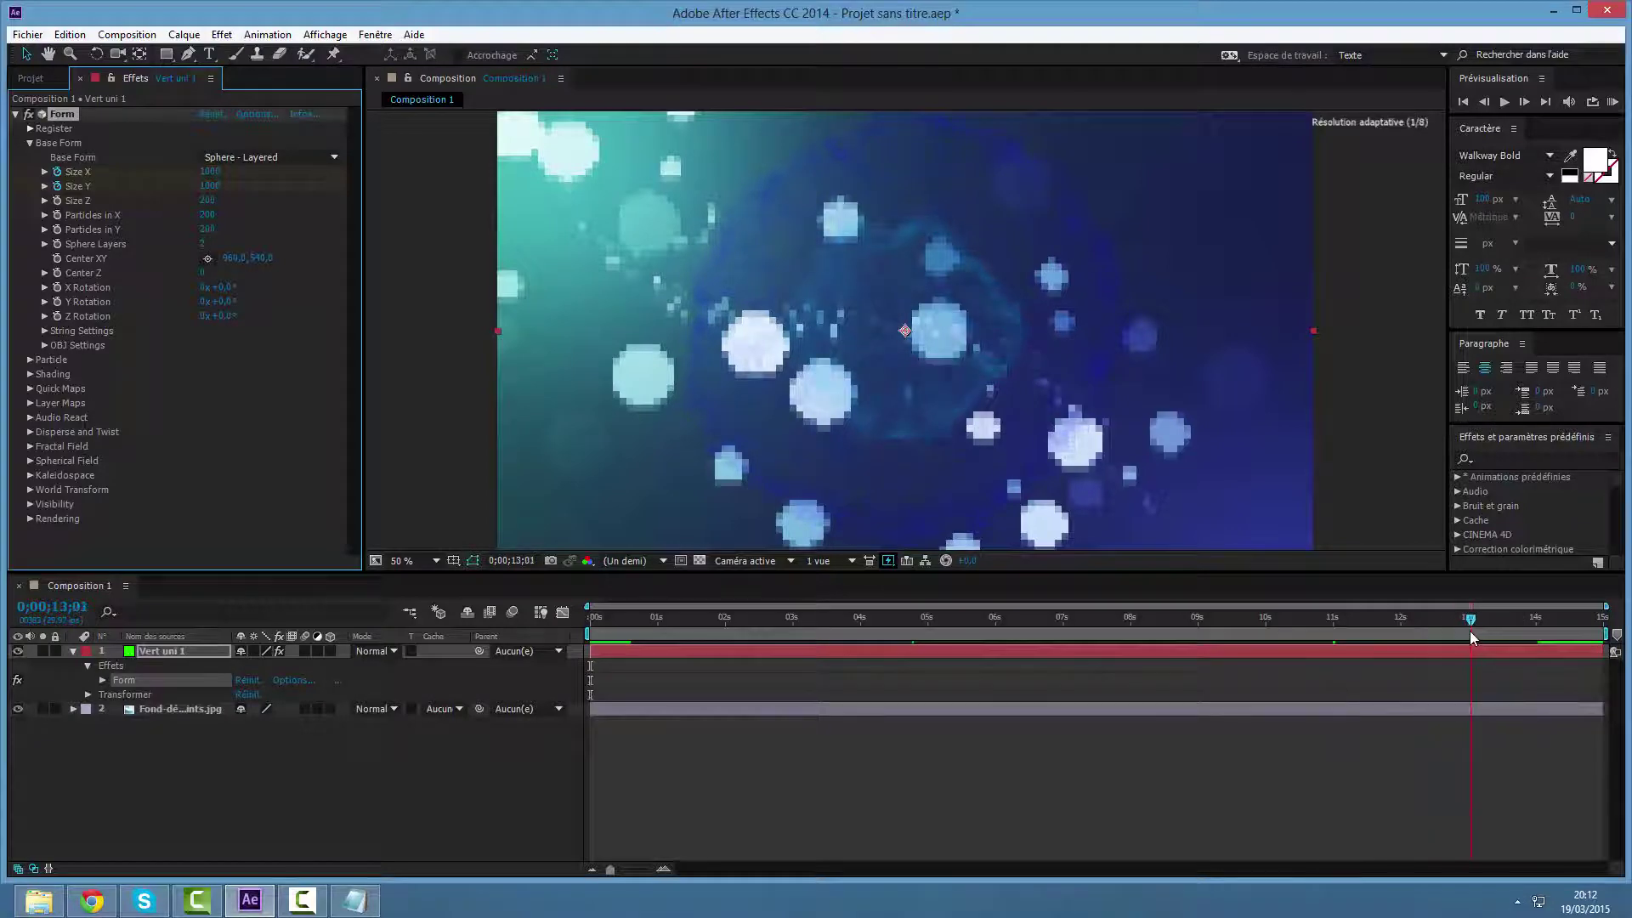
Set Base Form Size X and Size Y both to 5000.
left_click(211, 172)
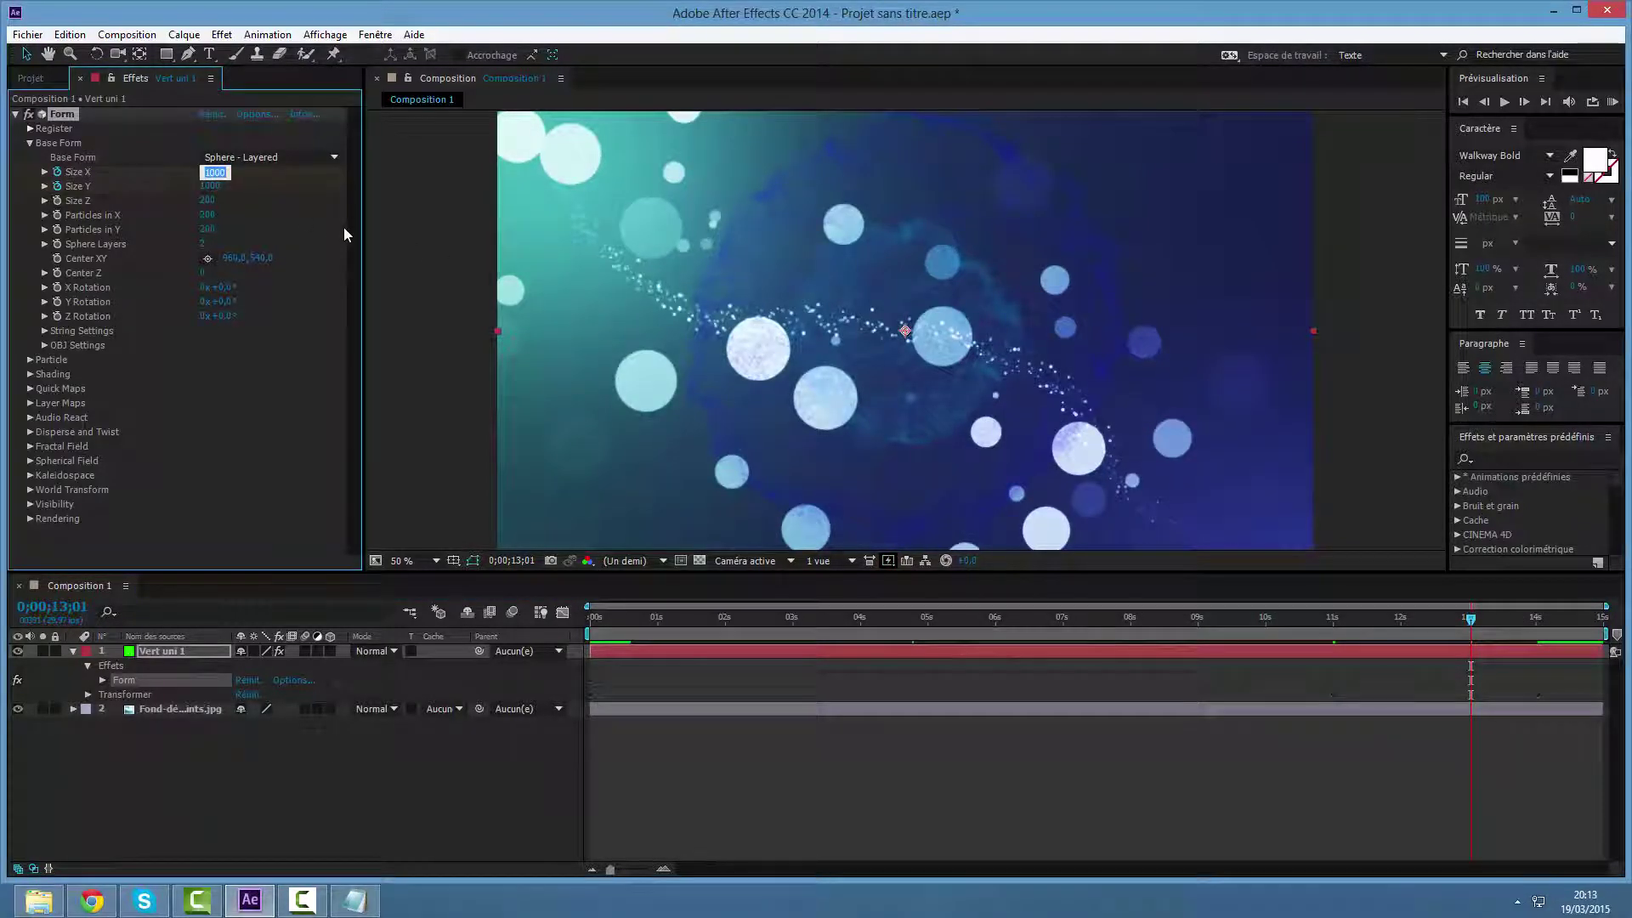
type("10000")
key("BackSpace")
key("BackSpace")
key("BackSpace")
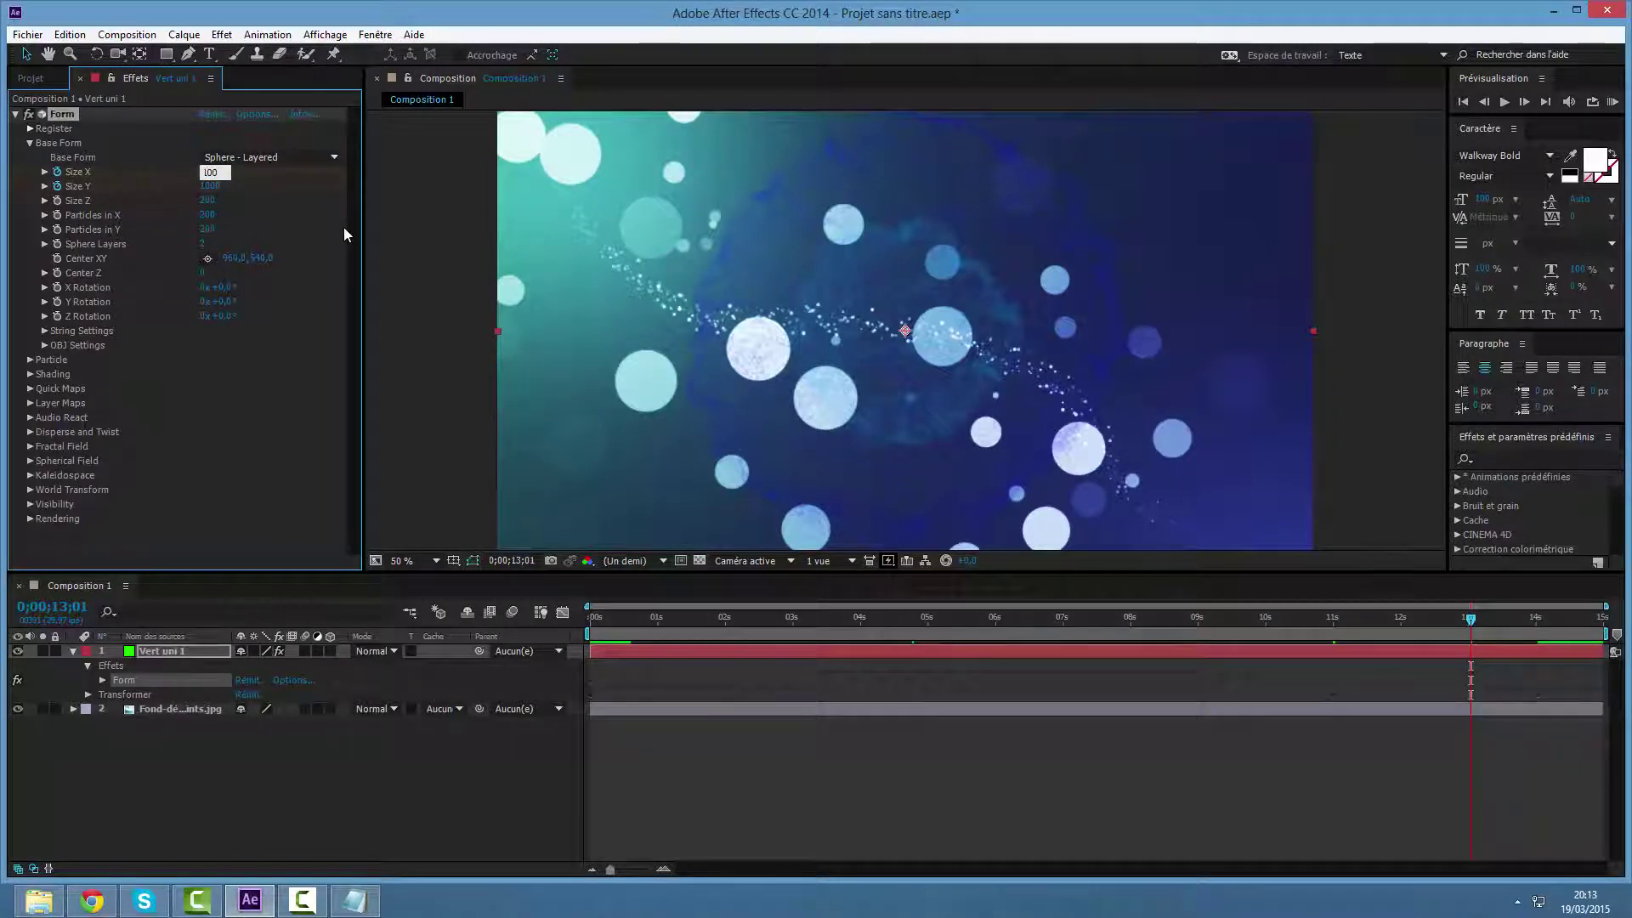
type("5000")
key("Return")
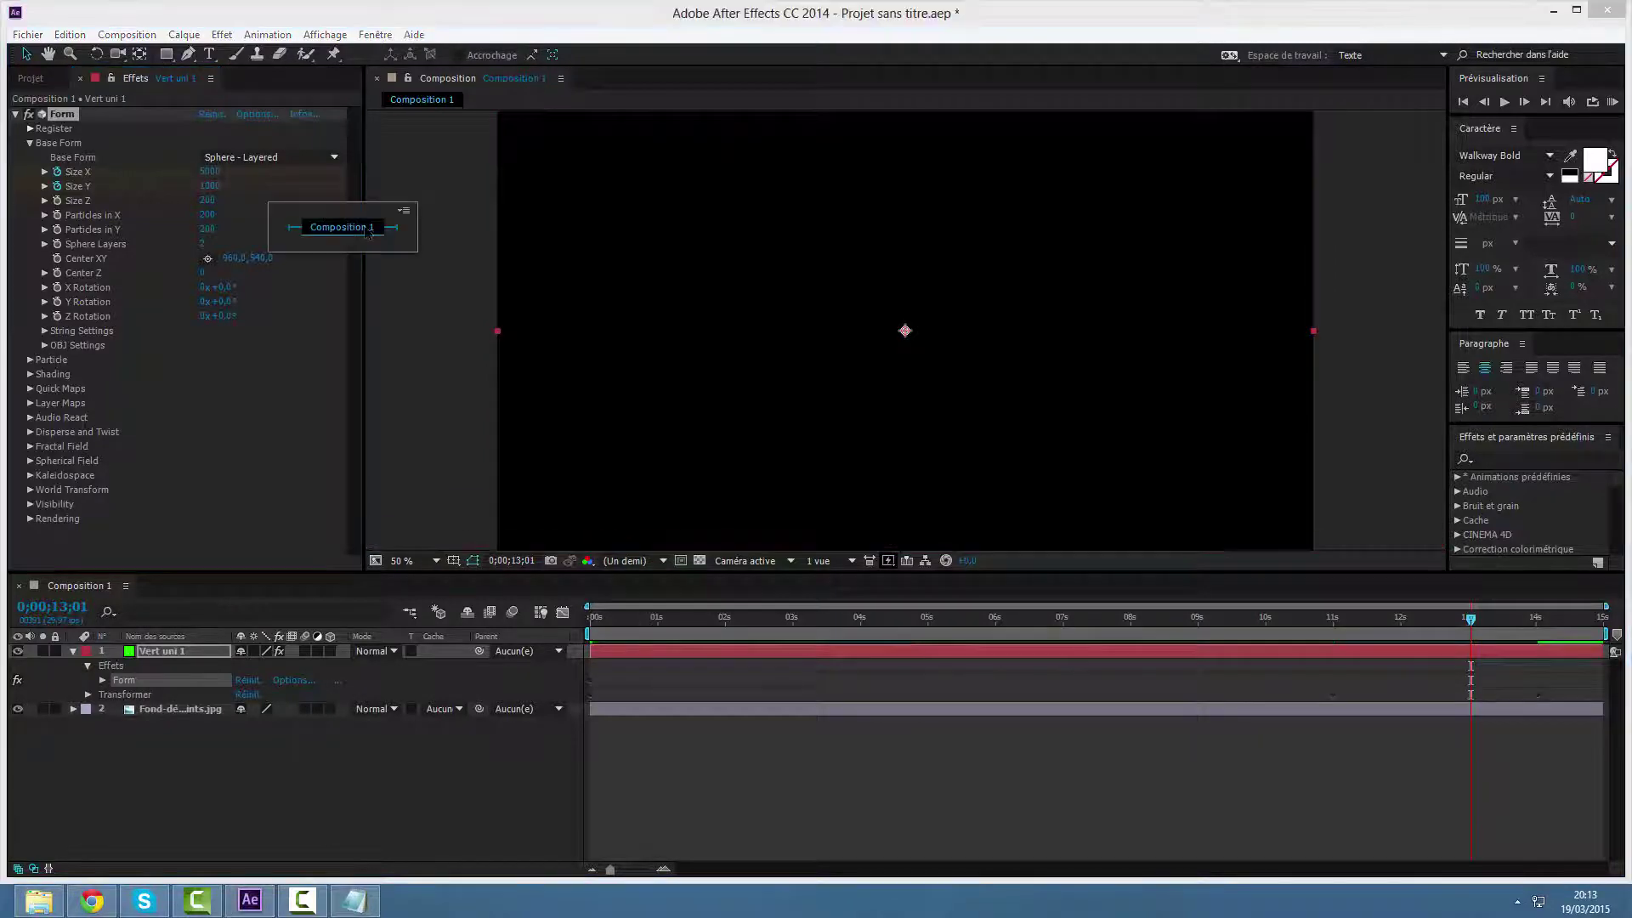
left_click(214, 186)
key("BackSpace")
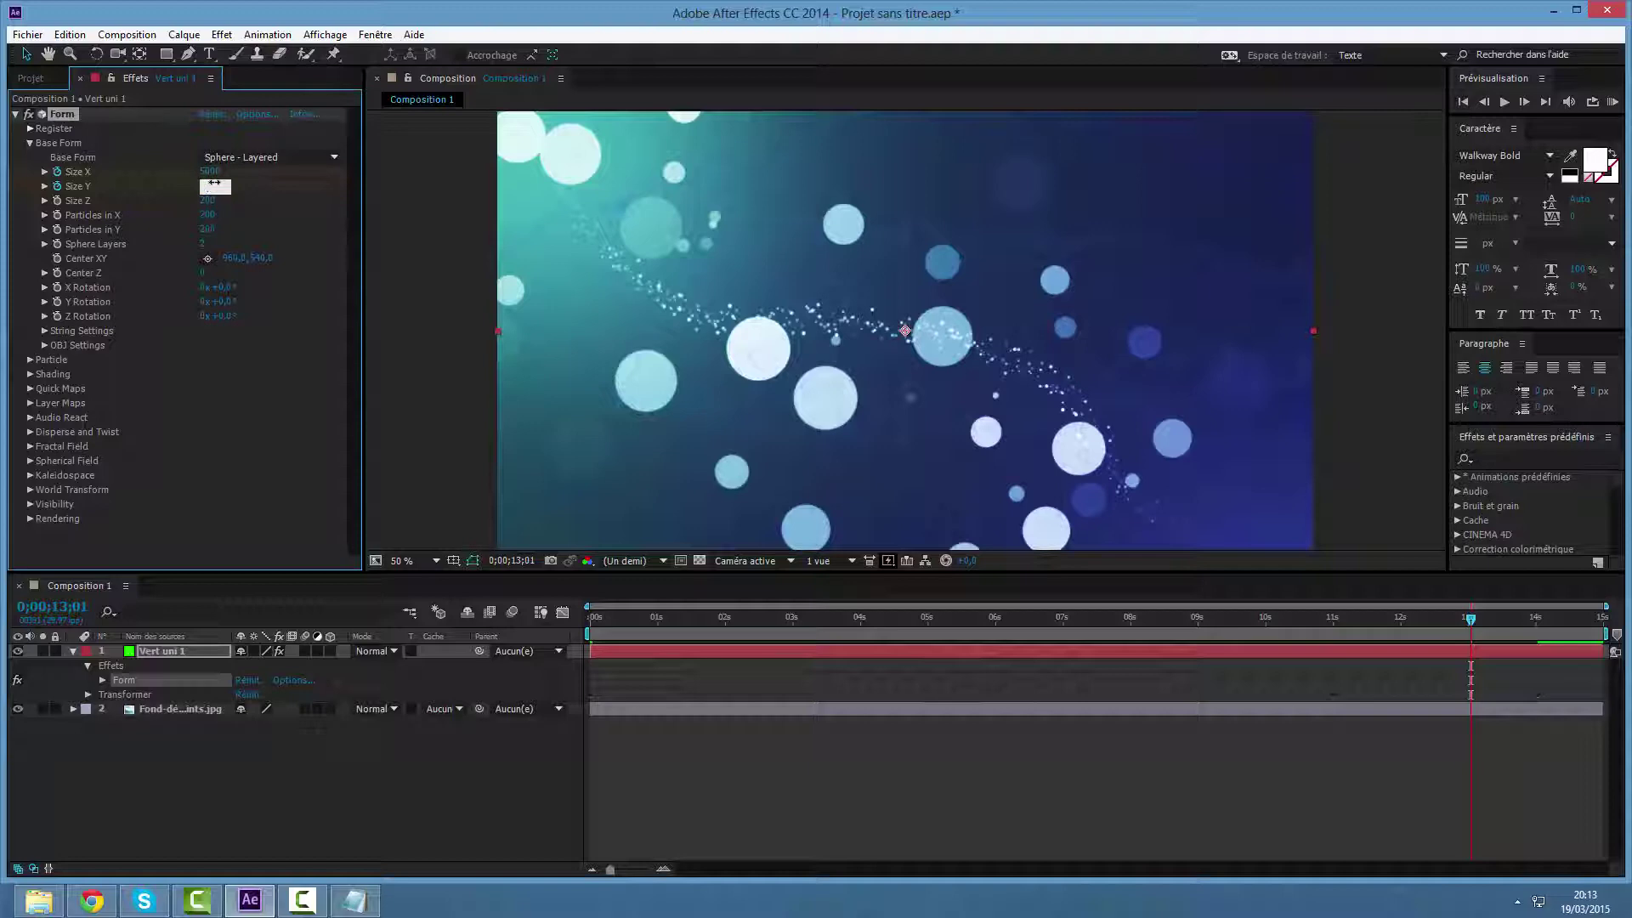
type("5000")
key("Return")
left_click_drag(1475, 618, 554, 660)
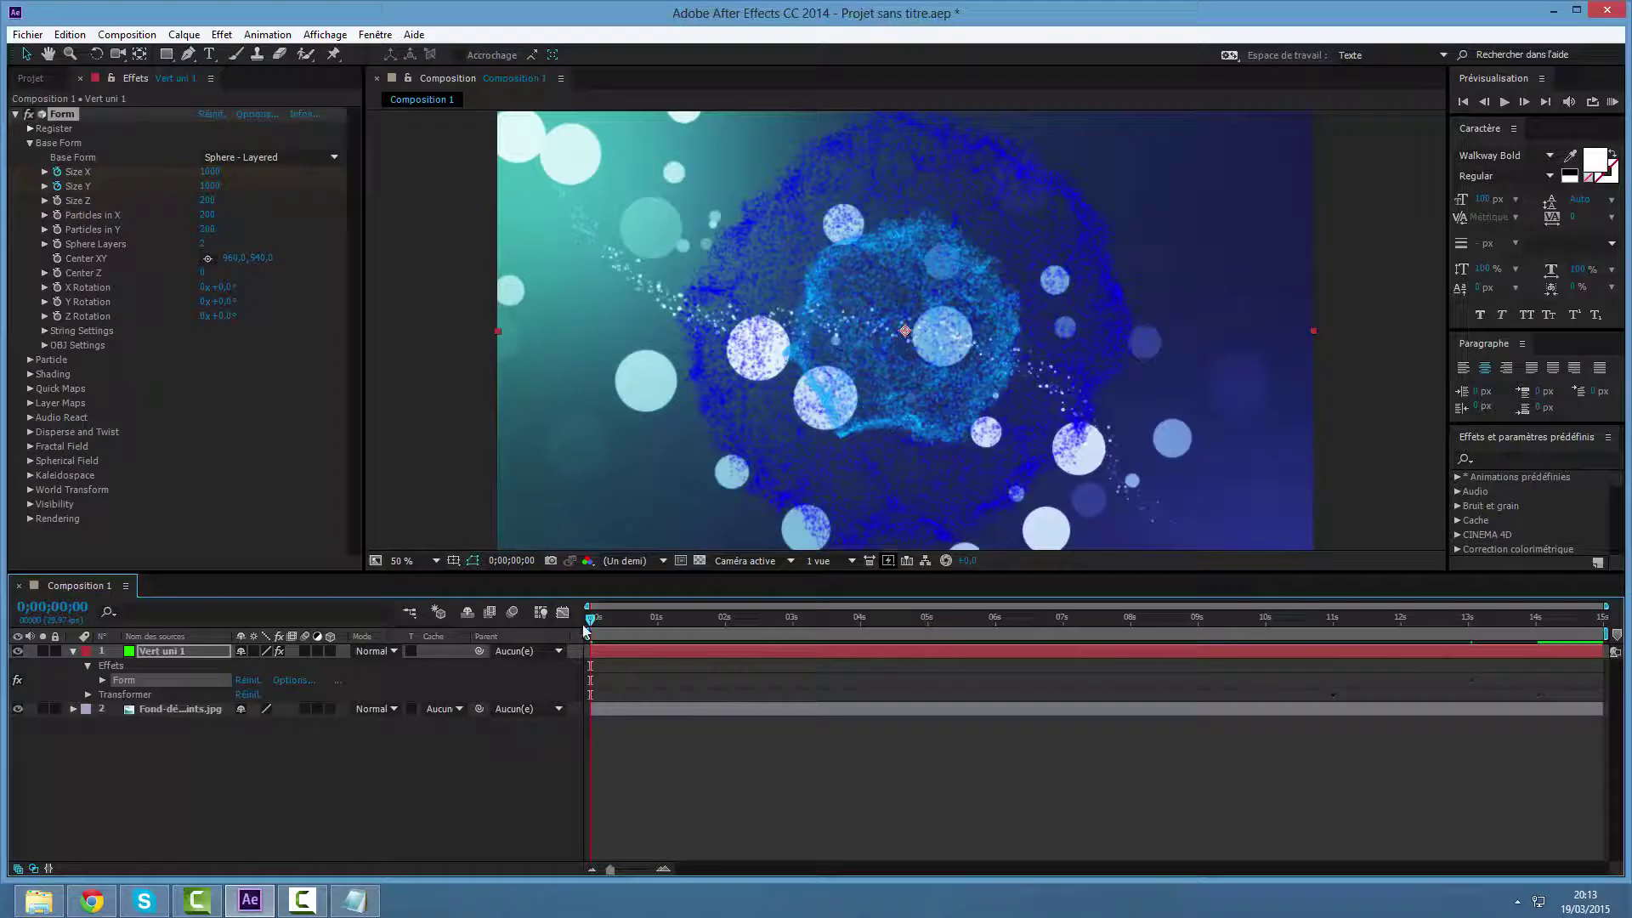
Keyframe the Form size at 13 seconds and change Size Y to 2500.
left_click_drag(592, 624, 1470, 660)
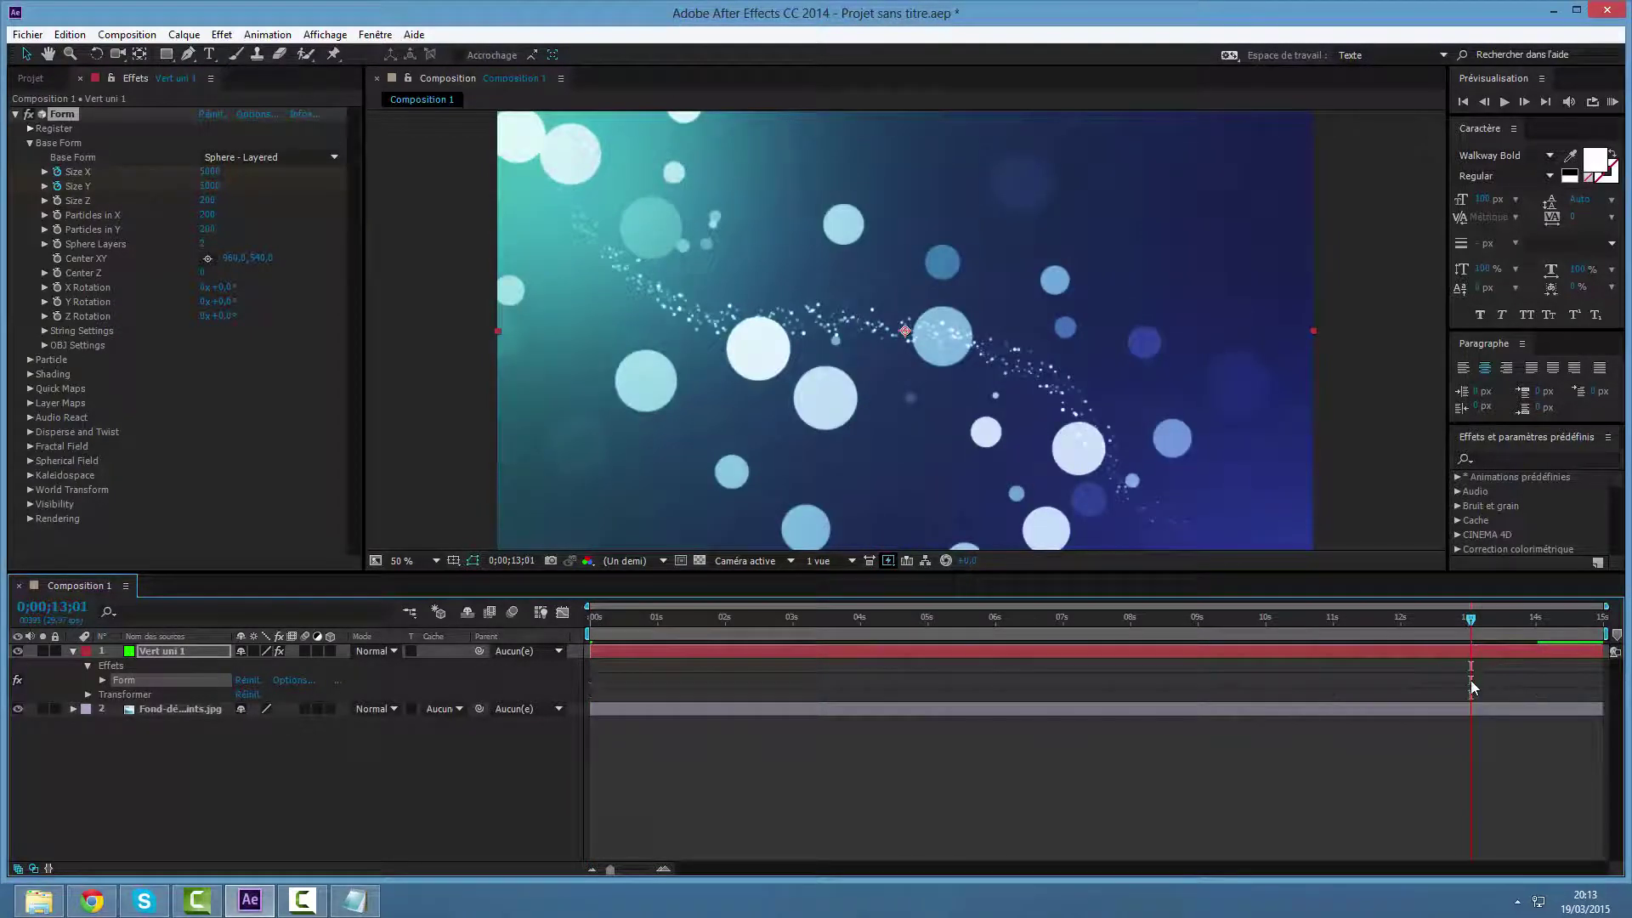
key("ctrl+v")
left_click(215, 186)
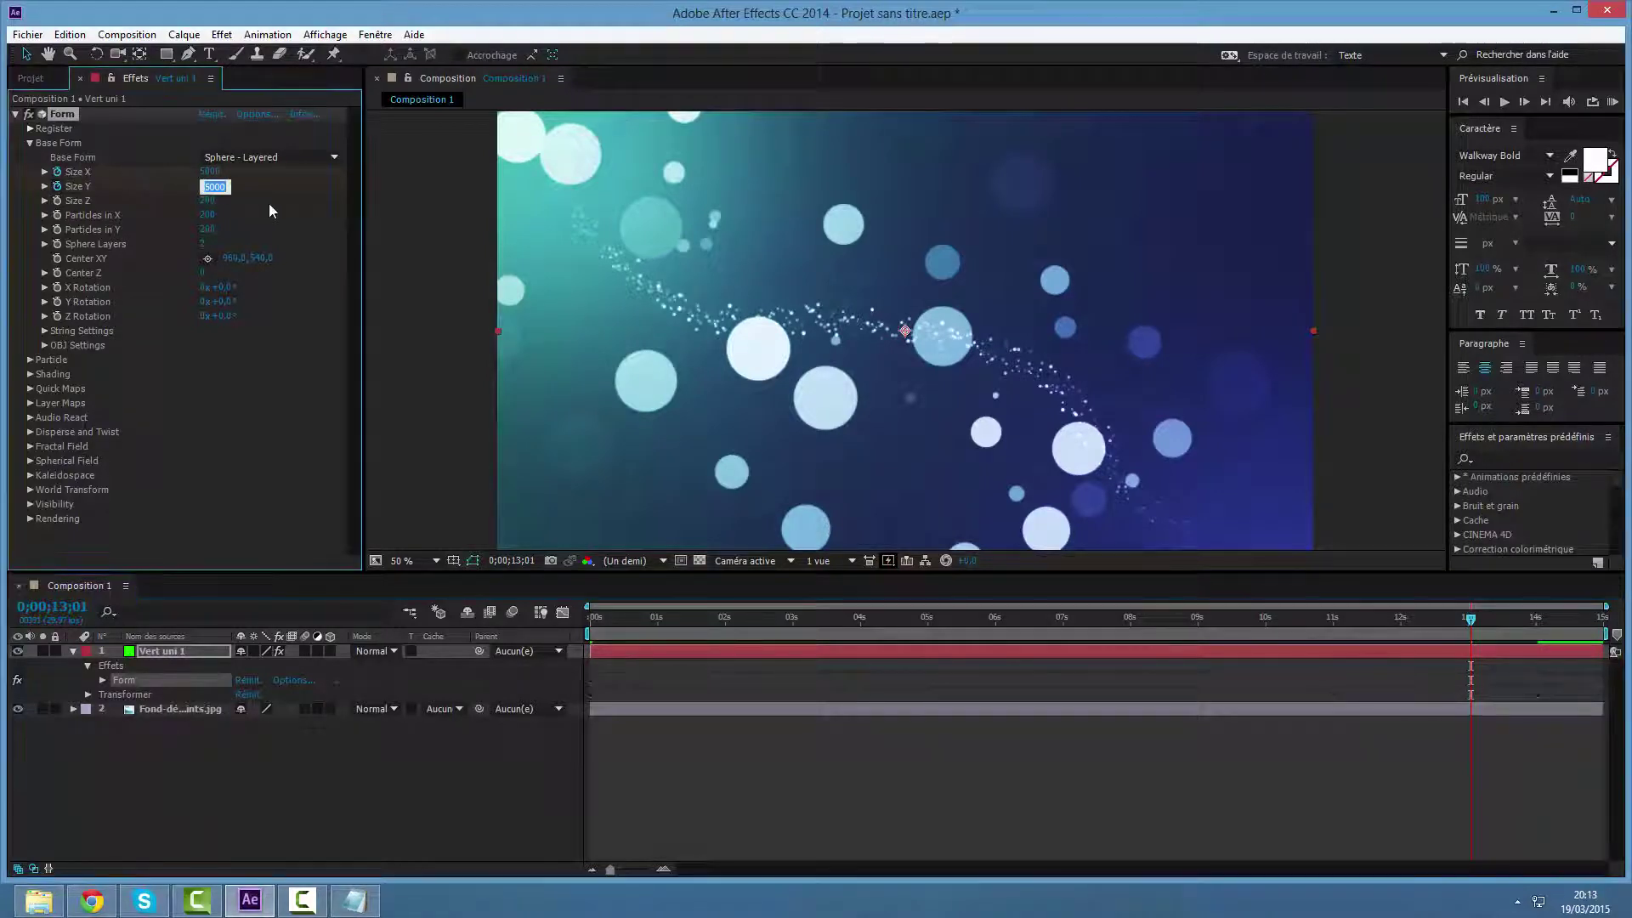
type("2")
key("Return")
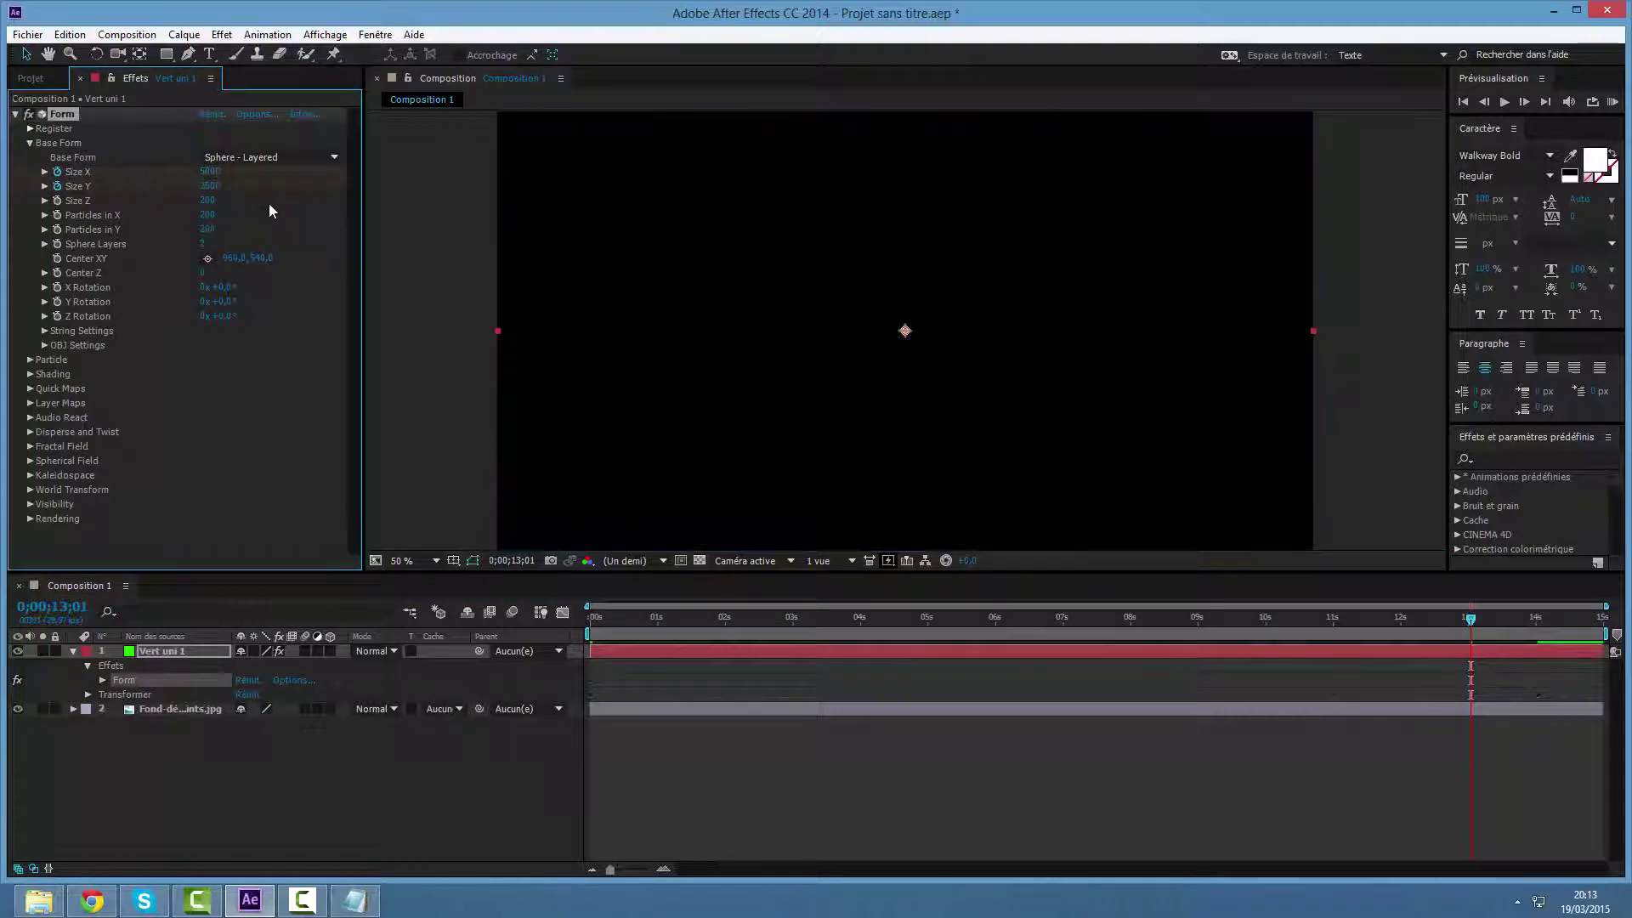
Scrub through the animation around 6–8 seconds and select the Vert uni 1 layer.
left_click_drag(1472, 625, 1138, 627)
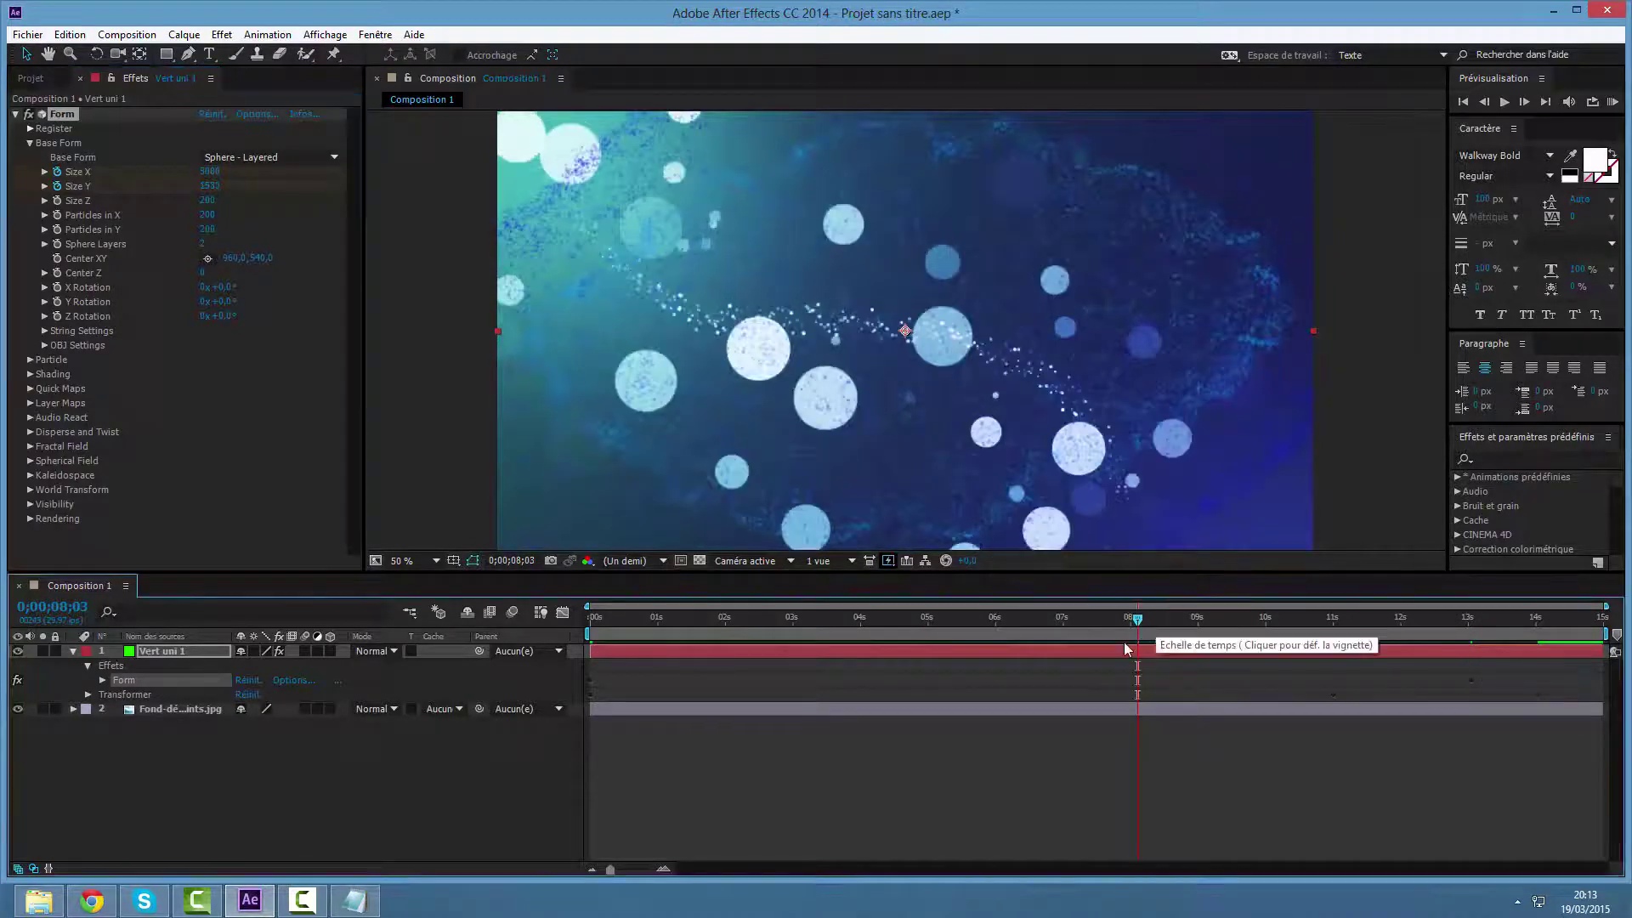
left_click_drag(1137, 620, 734, 634)
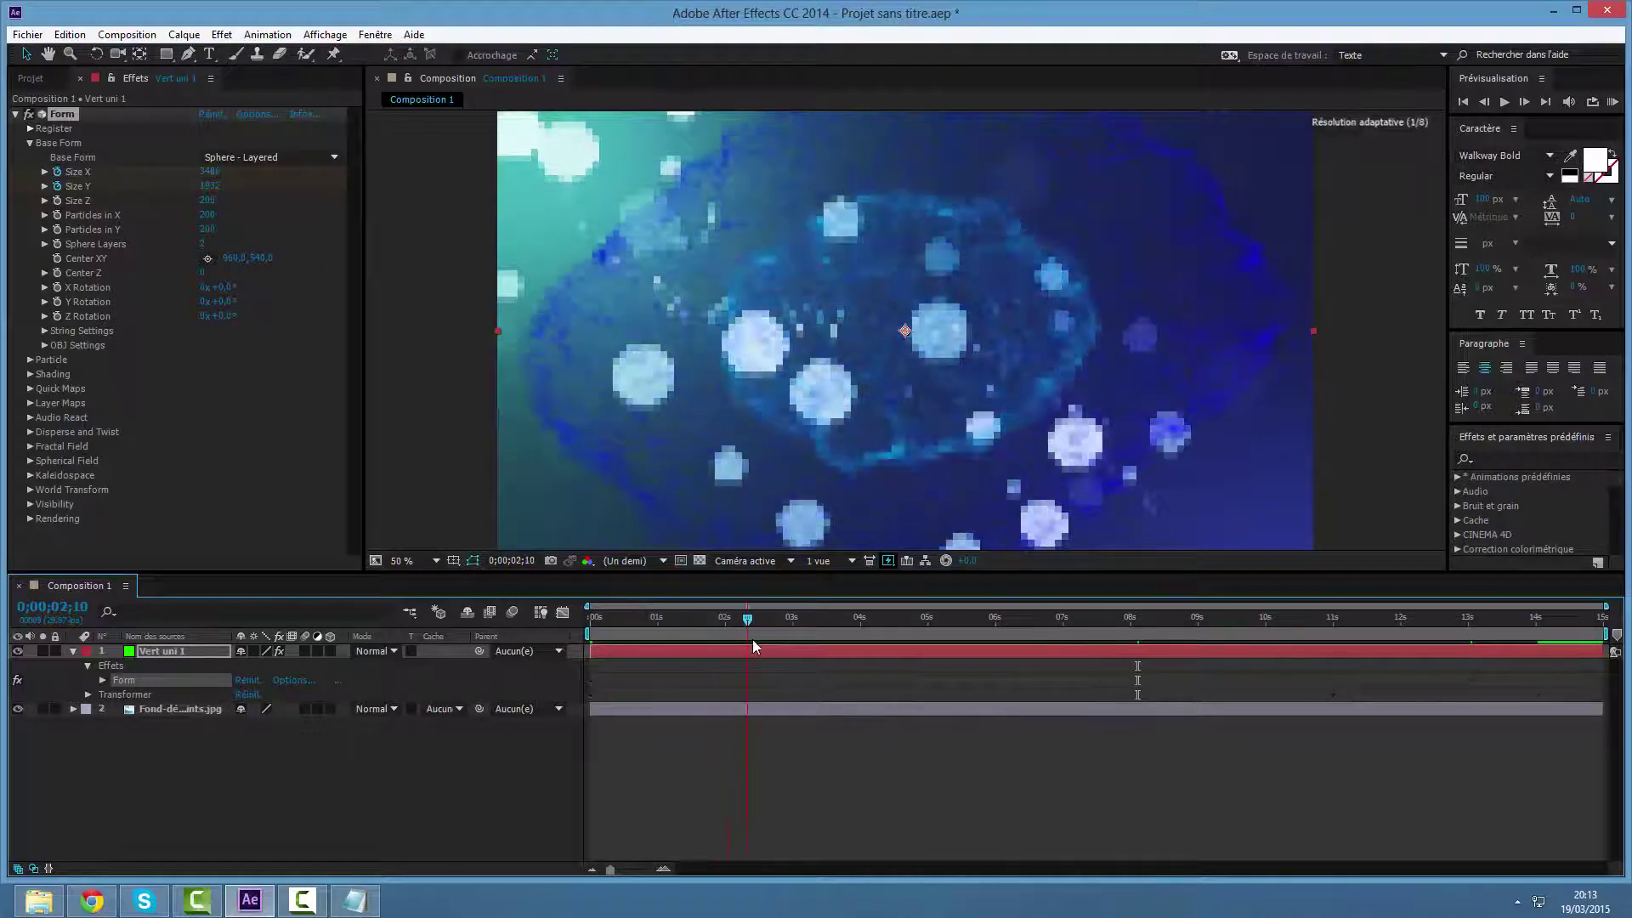
mouse_move(735, 634)
left_mouse_down()
mouse_move(1529, 681)
mouse_move(509, 486)
left_mouse_up()
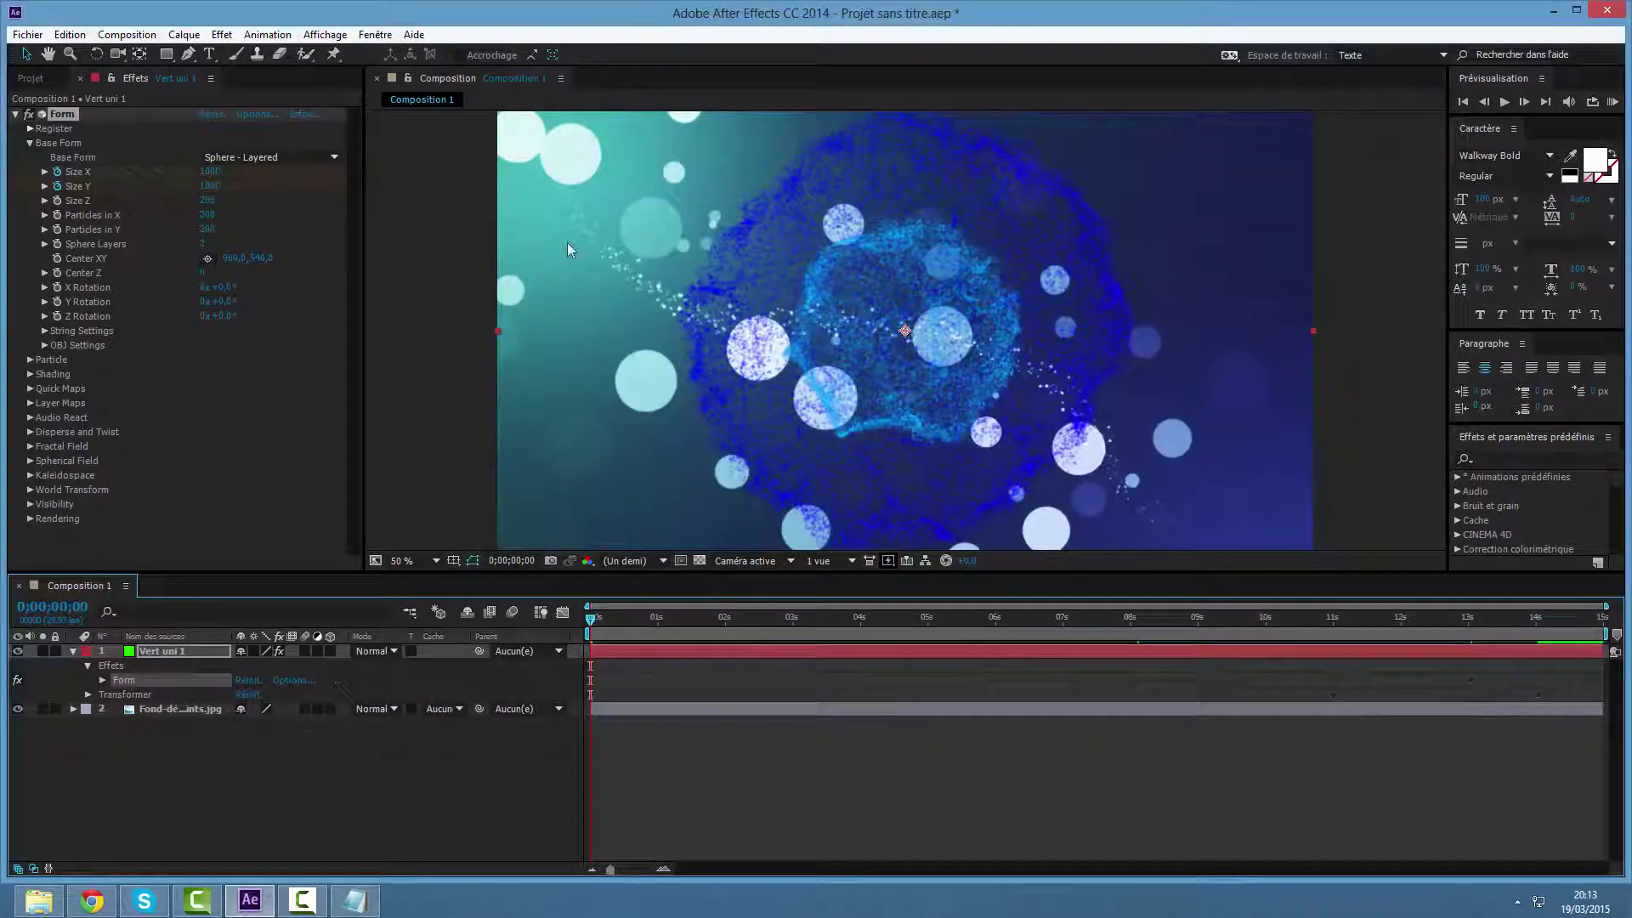
left_click(174, 653)
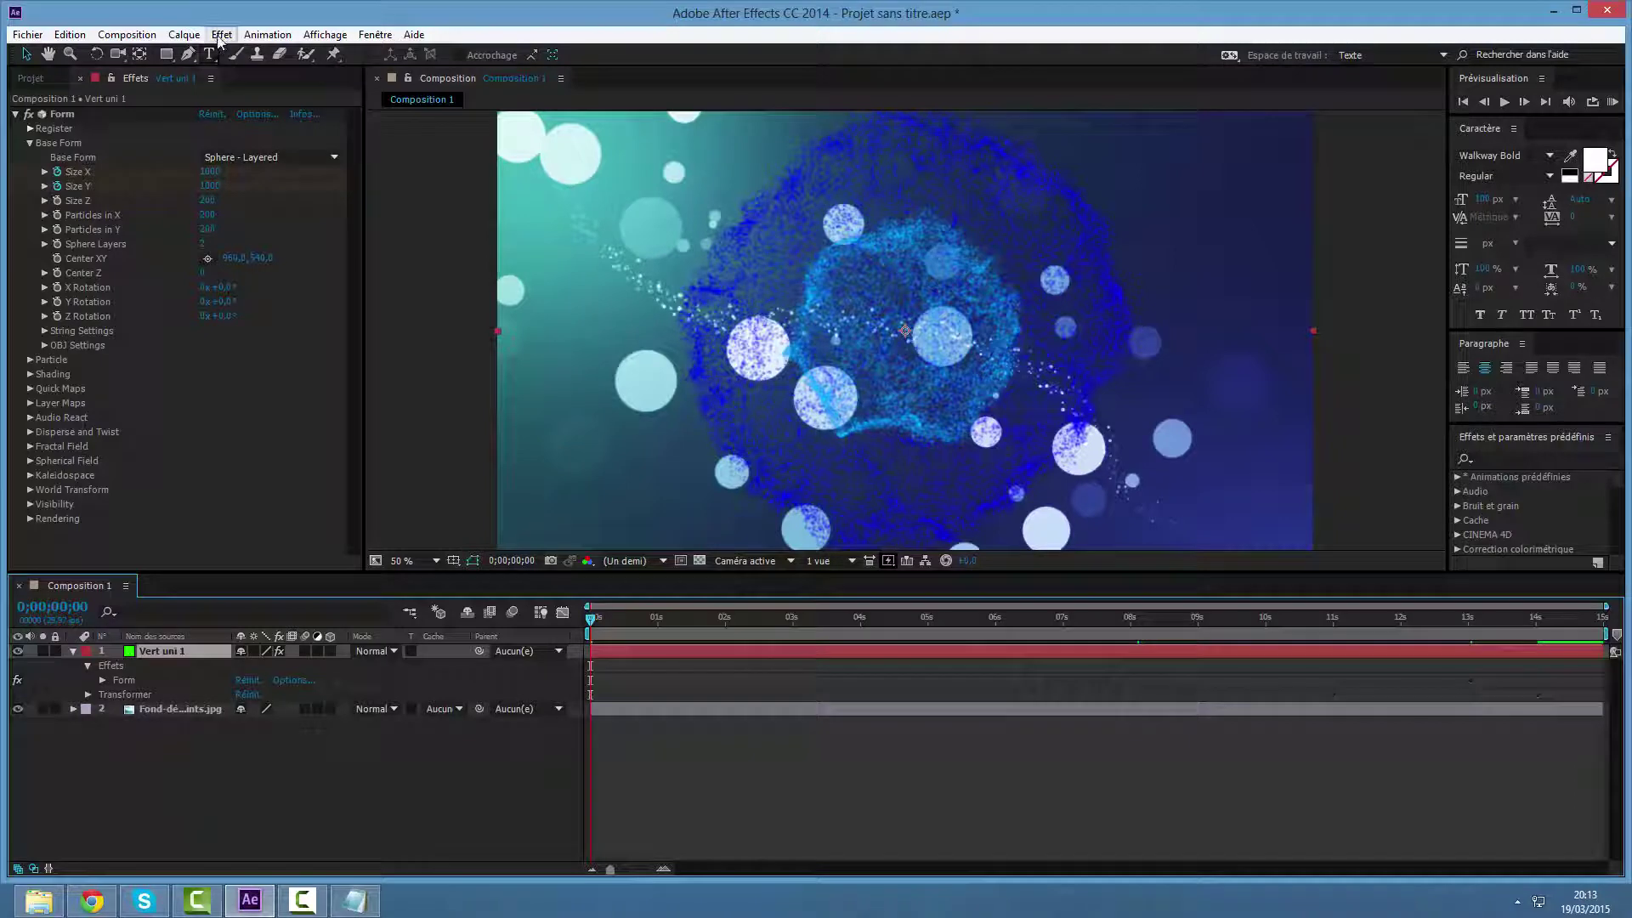
Apply Effet > Esthétiques > Lueur diffuse to Vert uni 1.
left_click(220, 37)
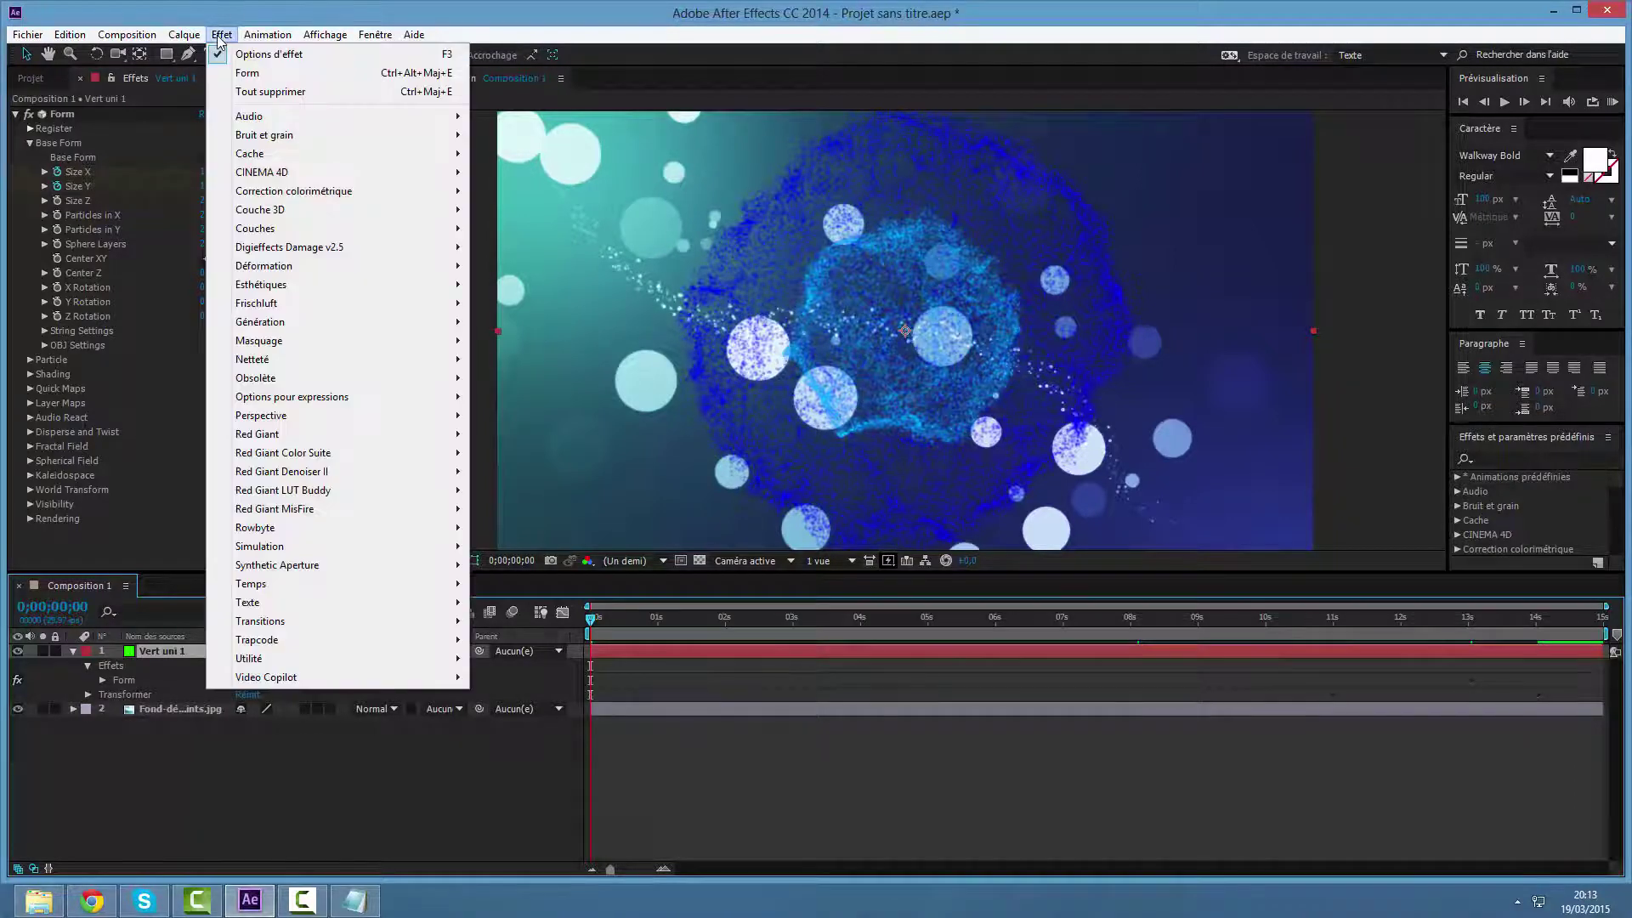
mouse_move(379, 293)
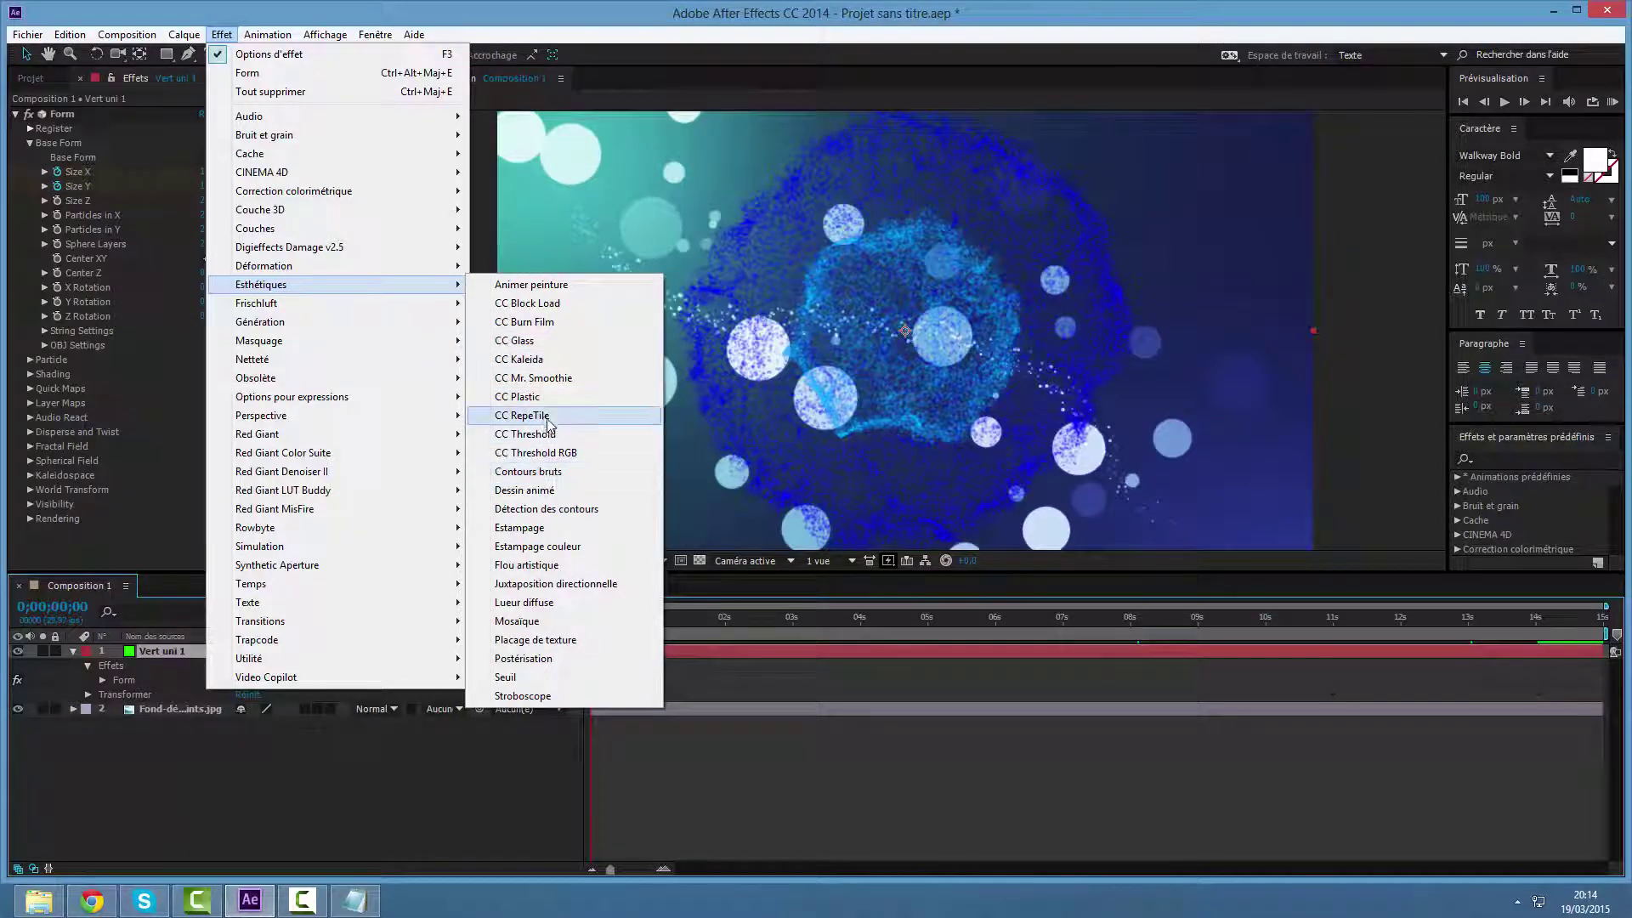
left_click(529, 603)
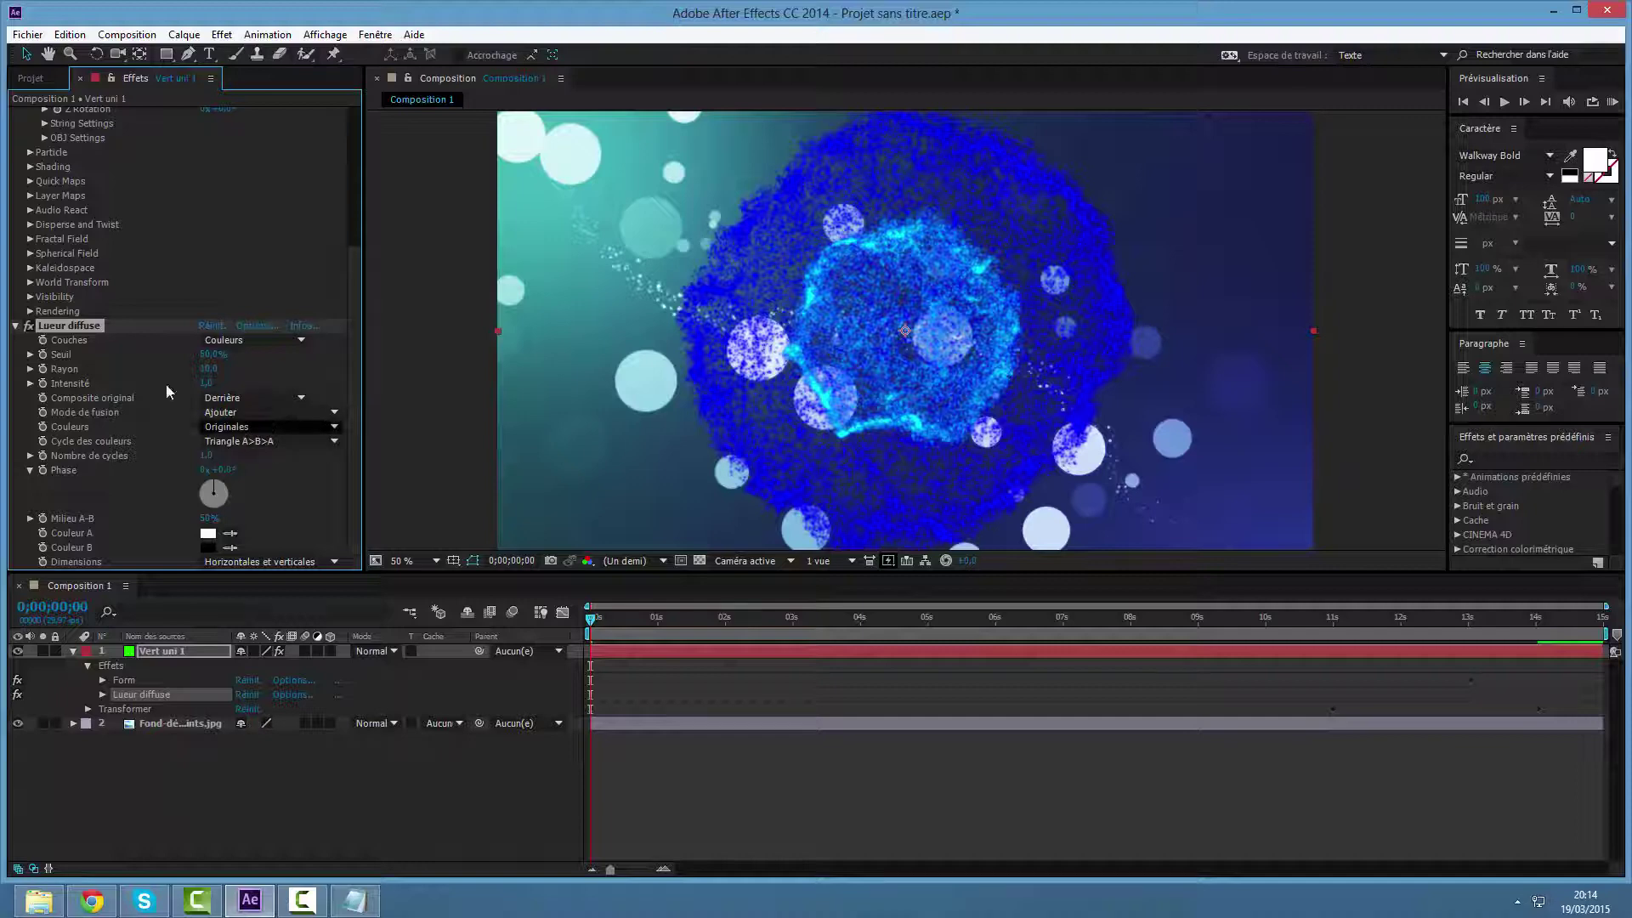
Set the Lueur diffuse threshold near 78% and radius around 76, and rotate the colour phase.
mouse_move(204, 354)
left_mouse_down()
mouse_move(212, 368)
mouse_move(200, 354)
mouse_move(228, 353)
left_mouse_up()
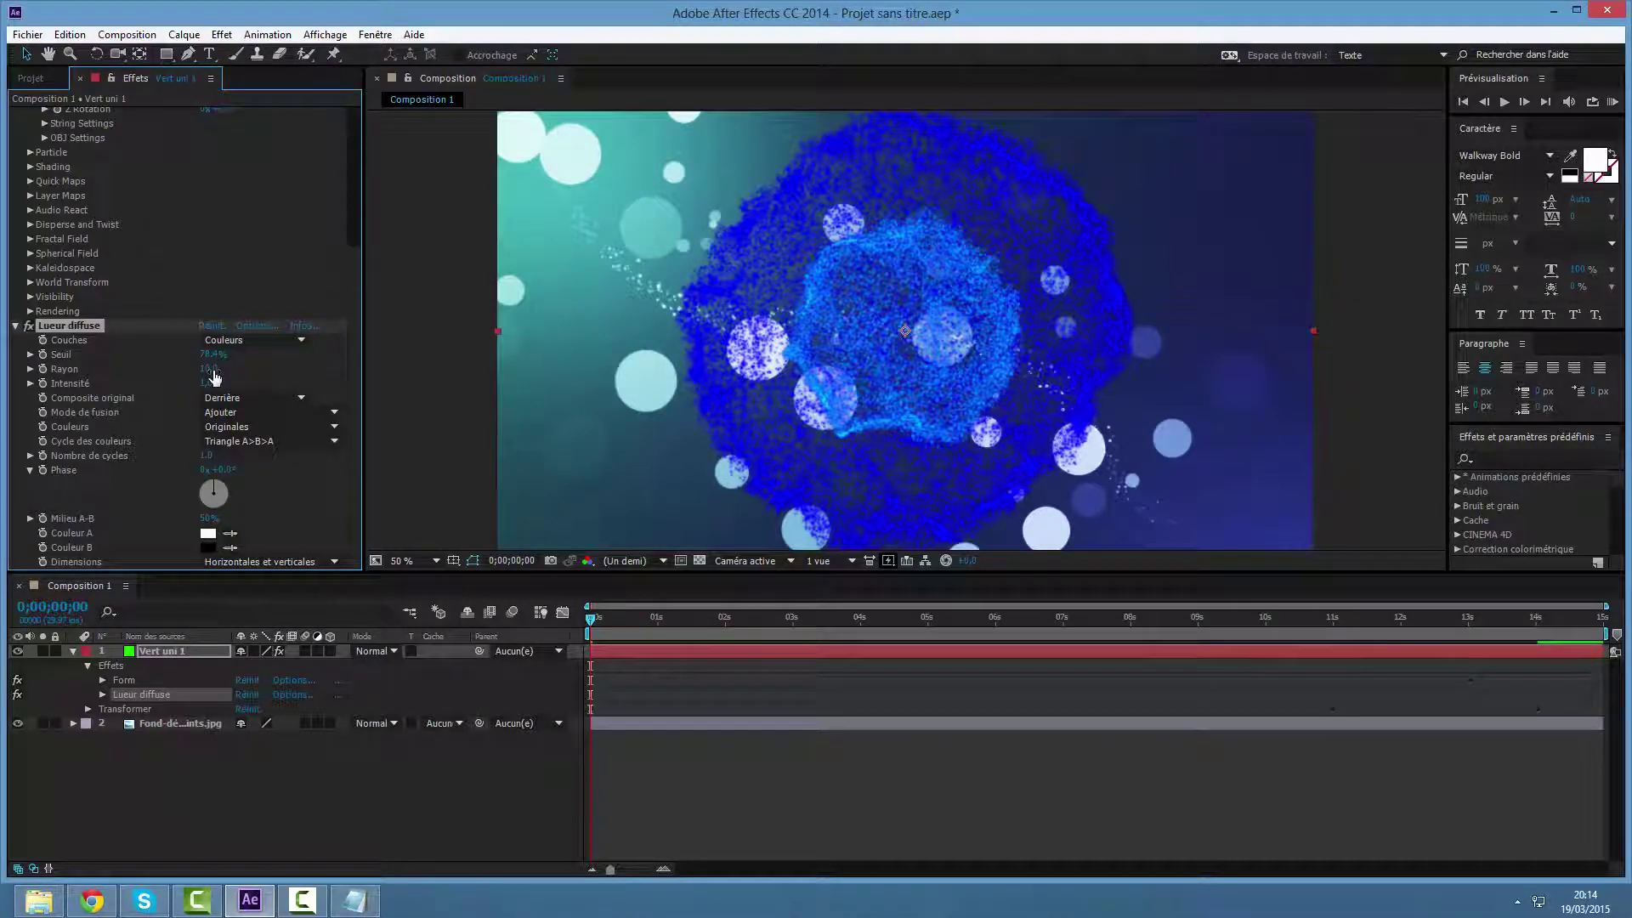
left_click_drag(212, 372, 195, 369)
mouse_move(159, 369)
left_mouse_down()
mouse_move(188, 392)
mouse_move(694, 396)
left_mouse_up()
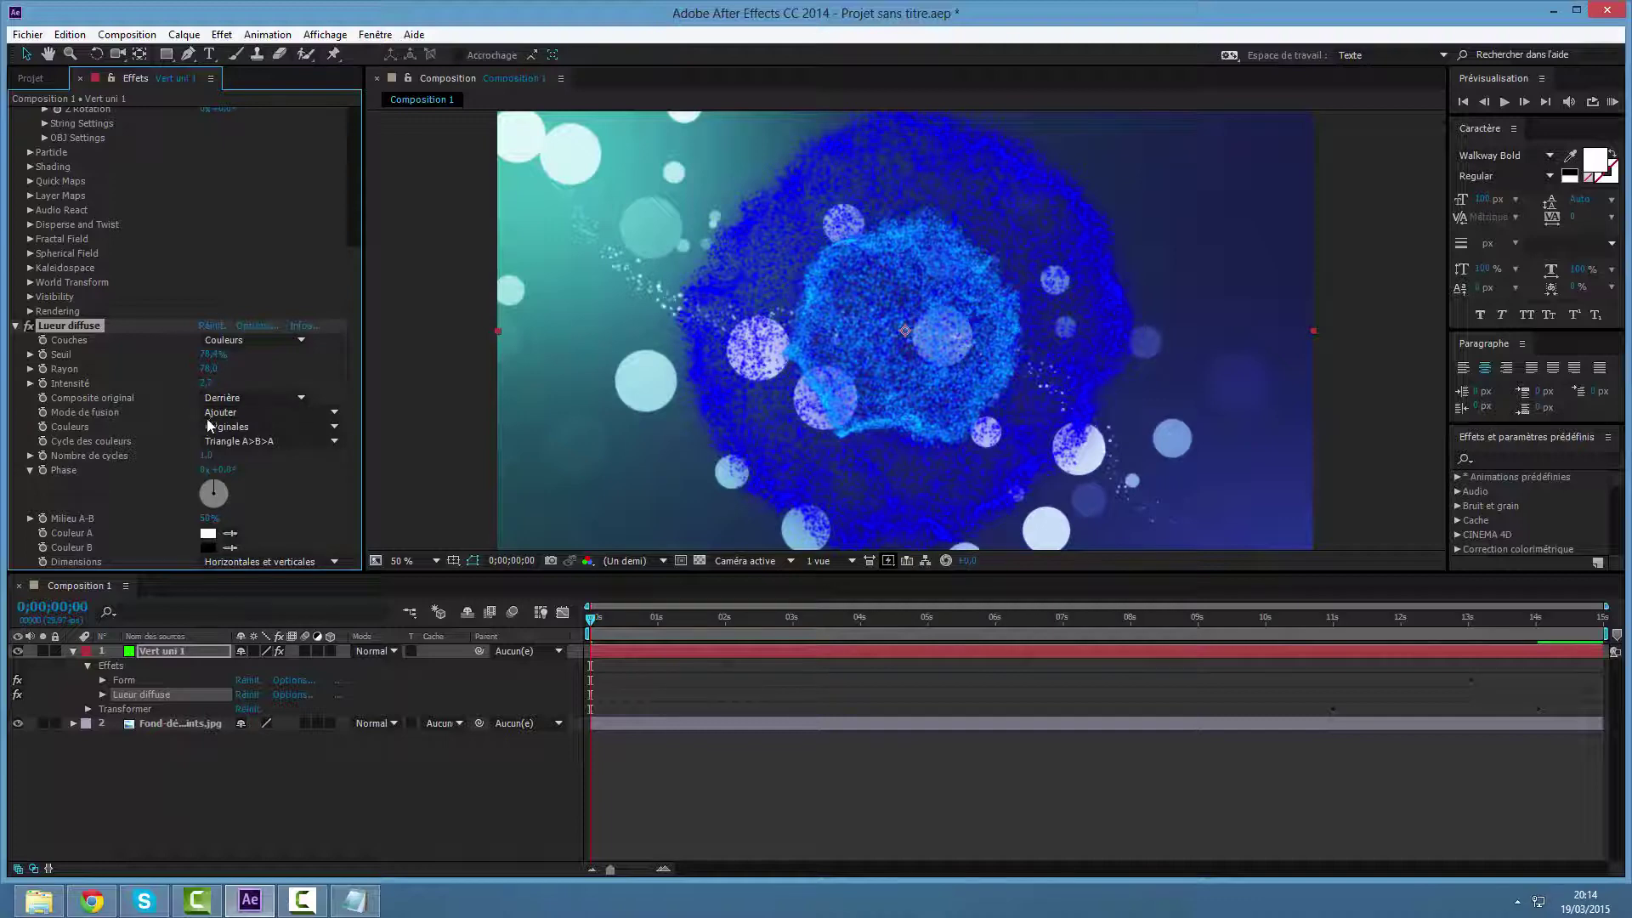
left_click(209, 425)
left_click(255, 427)
mouse_move(228, 488)
left_mouse_down()
mouse_move(219, 475)
mouse_move(230, 493)
left_mouse_up()
Preview the glowing animation, then deselect and collapse Vert uni 1.
key("space")
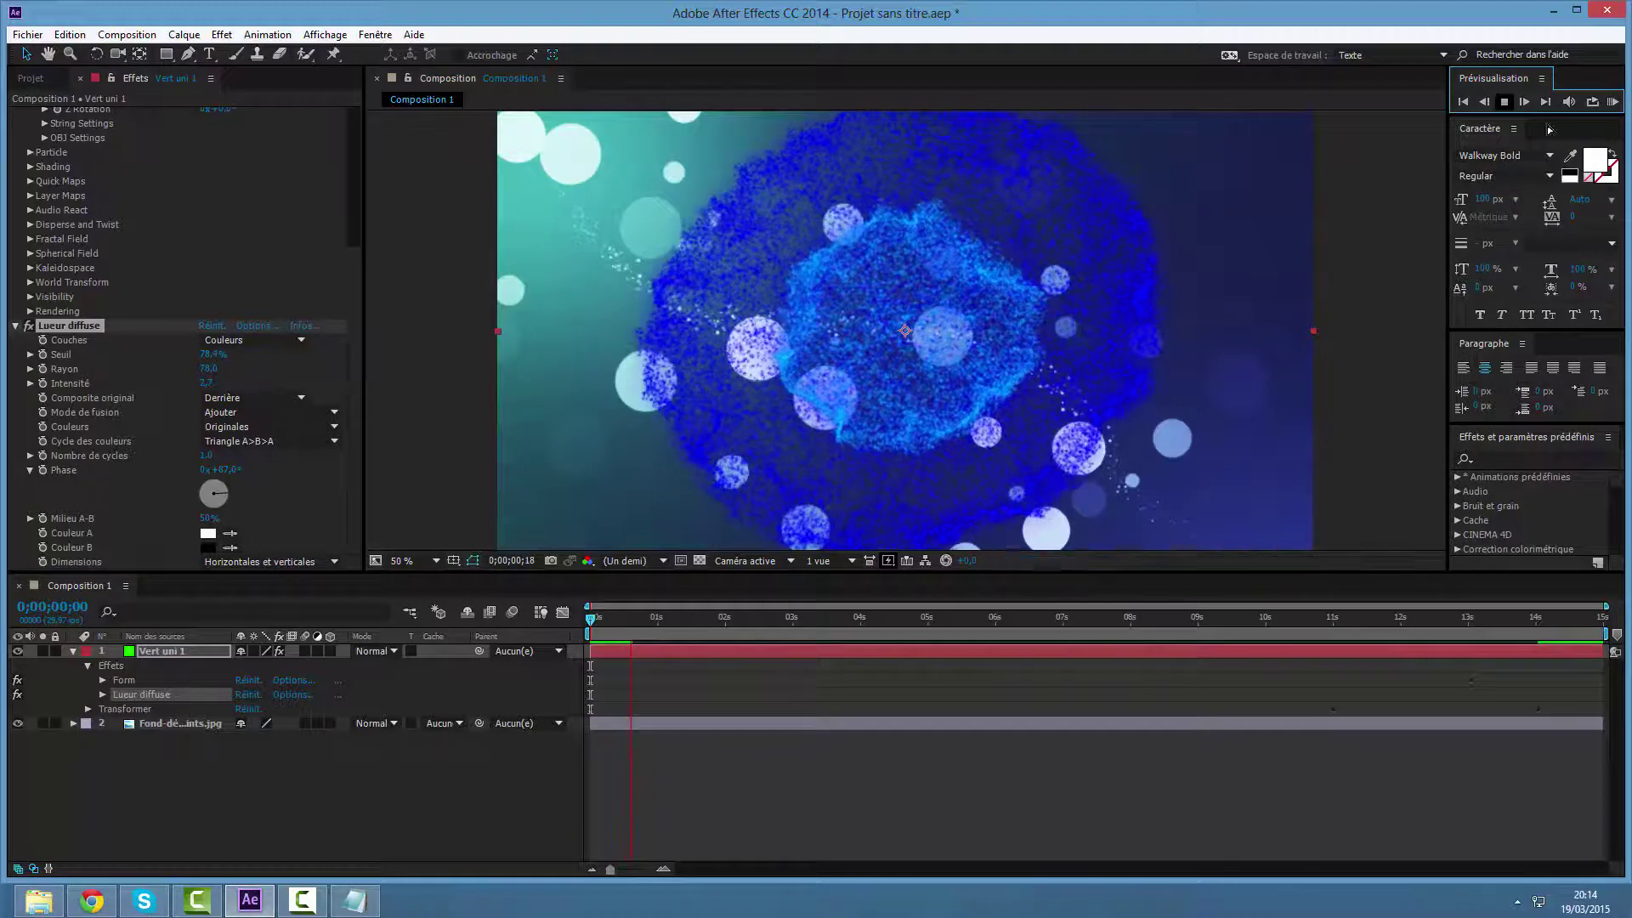
key("space")
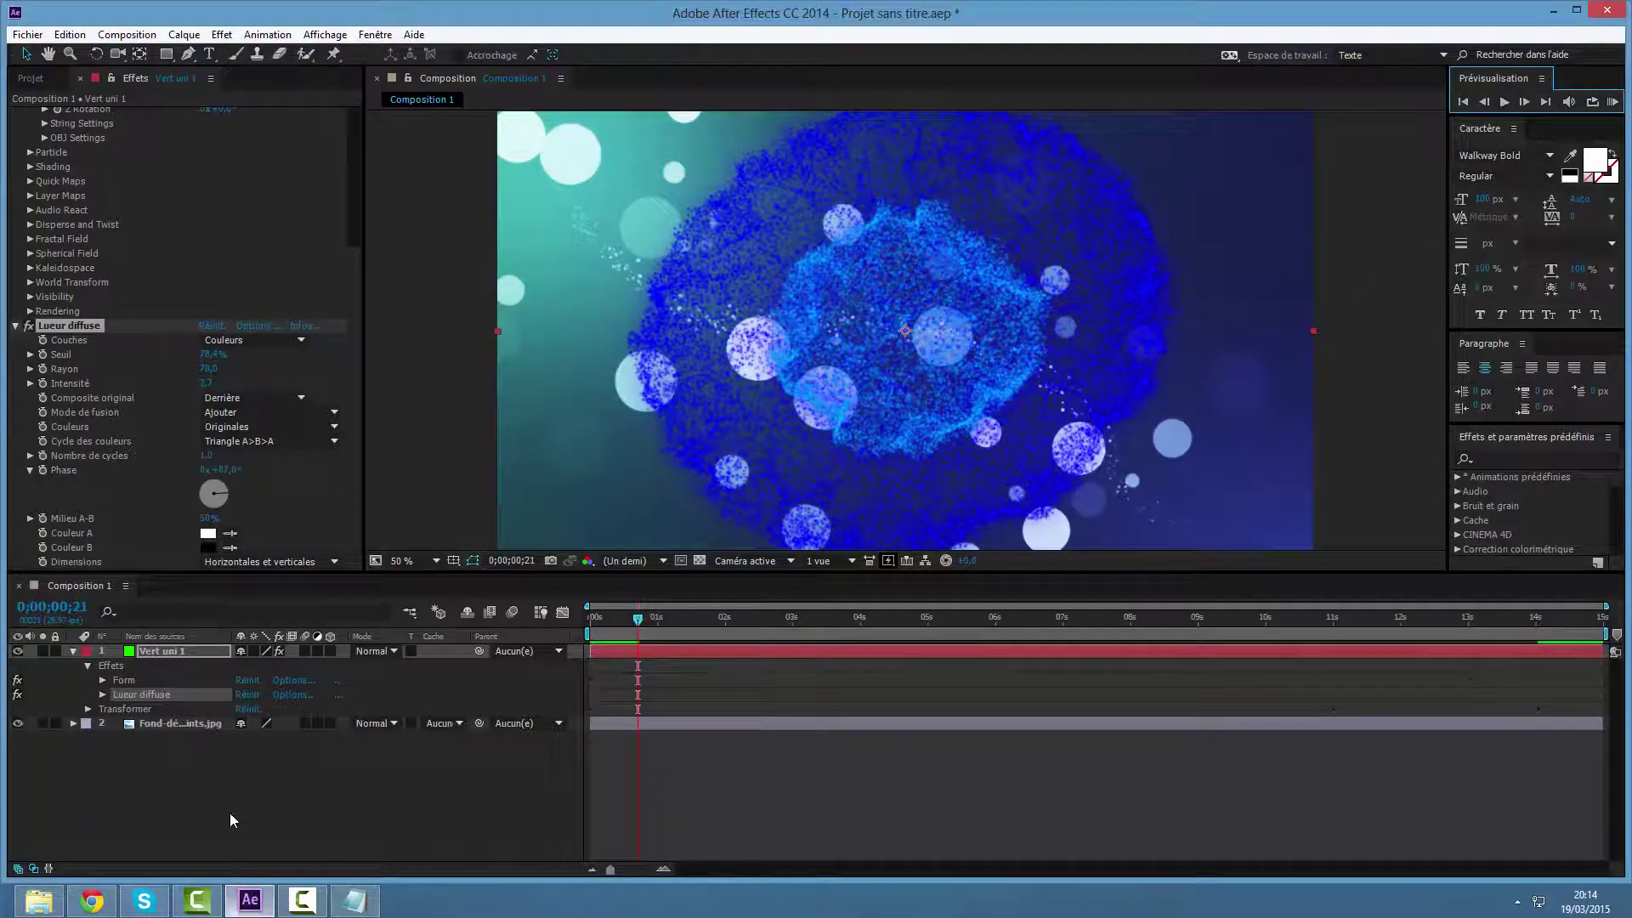
left_click(232, 782)
left_click(73, 651)
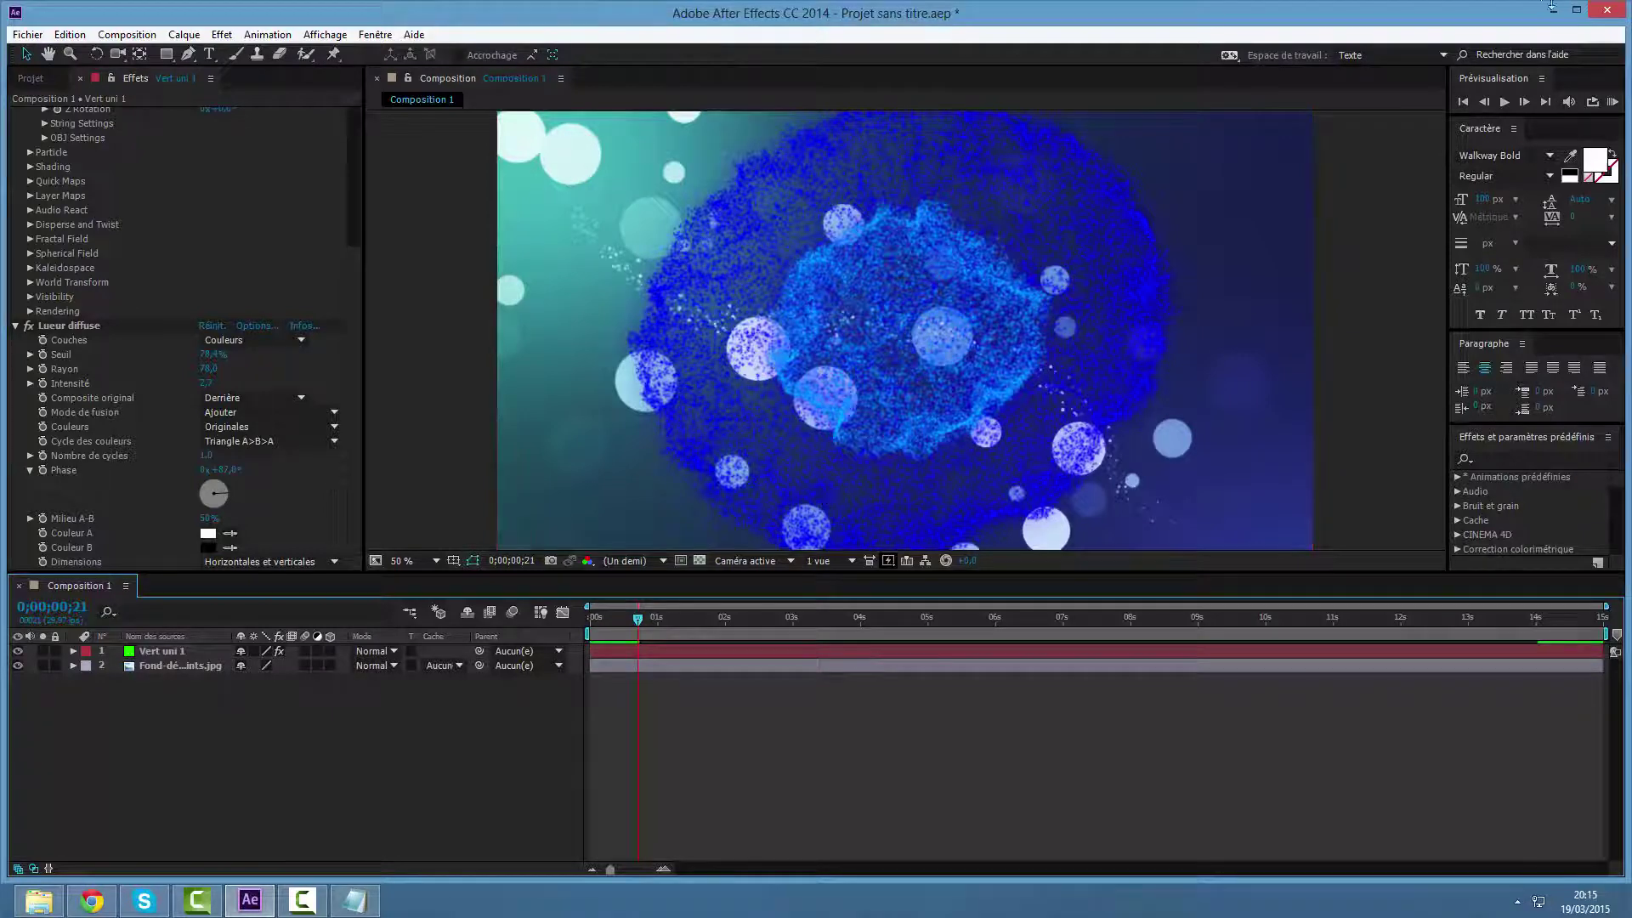
Slide the Vert uni 1 layer bar so it begins about 2 seconds in, then deselect.
left_click_drag(656, 648, 770, 649)
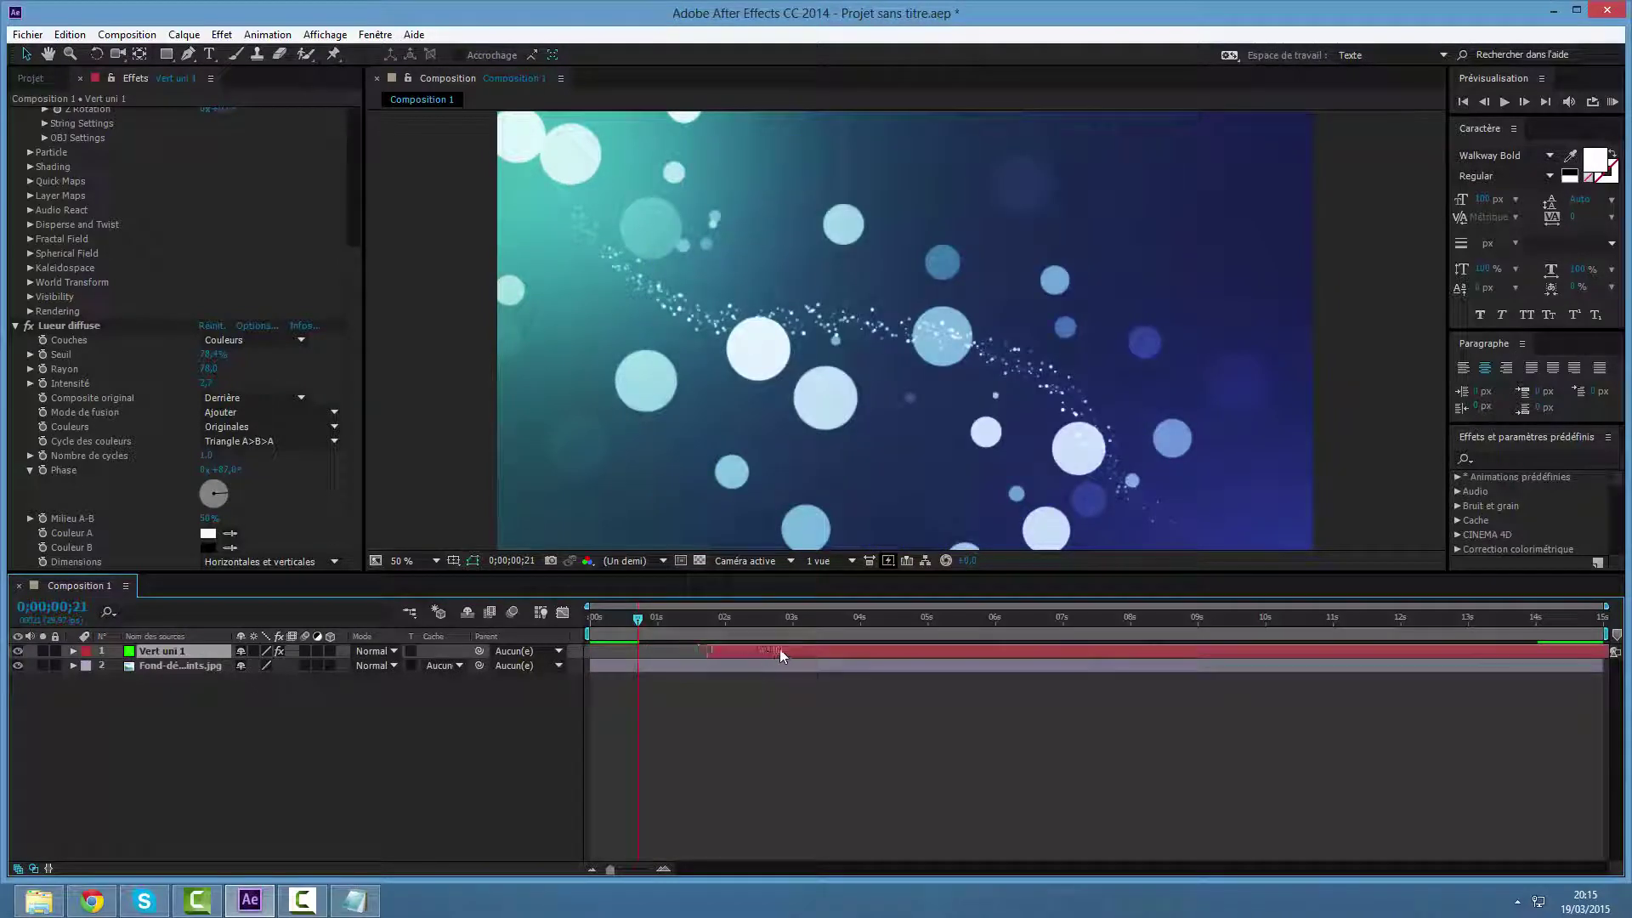
left_click_drag(787, 651, 790, 652)
left_click(383, 704)
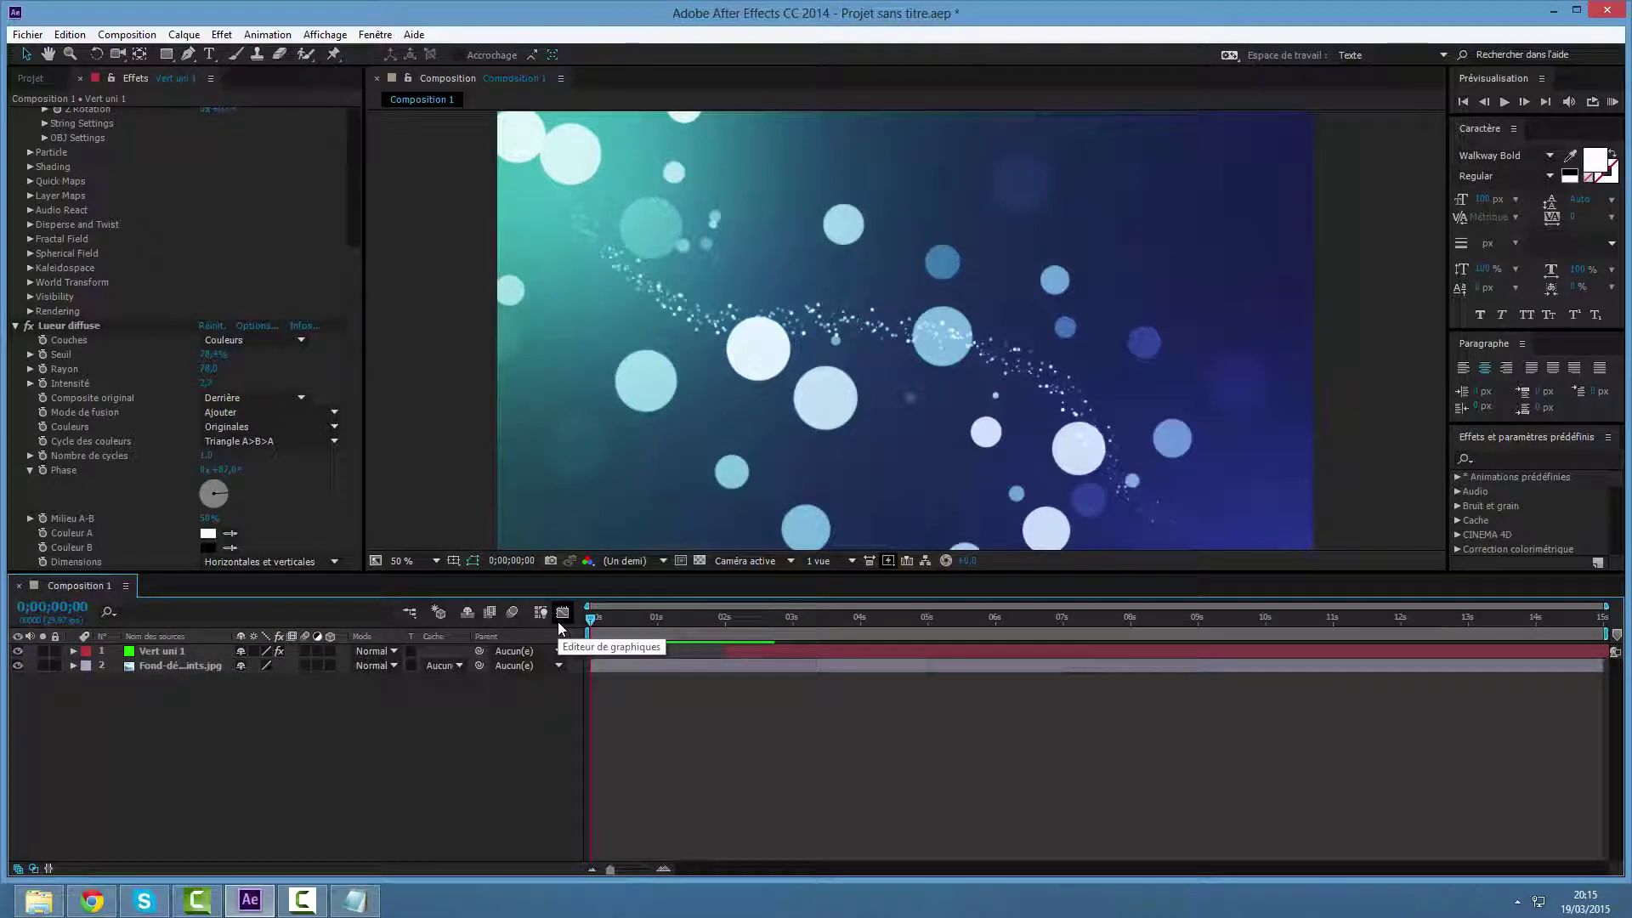
Browse in File Explorer to Documents > Graphisme > c4D > création.
left_click(38, 900)
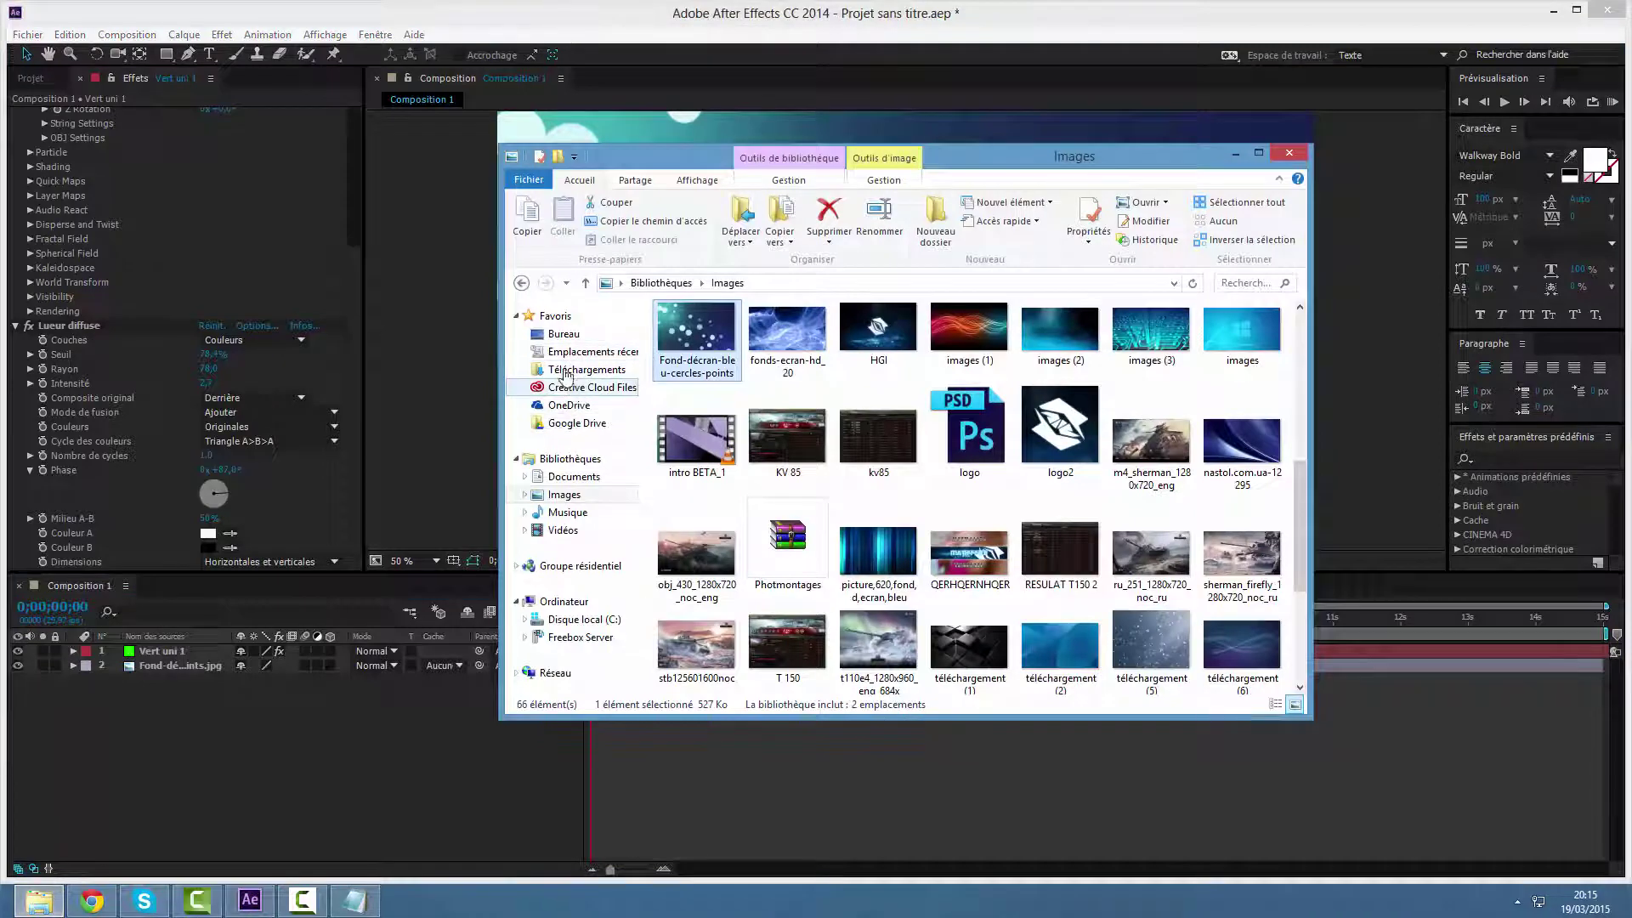
left_click(571, 476)
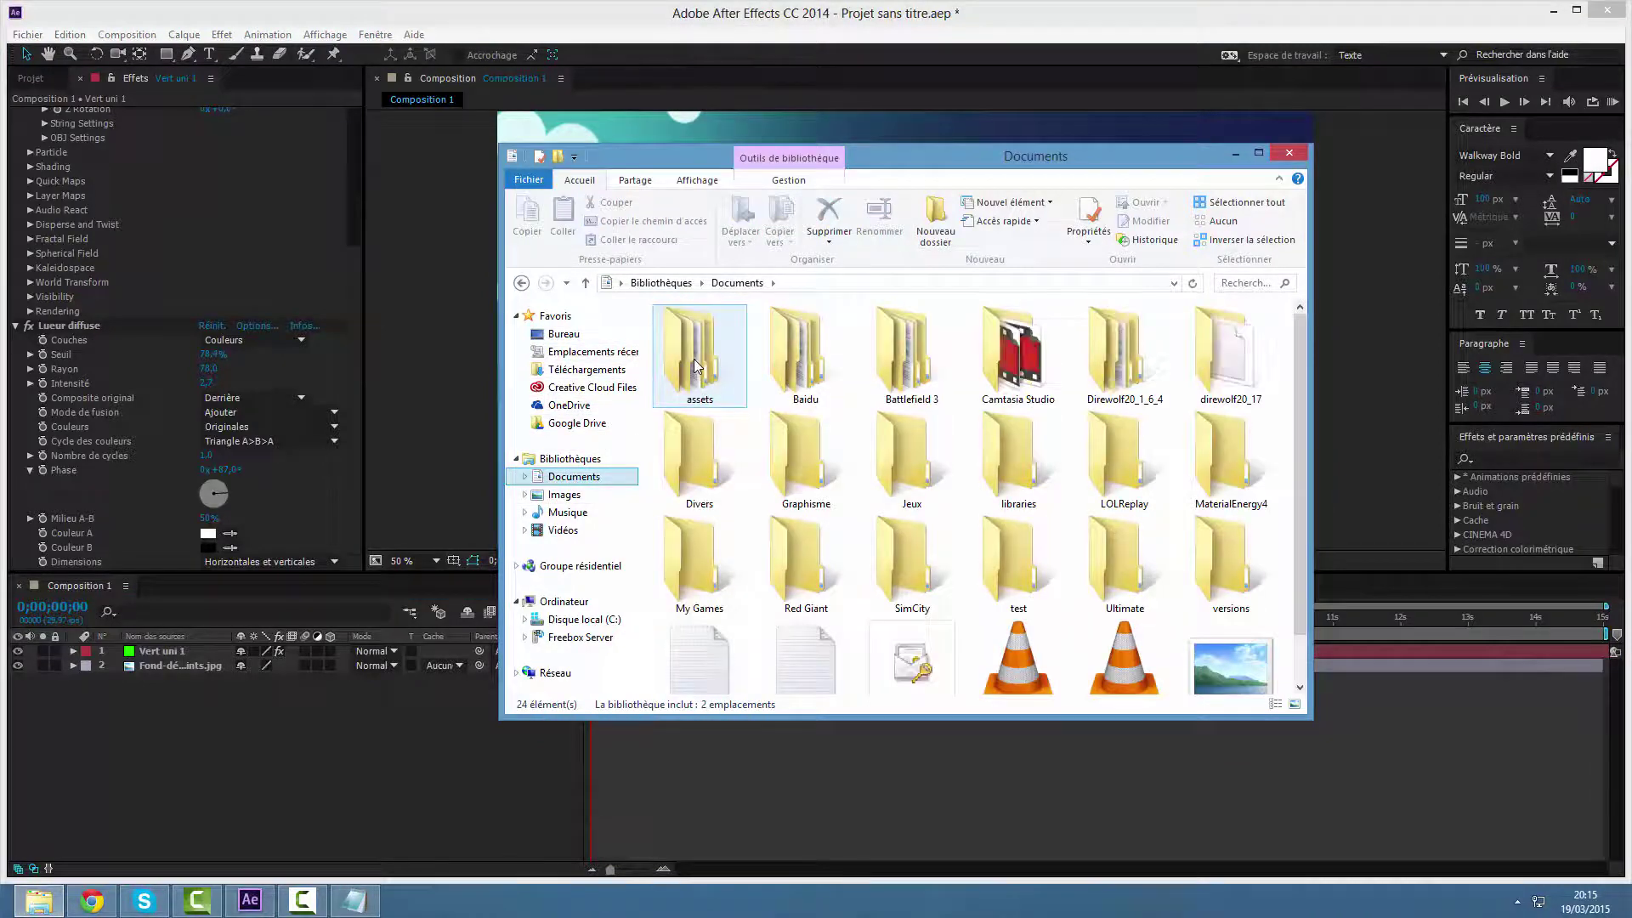
double_click(824, 470)
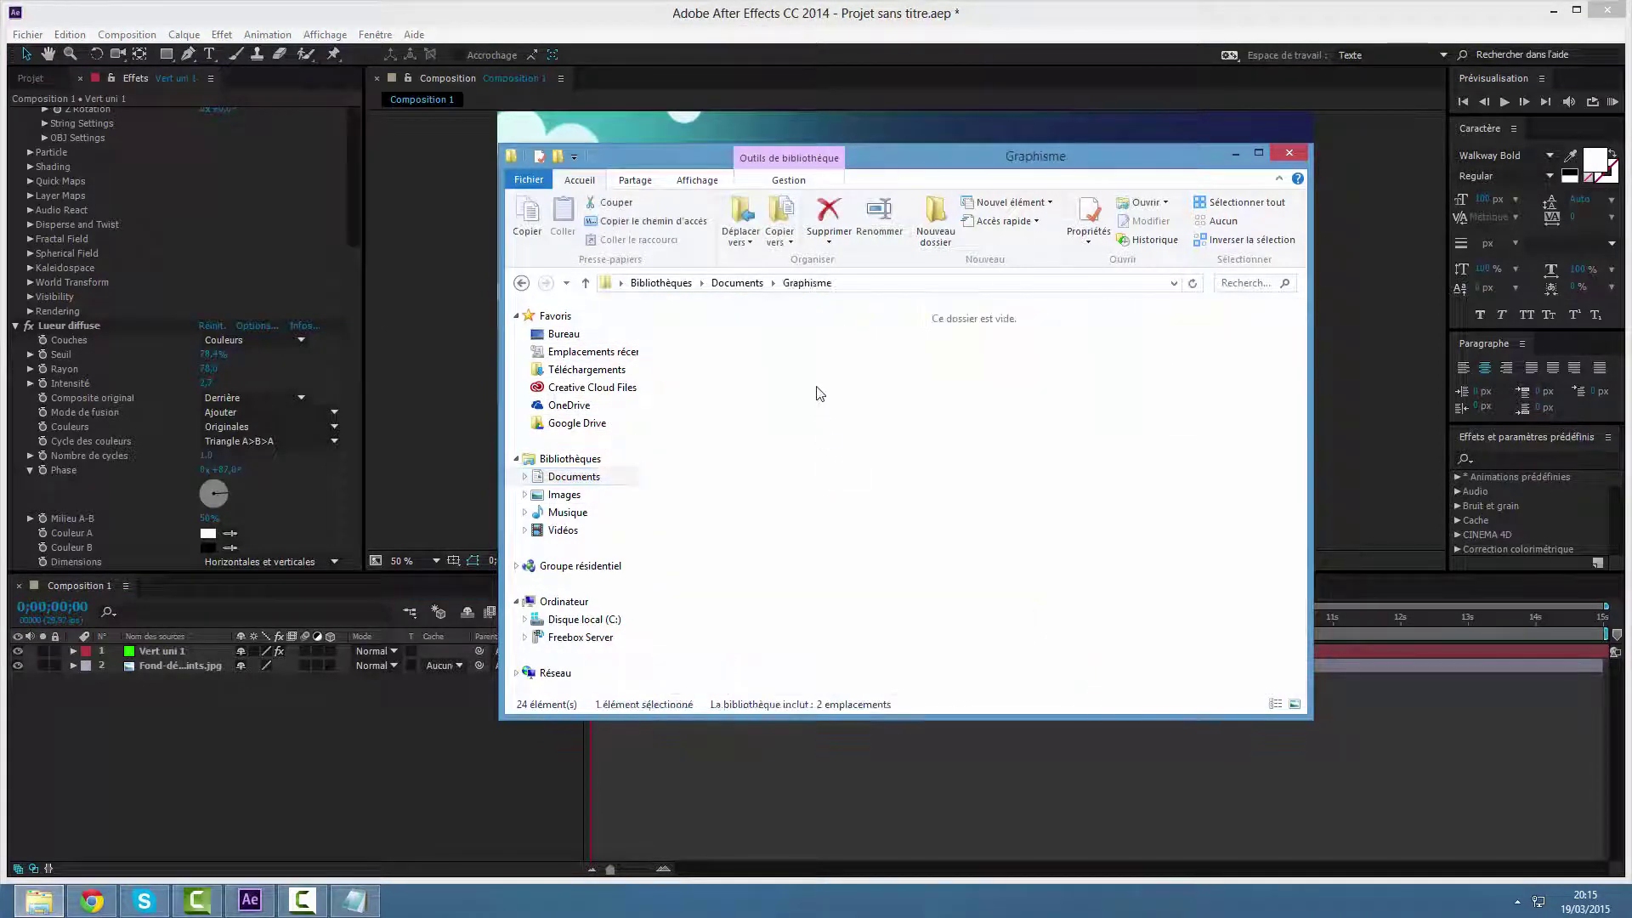
double_click(804, 357)
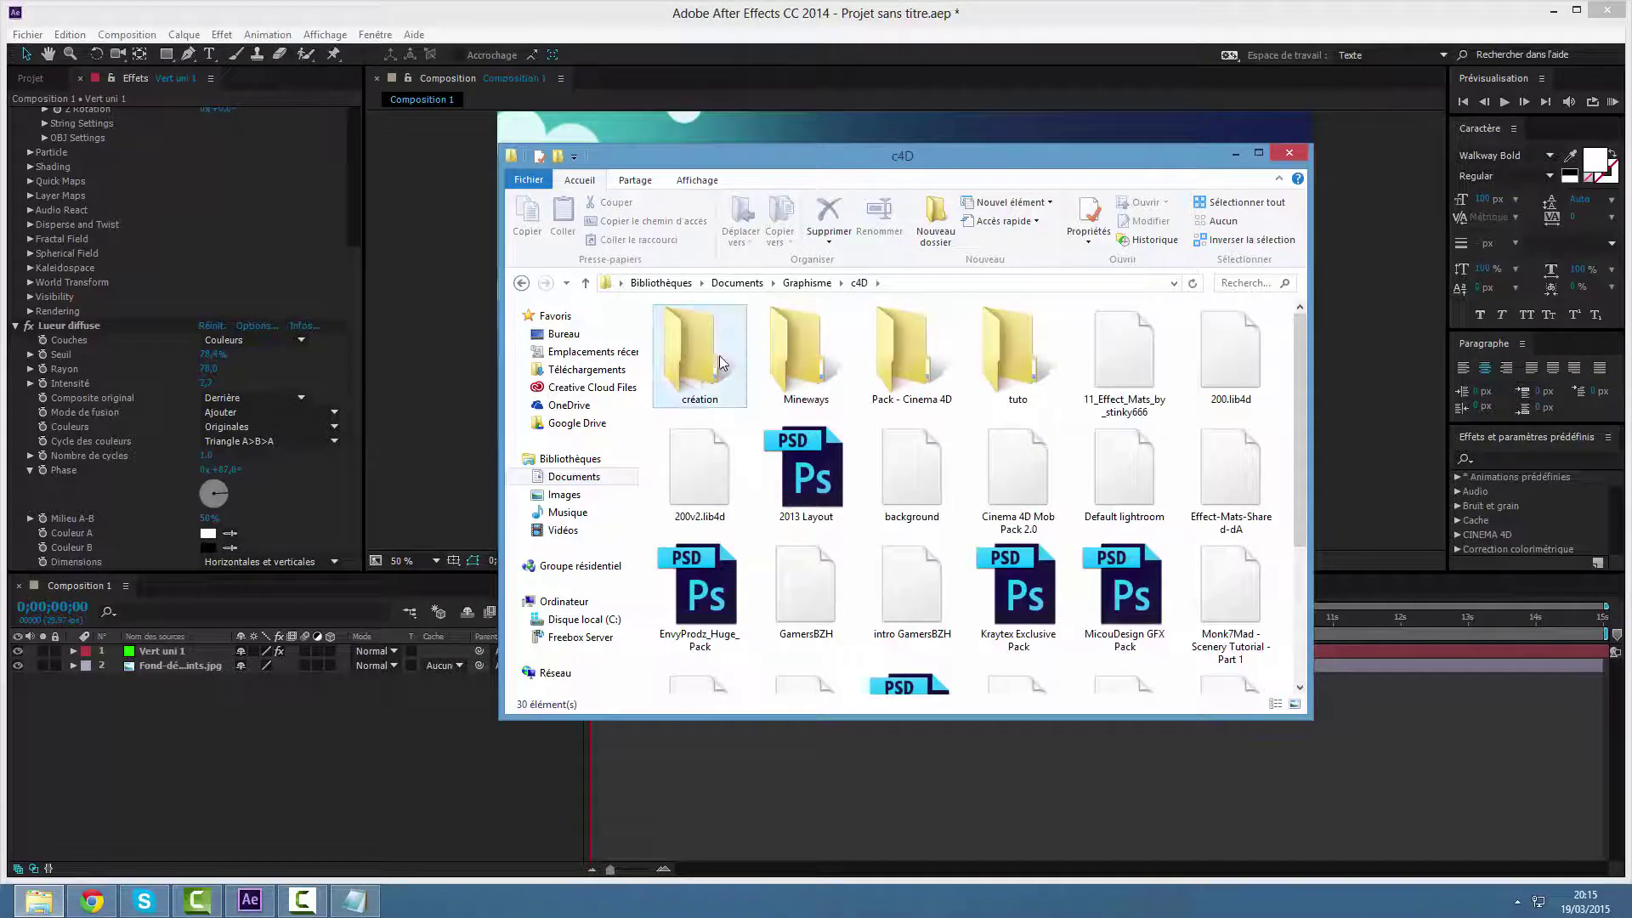
double_click(719, 357)
Play the test video in VLC to check it, then import it into After Effects.
left_click(1061, 504)
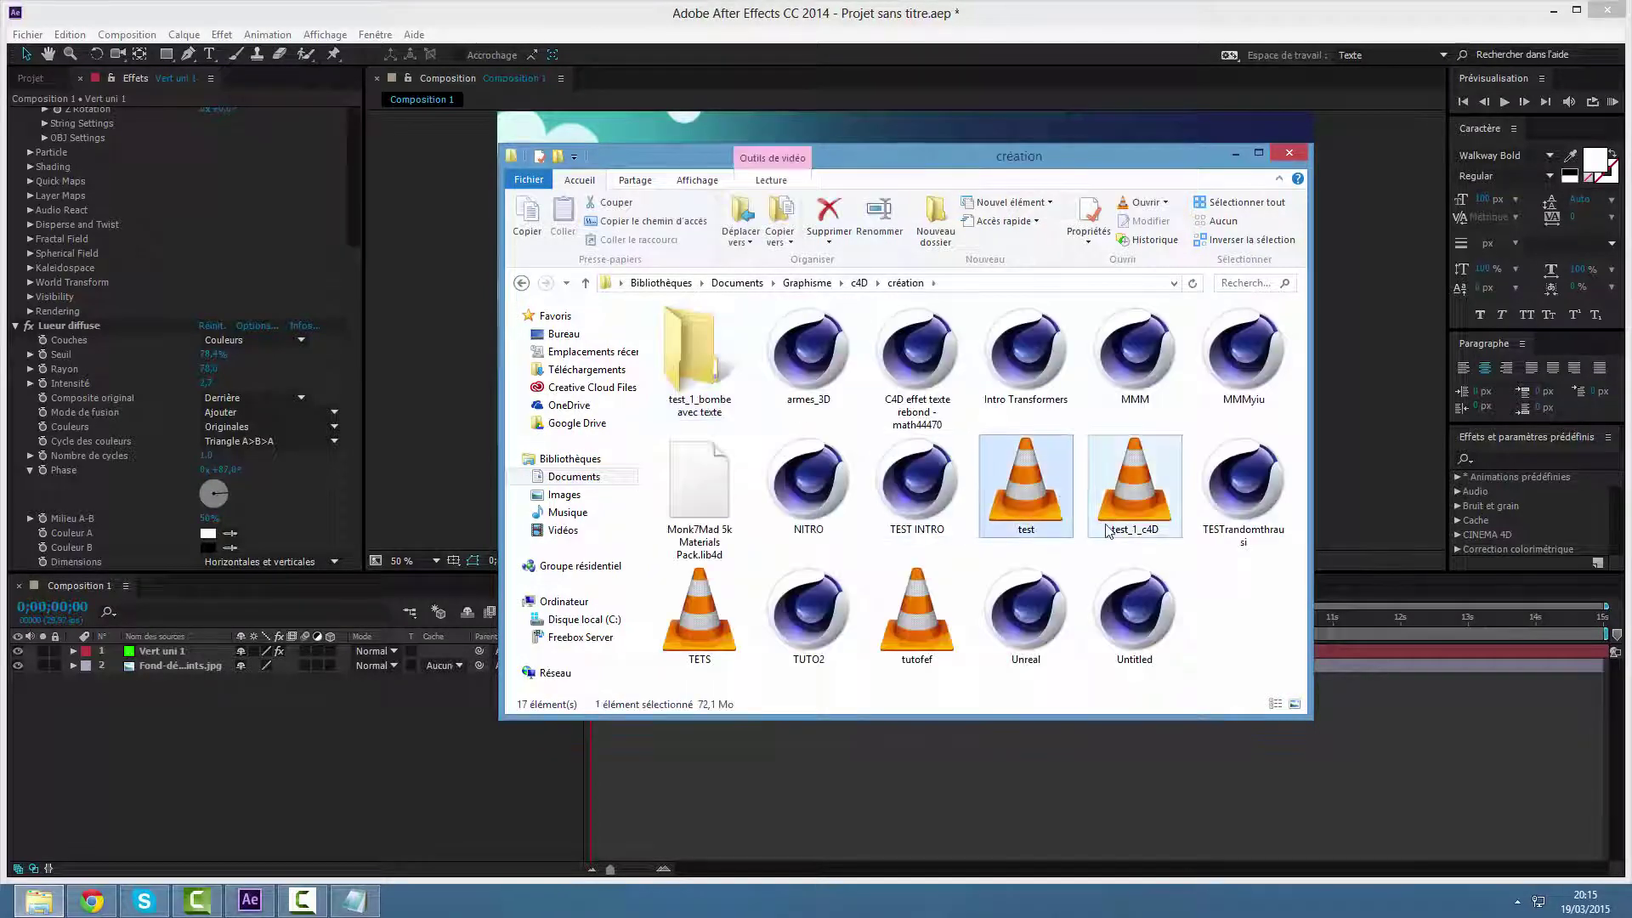
double_click(1040, 500)
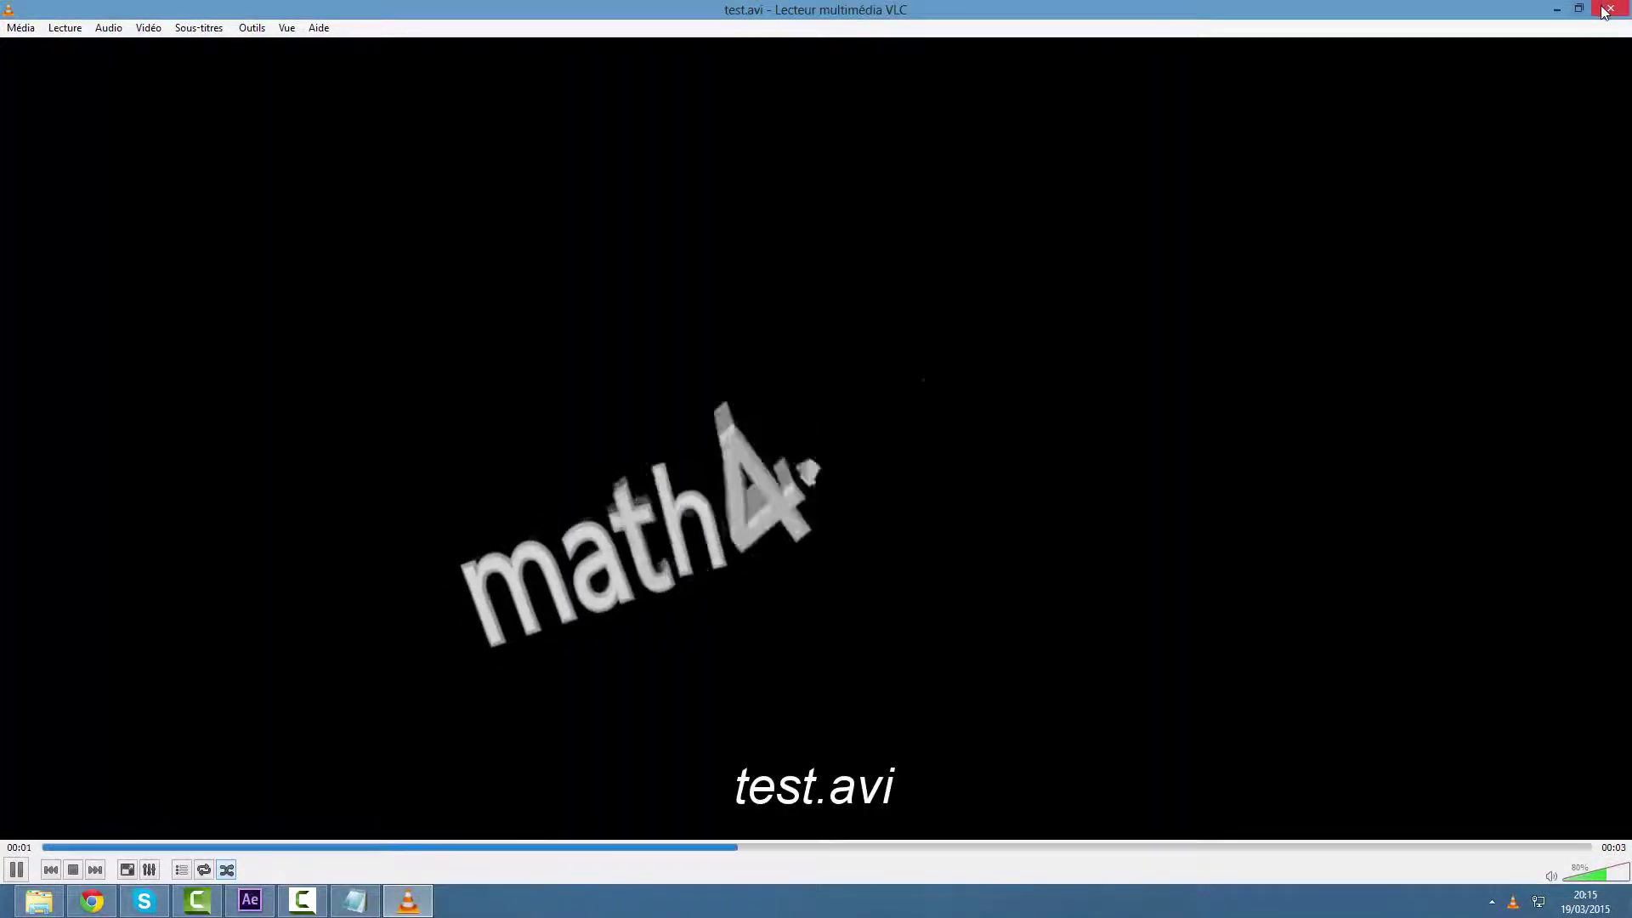
left_click(1603, 8)
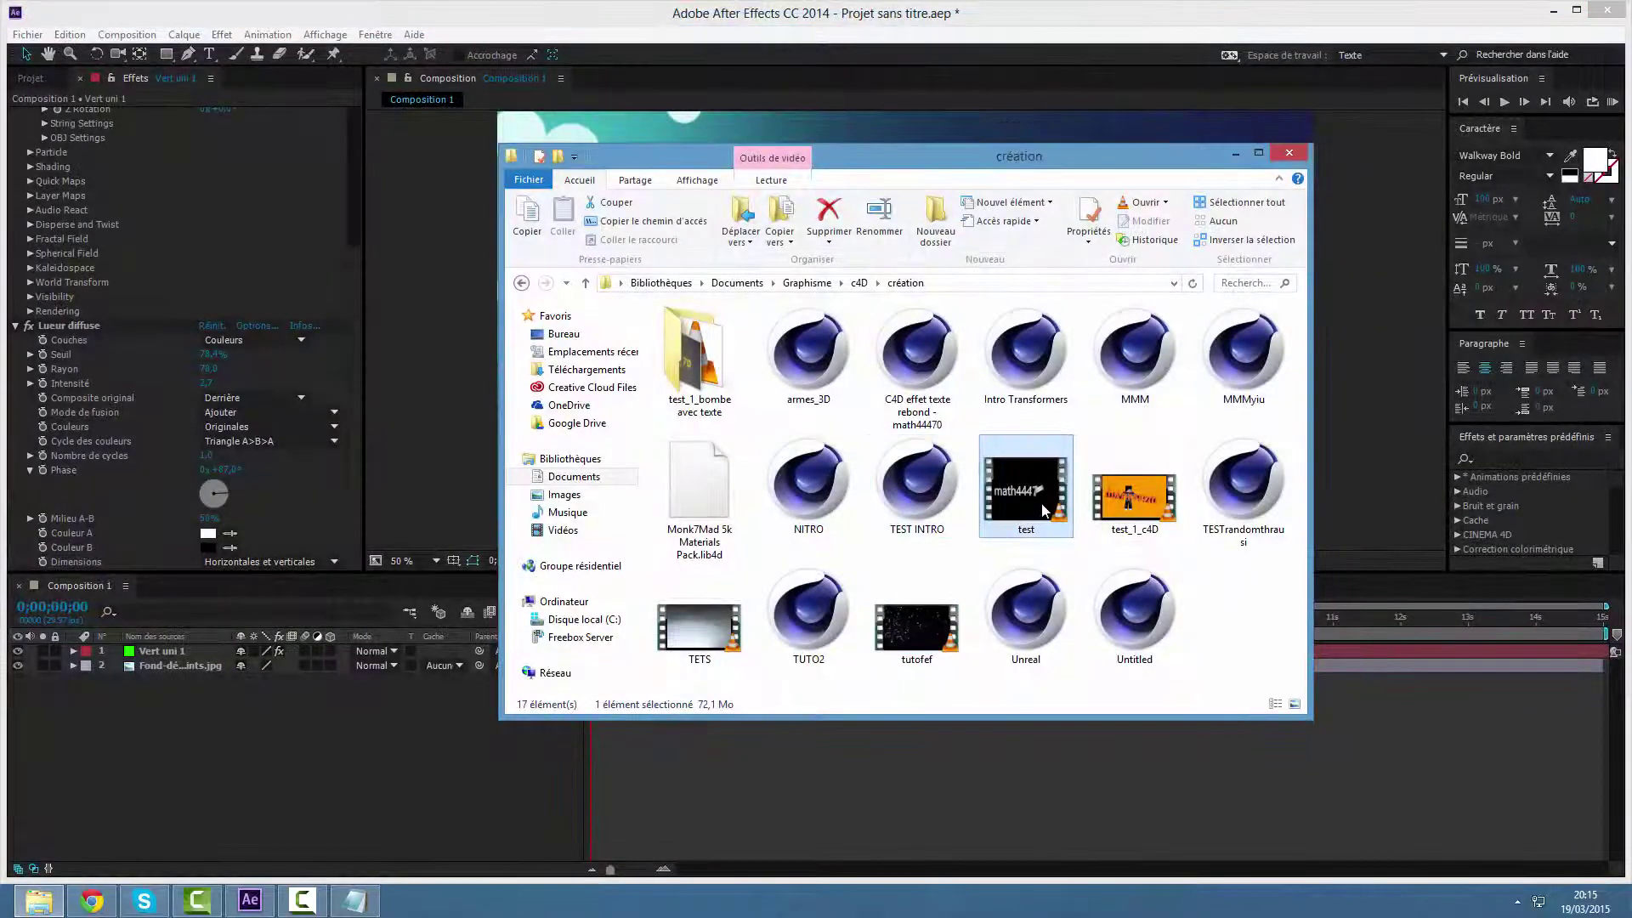
left_click(94, 722)
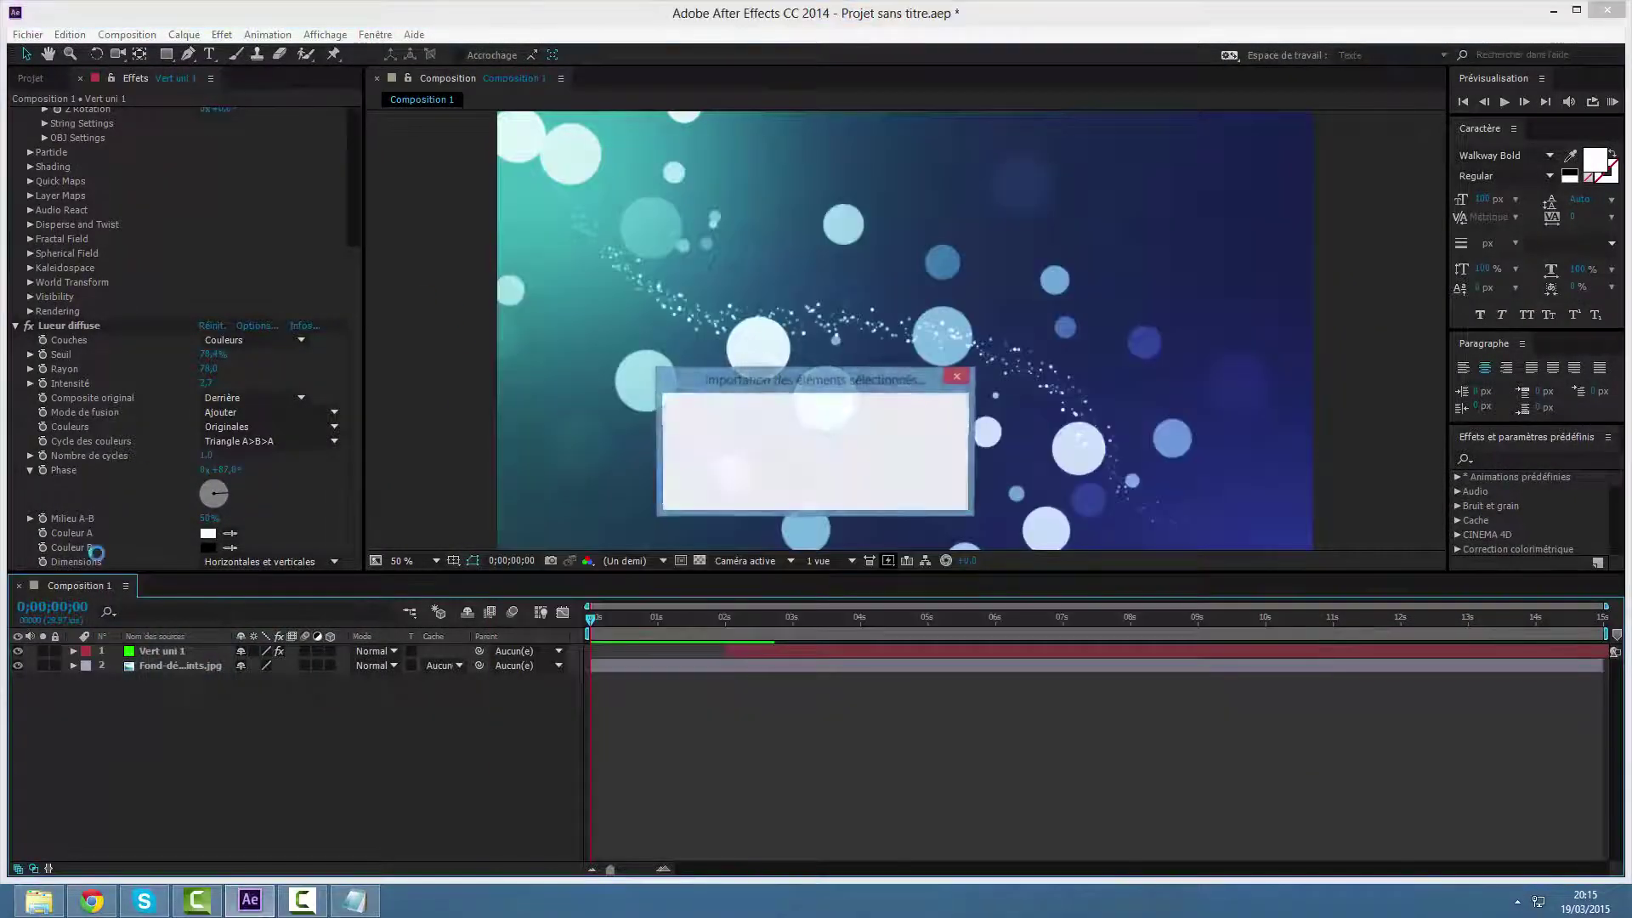
Add test.avi to Composition 1 as the top layer and scale it to fill the frame.
left_click(30, 81)
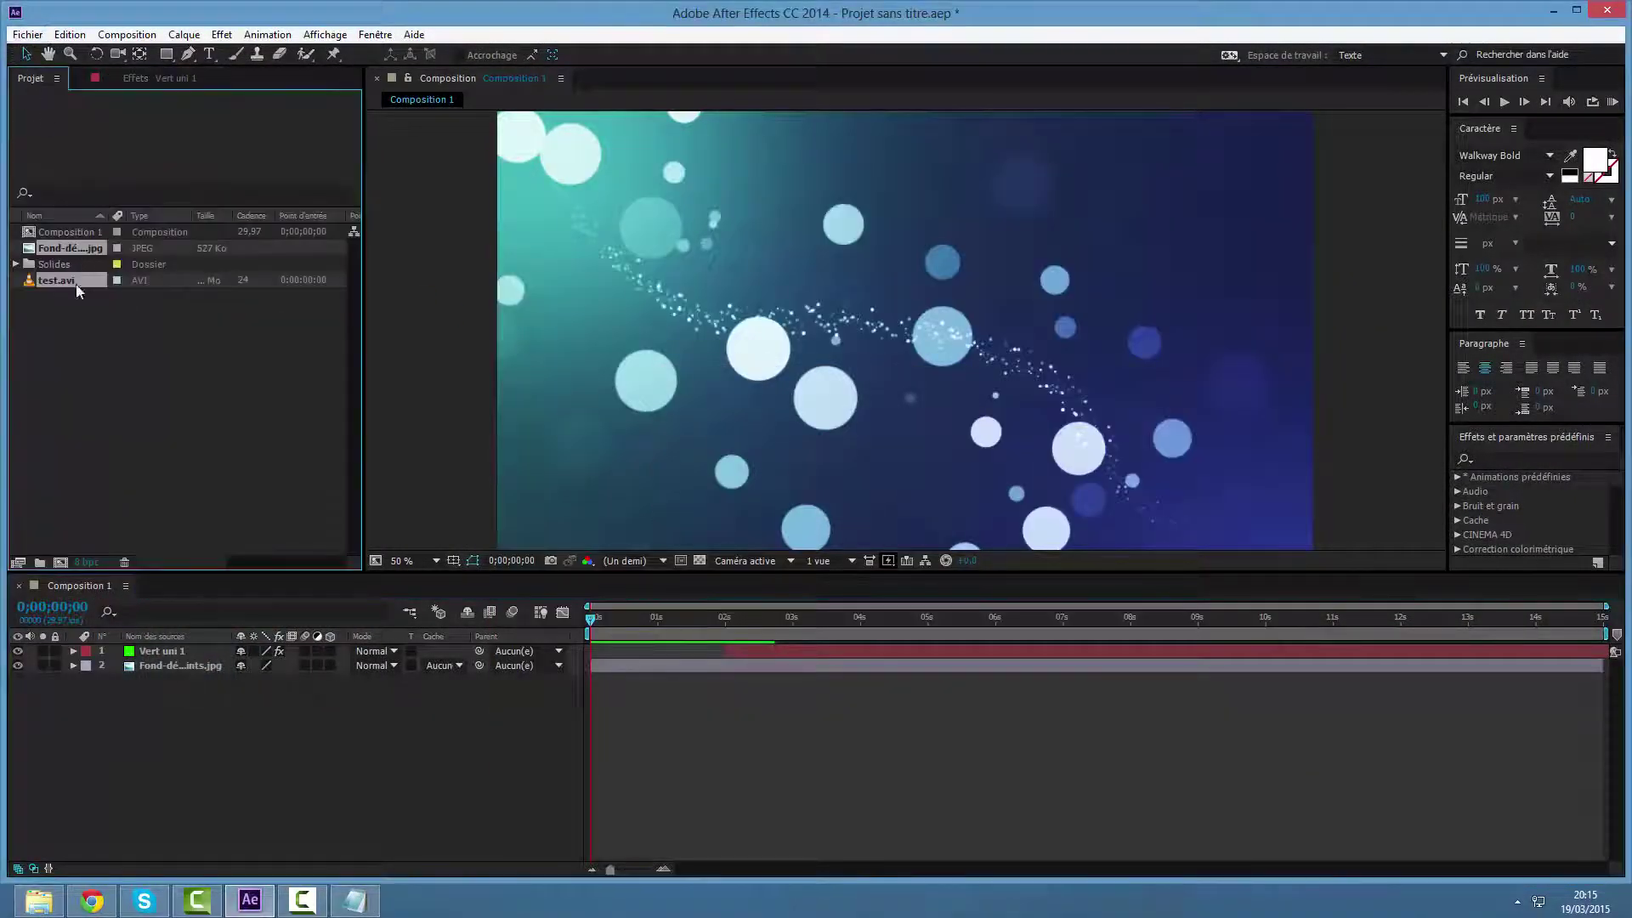
left_click_drag(63, 288, 137, 738)
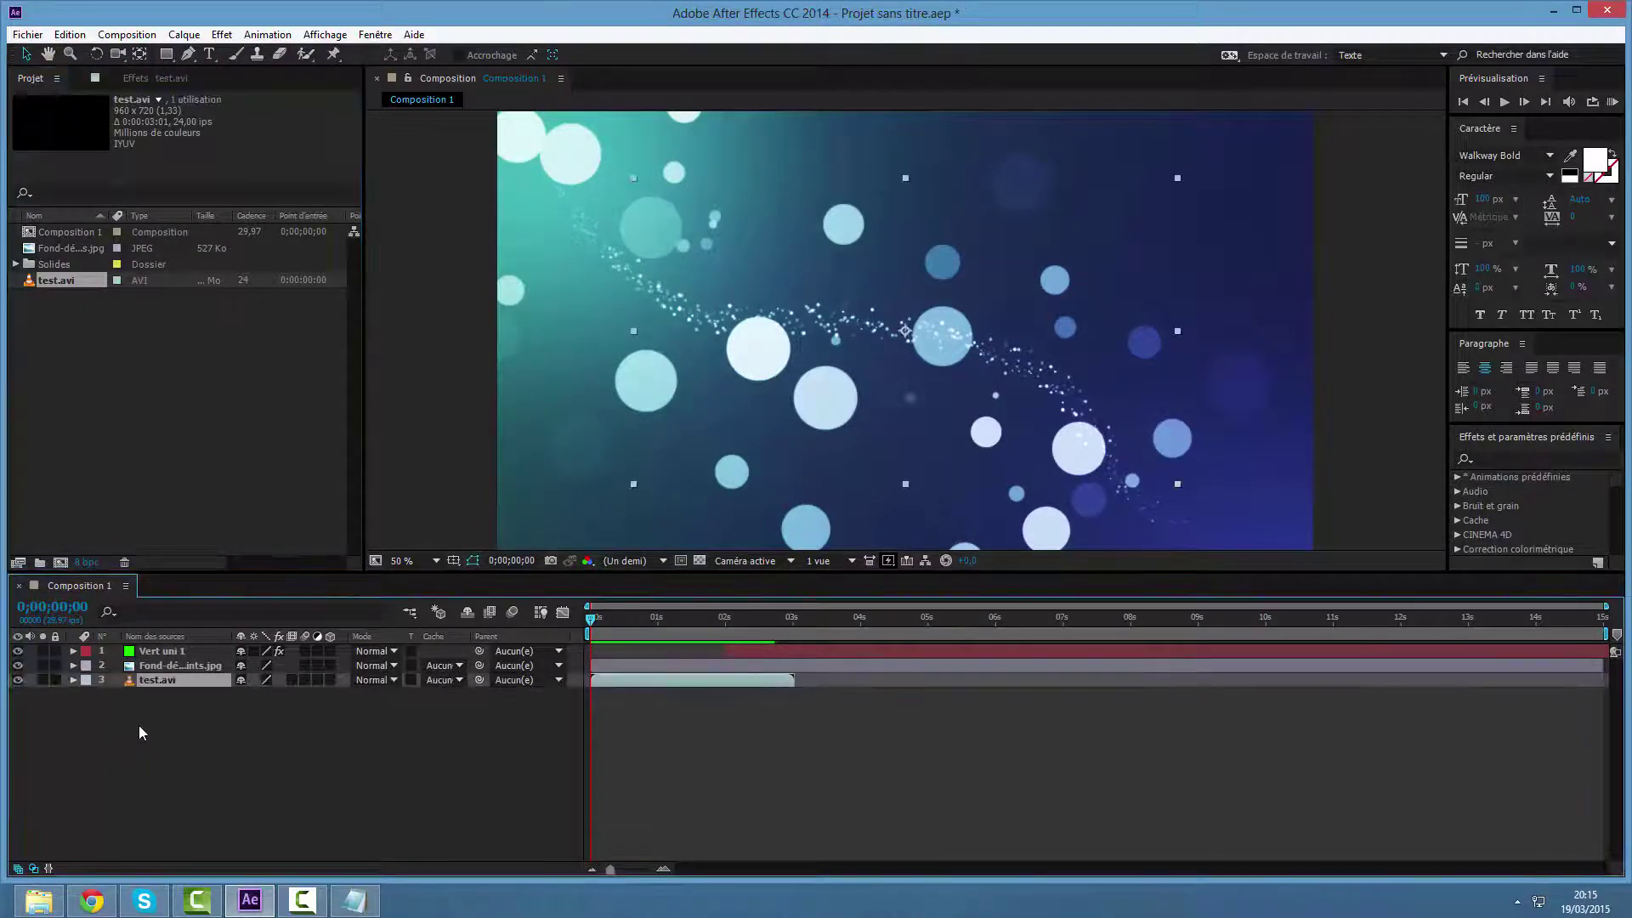
left_click_drag(159, 680, 163, 656)
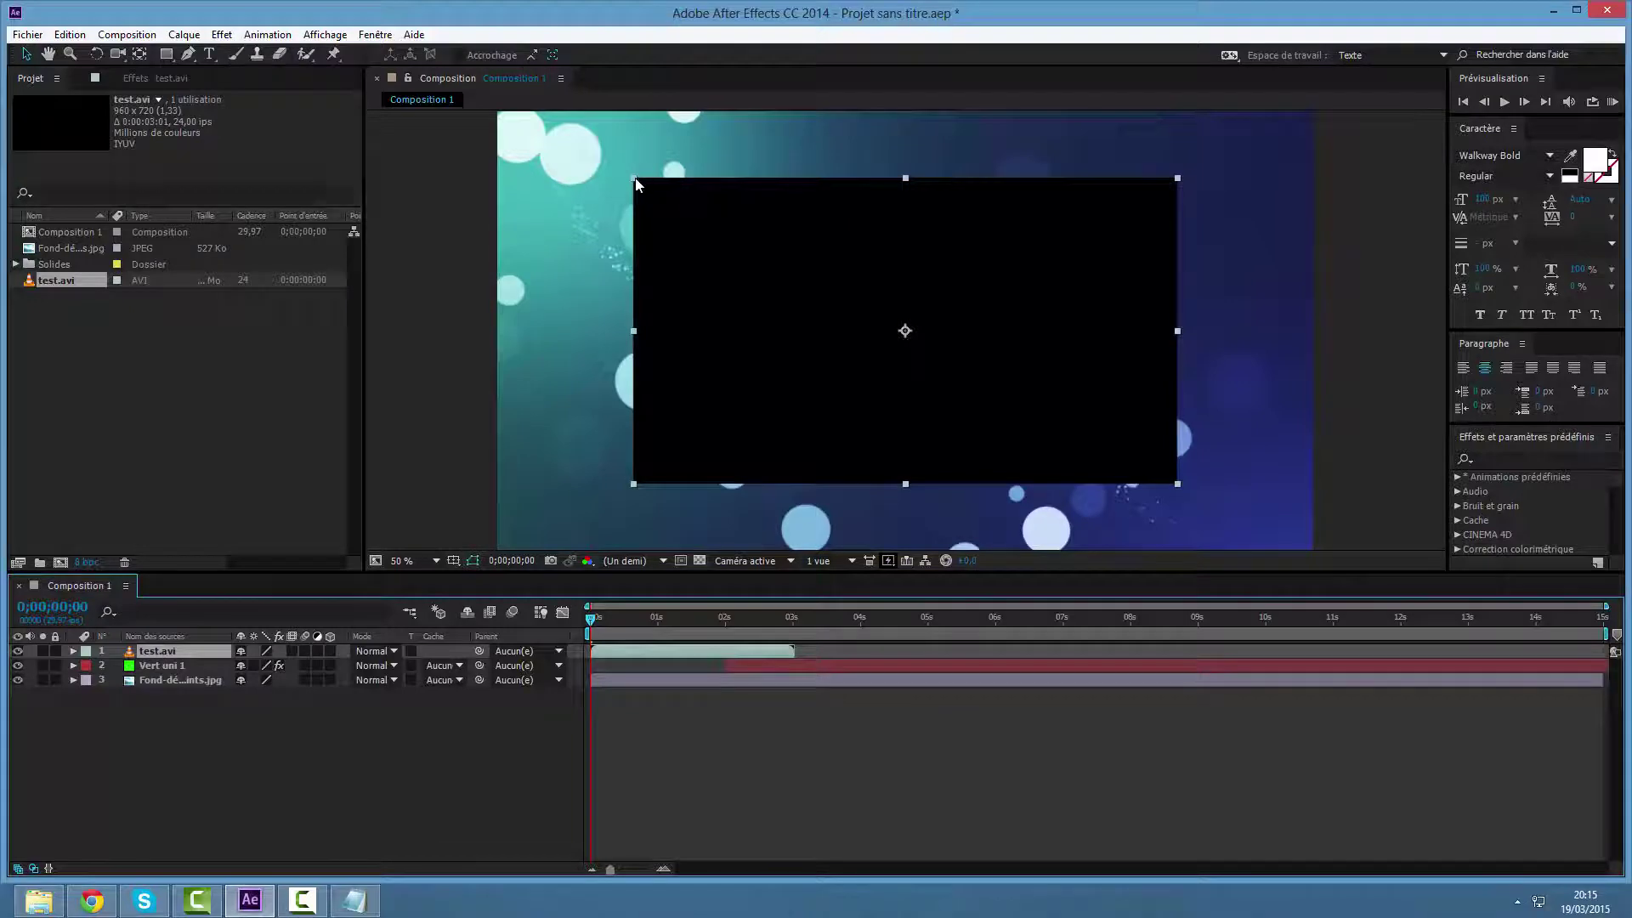
left_click_drag(634, 178, 498, 118)
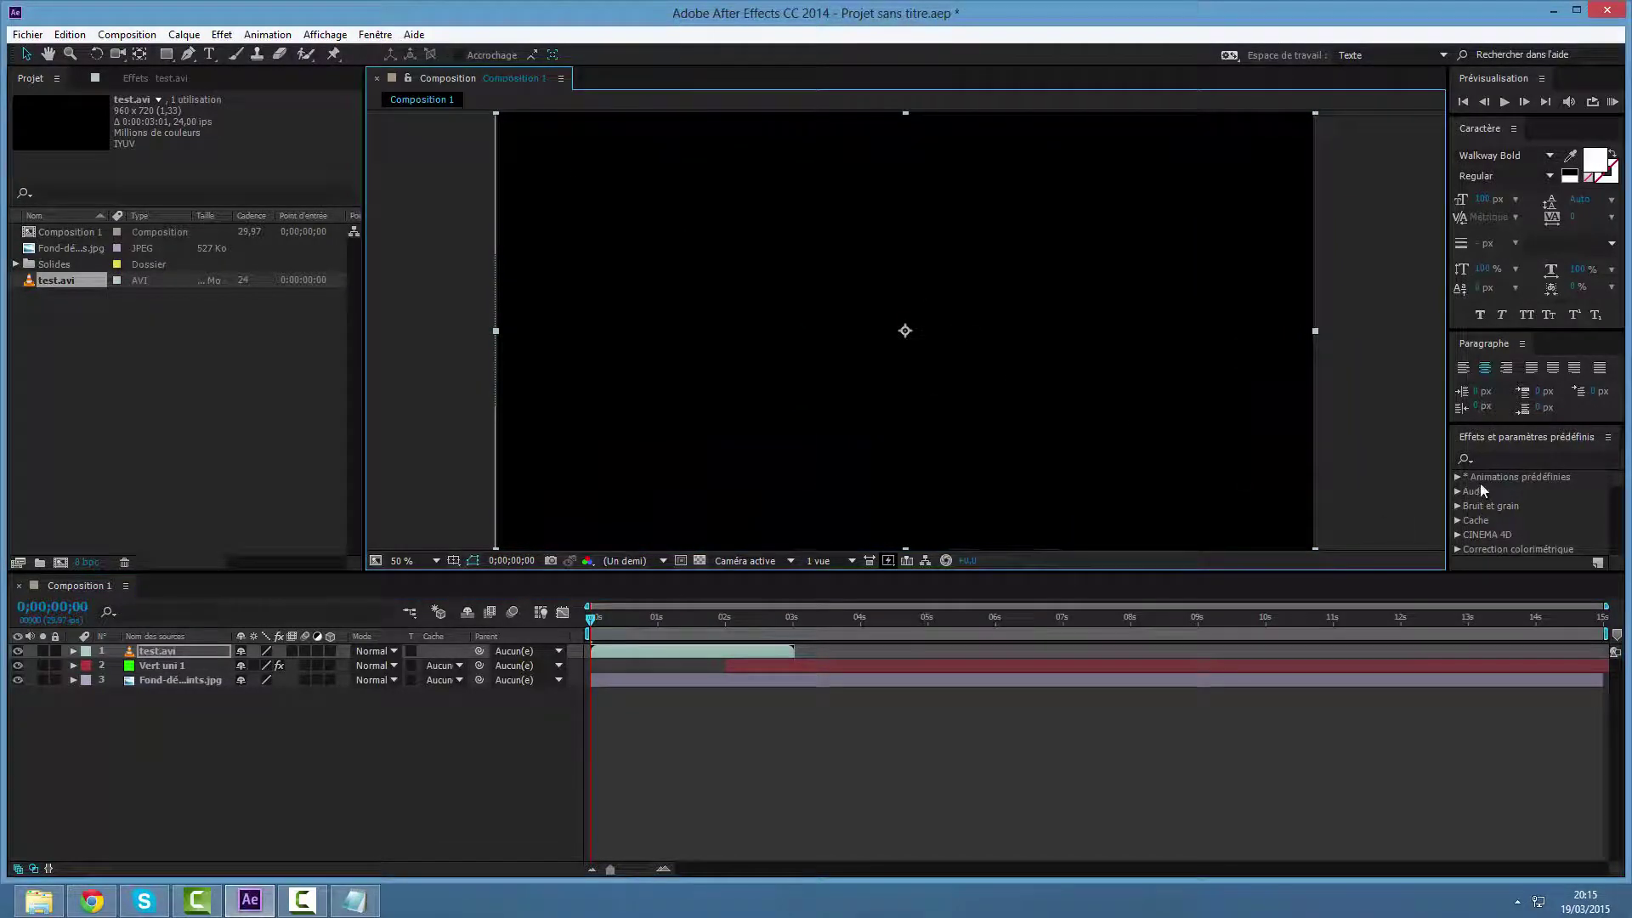
Apply Masquage par couleur to test.avi and sample black from the video as the key colour.
left_click(1499, 458)
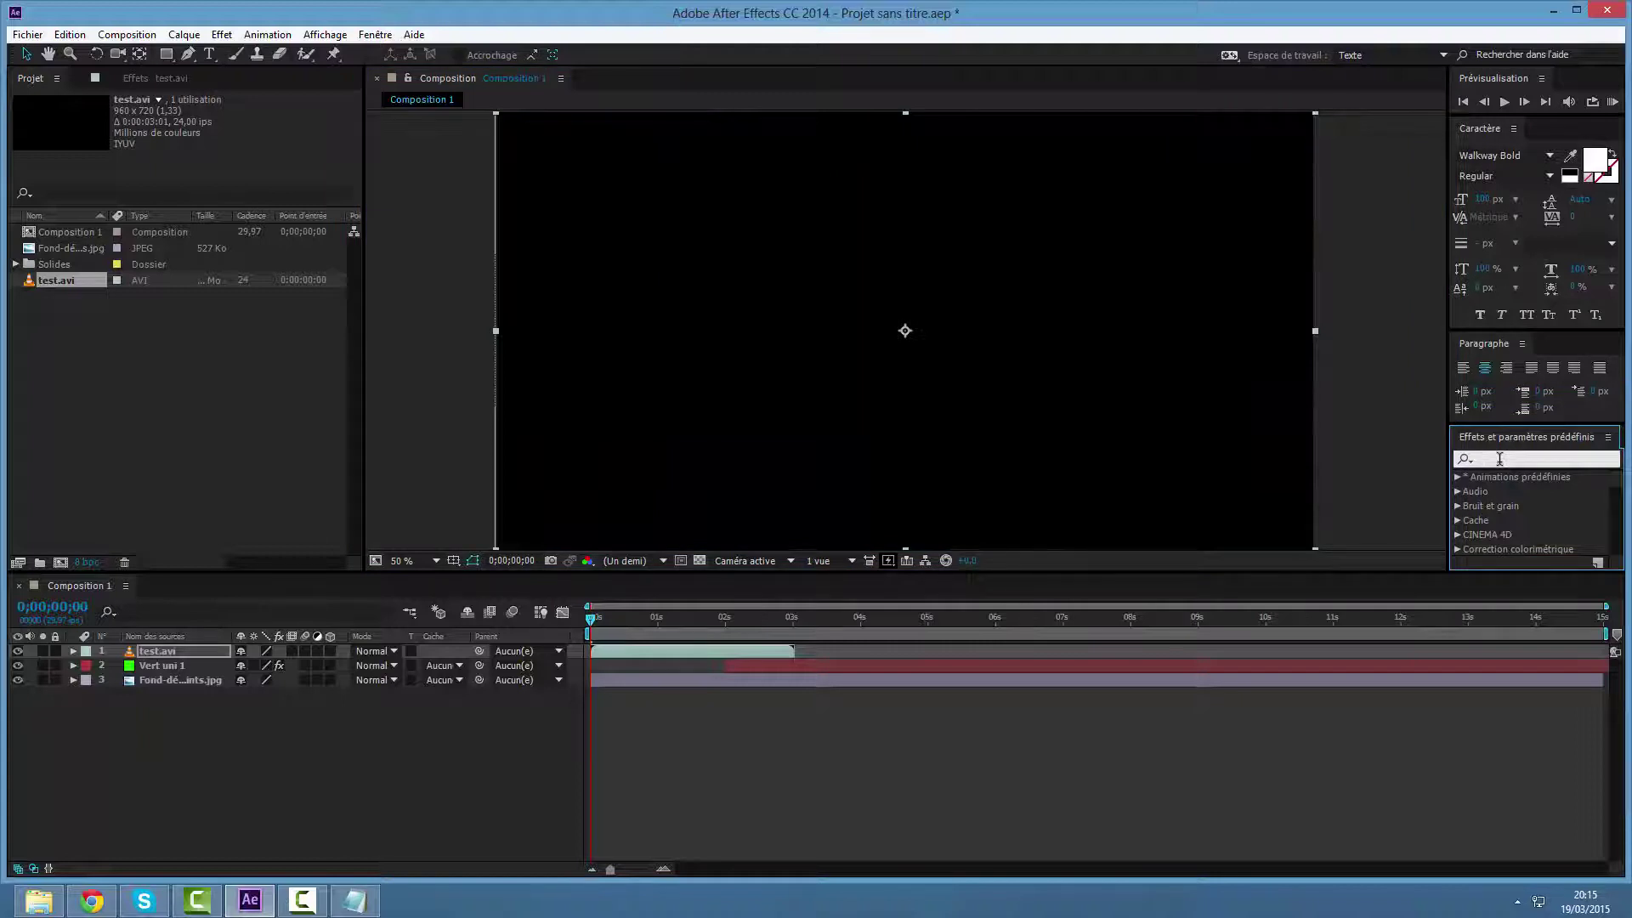
type("masquage")
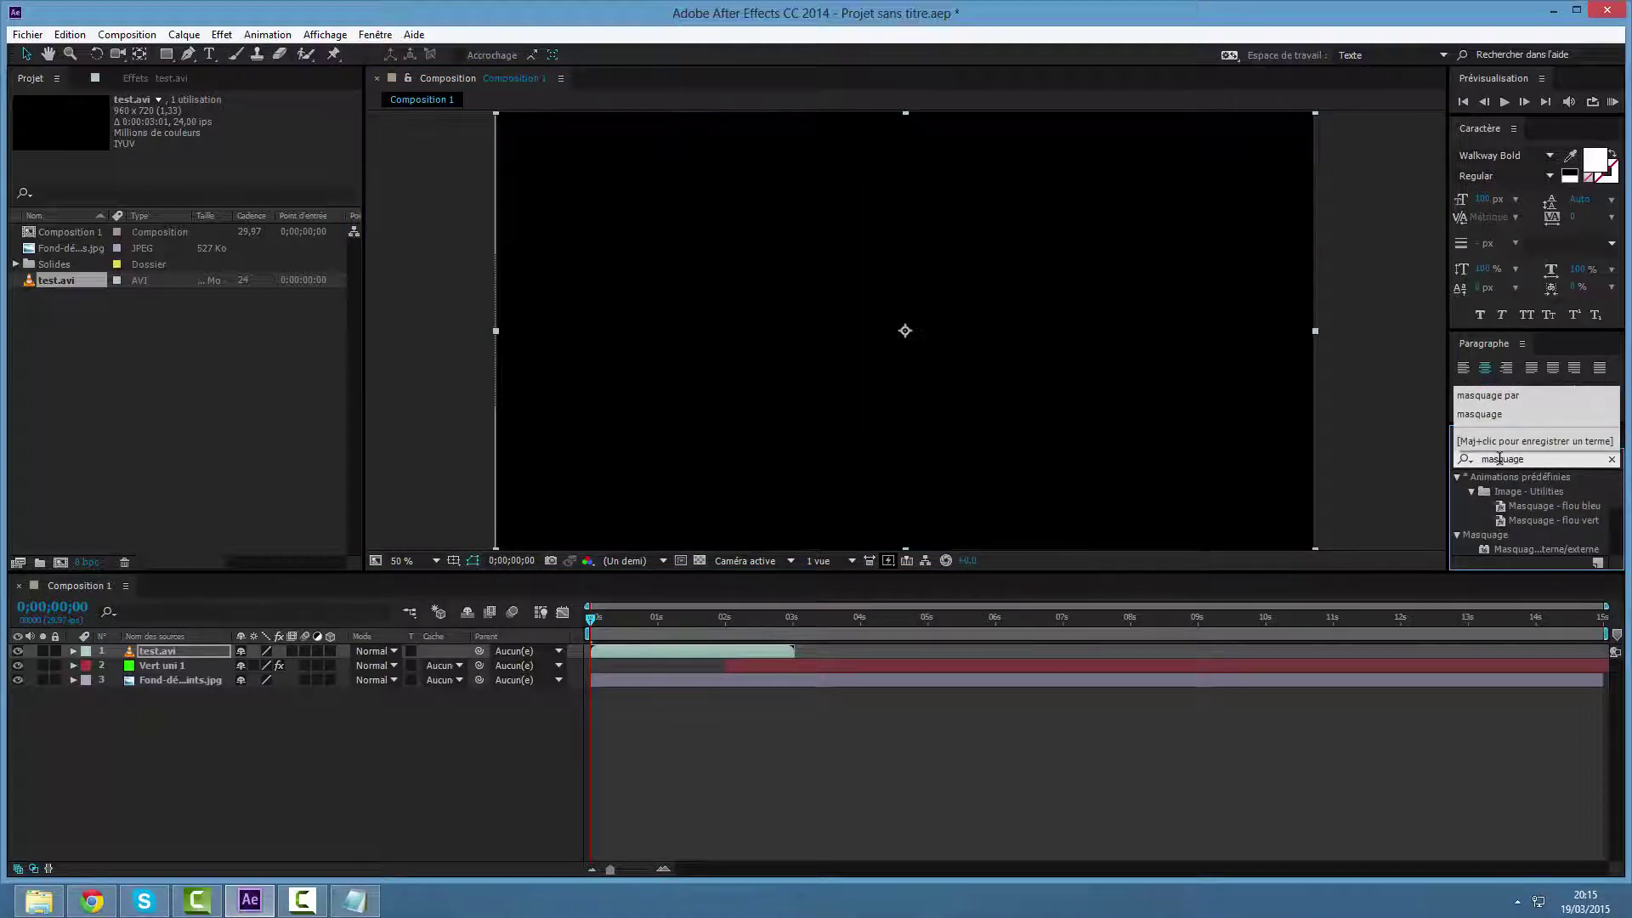
type(" par")
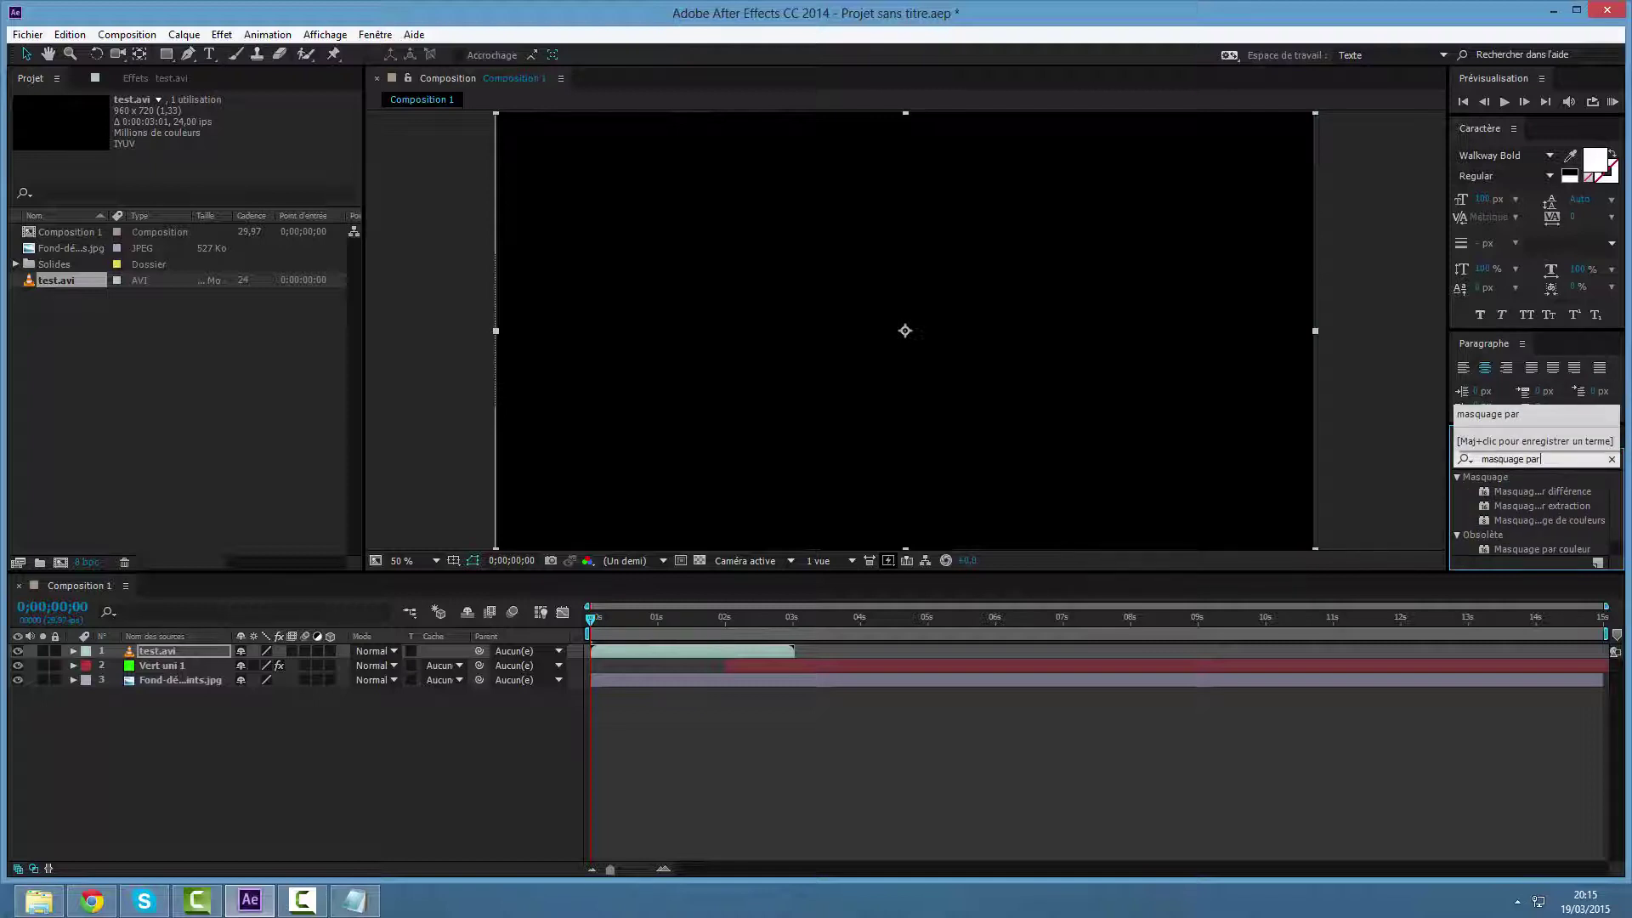
left_click_drag(1539, 549, 59, 295)
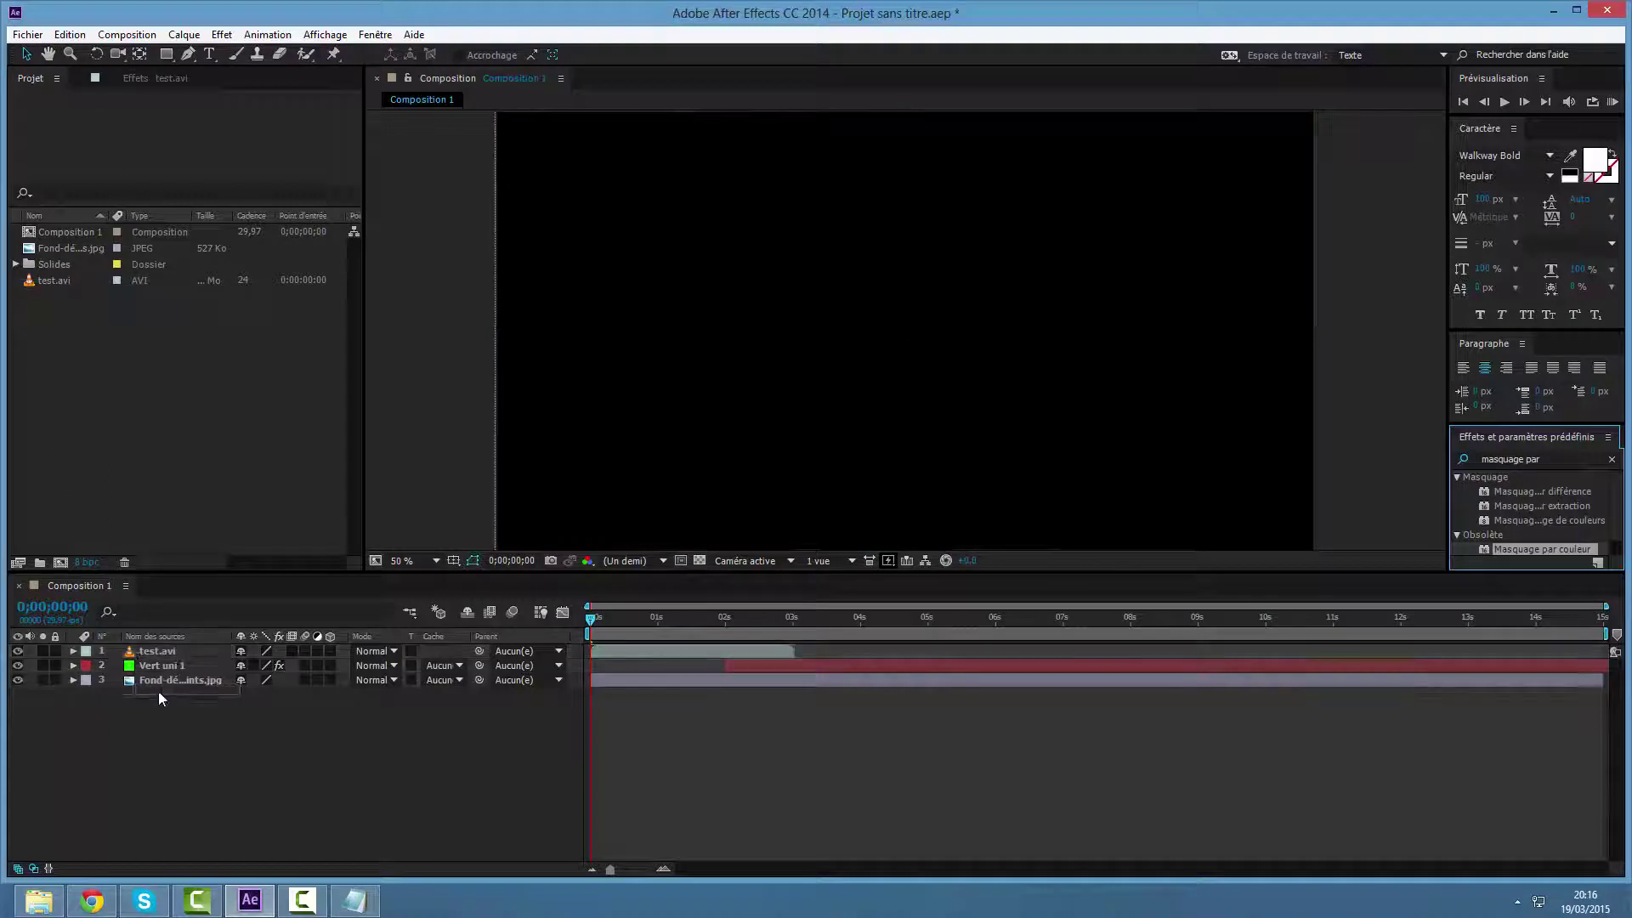
left_click_drag(60, 295, 172, 648)
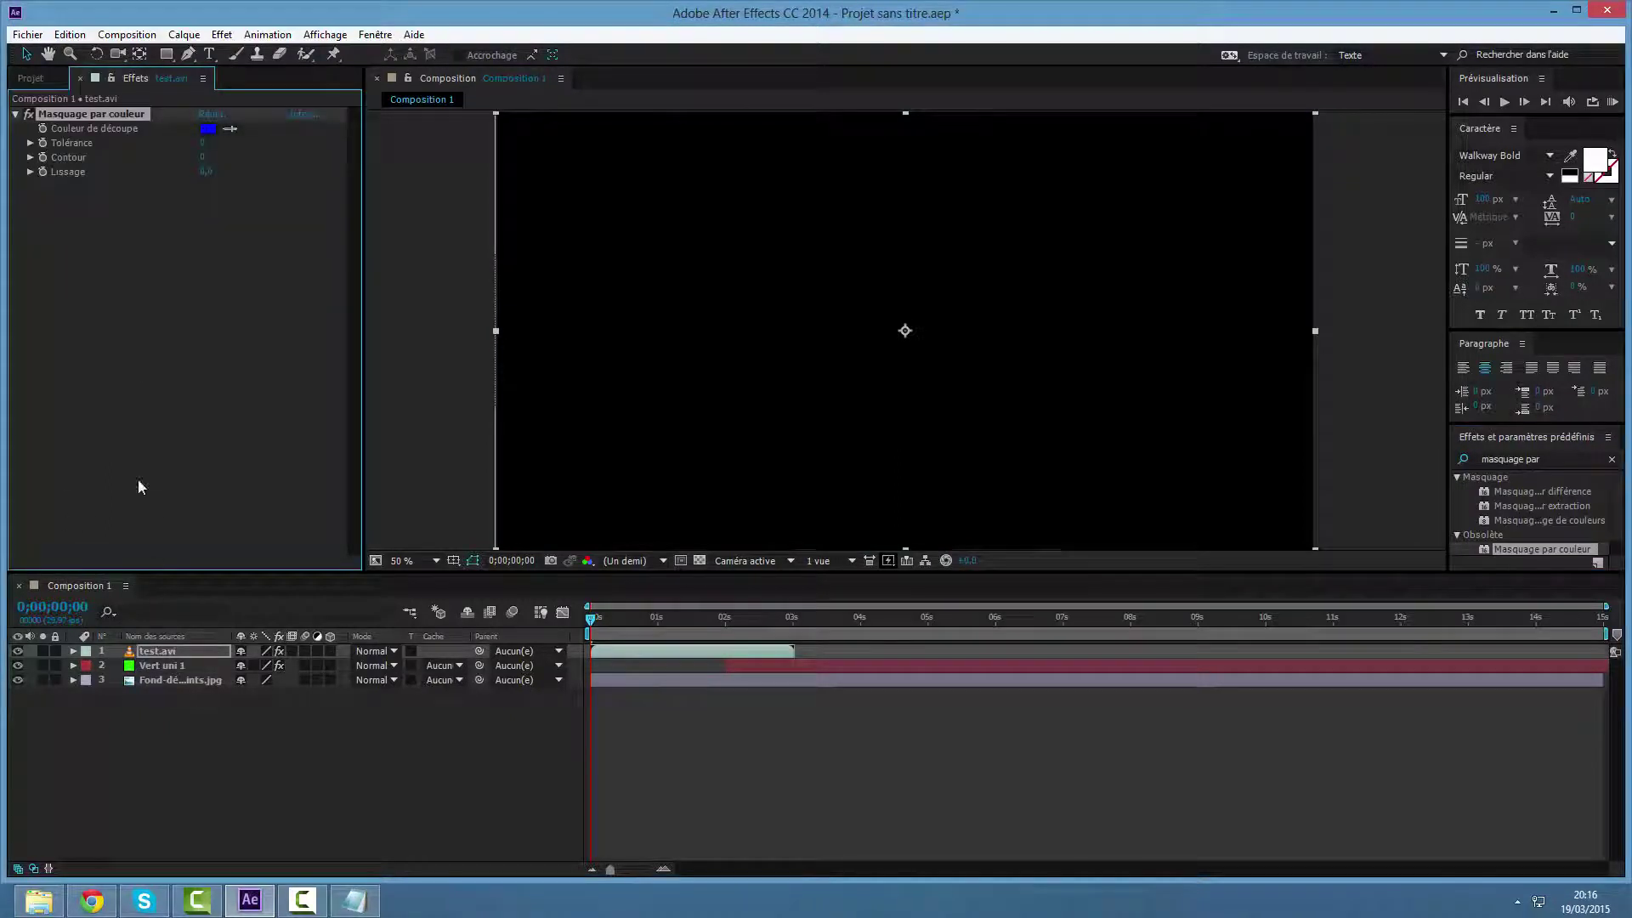
left_click(228, 128)
left_click(655, 287)
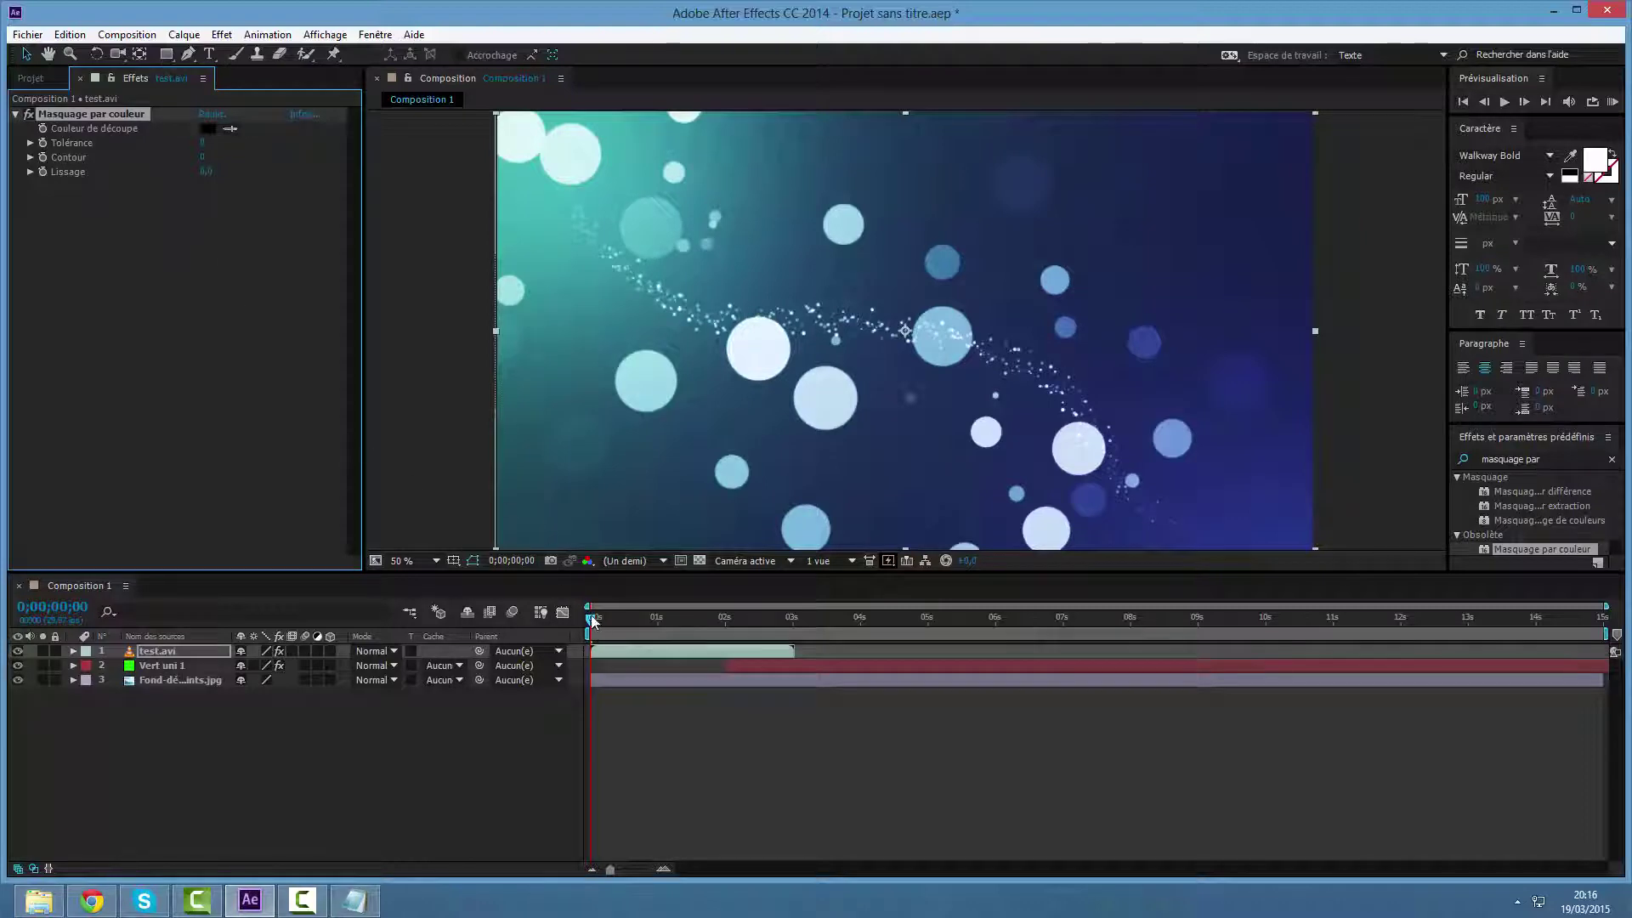
Set the Masquage par couleur tolerance on test.avi to 16.
left_click_drag(595, 623, 741, 651)
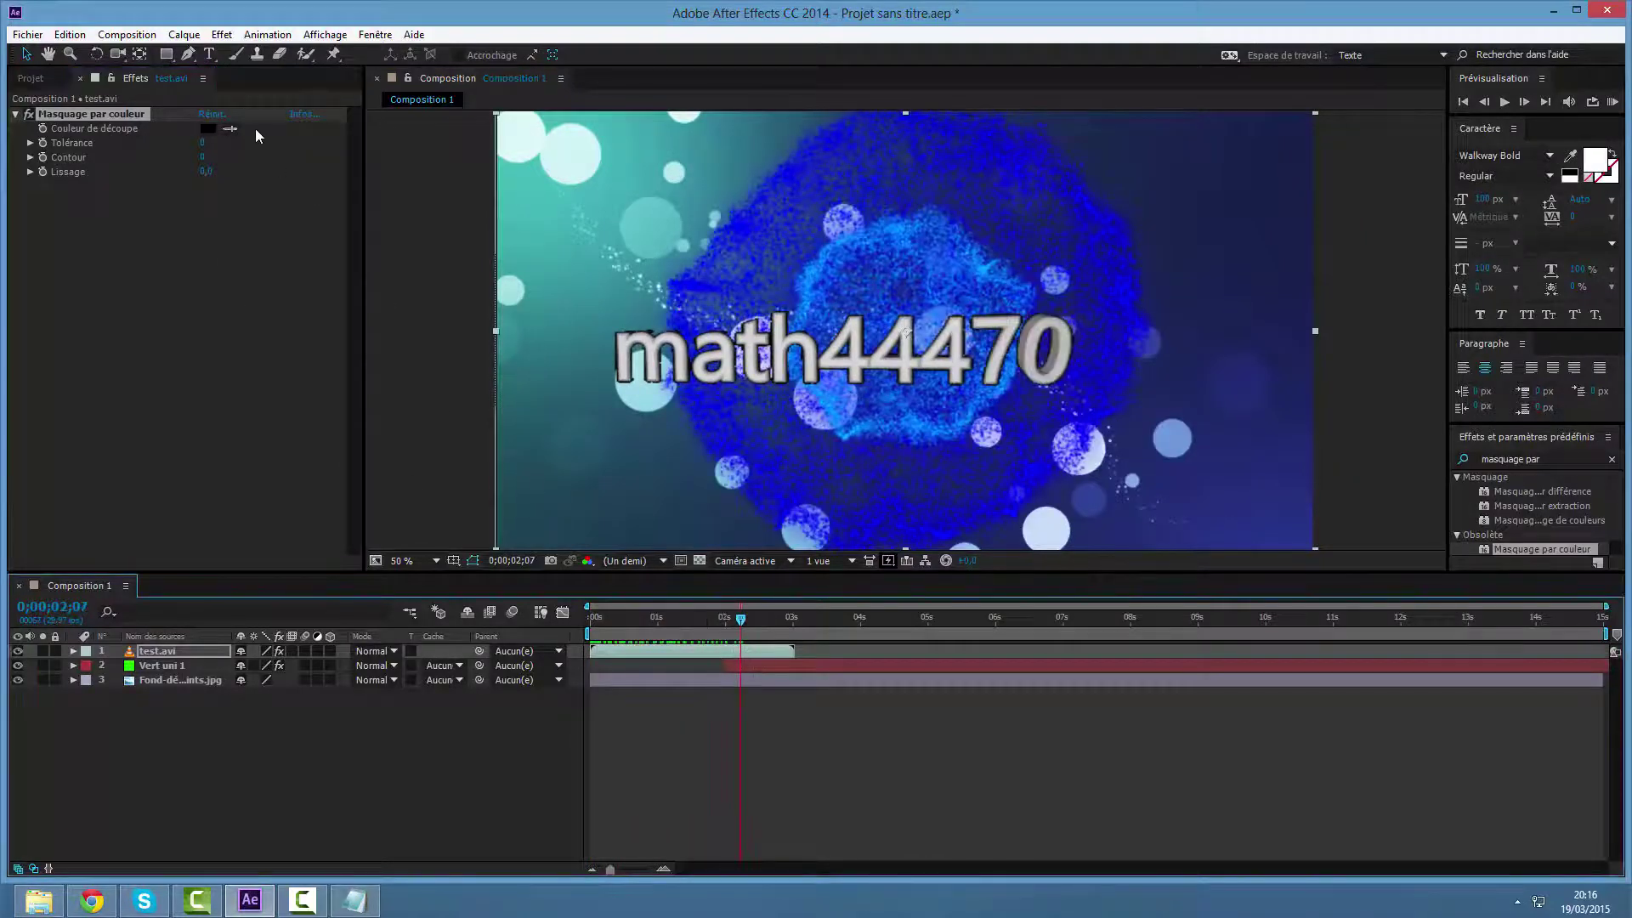
left_click(205, 145)
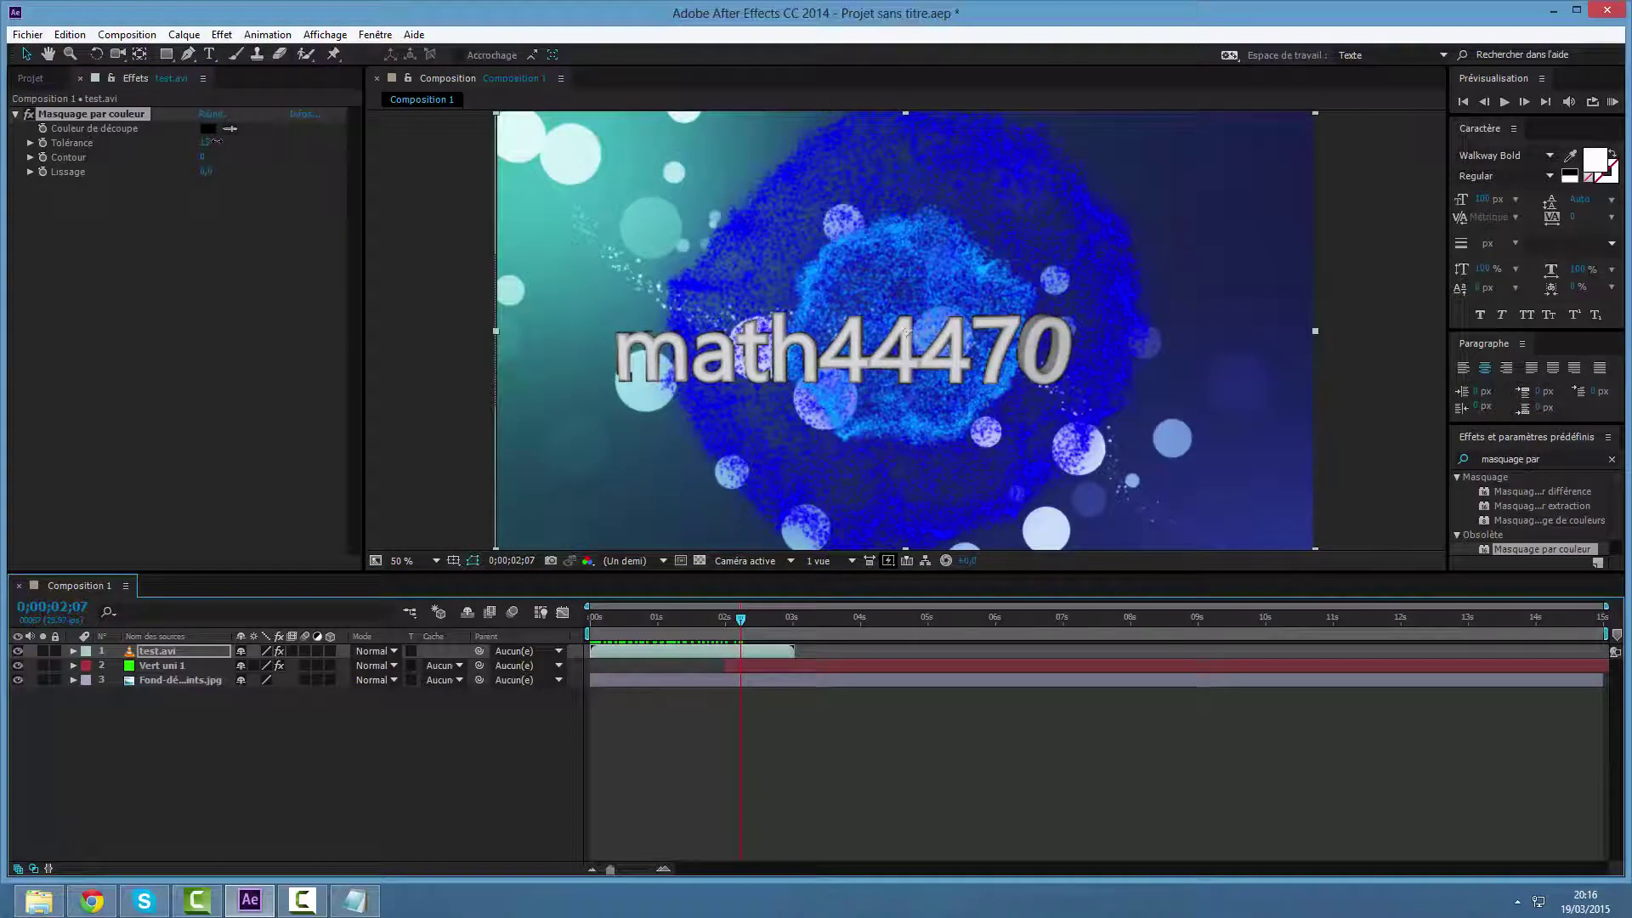
type("16")
key("Return")
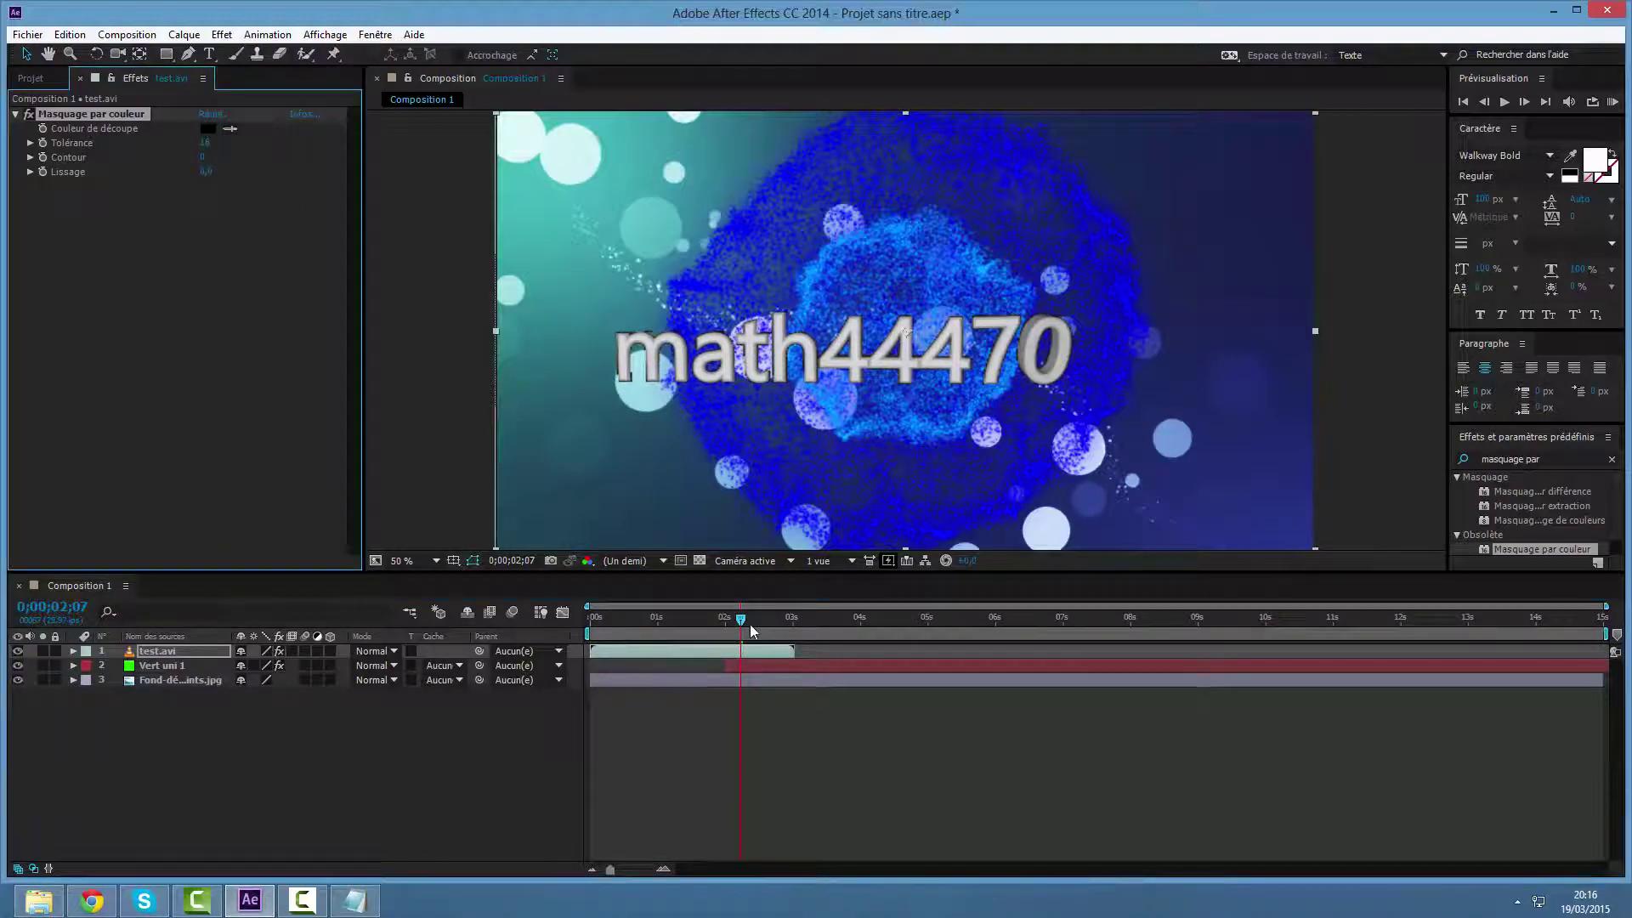
Preview the composition from the start and return to the math44470 text frame.
mouse_move(741, 619)
left_mouse_down()
mouse_move(580, 639)
mouse_move(622, 663)
left_mouse_up()
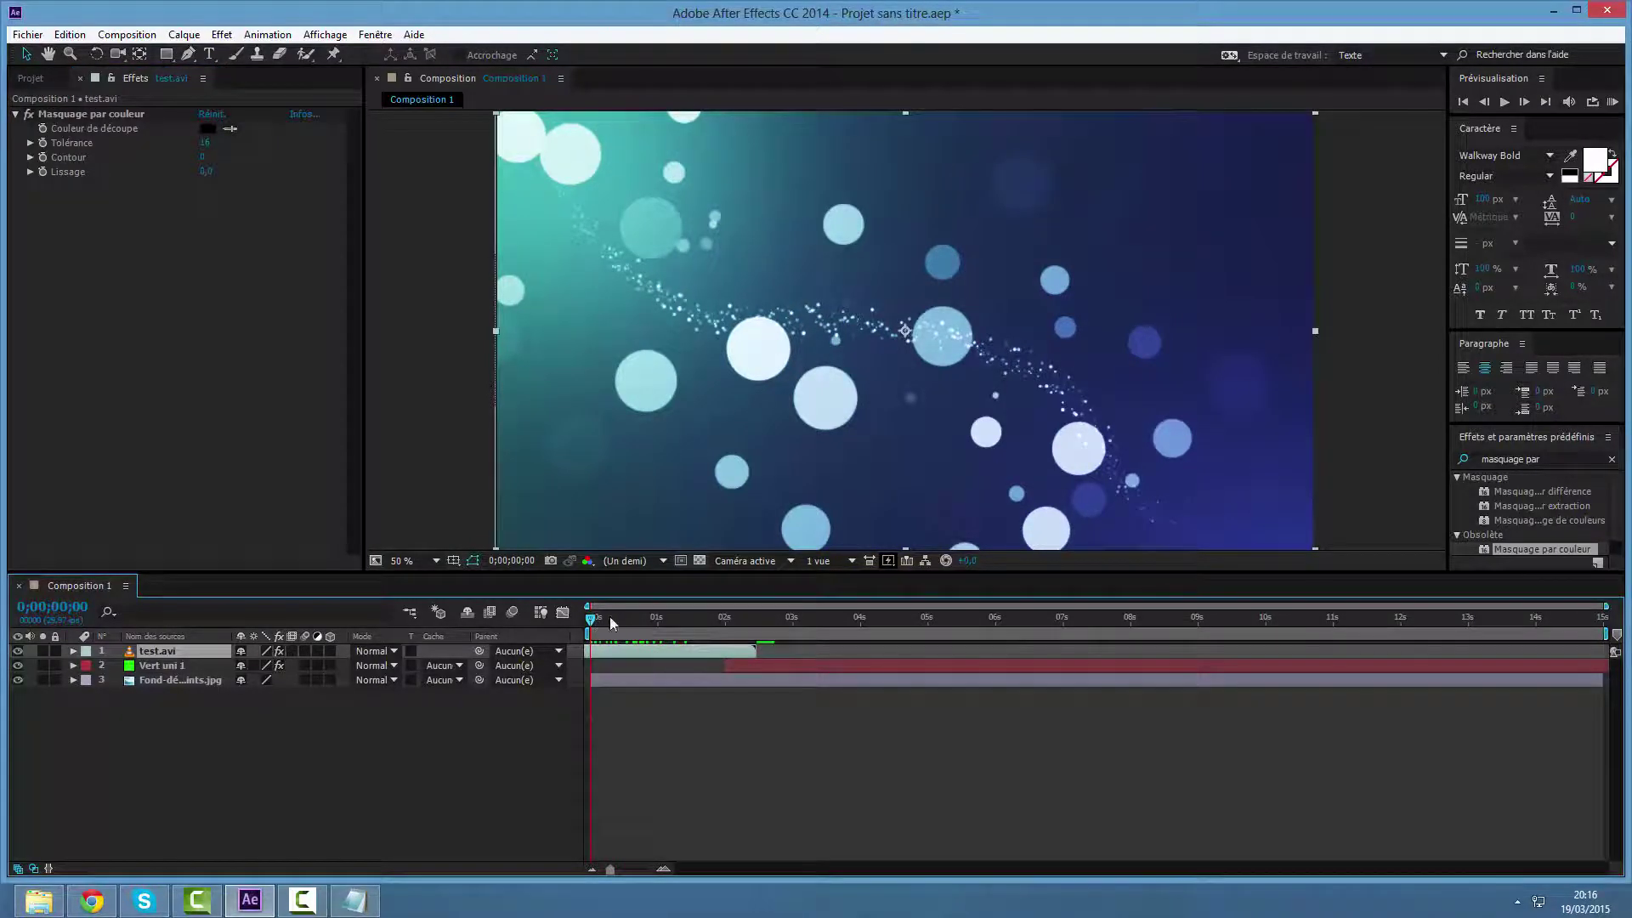
left_click(1504, 102)
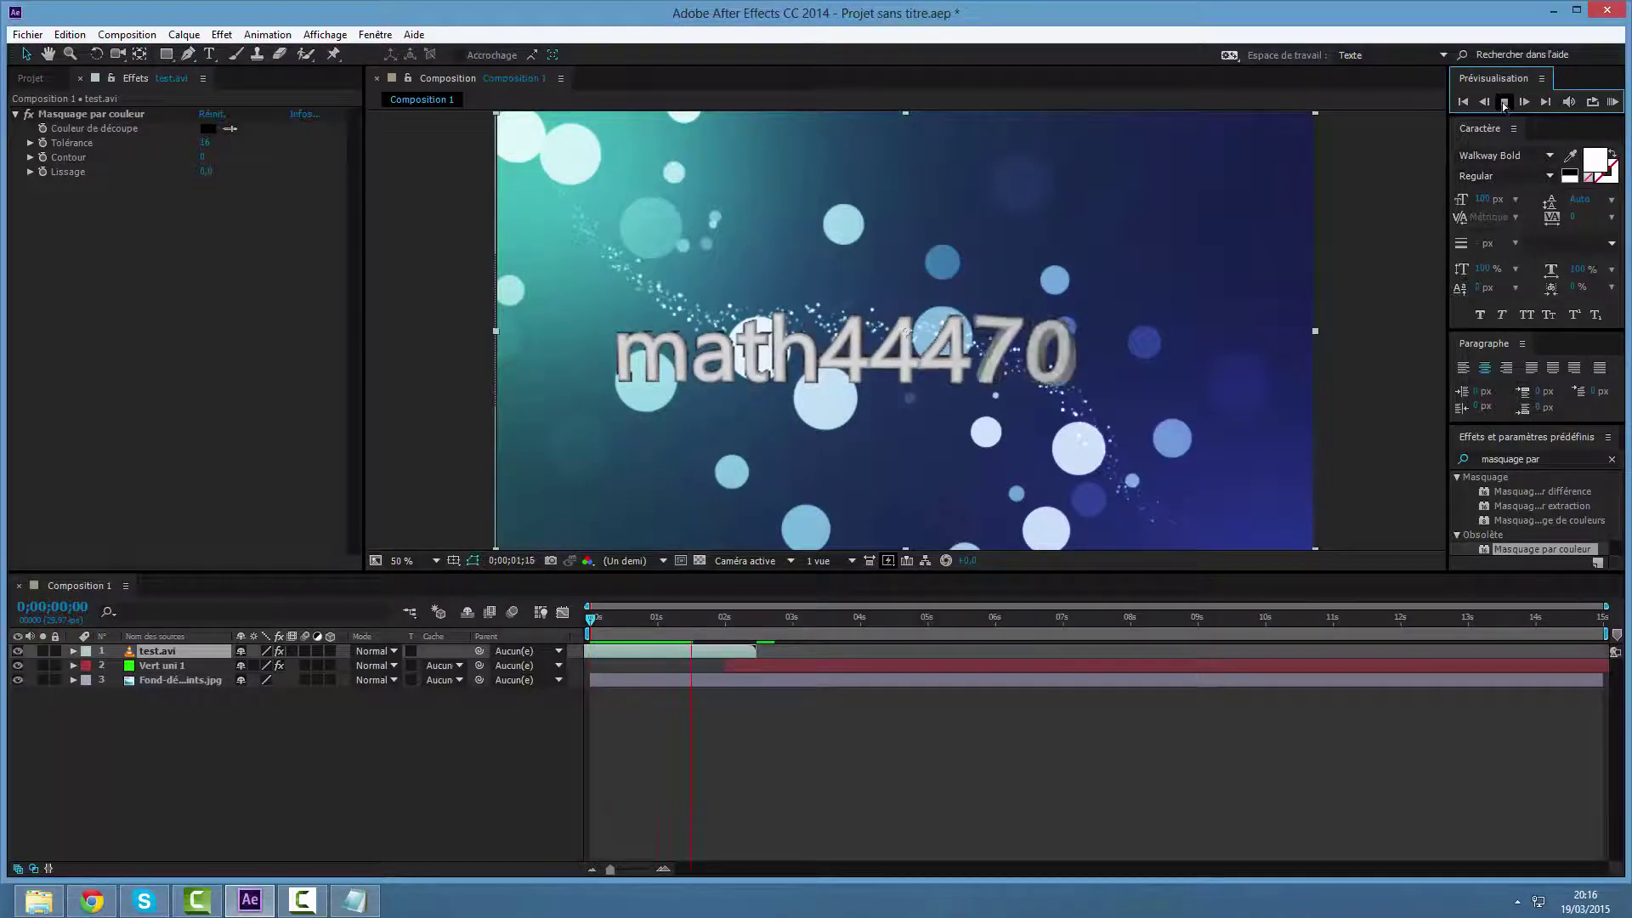
key("space")
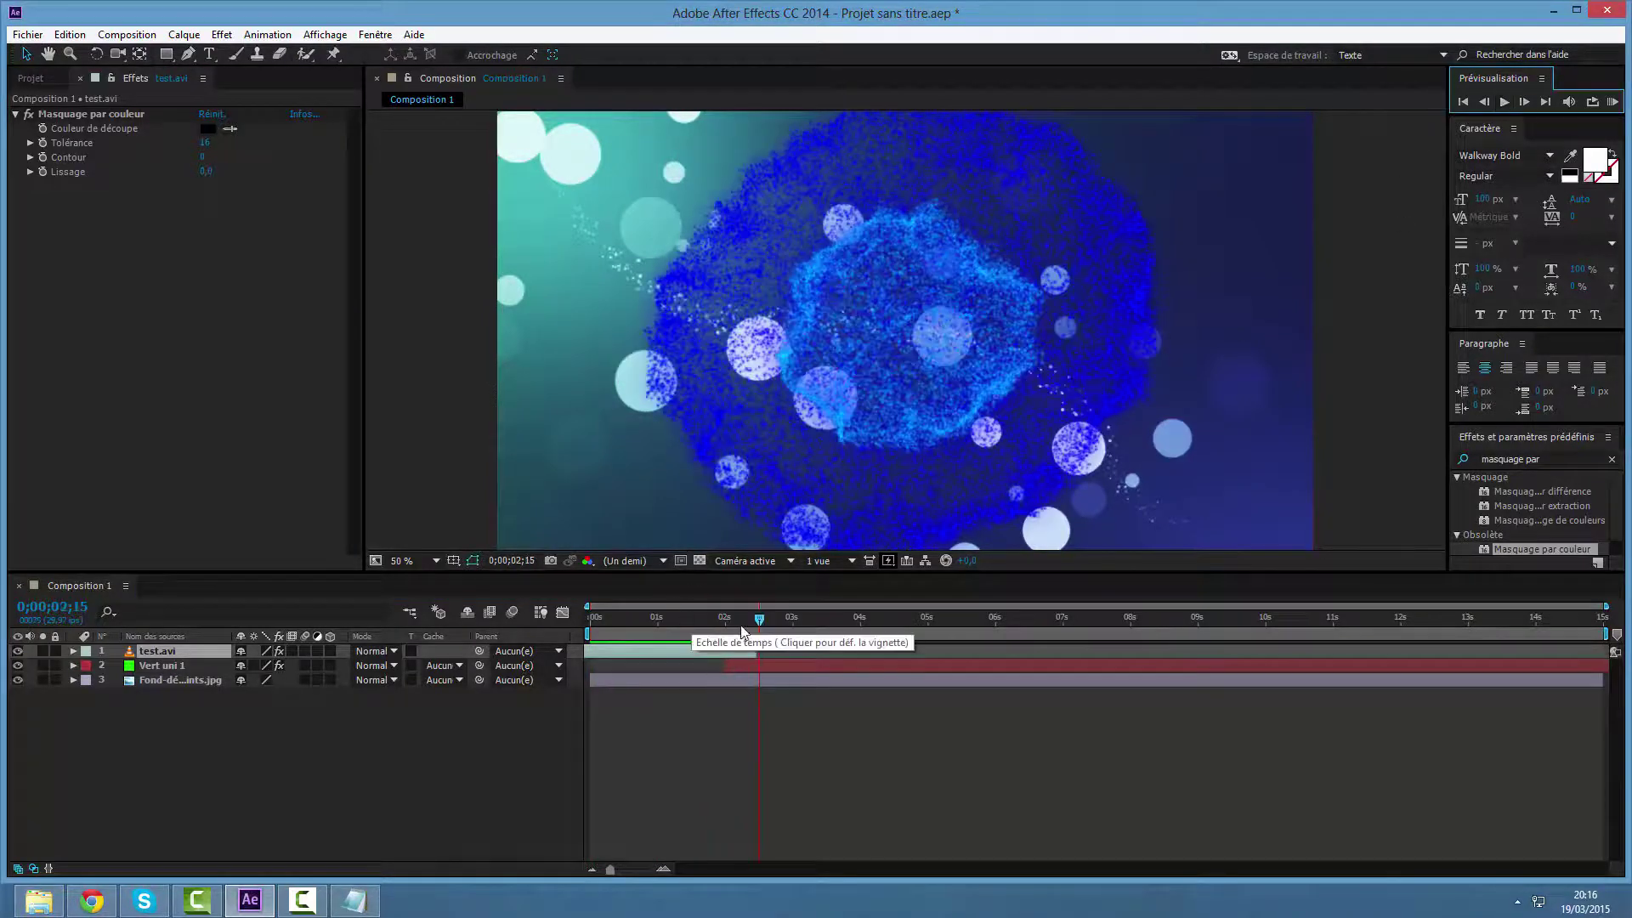
left_click_drag(759, 619, 590, 644)
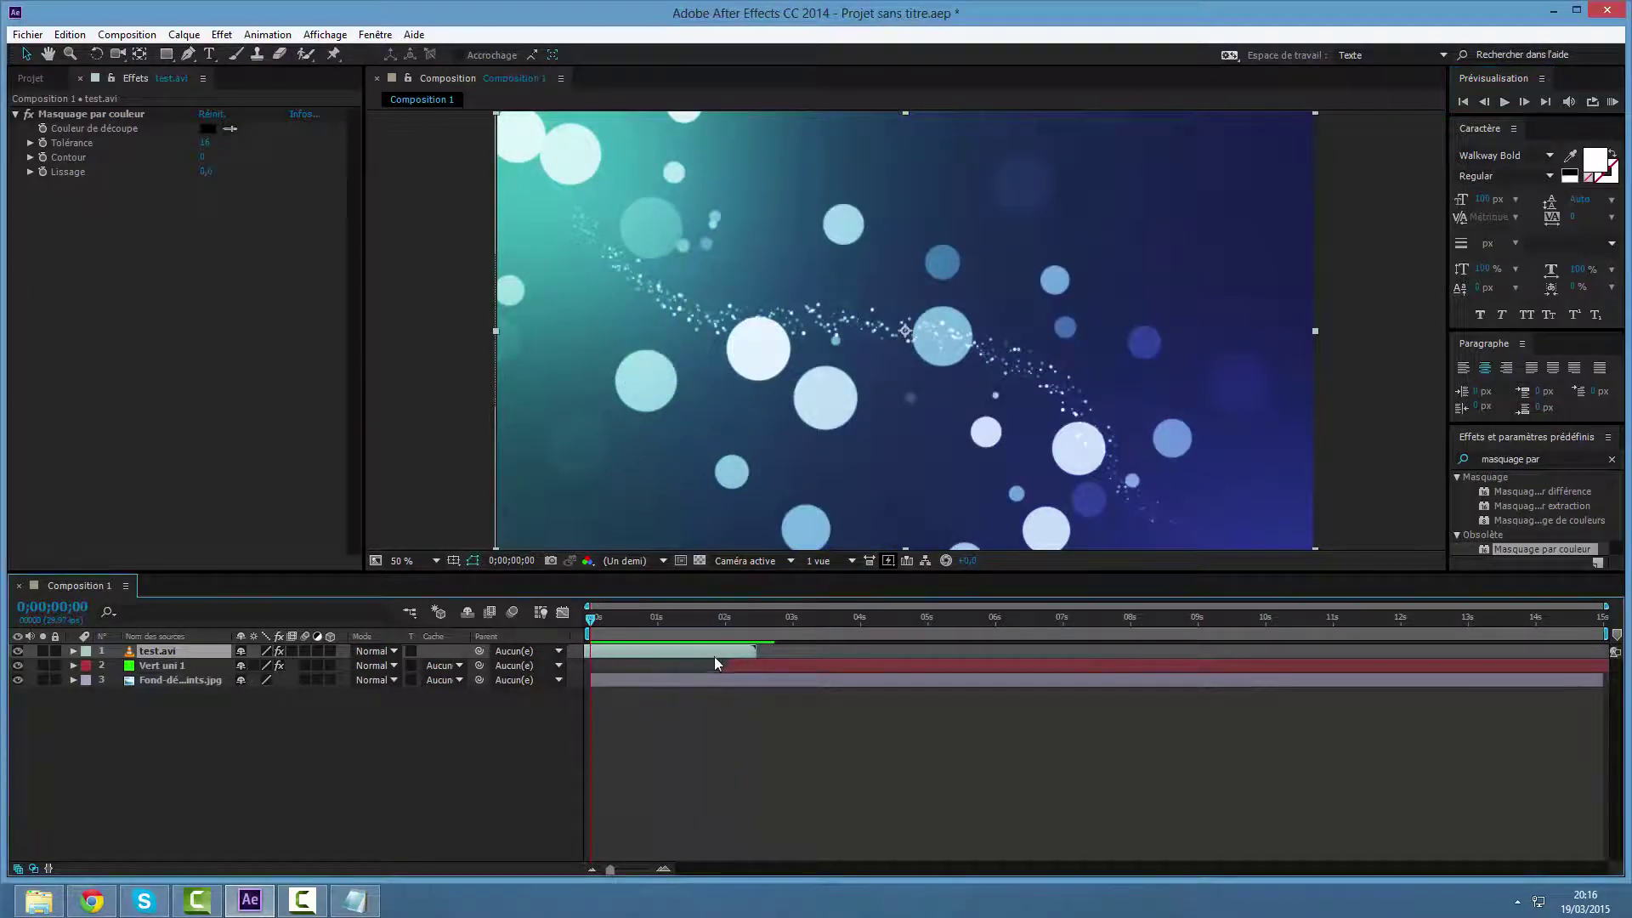
Add a 0 % Opacité keyframe to the Vert uni 1 particle layer at 0;00;02;00.
left_click(725, 620)
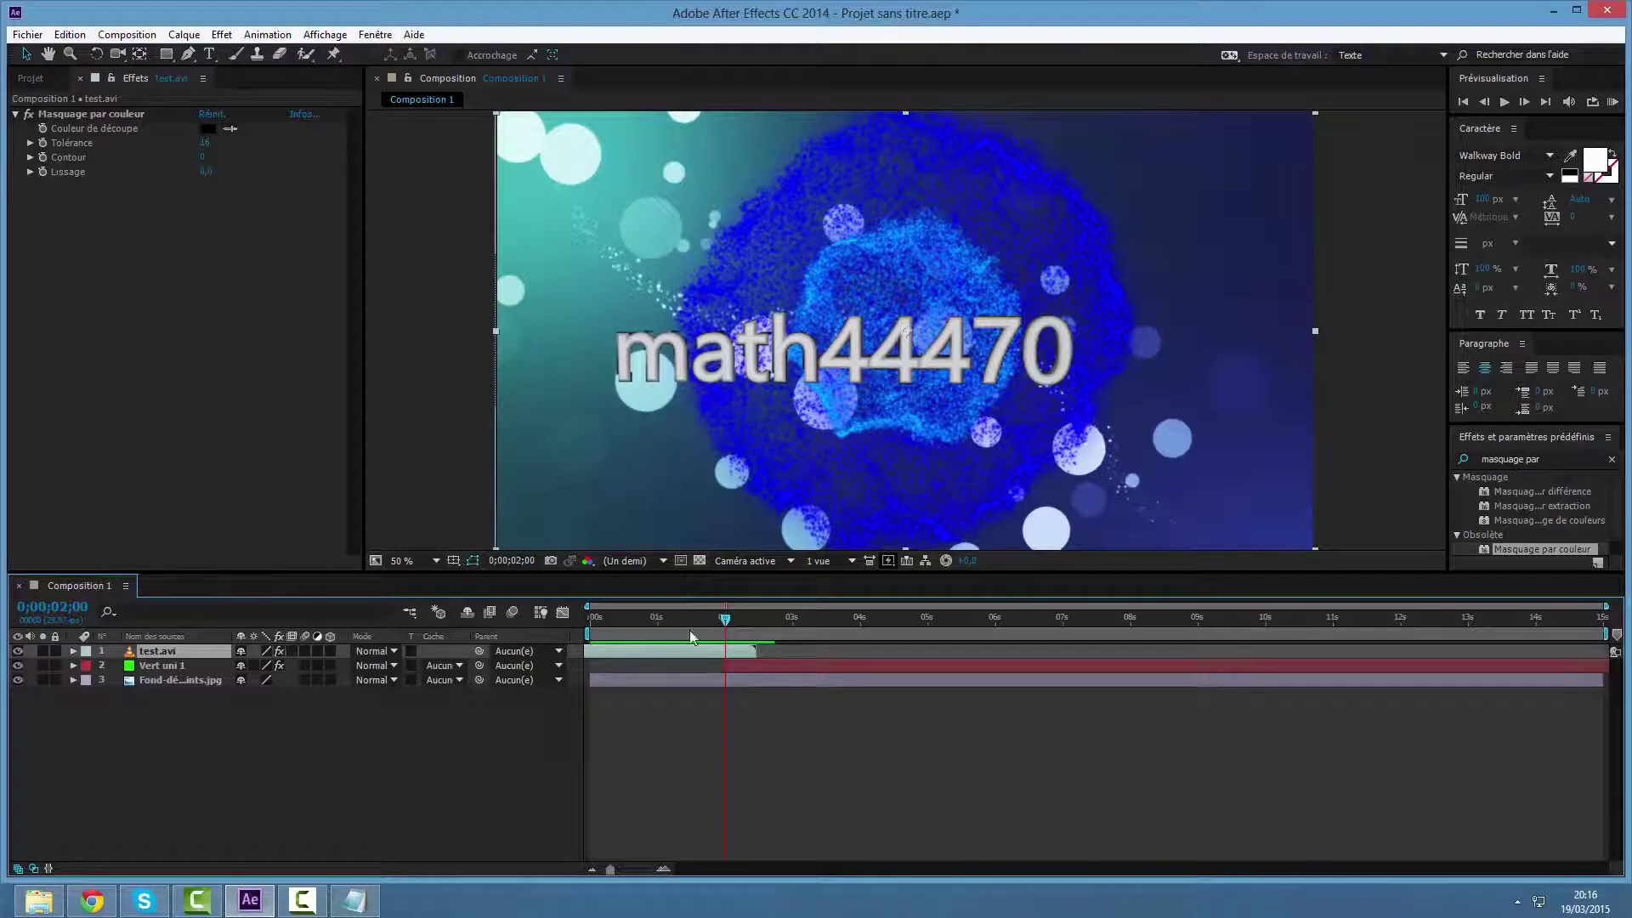
left_click(160, 666)
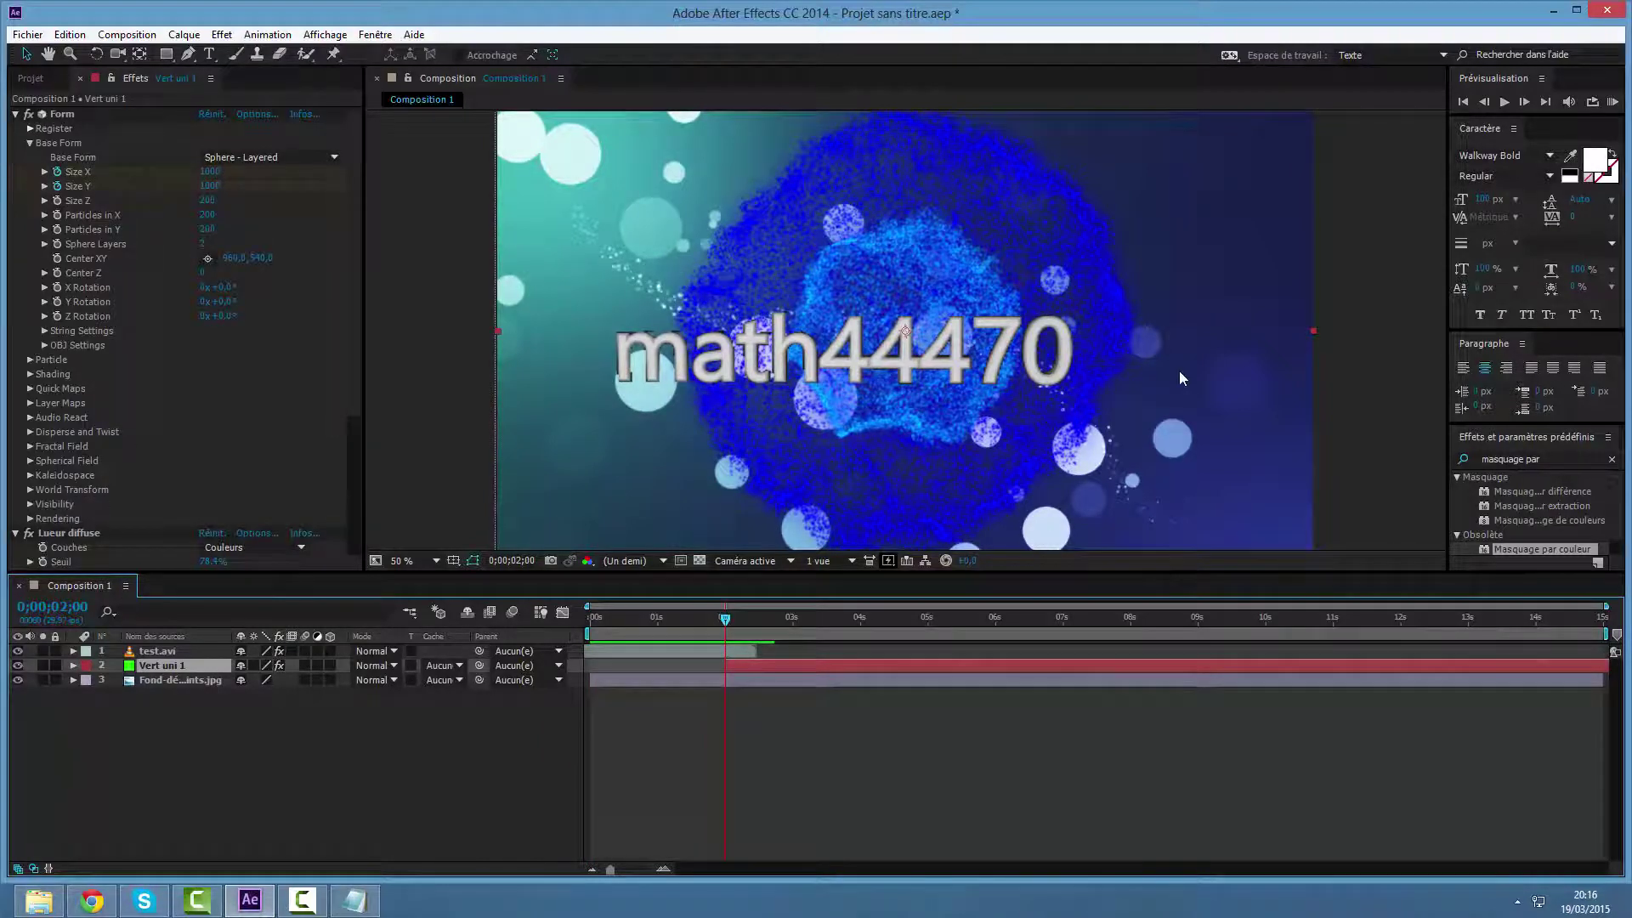
left_click(30, 143)
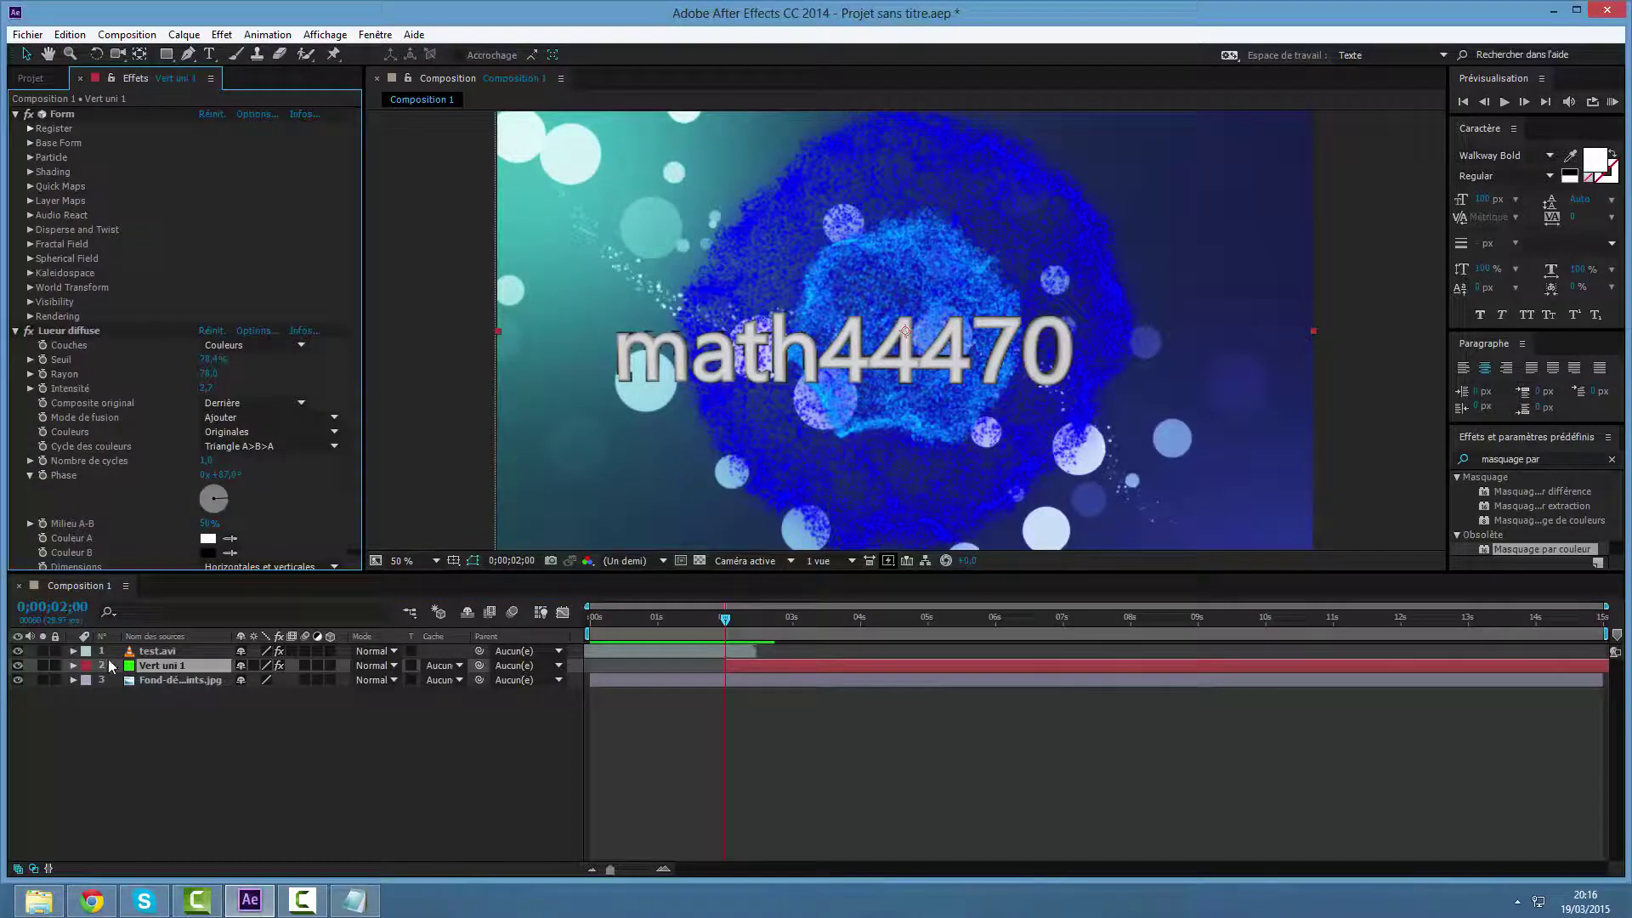
left_click(73, 665)
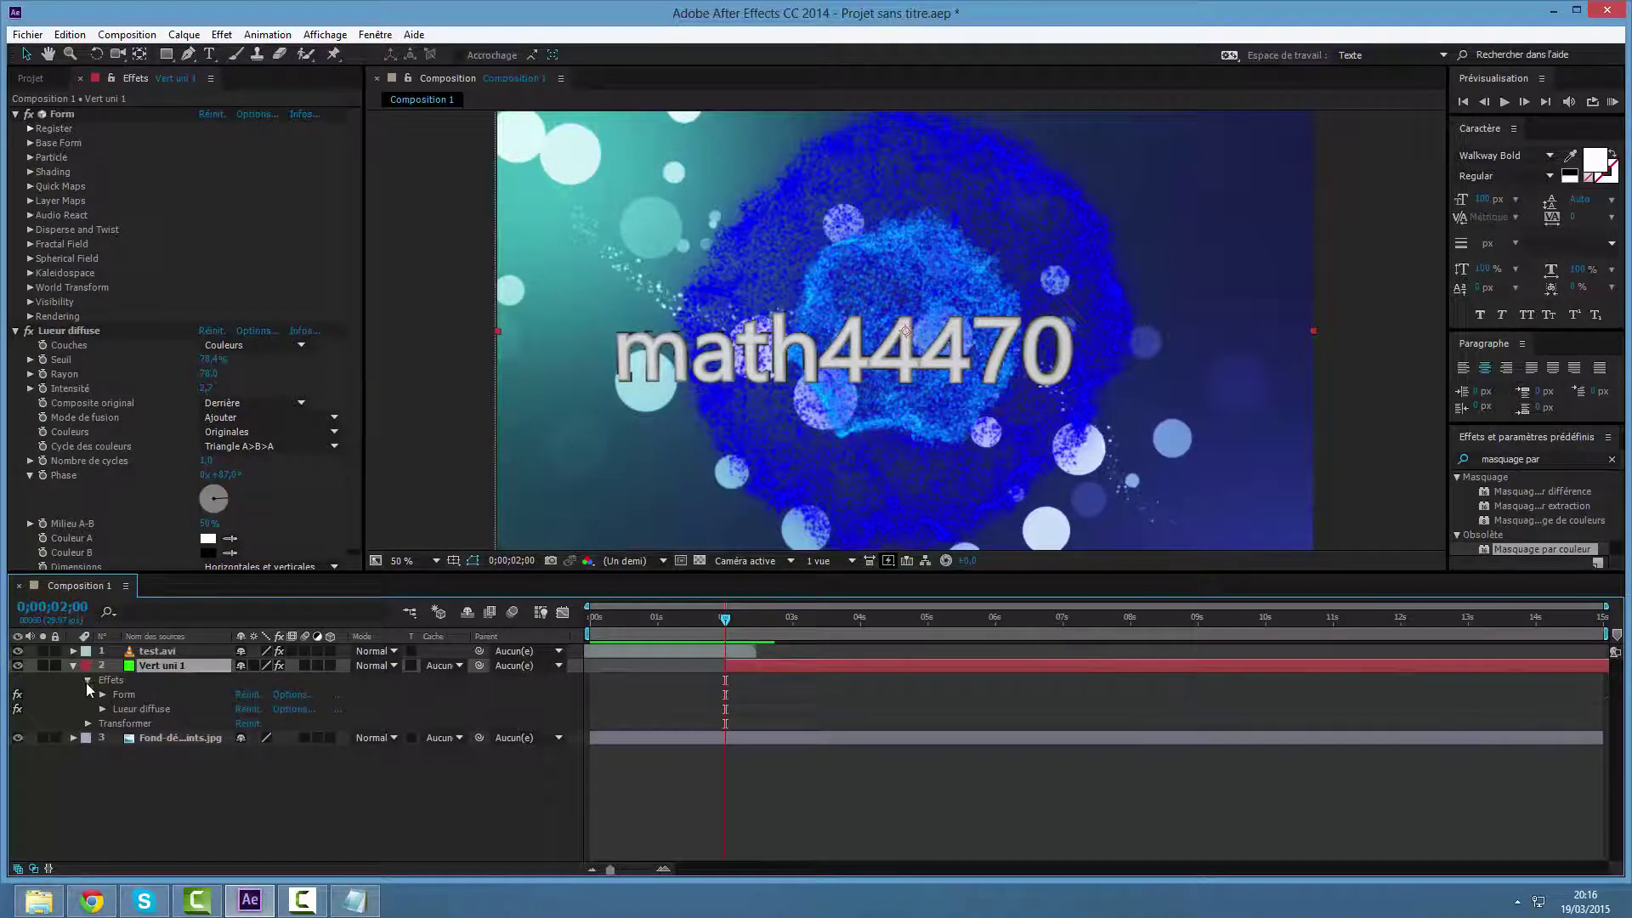
left_click(88, 680)
left_click(87, 695)
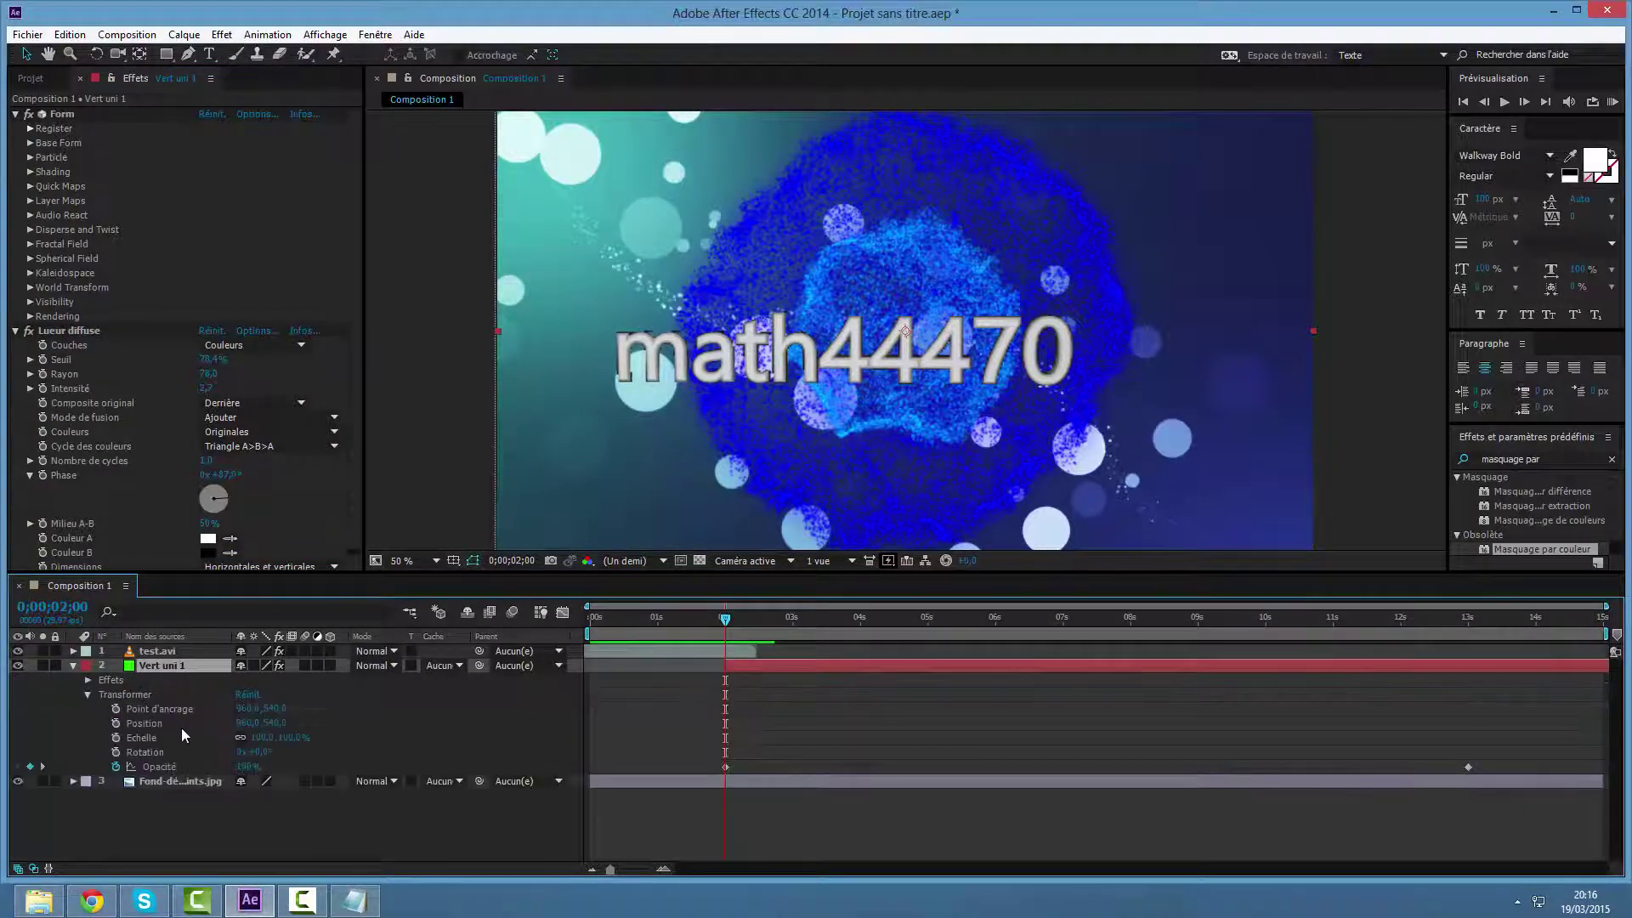
left_click(247, 766)
type("0")
key("Return")
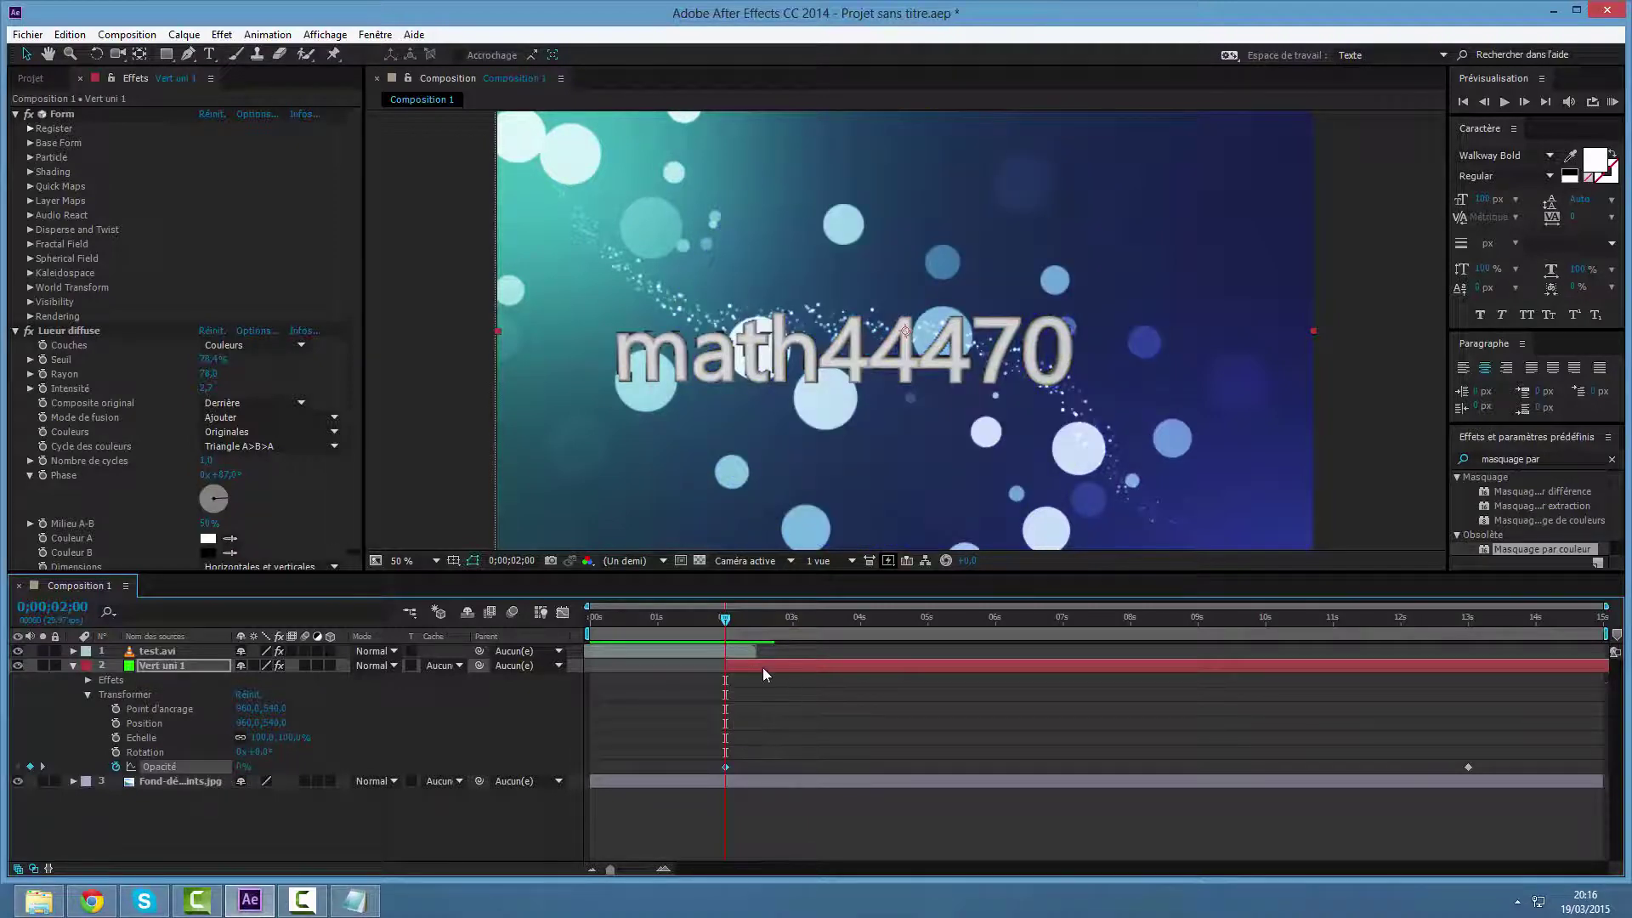
left_click_drag(725, 619, 763, 628)
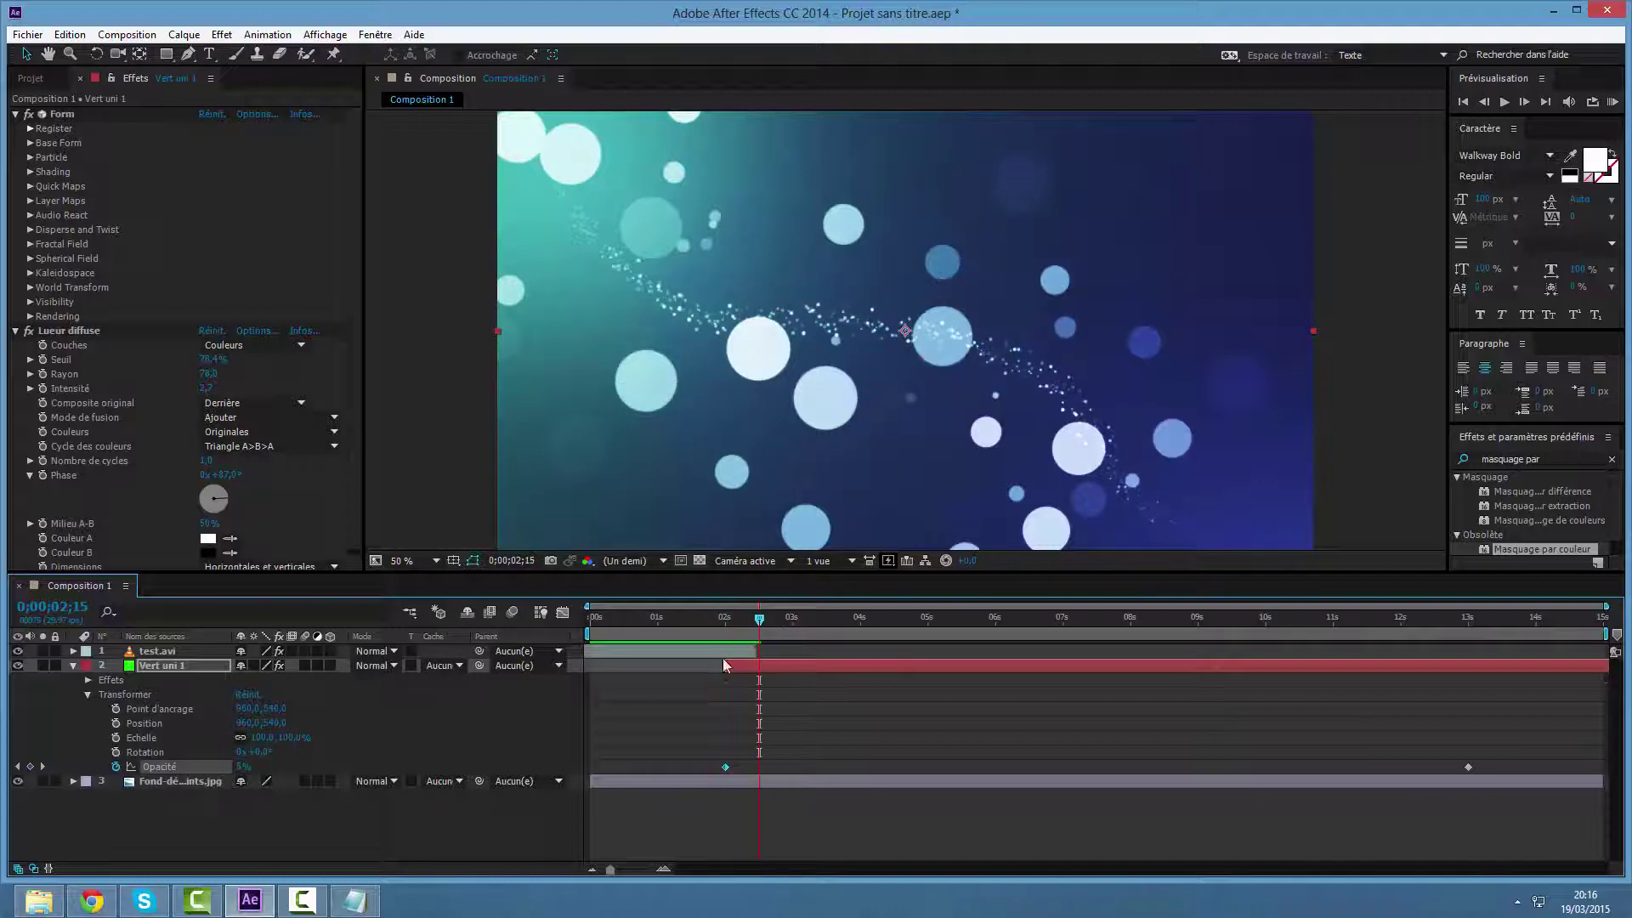
Add a 100 % opacity keyframe on Vert uni 1 at about 2;15.
left_click(239, 768)
key("BackSpace")
key("Return")
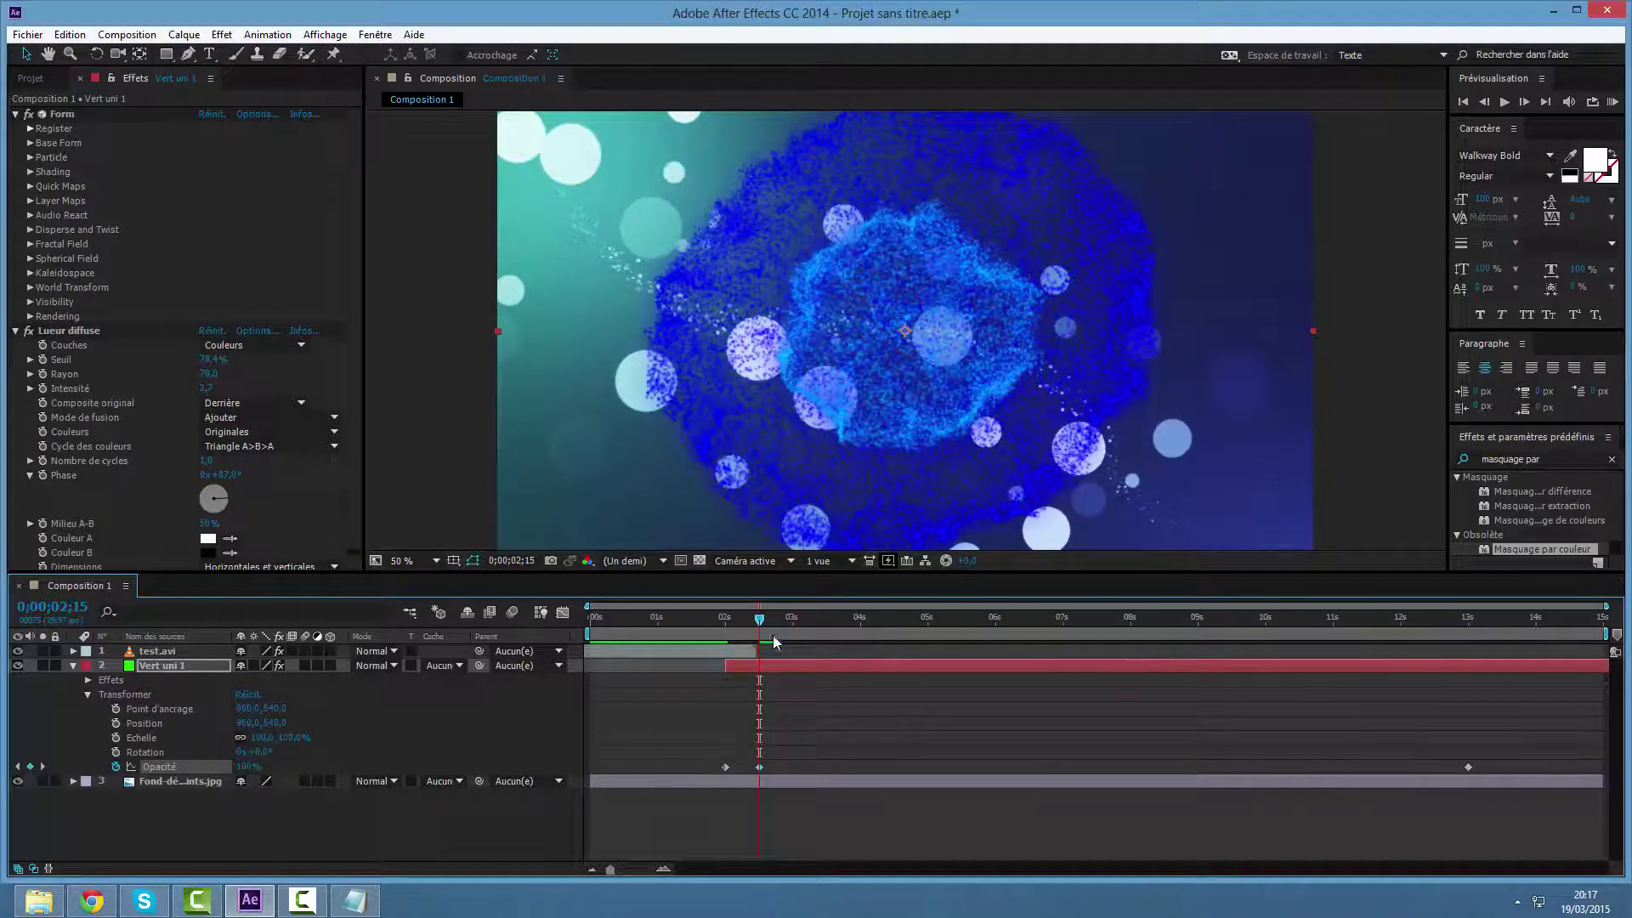
Preview the particle fade-in from 1;05, then return to the math44470 text frame.
left_click_drag(761, 623, 670, 623)
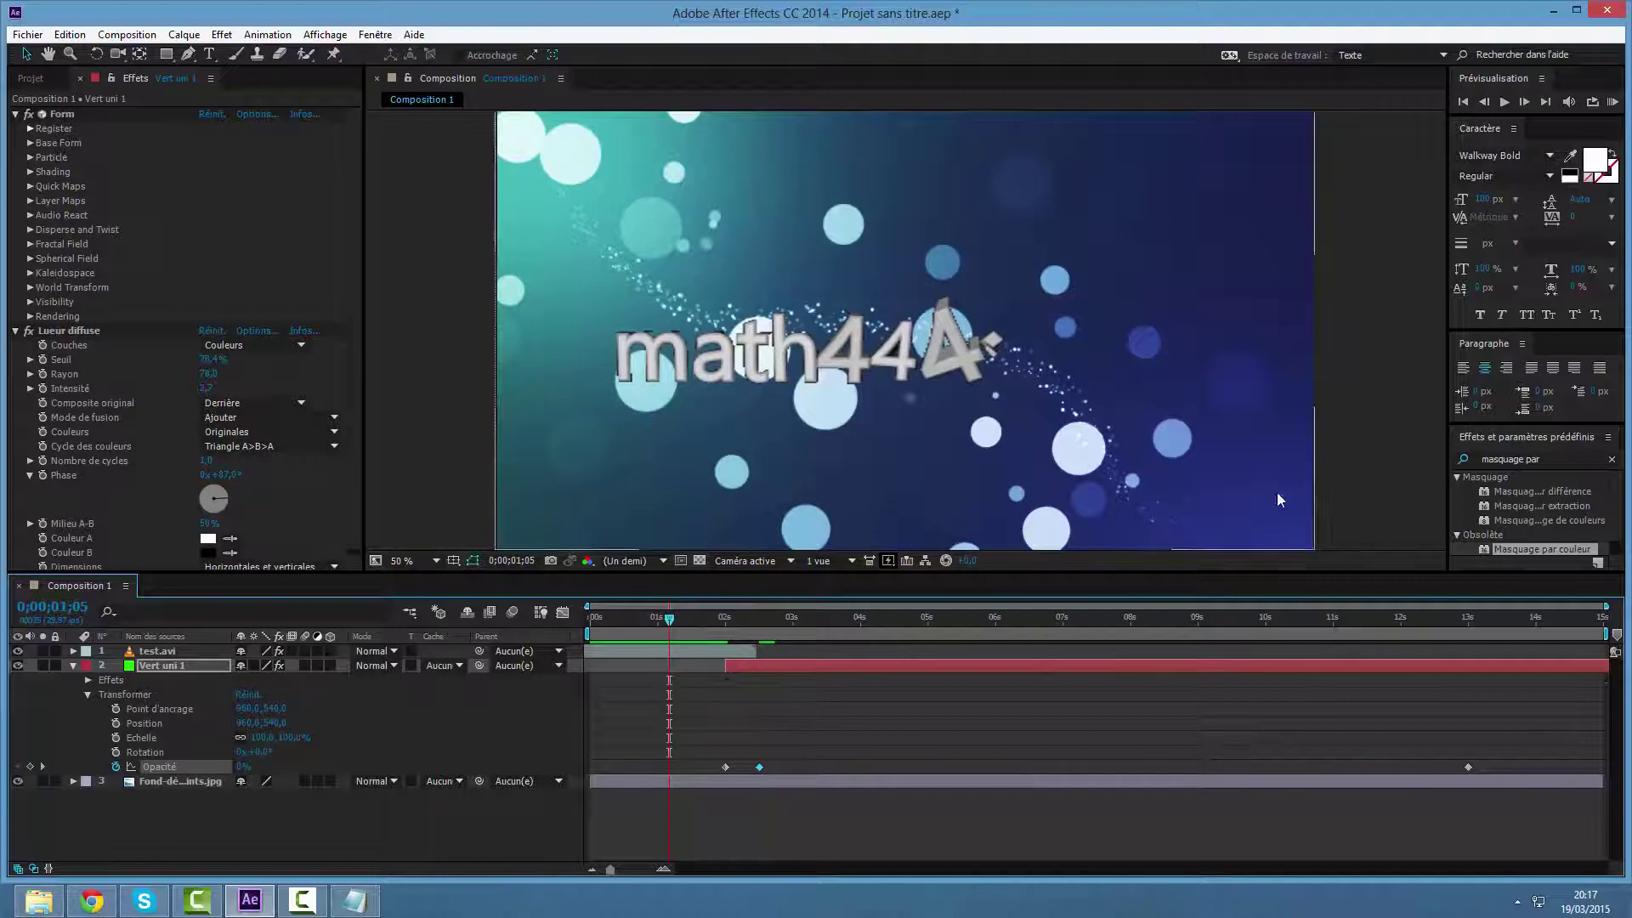
left_click(1501, 109)
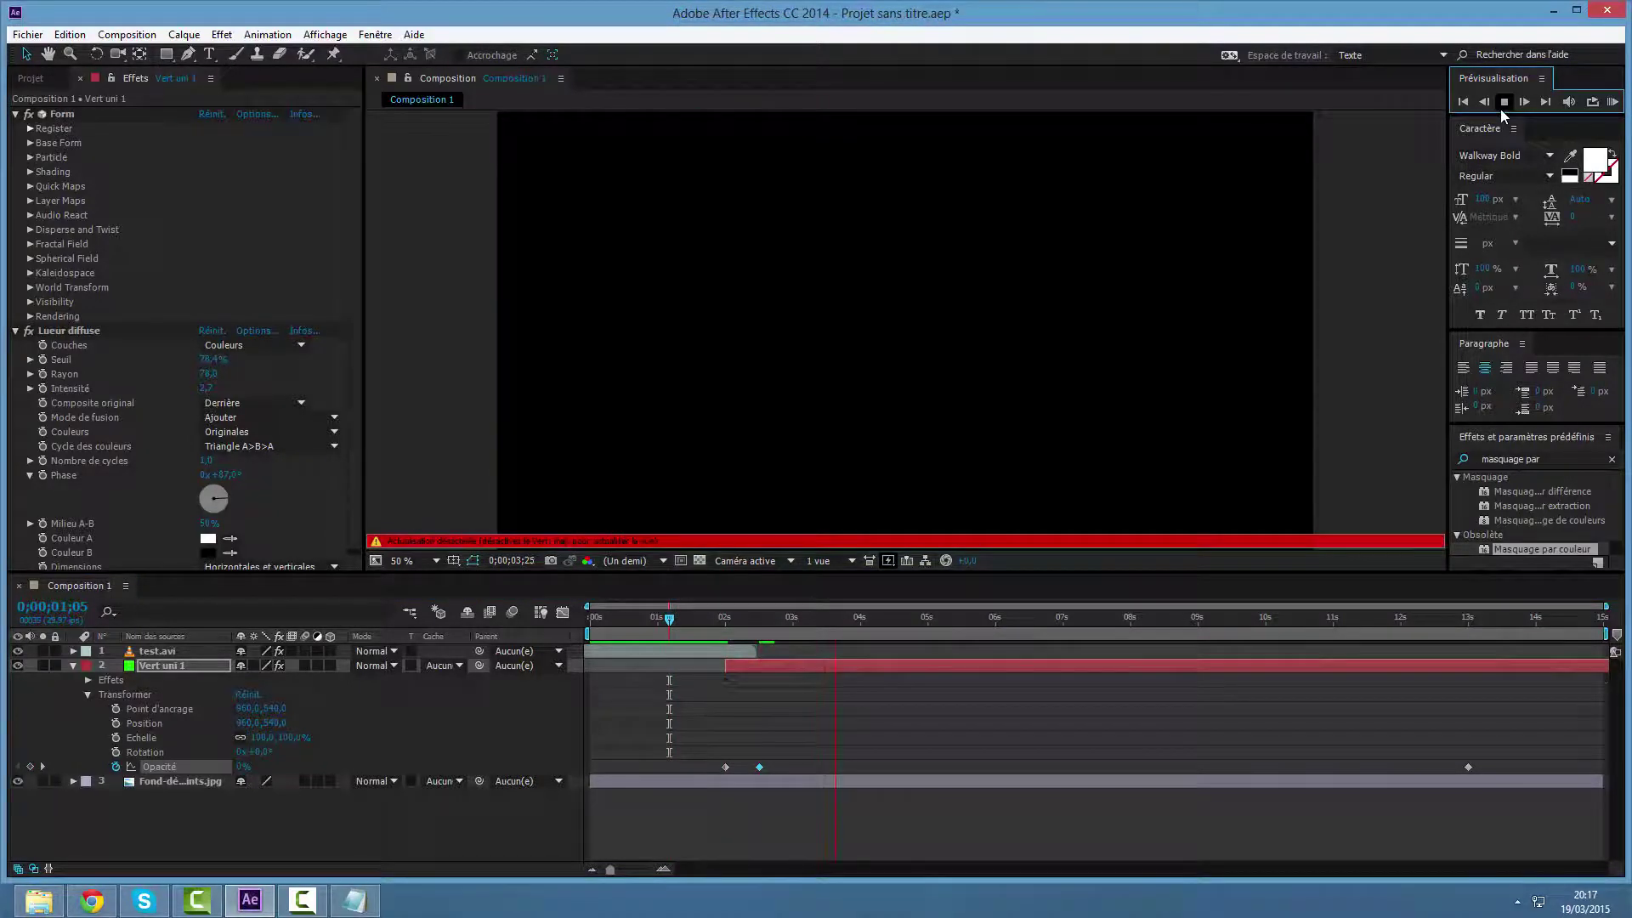
left_click(1501, 109)
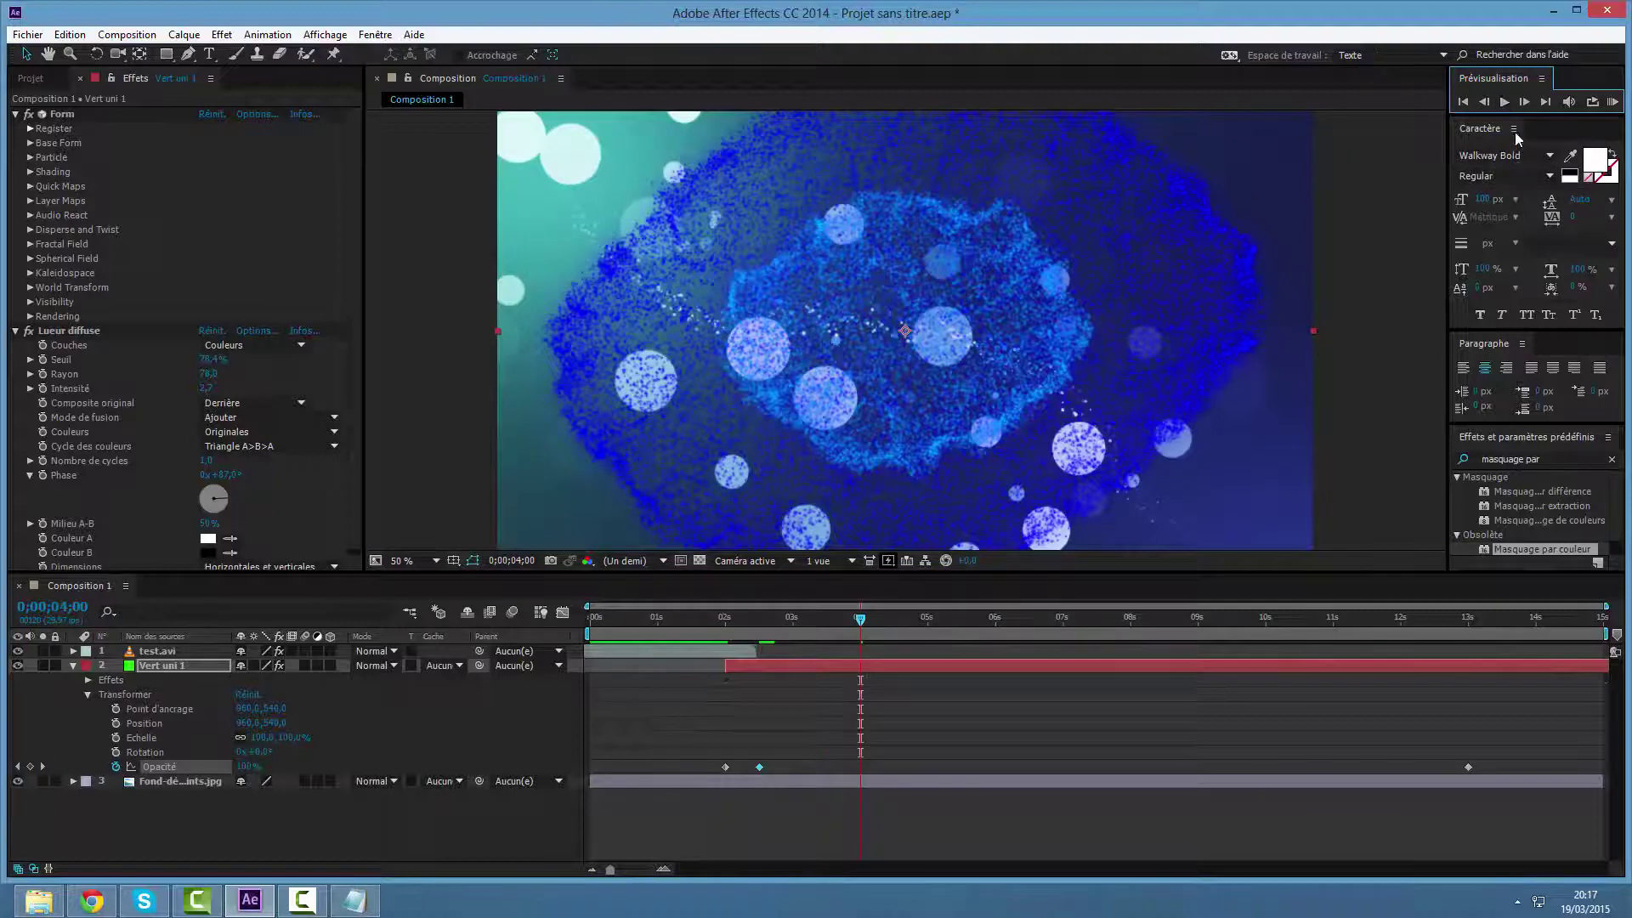
left_click(1506, 102)
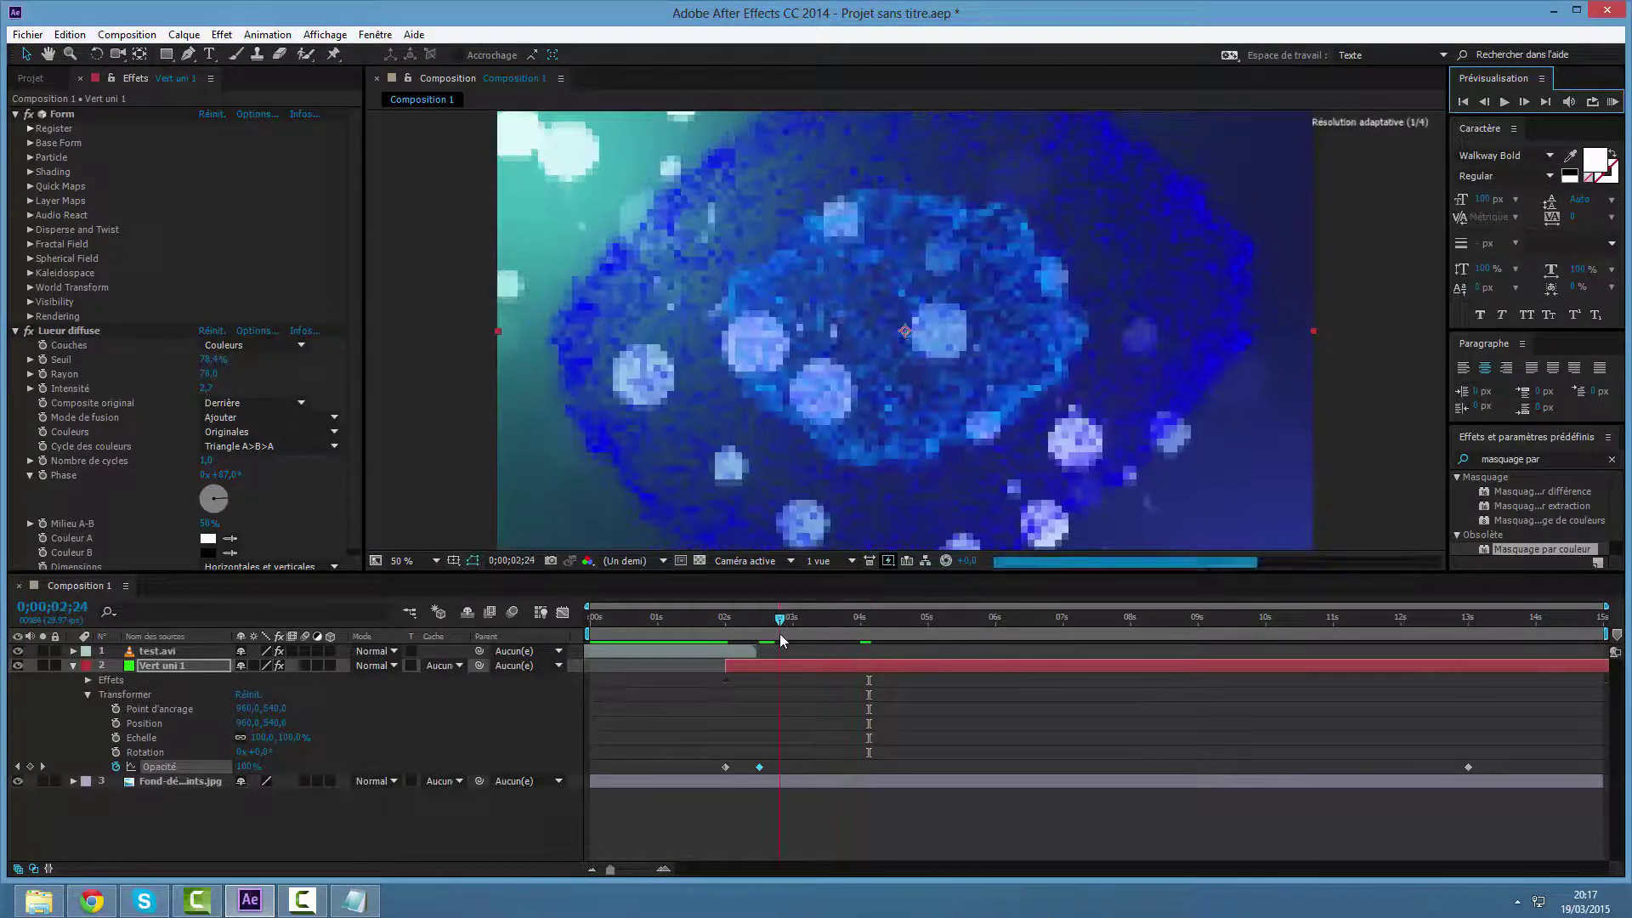
left_click_drag(778, 634, 611, 649)
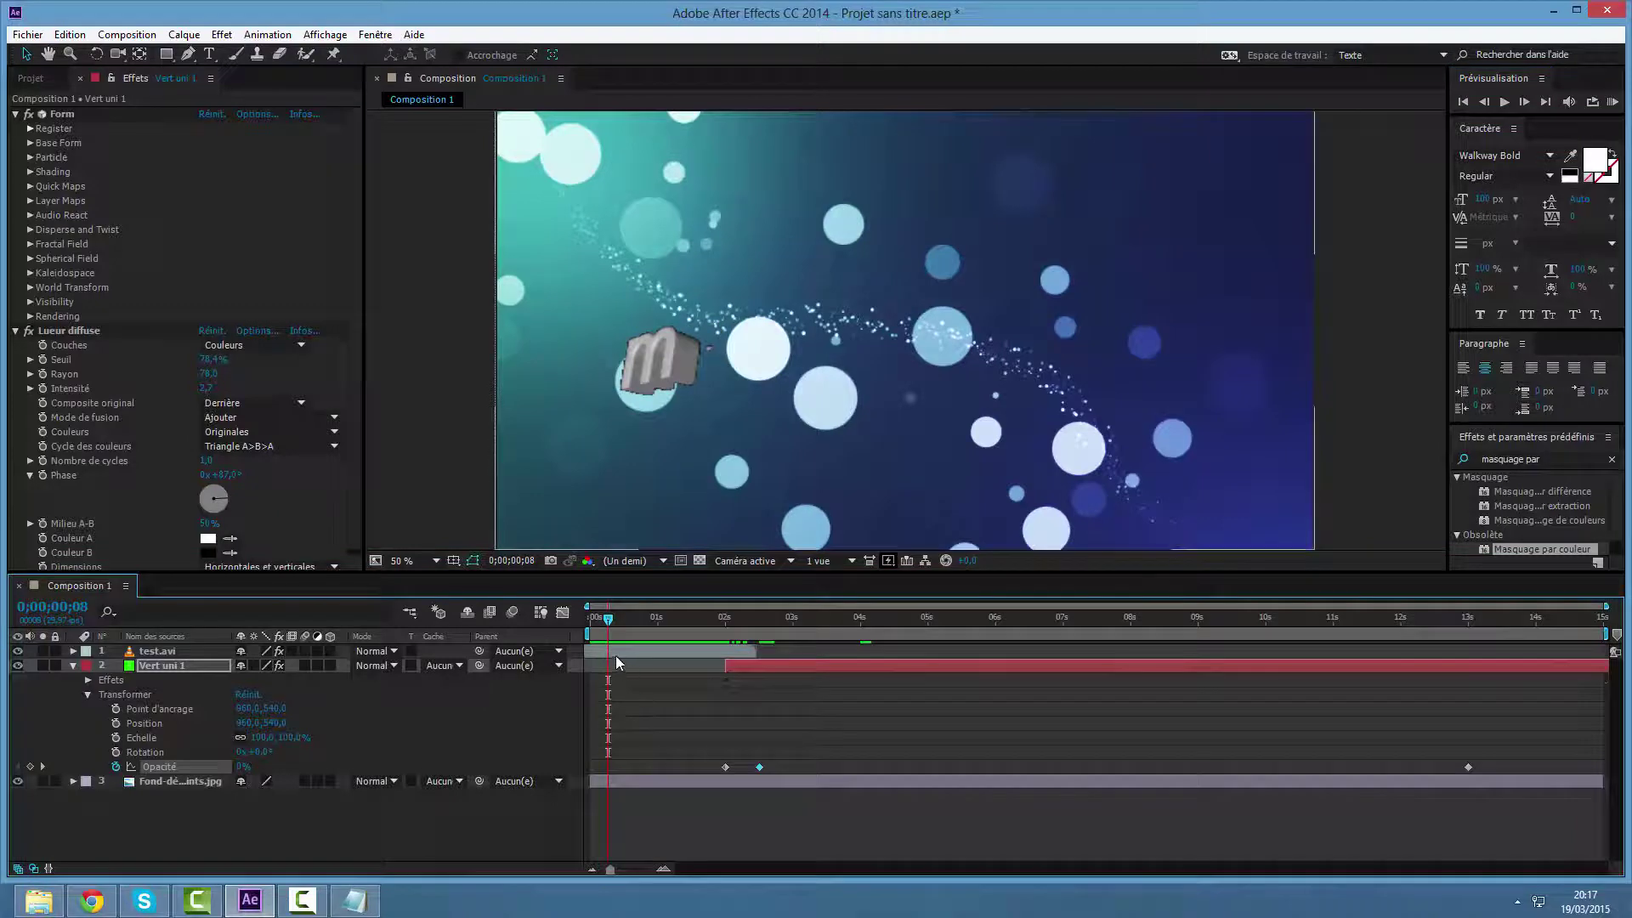
Shift the test.avi layer later to start around 1.4 seconds, just before the particles fade in.
left_click_drag(662, 653, 804, 651)
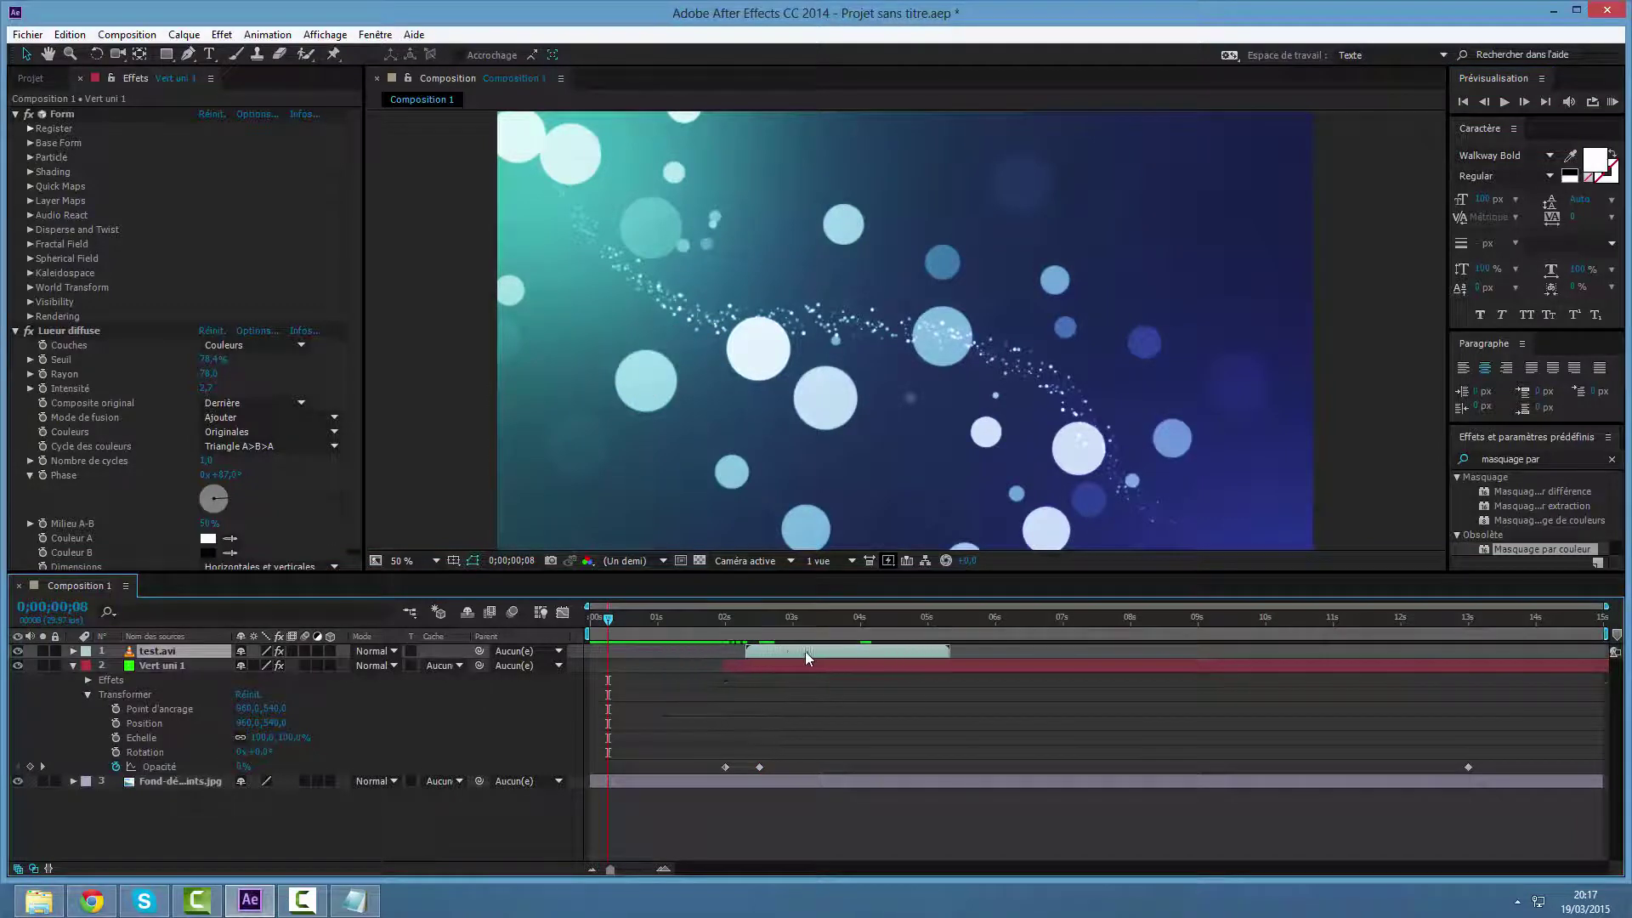
left_click_drag(614, 623, 795, 629)
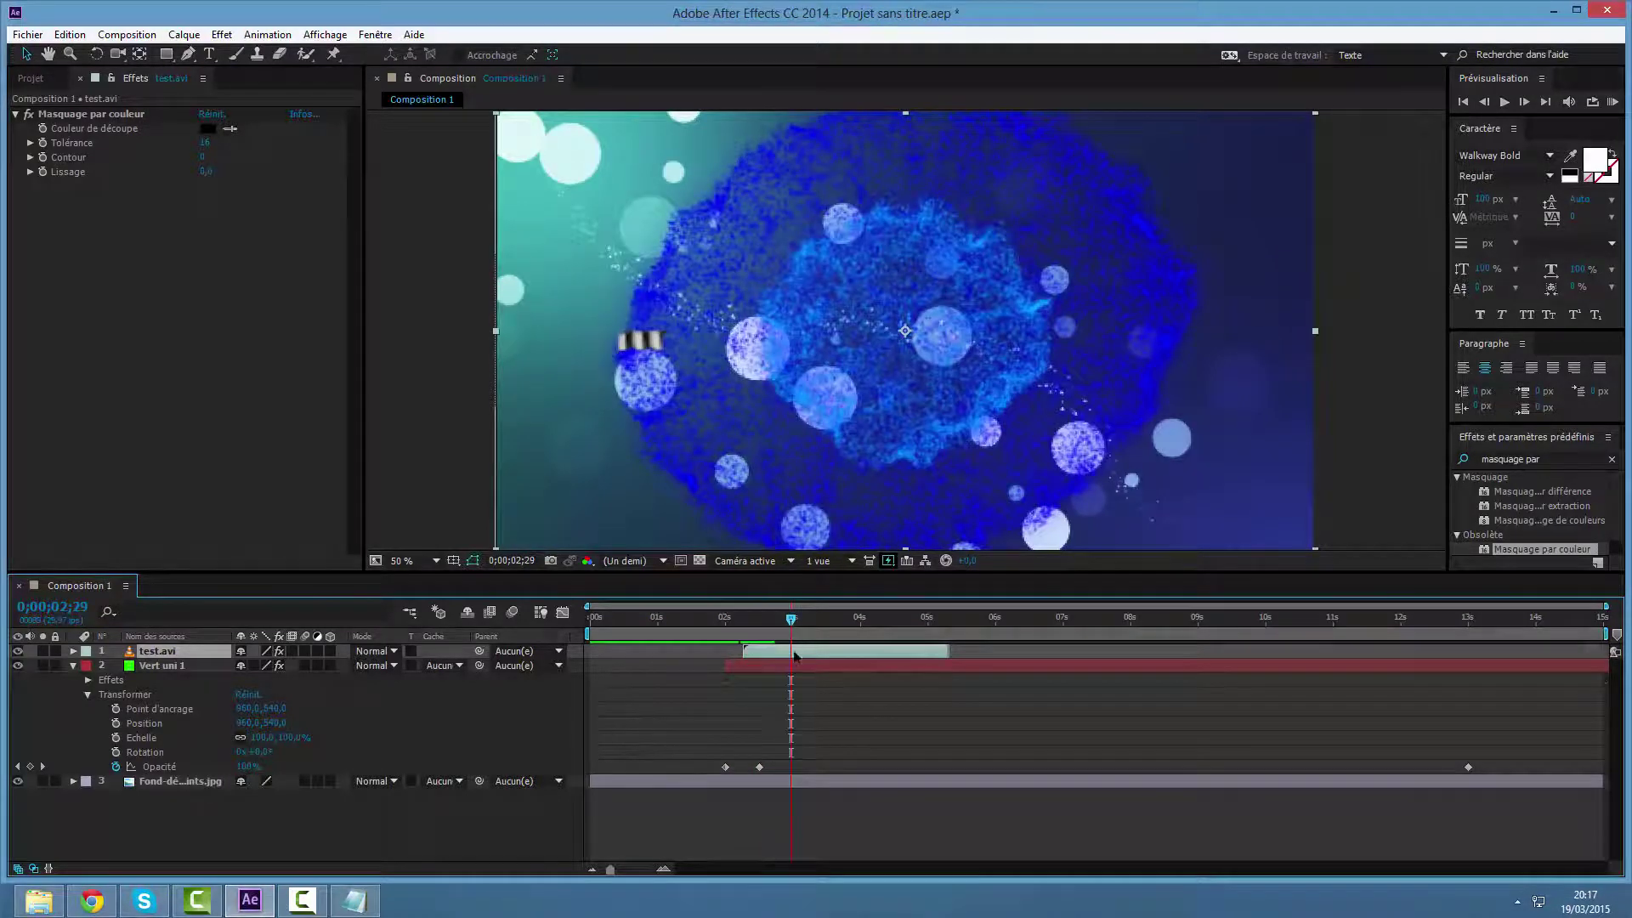
left_click_drag(795, 651, 734, 655)
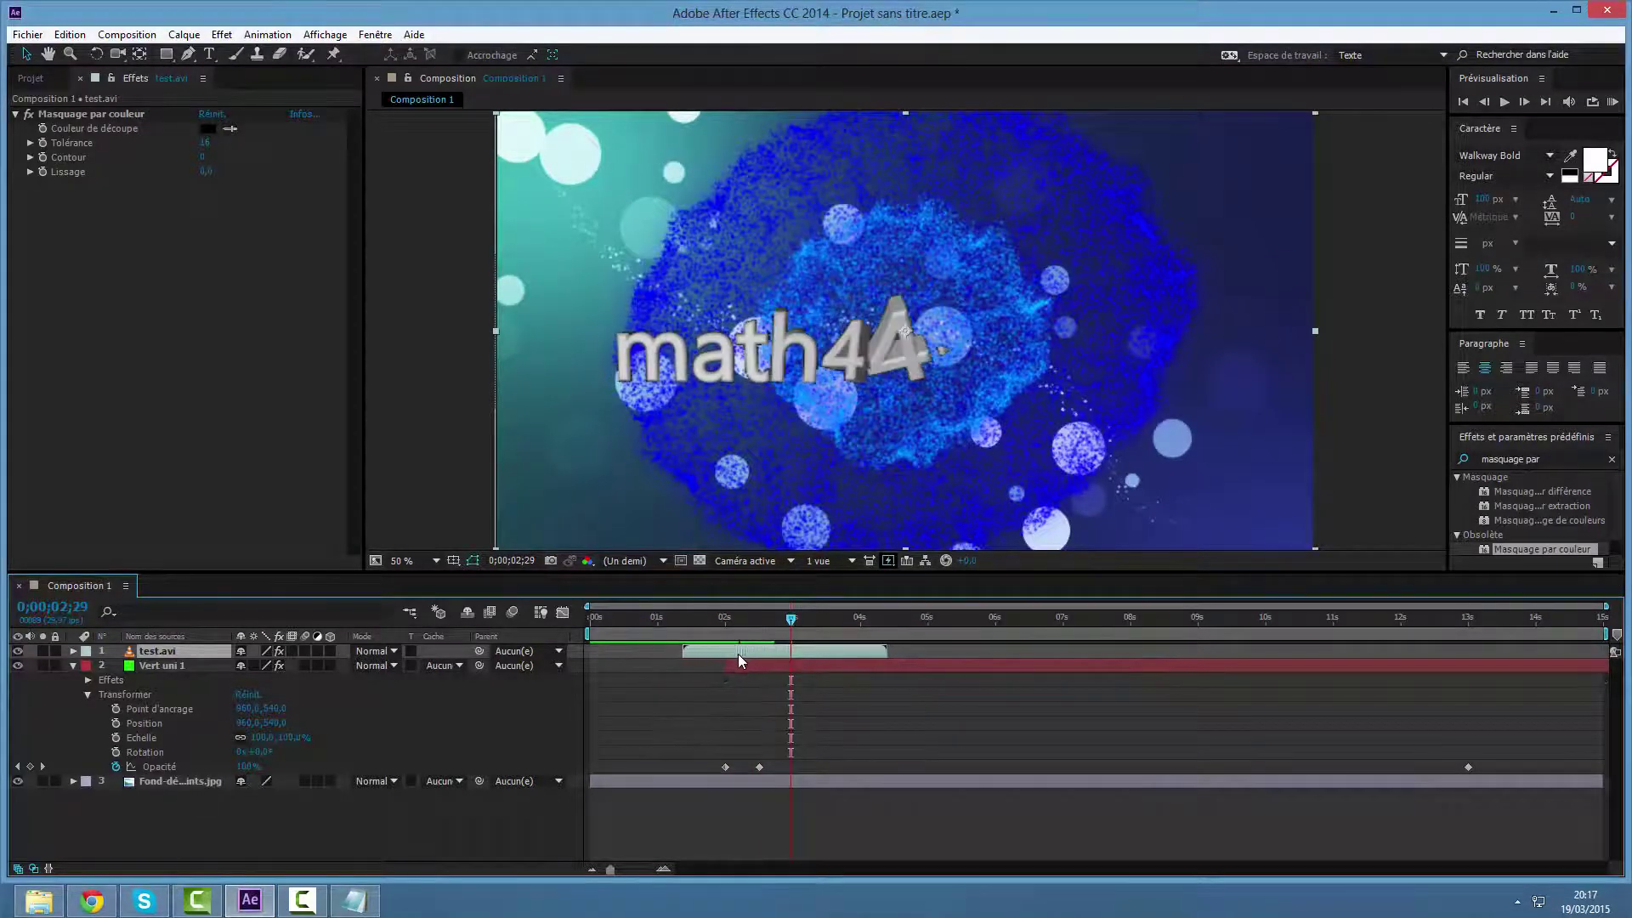
left_click(696, 629)
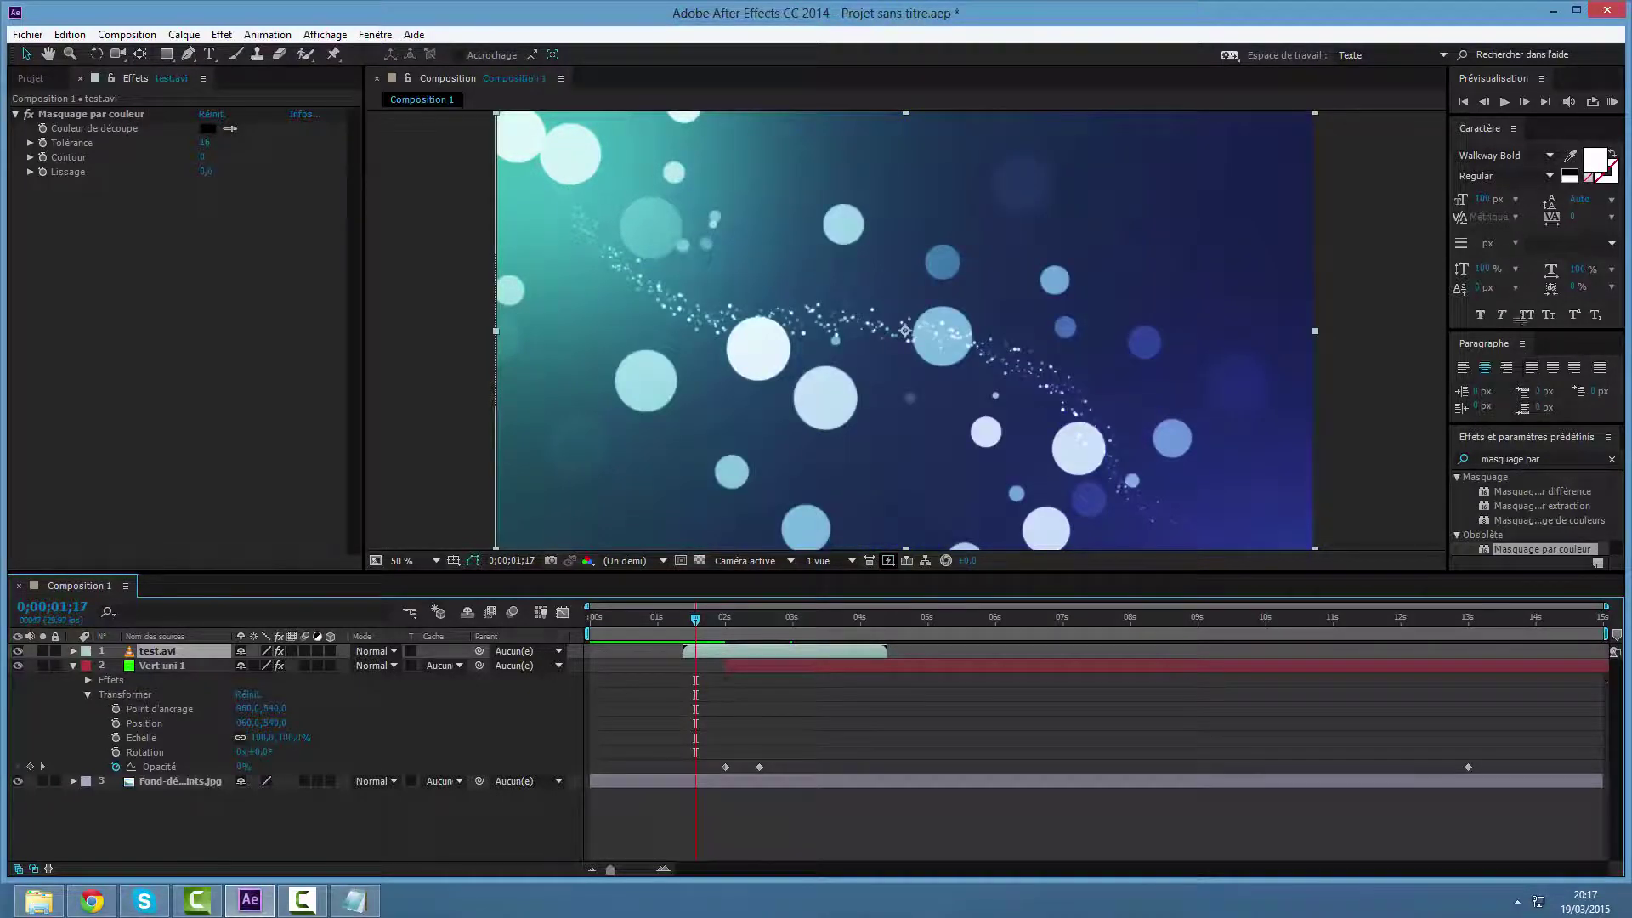
Preview the animation and nudge the math44470 text slightly higher in the frame.
left_click(1502, 102)
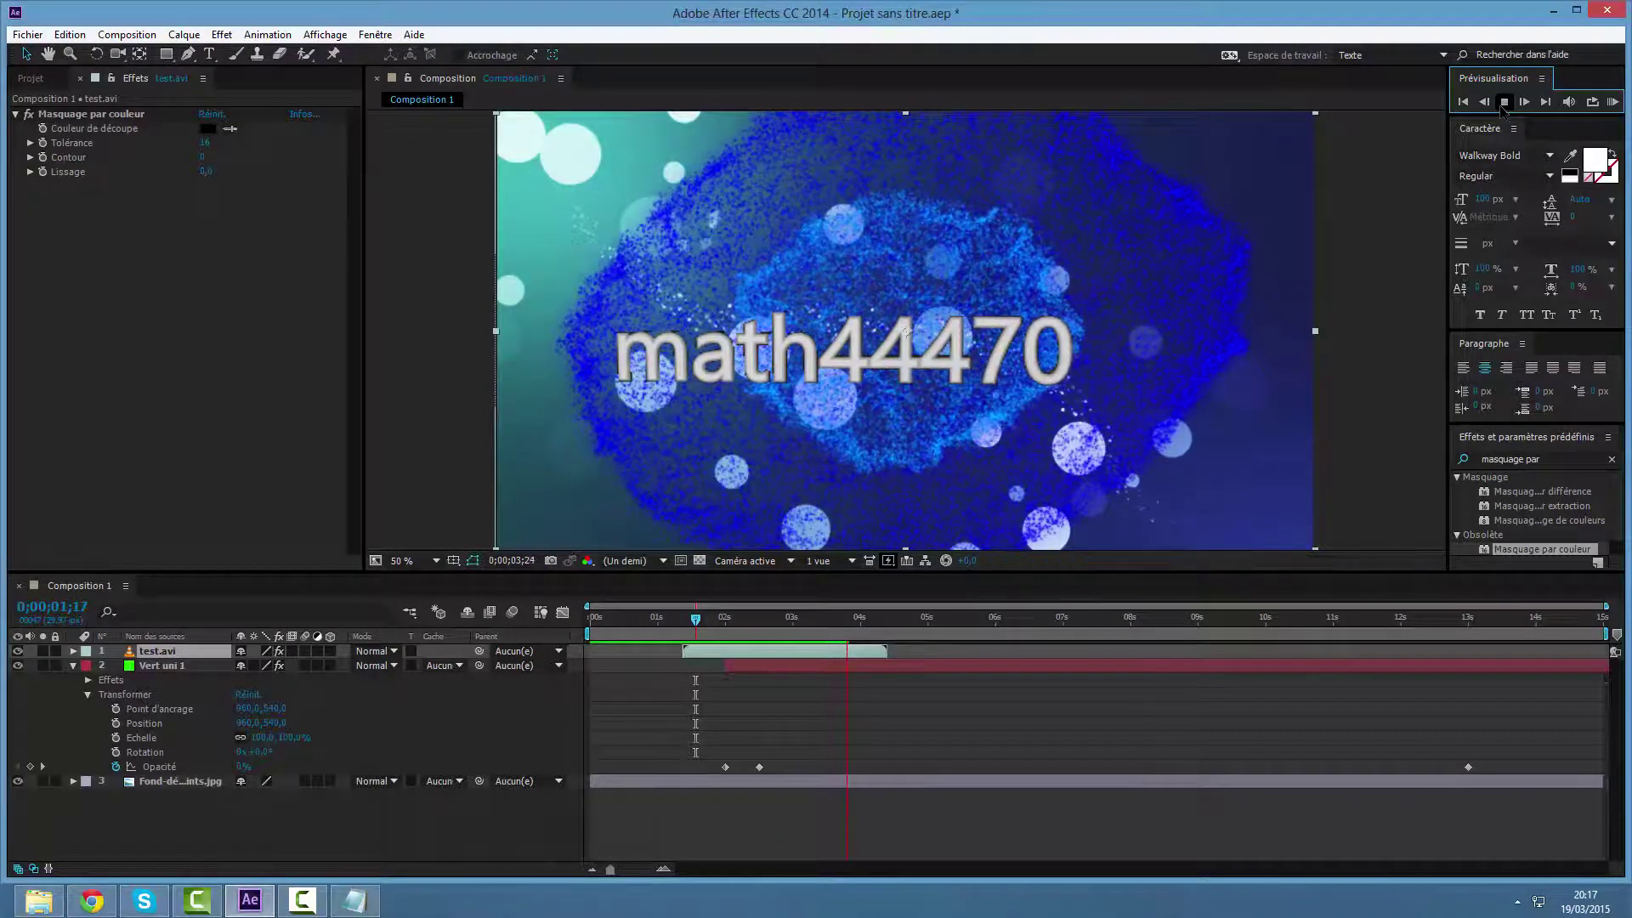
left_click(894, 355)
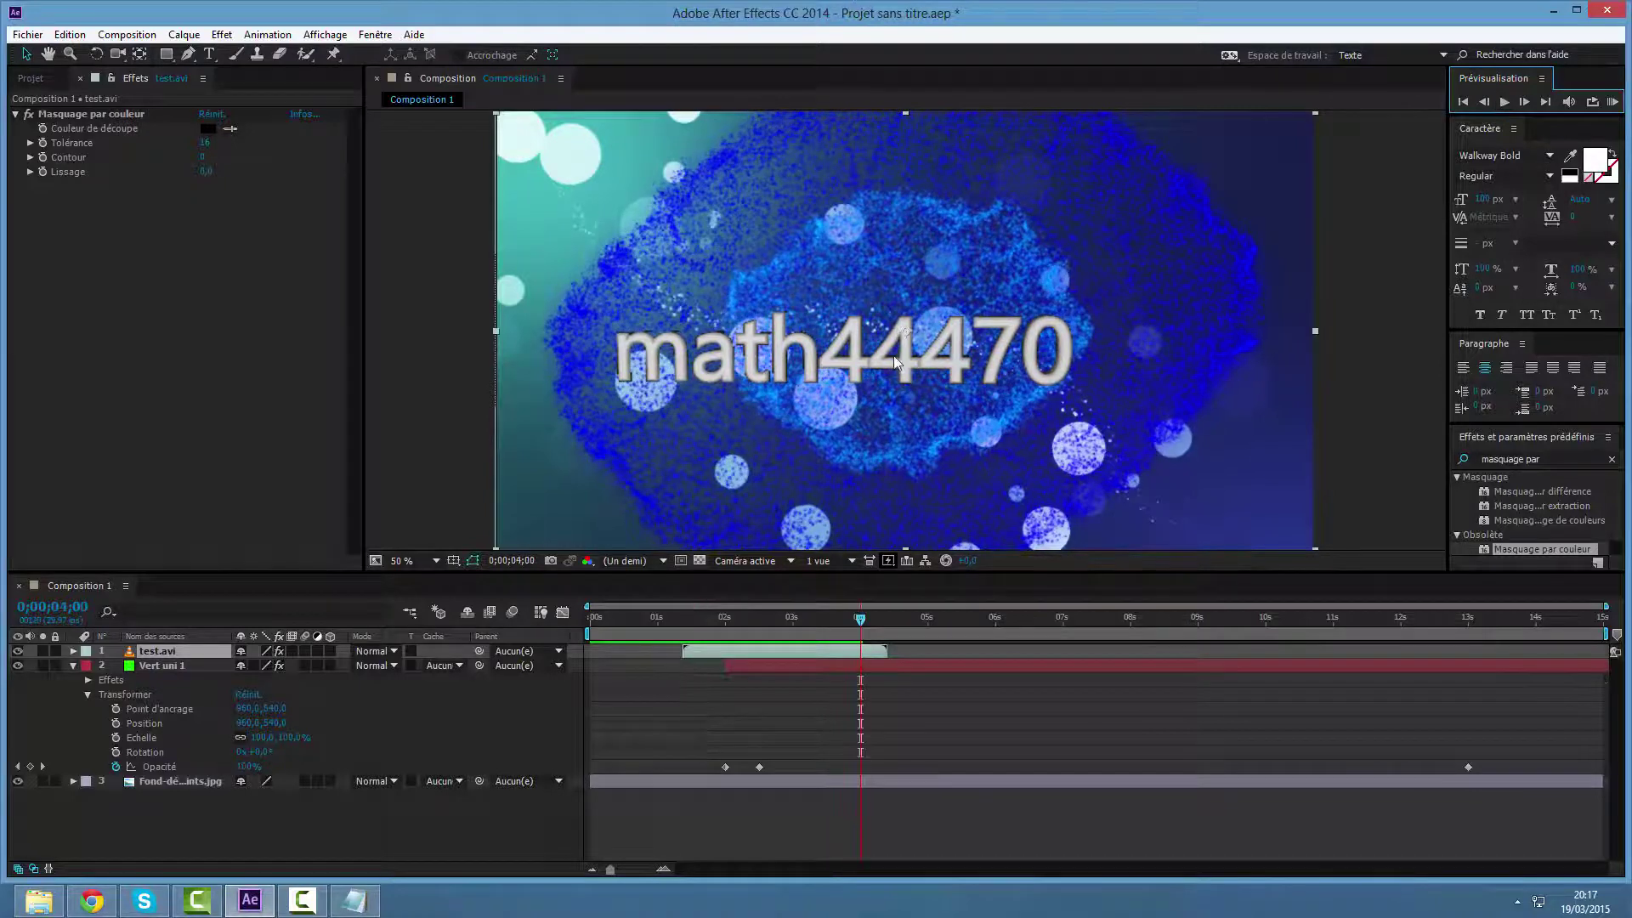
left_click_drag(958, 357, 961, 329)
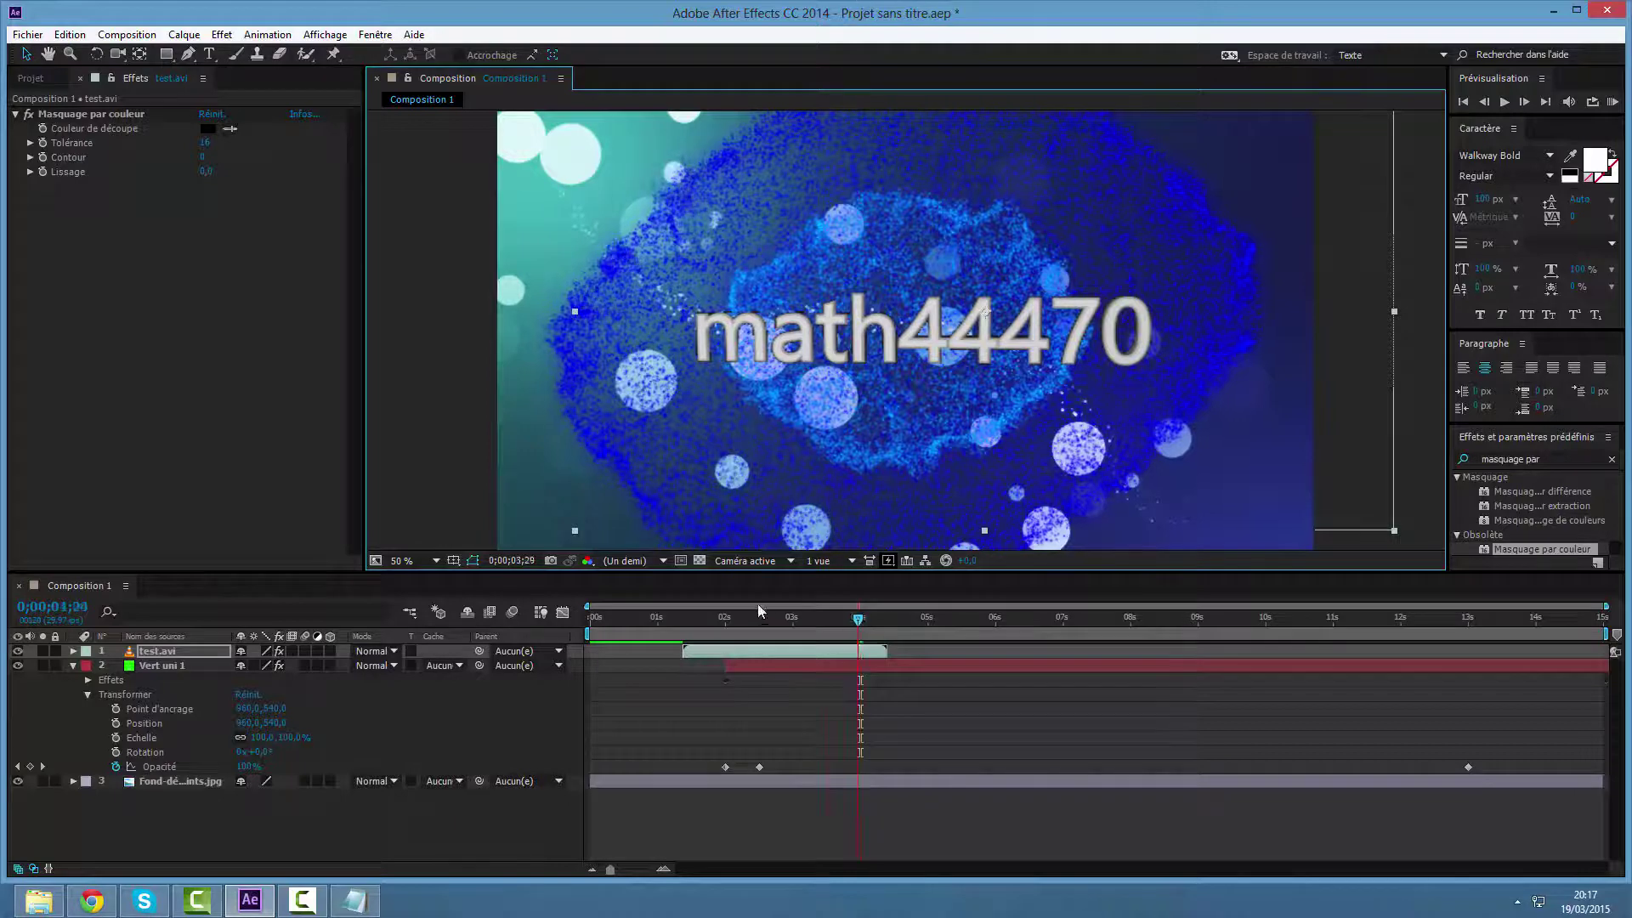
left_click(644, 618)
left_click(574, 610)
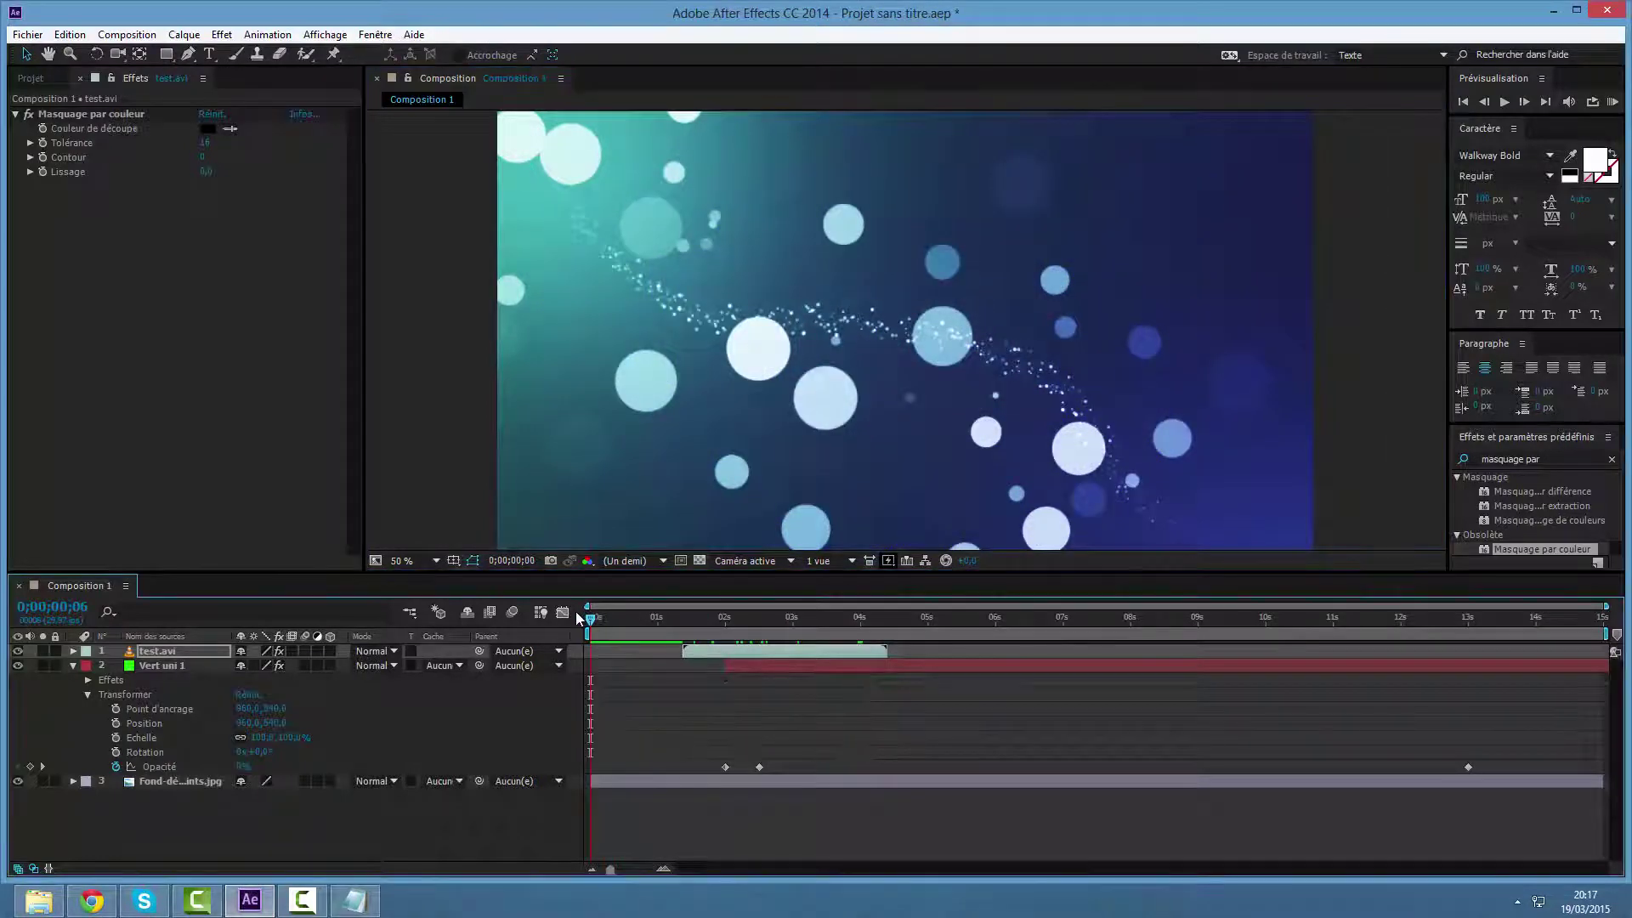